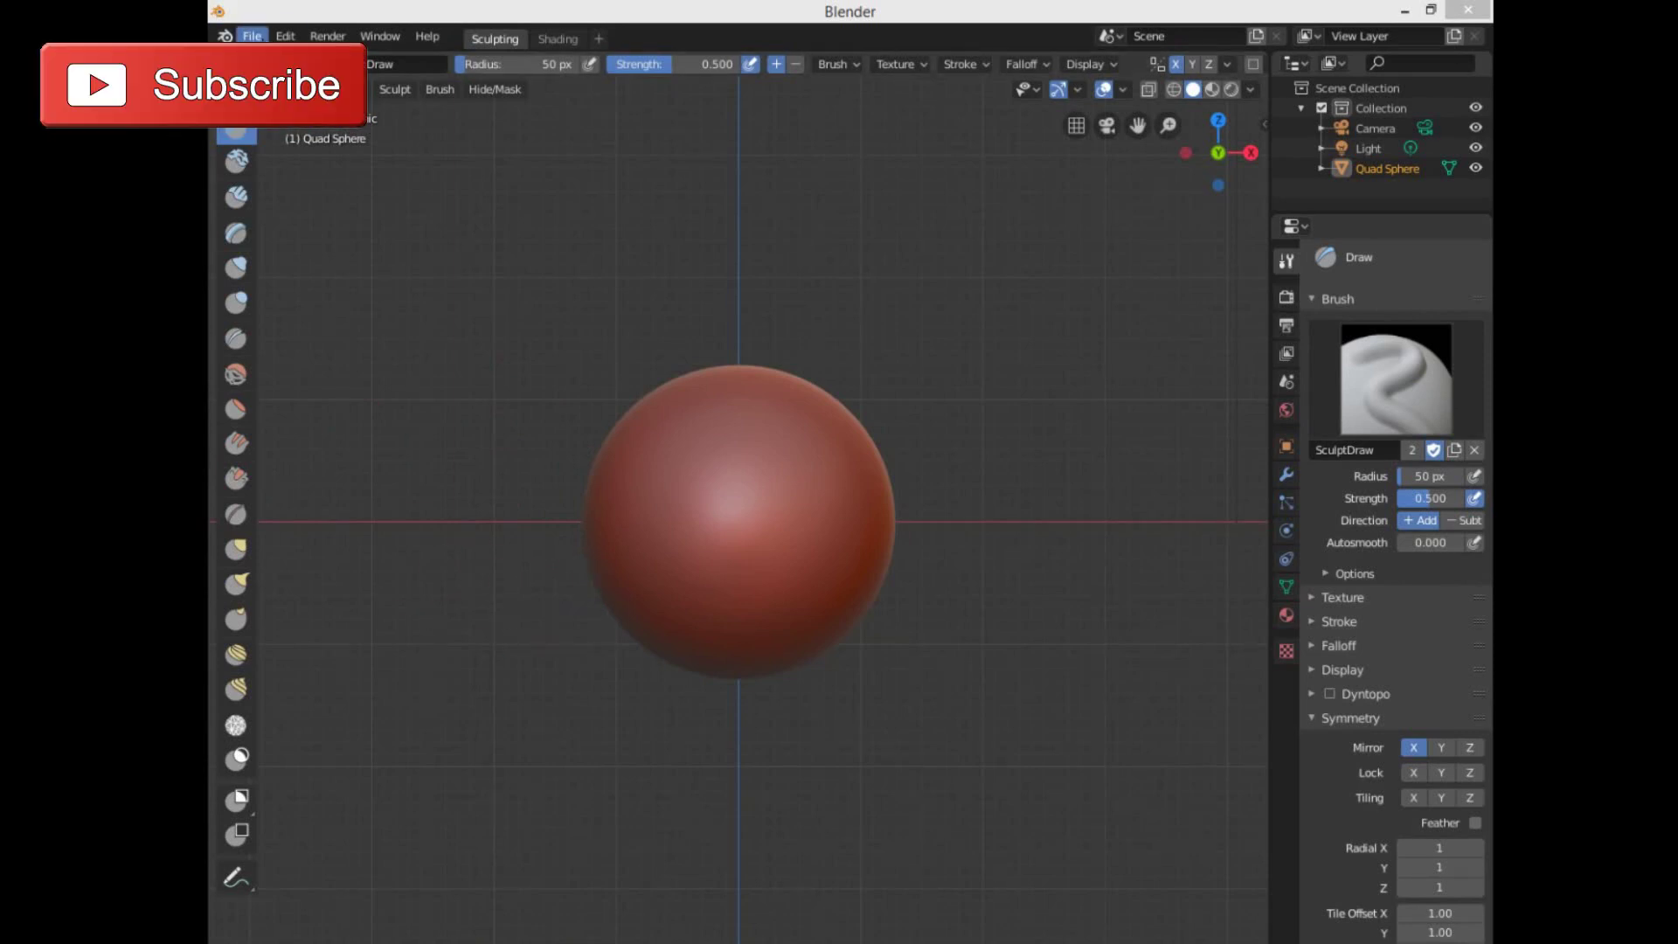
# - Create a new file from the Sculpting template
pyautogui.click(252, 36)
pyautogui.moveTo(297, 59)
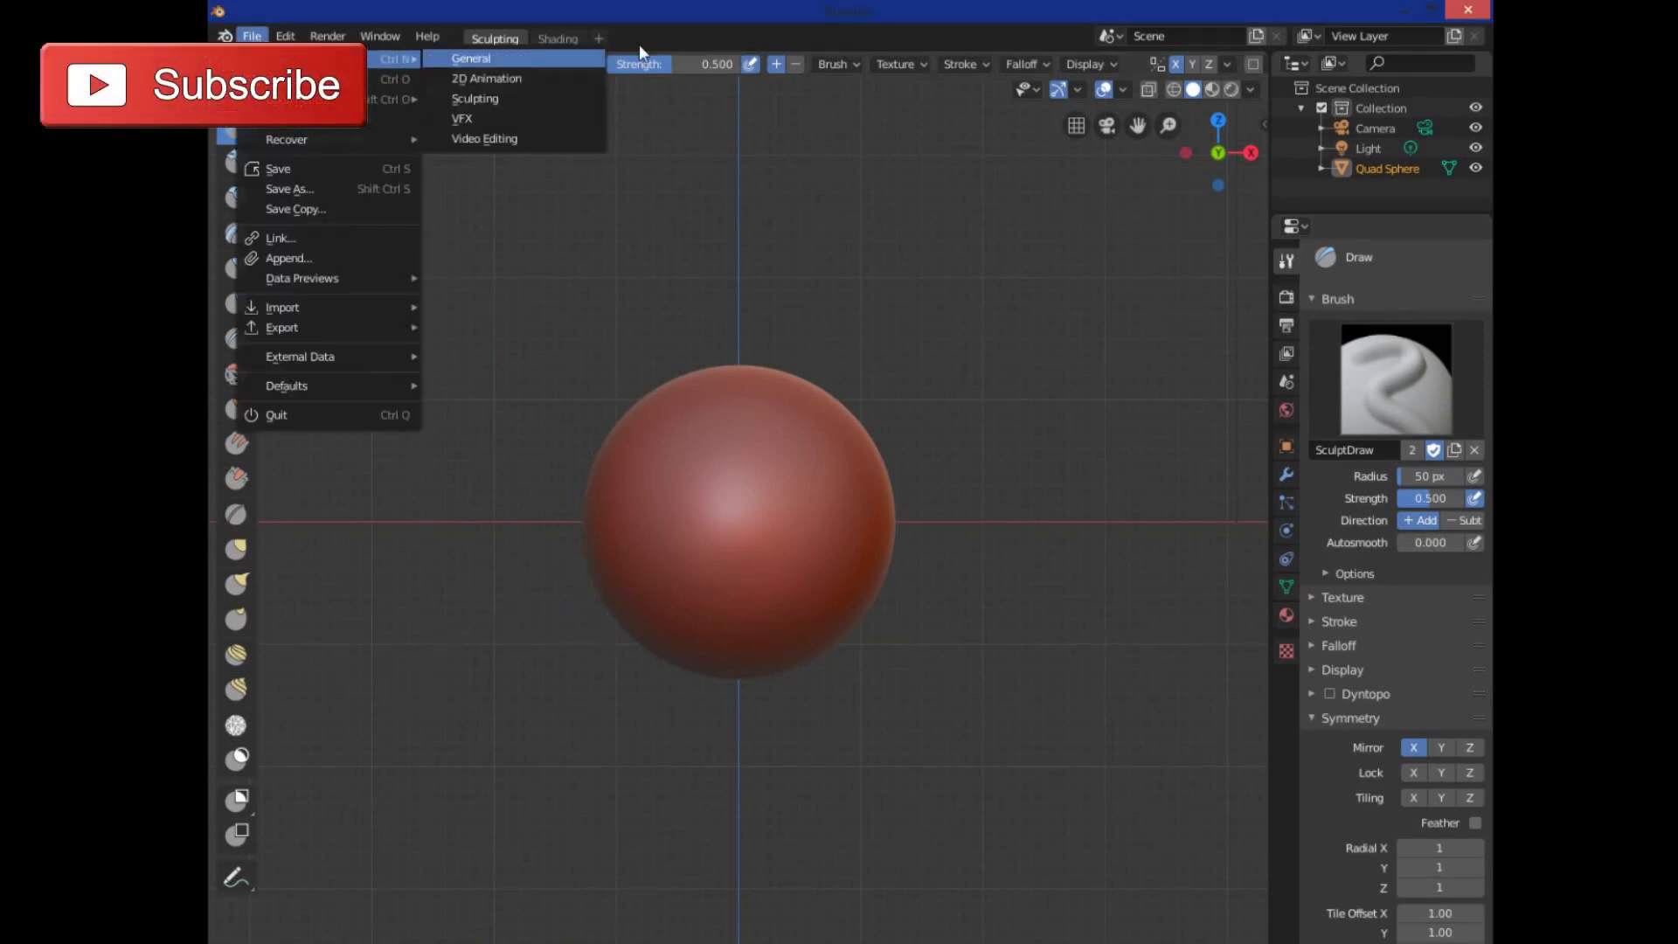
pyautogui.click(520, 105)
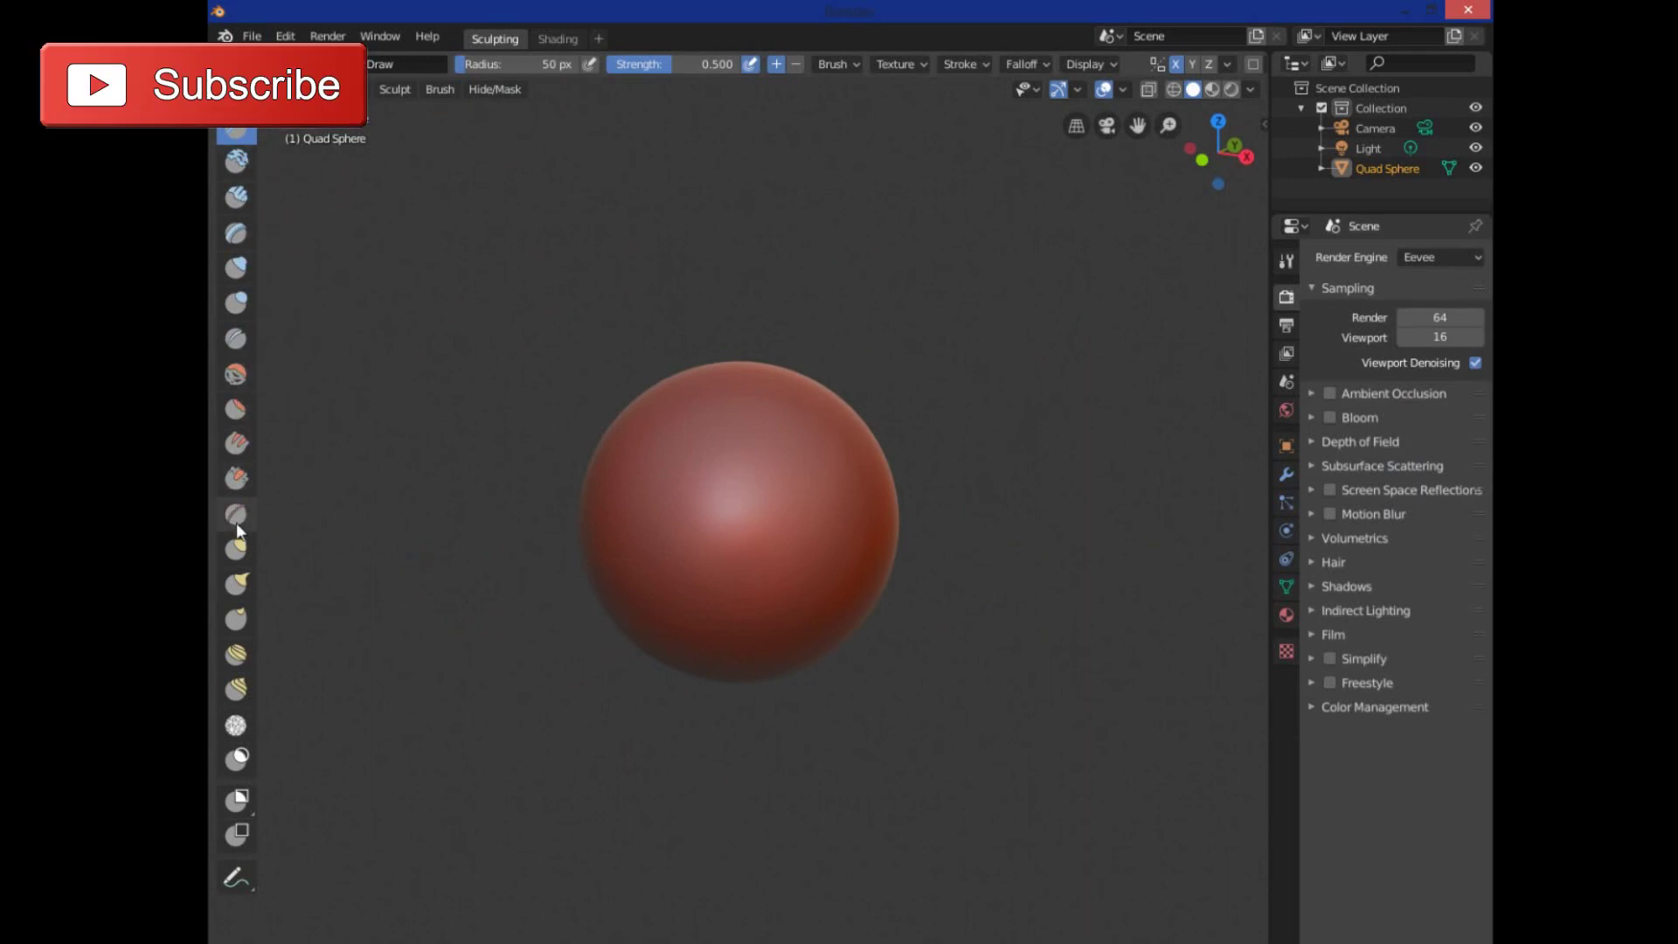
# - Show the Draw brush's symmetry settings and sculpt X-mirrored vertical ridges and side bumps on the sphere from the front view
pyautogui.click(1286, 262)
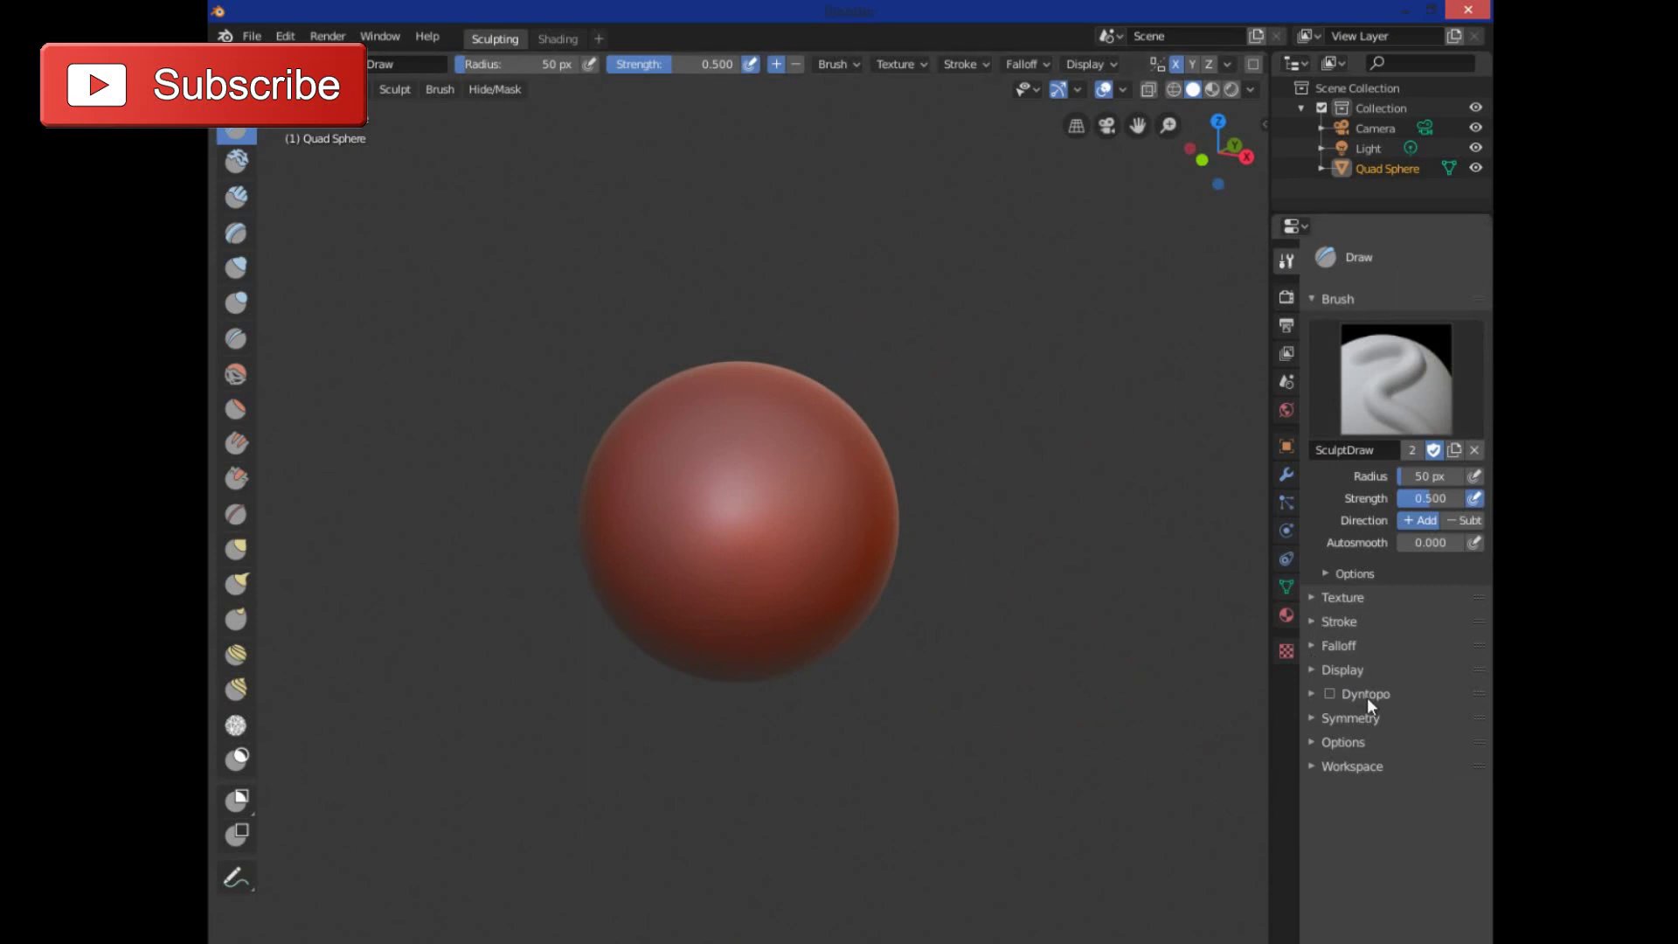
pyautogui.click(1311, 717)
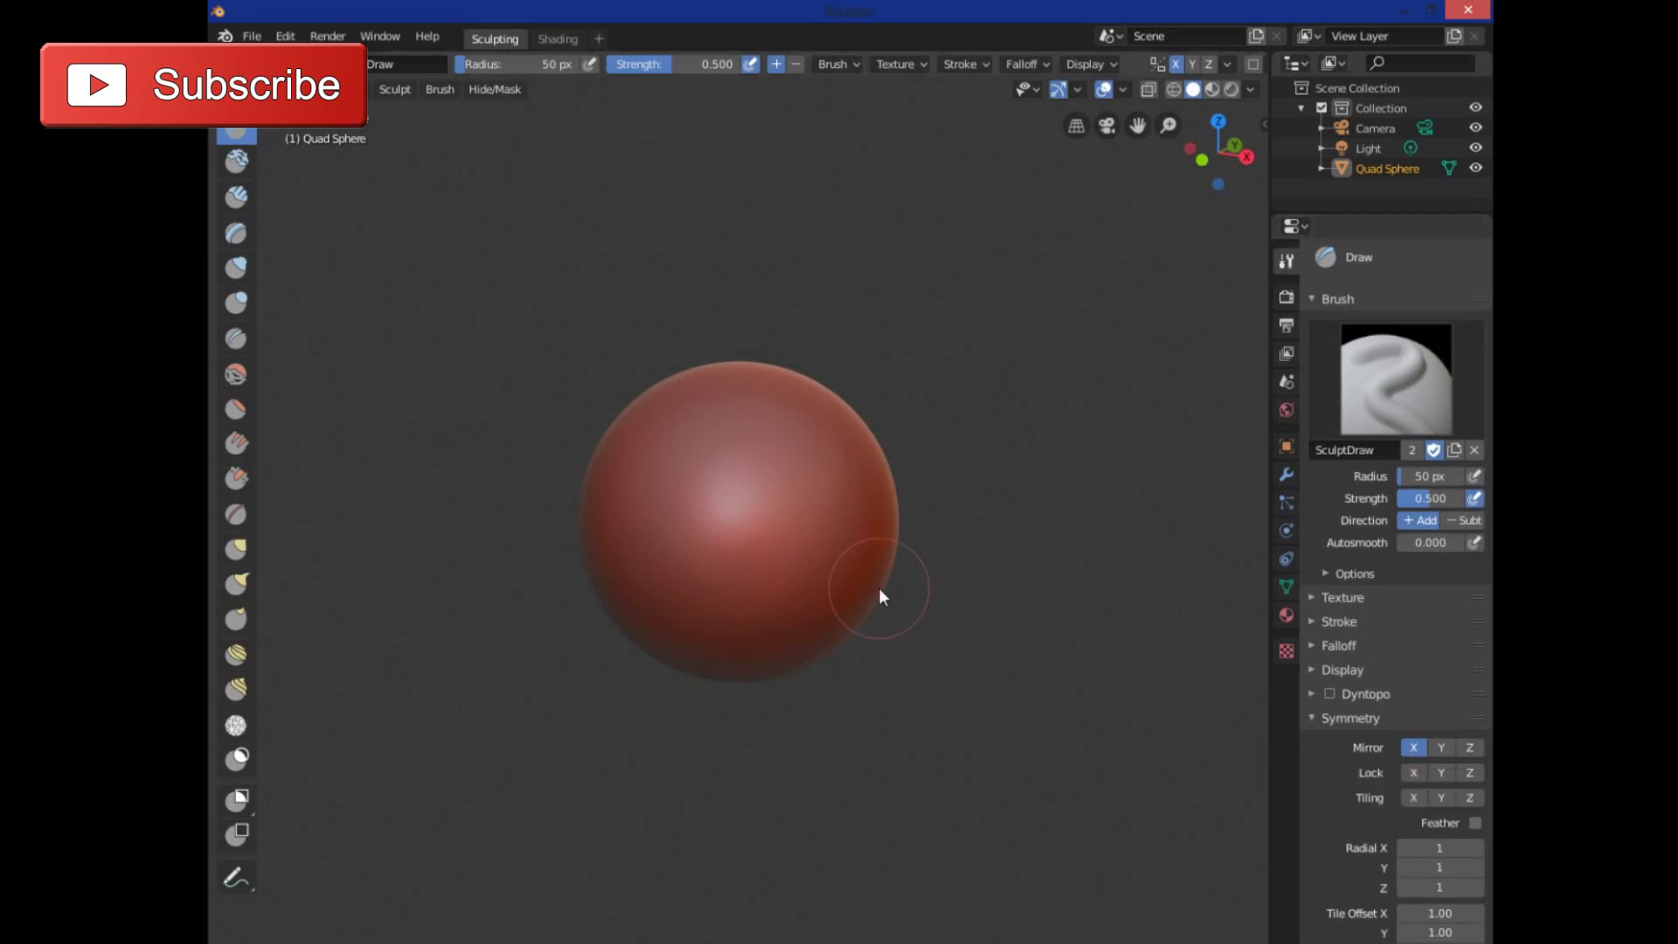
pyautogui.press('KP_1')
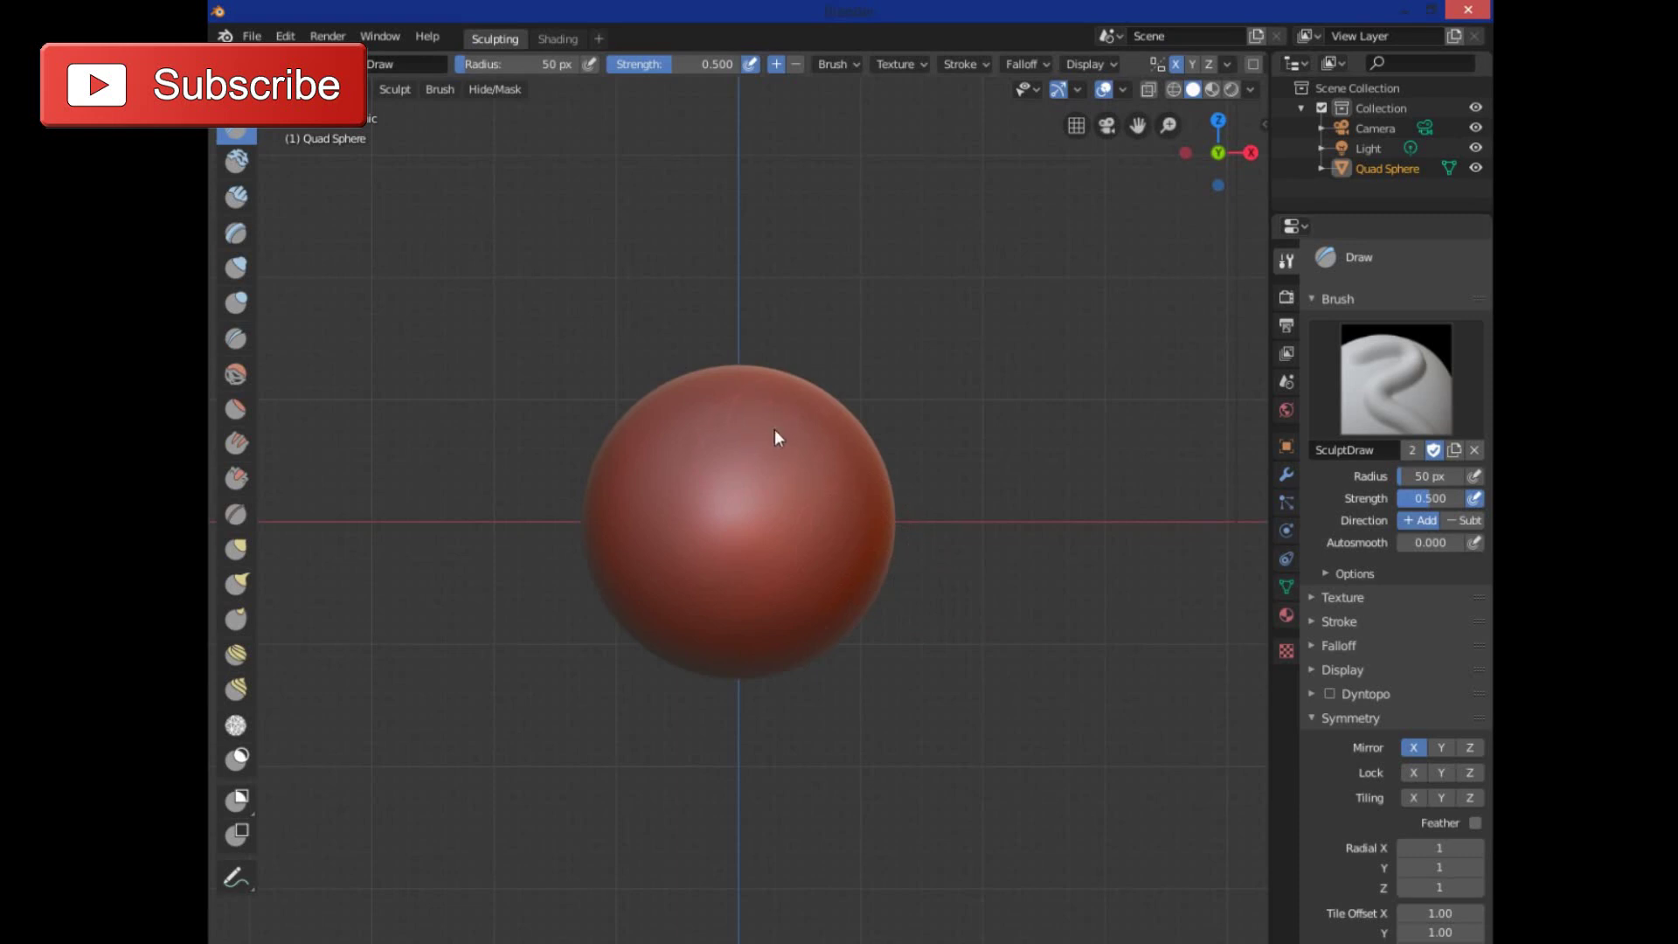
pyautogui.moveTo(789, 414)
pyautogui.mouseDown()
pyautogui.moveTo(840, 441)
pyautogui.moveTo(857, 516)
pyautogui.moveTo(831, 591)
pyautogui.moveTo(807, 608)
pyautogui.moveTo(805, 423)
pyautogui.mouseUp()
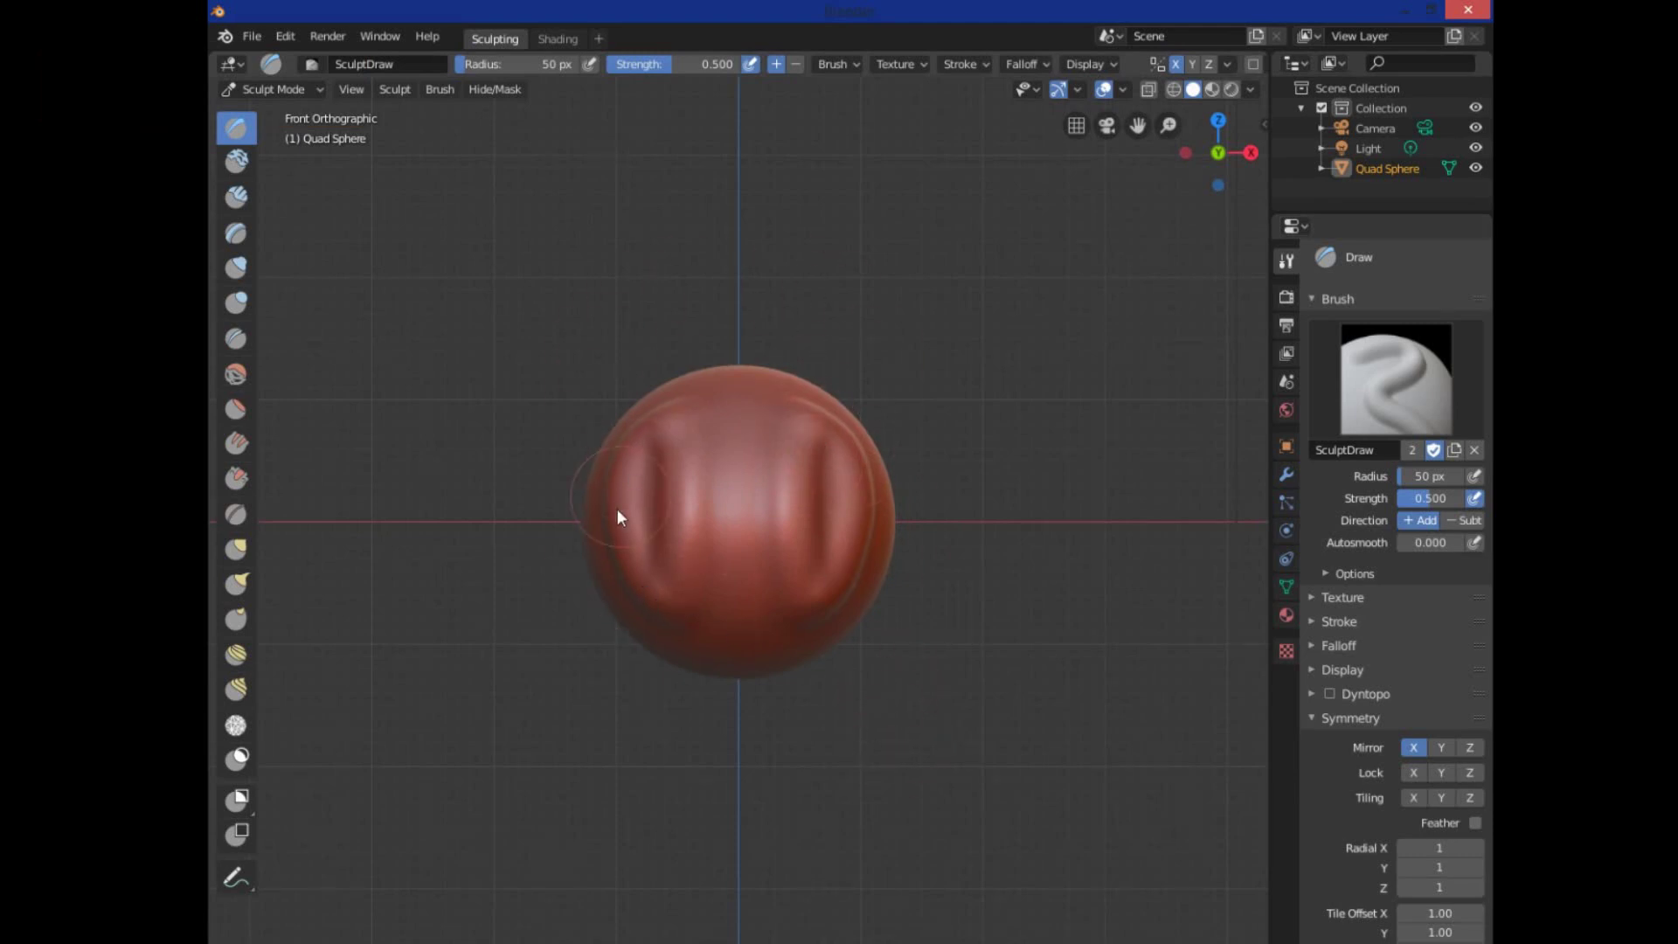
pyautogui.moveTo(837, 491); pyautogui.dragTo(884, 522)
# - Collapse the symmetry settings, show the Dyntopo settings and enable dynamic topology
pyautogui.click(1311, 718)
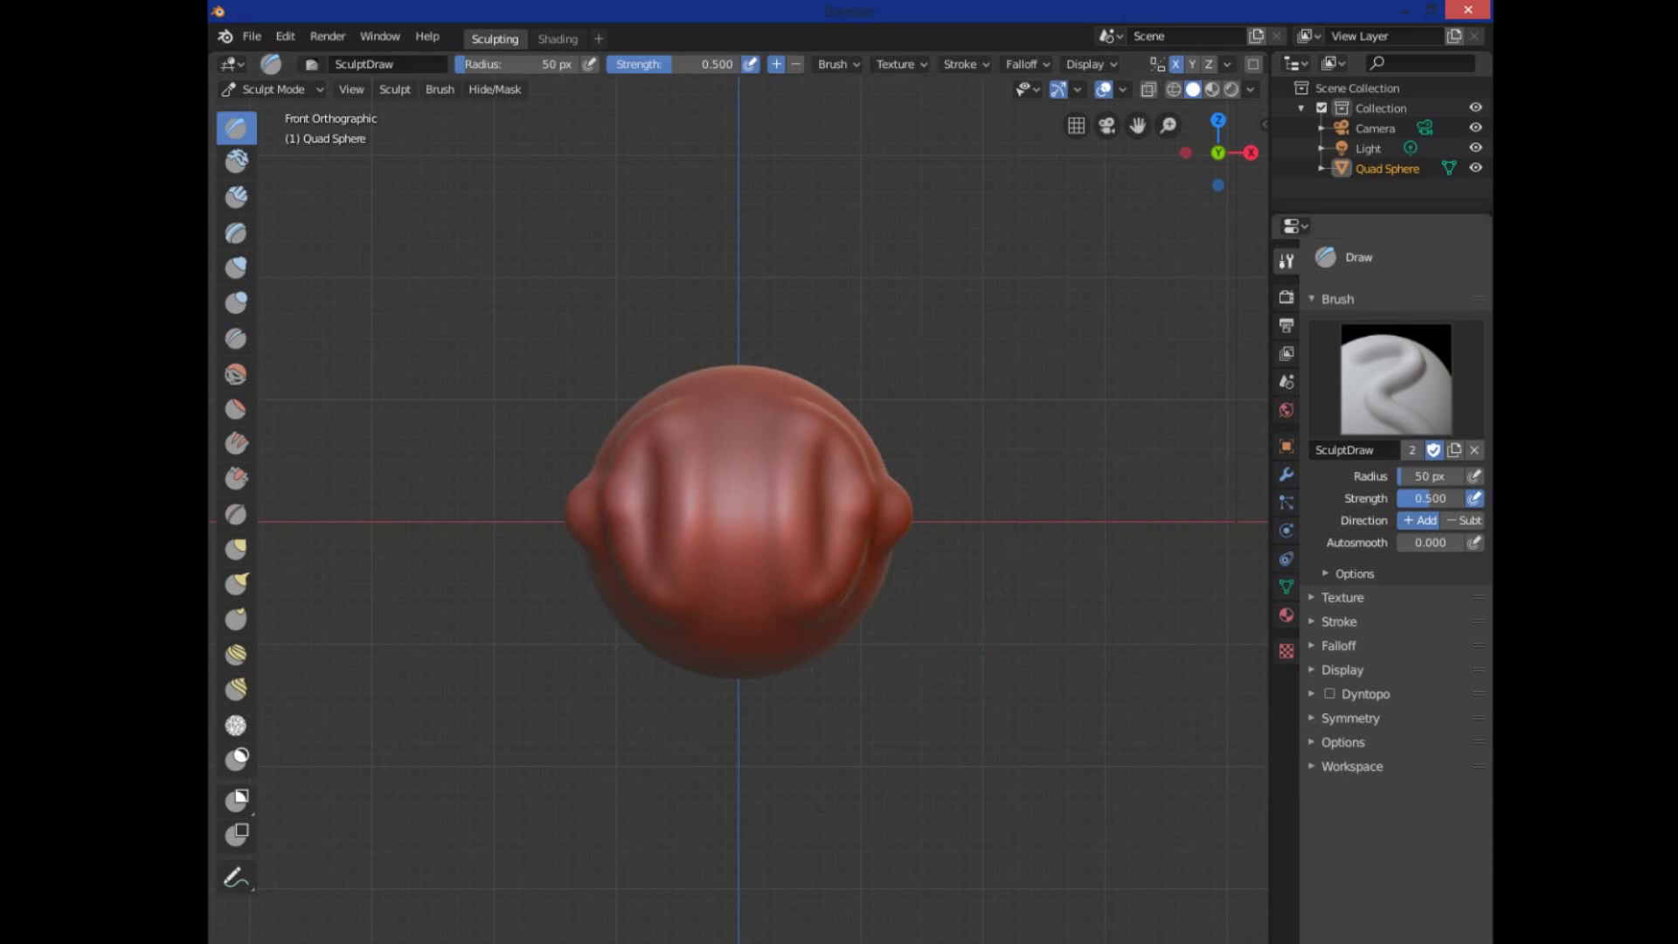
pyautogui.click(1311, 693)
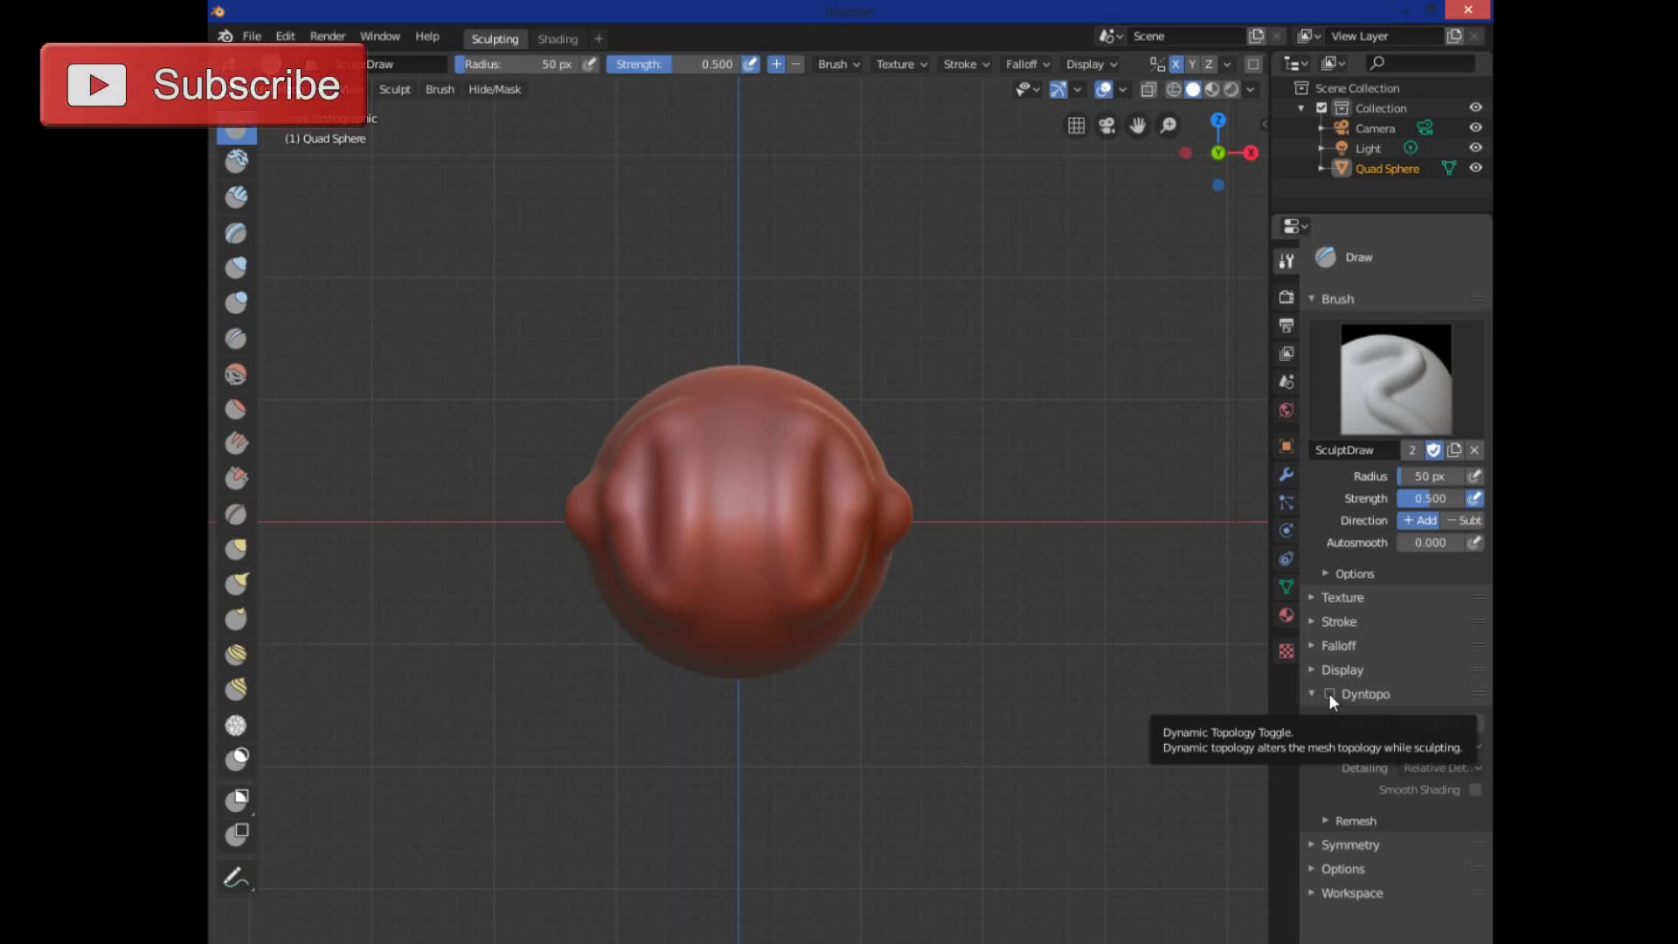
pyautogui.click(1328, 694)
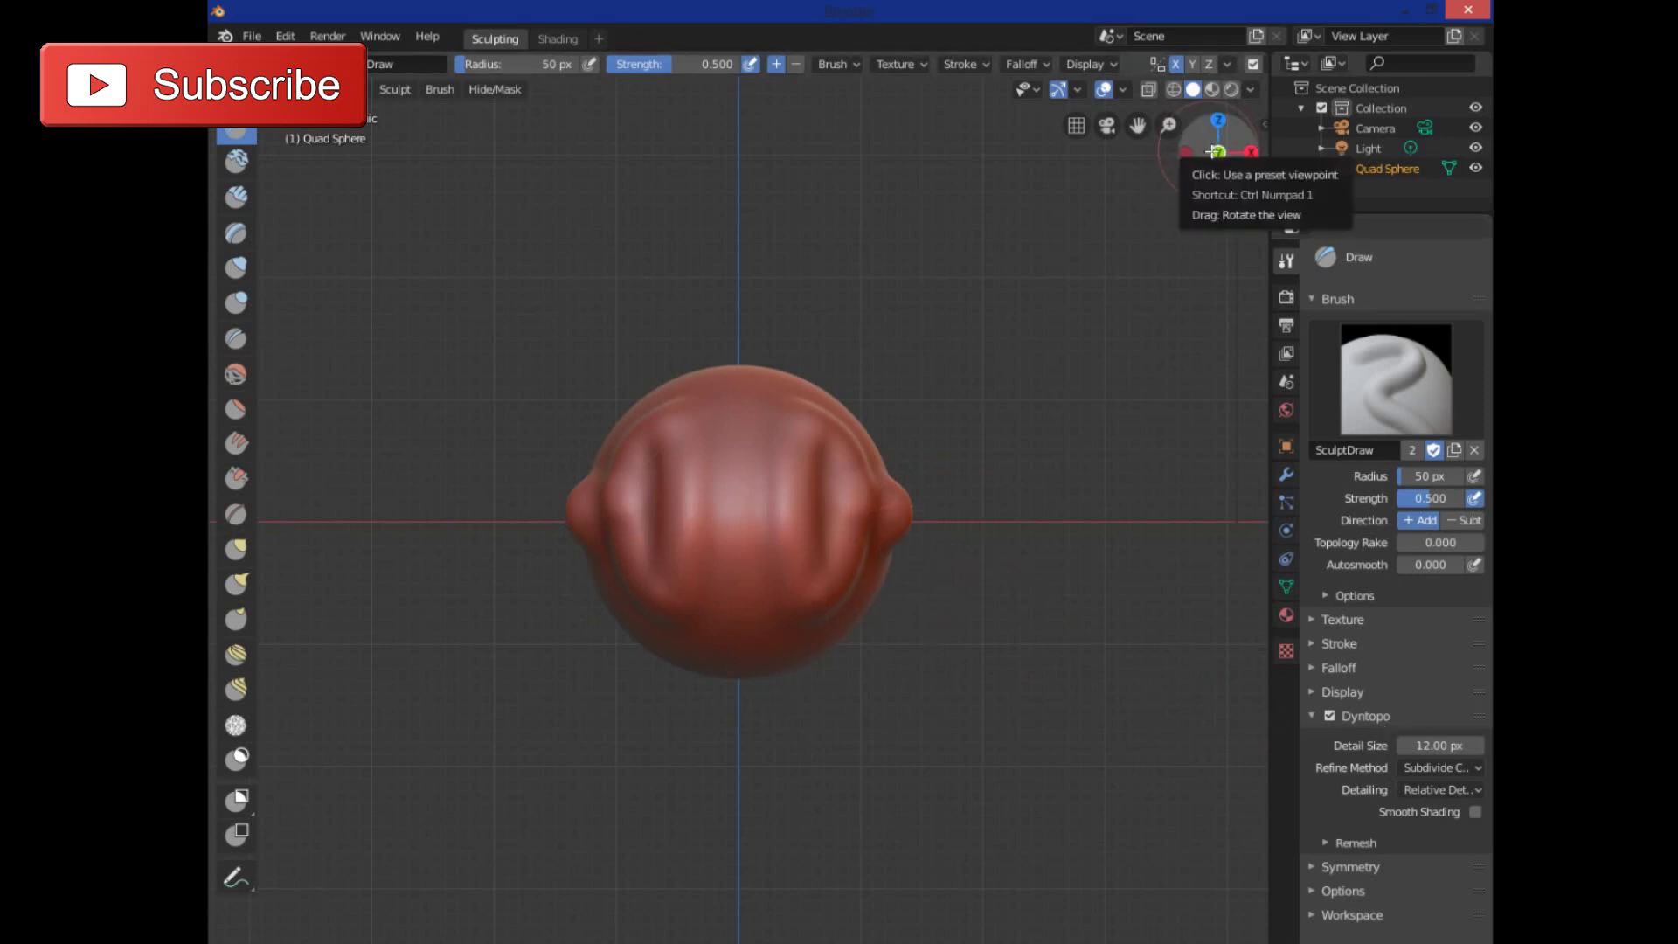
# - Draw mirrored curved strokes on the front of the sphere with Dyntopo on, adding closer strokes beside them at a nearer zoom
pyautogui.moveTo(1218, 144)
pyautogui.mouseDown()
pyautogui.moveTo(1240, 175)
pyautogui.moveTo(1206, 170)
pyautogui.mouseUp()
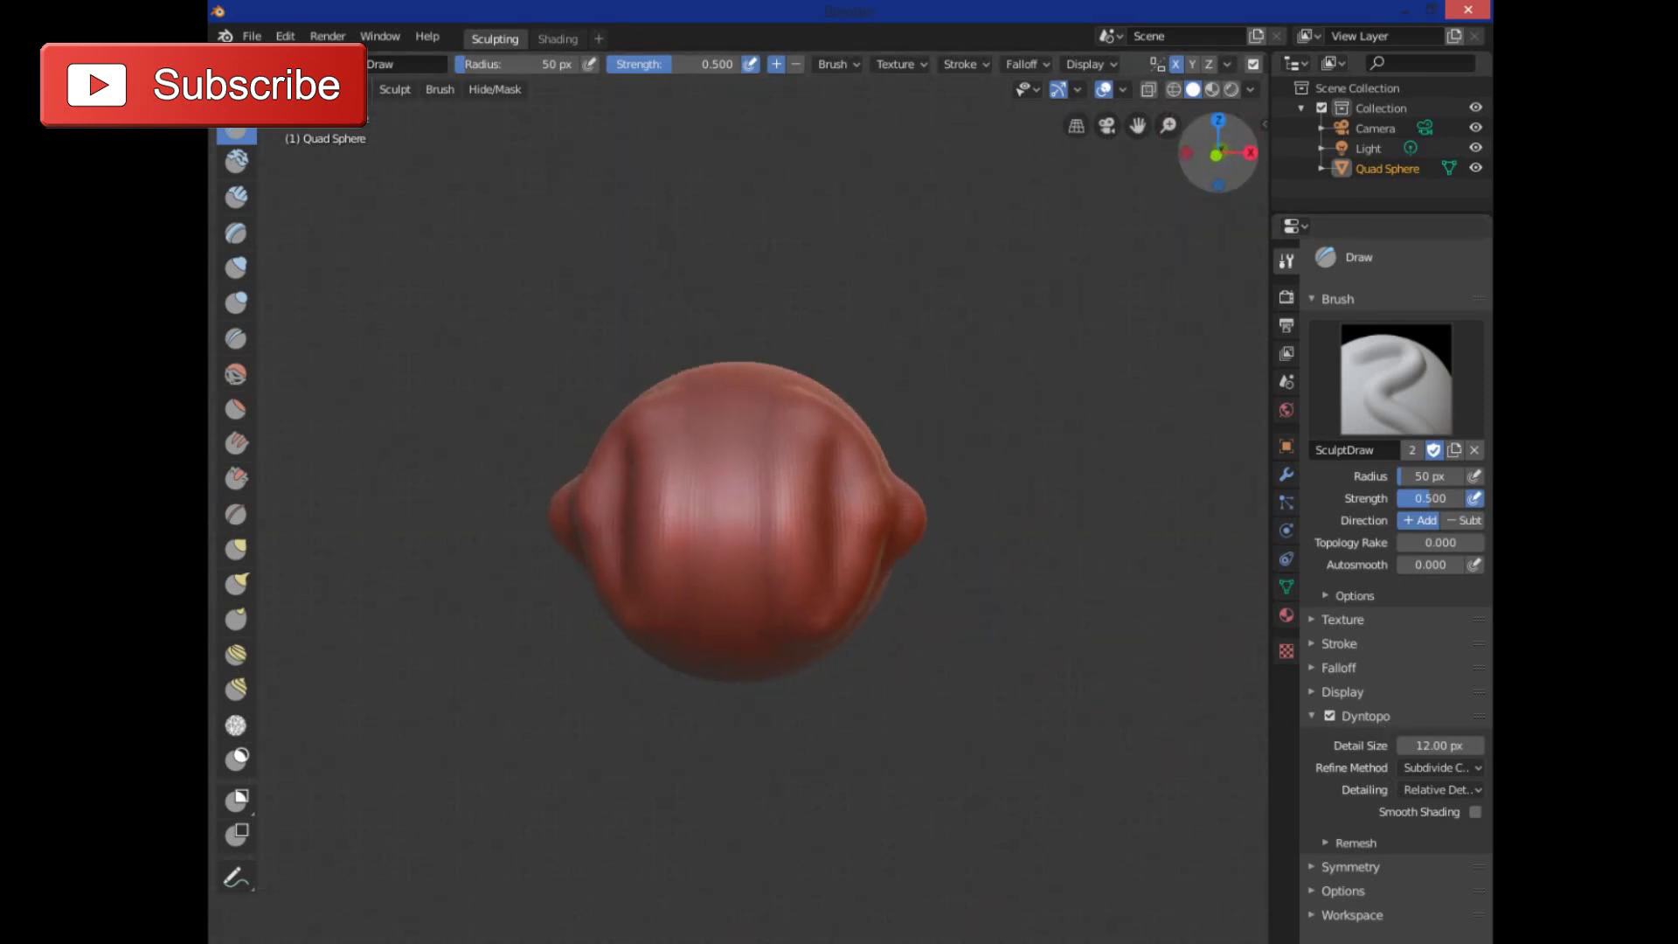
pyautogui.scroll(4, 835, 513)
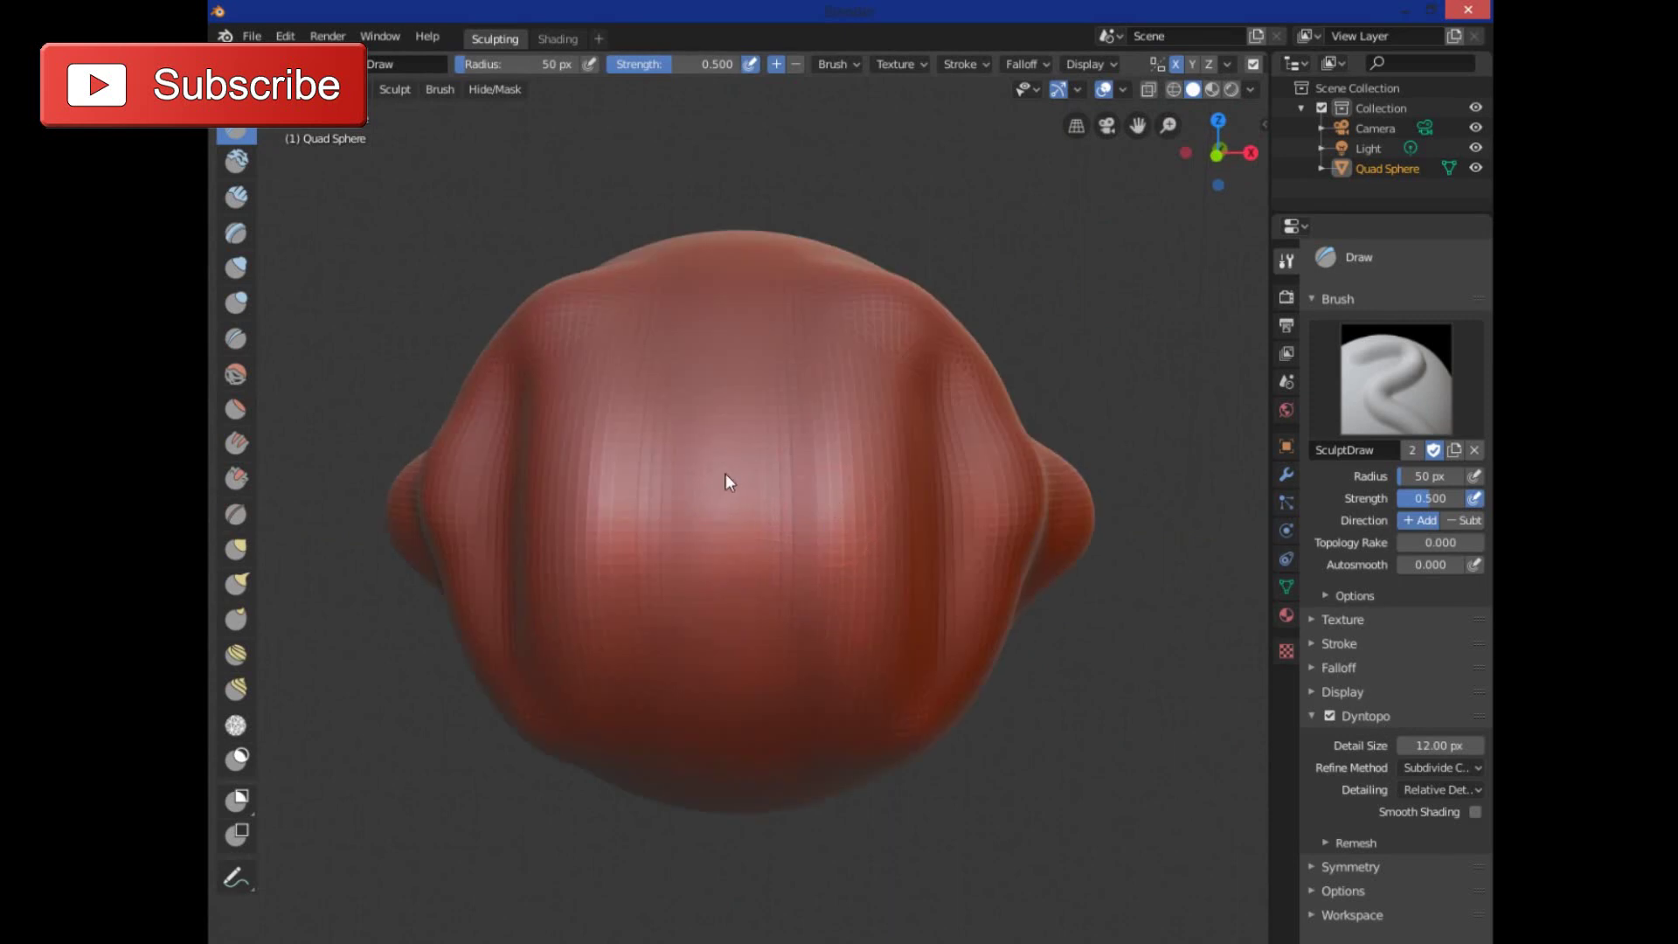
pyautogui.moveTo(804, 420)
pyautogui.mouseDown()
pyautogui.moveTo(799, 556)
pyautogui.moveTo(883, 617)
pyautogui.mouseUp()
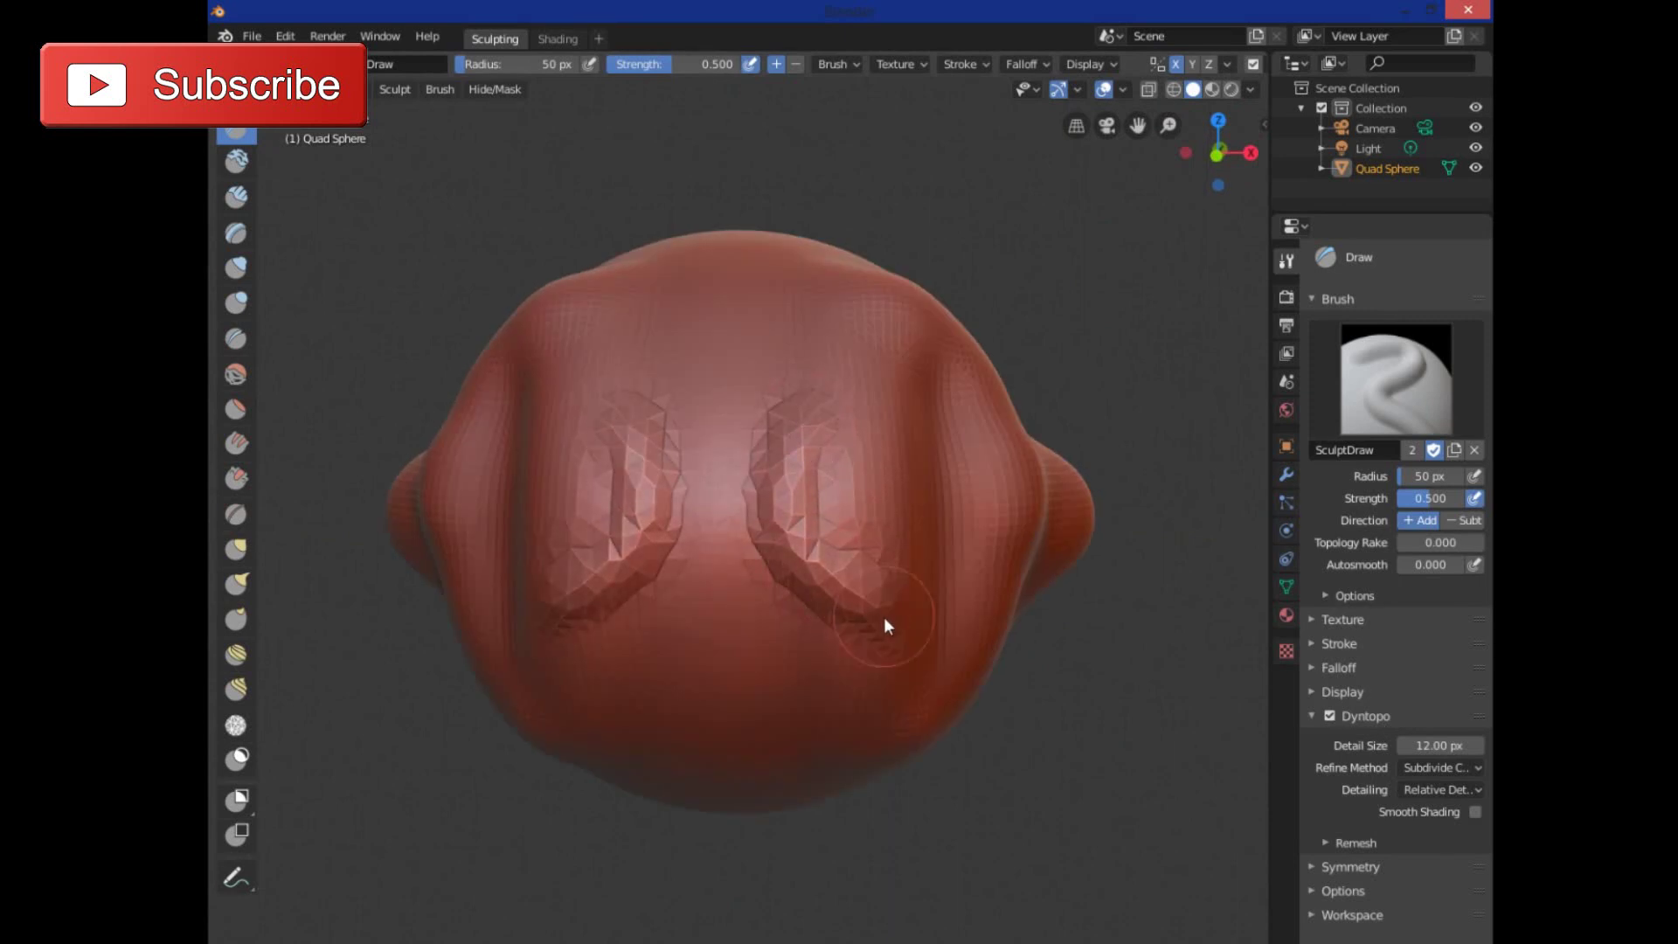
pyautogui.scroll(4, 878, 615)
pyautogui.moveTo(895, 408)
pyautogui.mouseDown()
pyautogui.moveTo(892, 486)
pyautogui.moveTo(959, 605)
pyautogui.moveTo(901, 510)
pyautogui.moveTo(877, 399)
pyautogui.moveTo(890, 471)
pyautogui.moveTo(966, 592)
pyautogui.moveTo(877, 365)
pyautogui.moveTo(947, 545)
pyautogui.moveTo(949, 442)
pyautogui.moveTo(904, 346)
pyautogui.moveTo(962, 457)
pyautogui.moveTo(947, 585)
pyautogui.mouseUp()
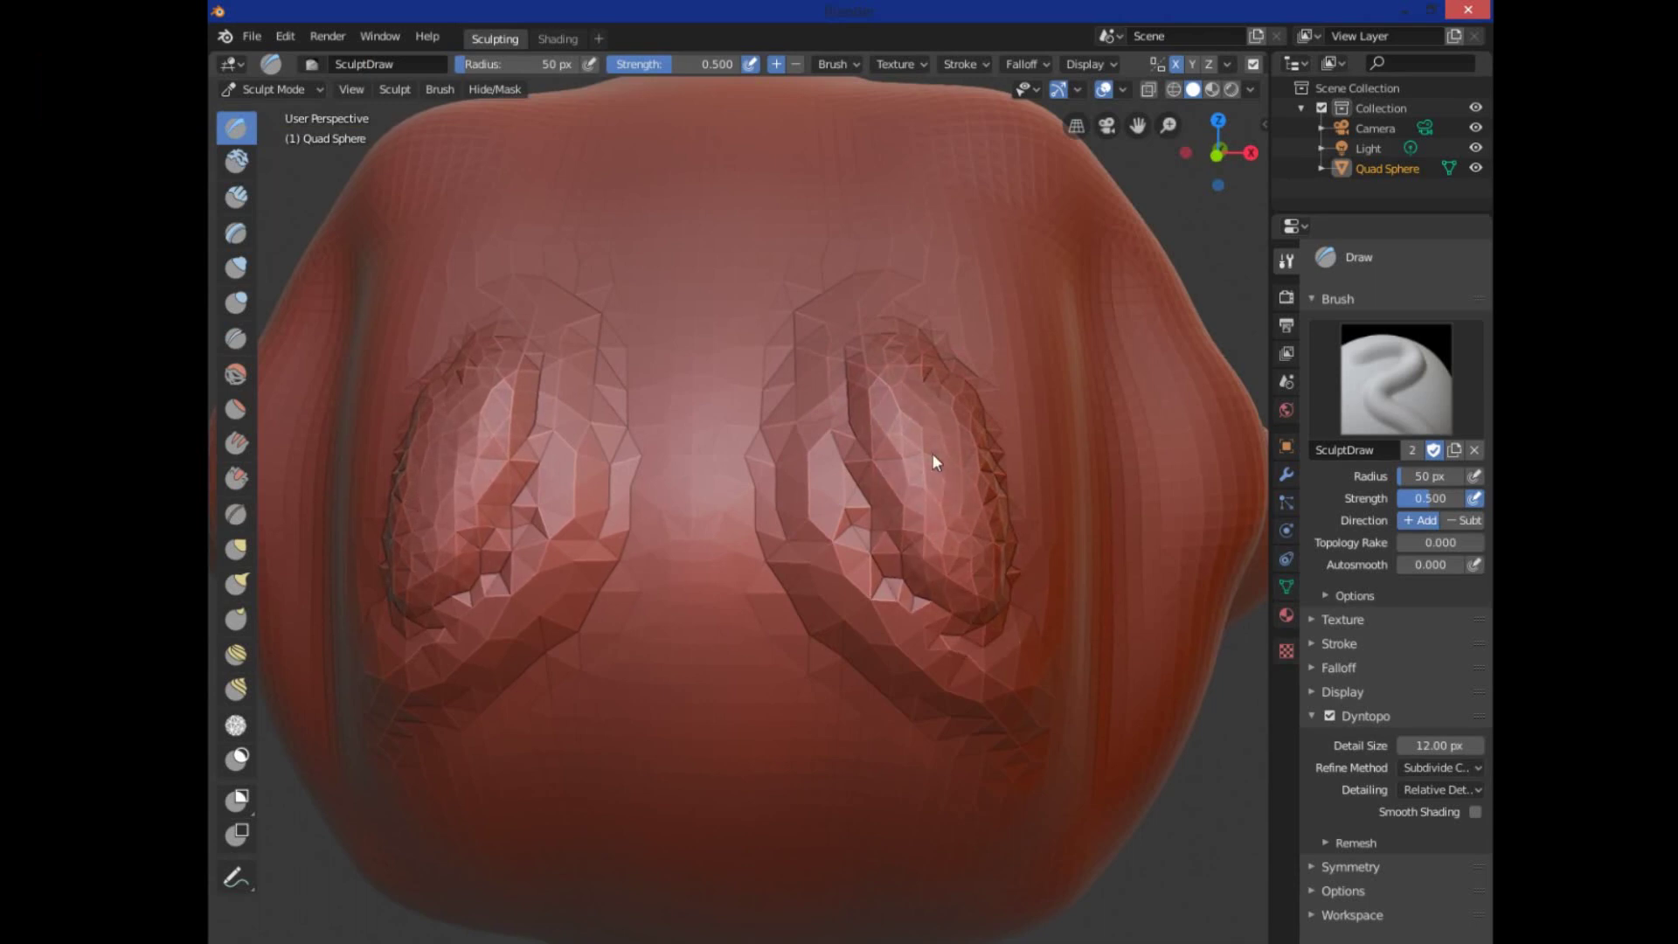
# - Turn off Dyntopo and build up a mirrored pair of long horns on the upper sides of the sphere with the Draw brush
pyautogui.scroll(-4, 931, 453)
pyautogui.scroll(-2, 930, 453)
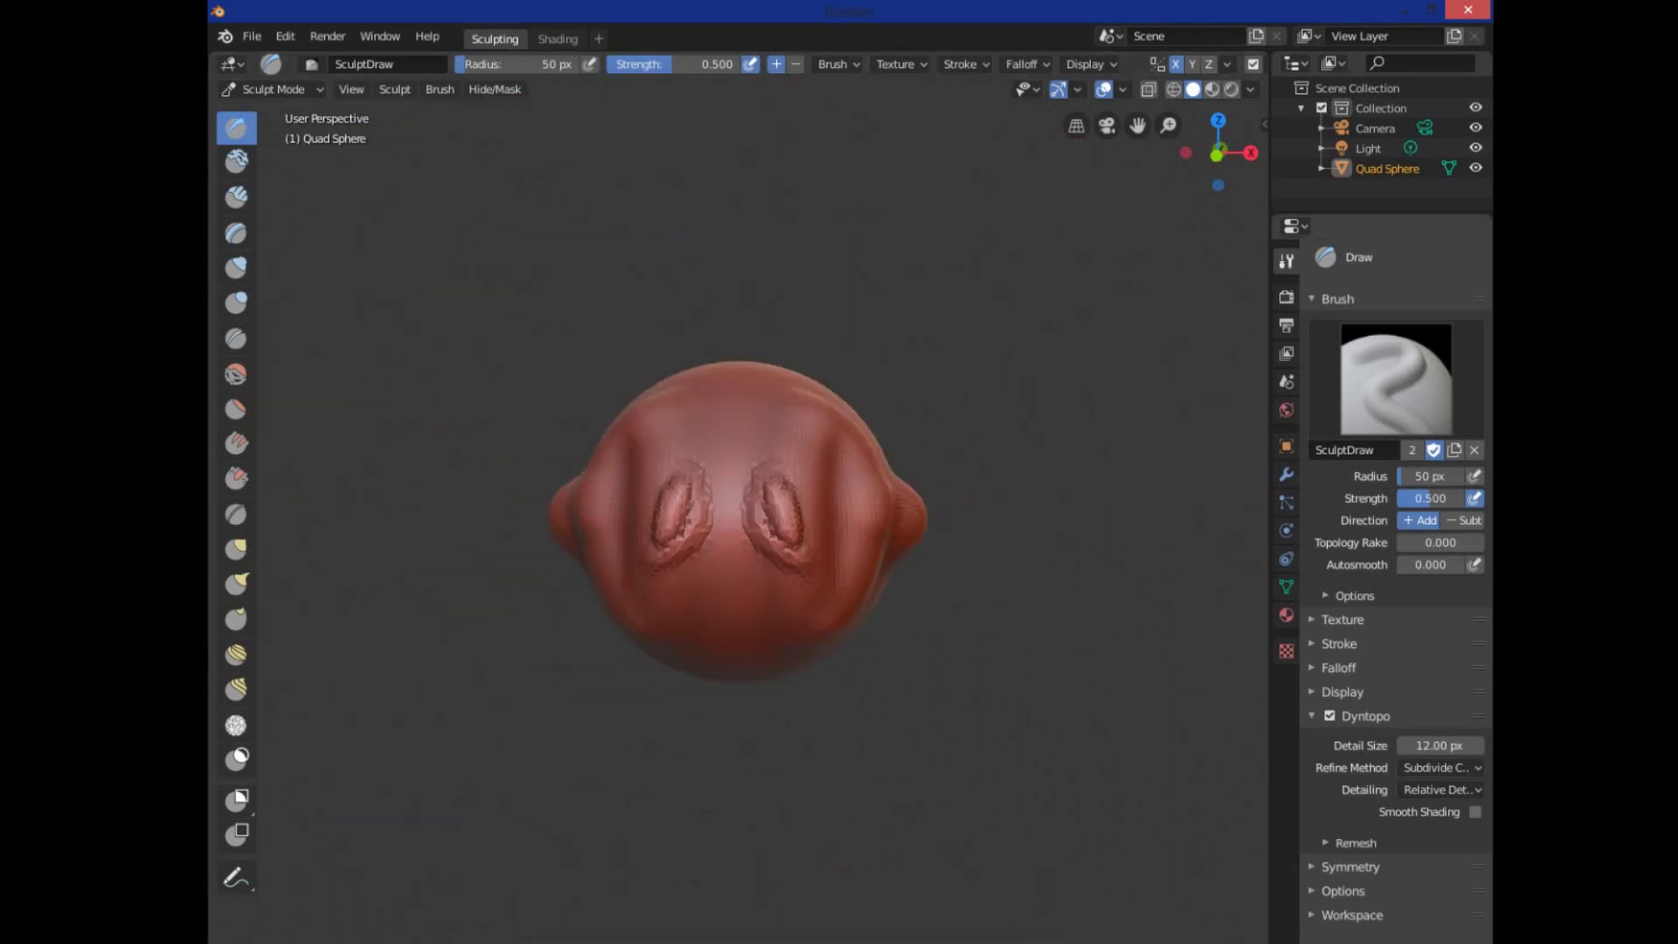
pyautogui.click(1329, 717)
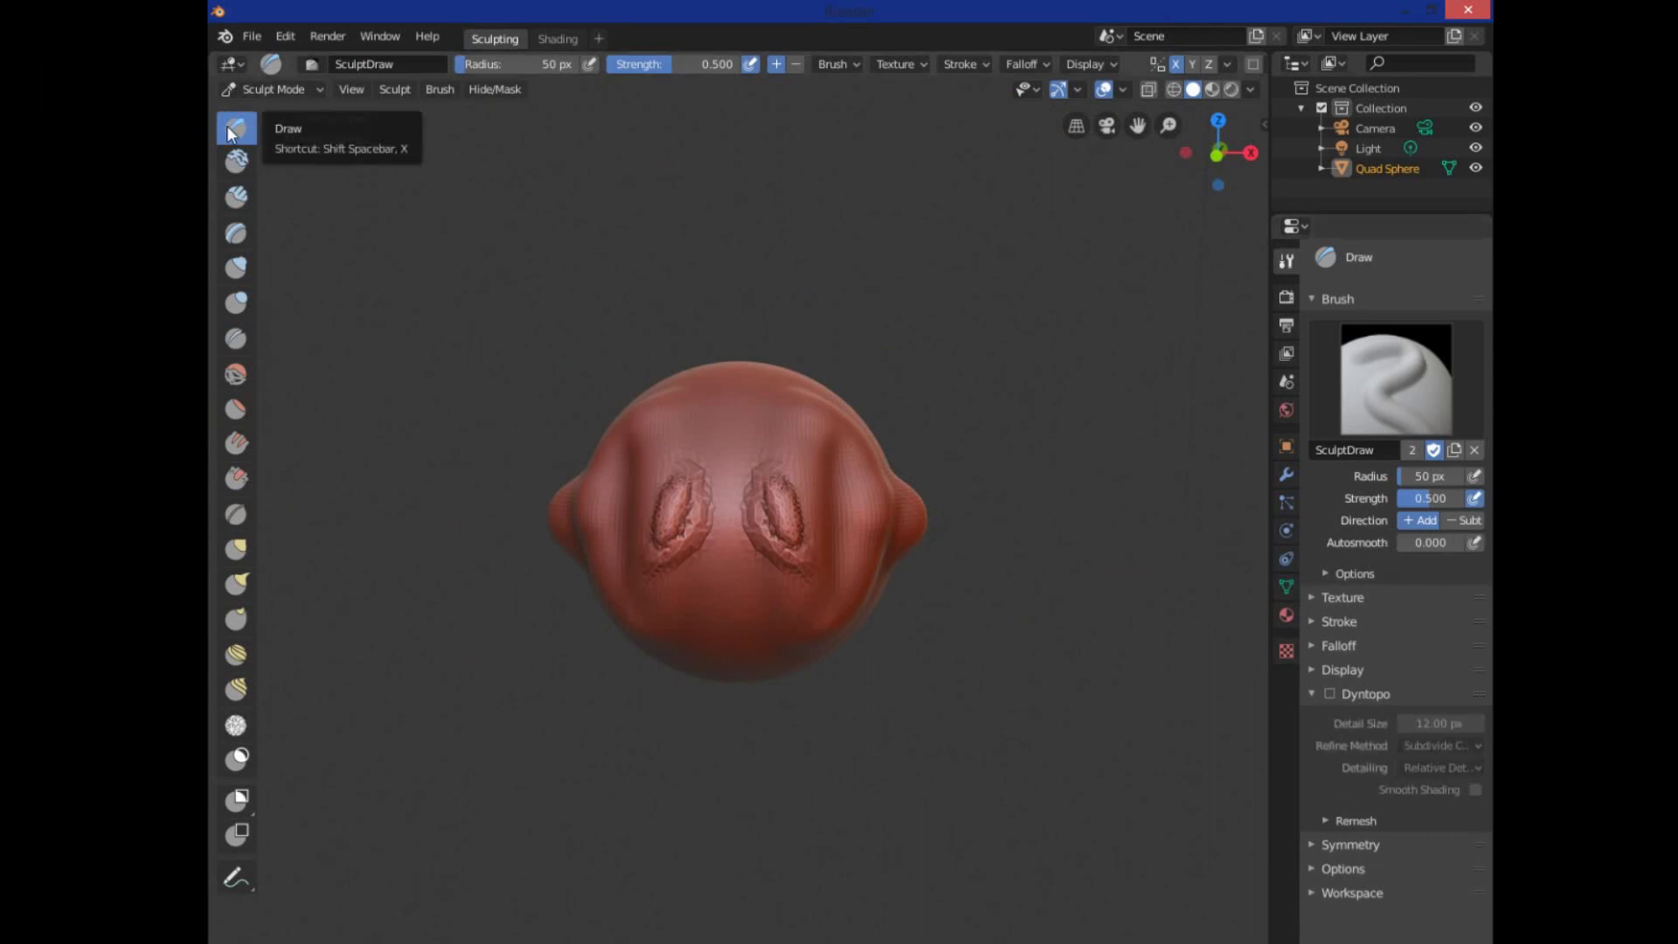
pyautogui.scroll(-5, 961, 568)
pyautogui.moveTo(562, 661); pyautogui.dragTo(823, 706, button='middle')
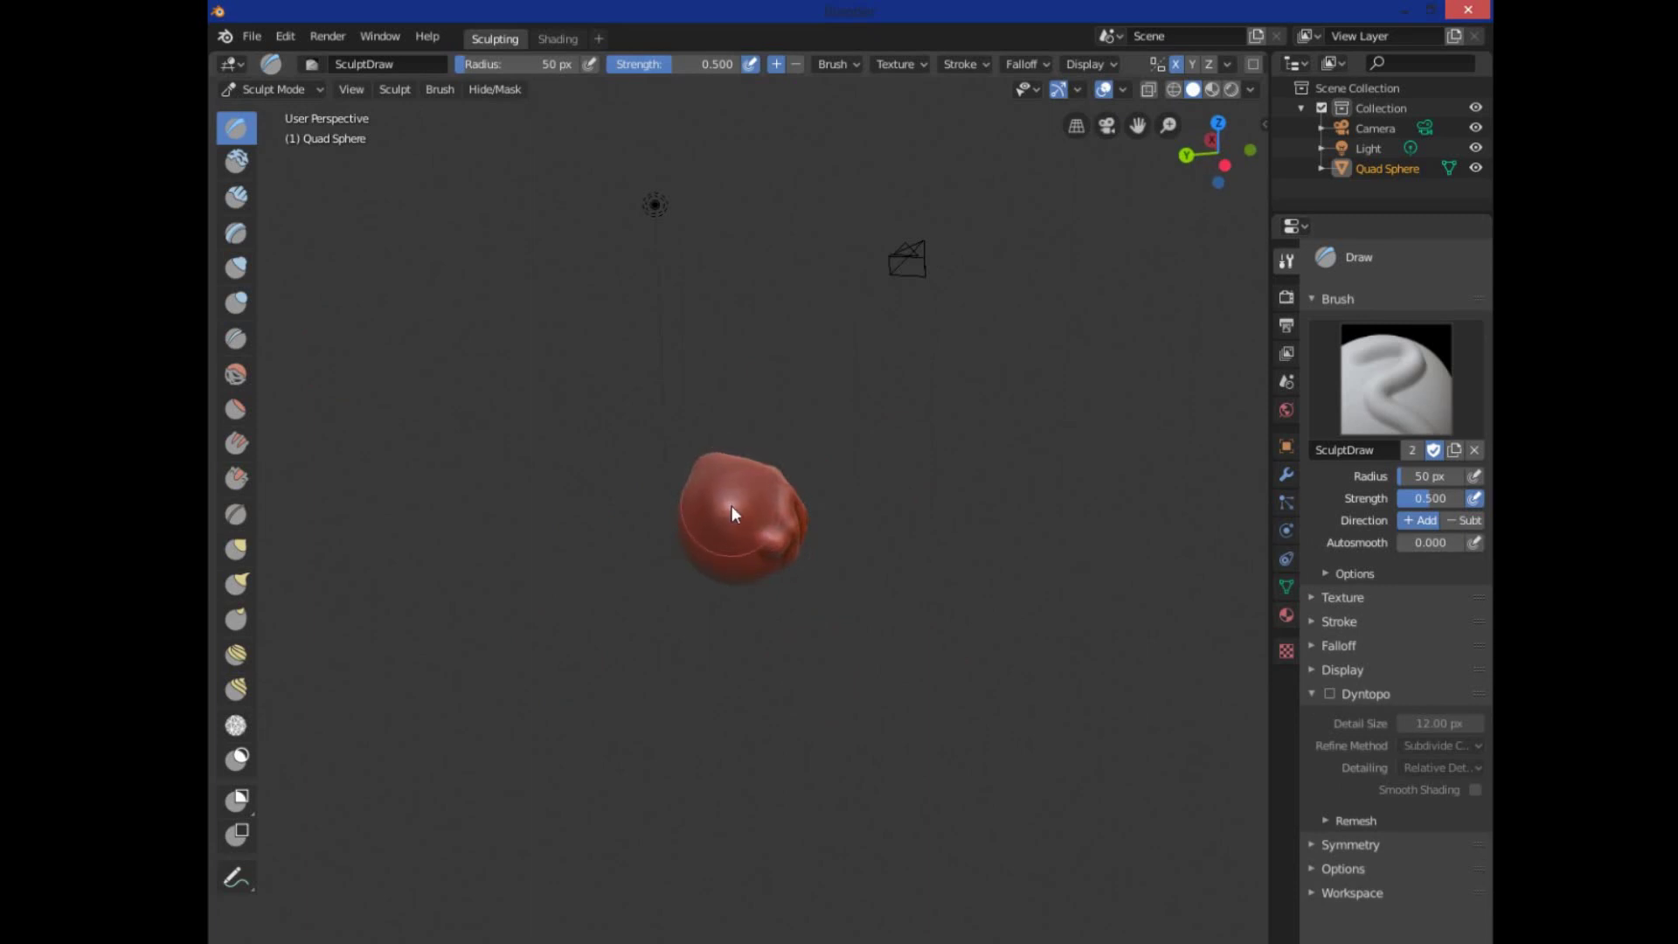
pyautogui.moveTo(736, 505); pyautogui.dragTo(727, 506)
pyautogui.scroll(4, 721, 513)
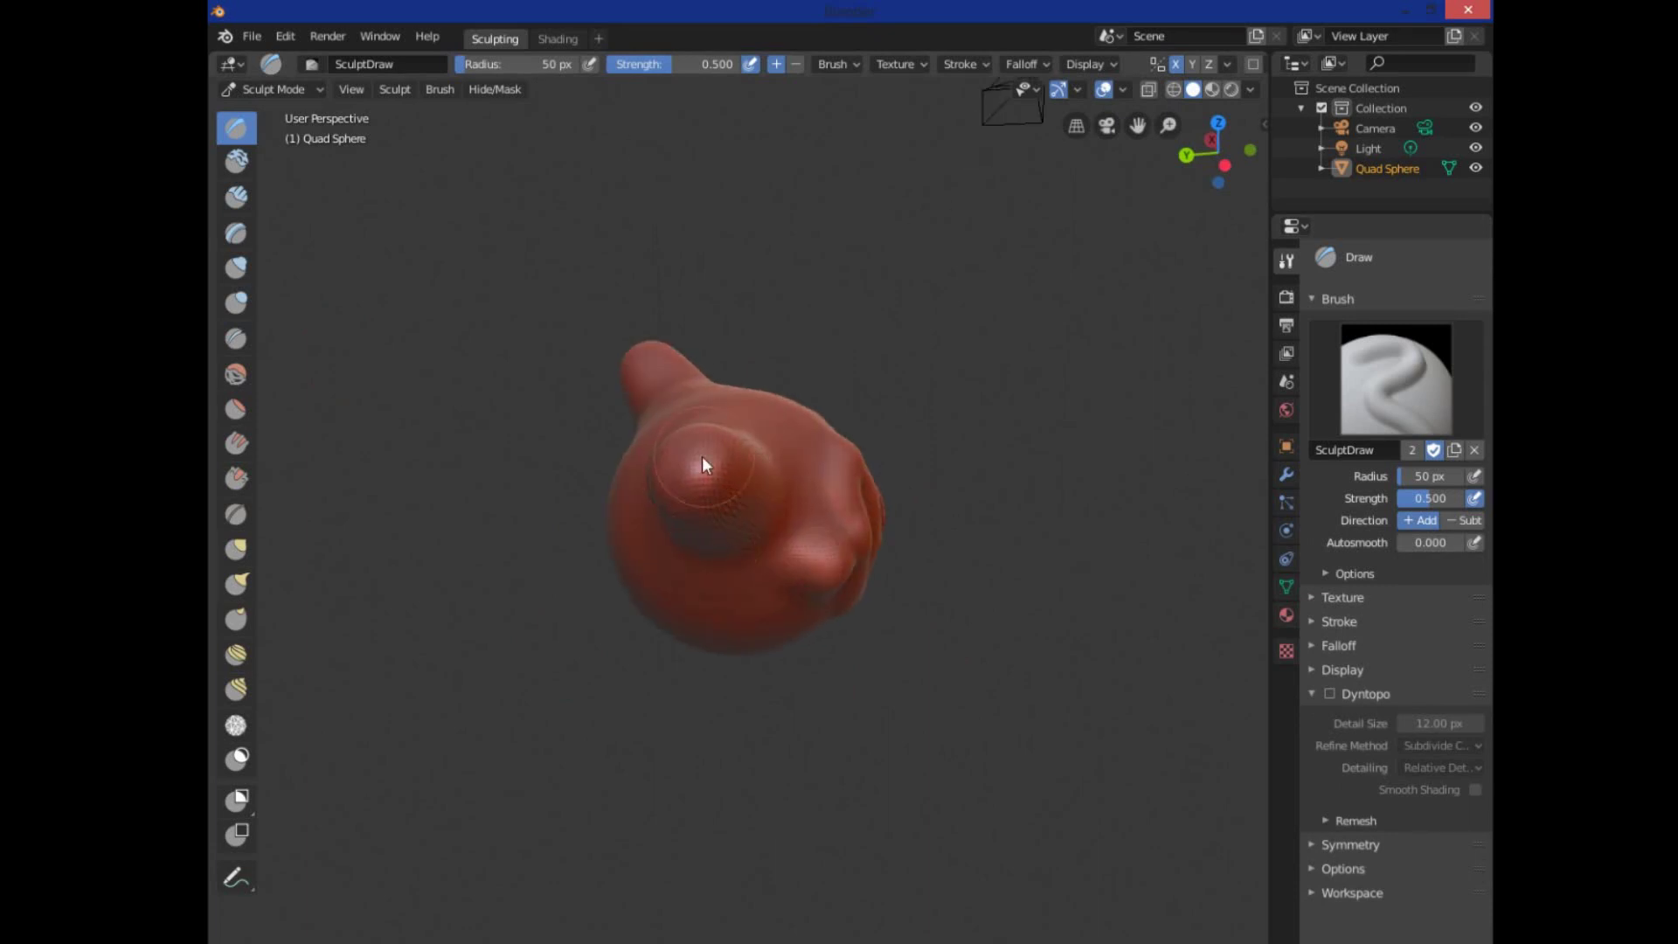
pyautogui.moveTo(690, 464)
pyautogui.mouseDown()
pyautogui.moveTo(702, 474)
pyautogui.moveTo(706, 451)
pyautogui.moveTo(688, 442)
pyautogui.moveTo(689, 473)
pyautogui.mouseUp()
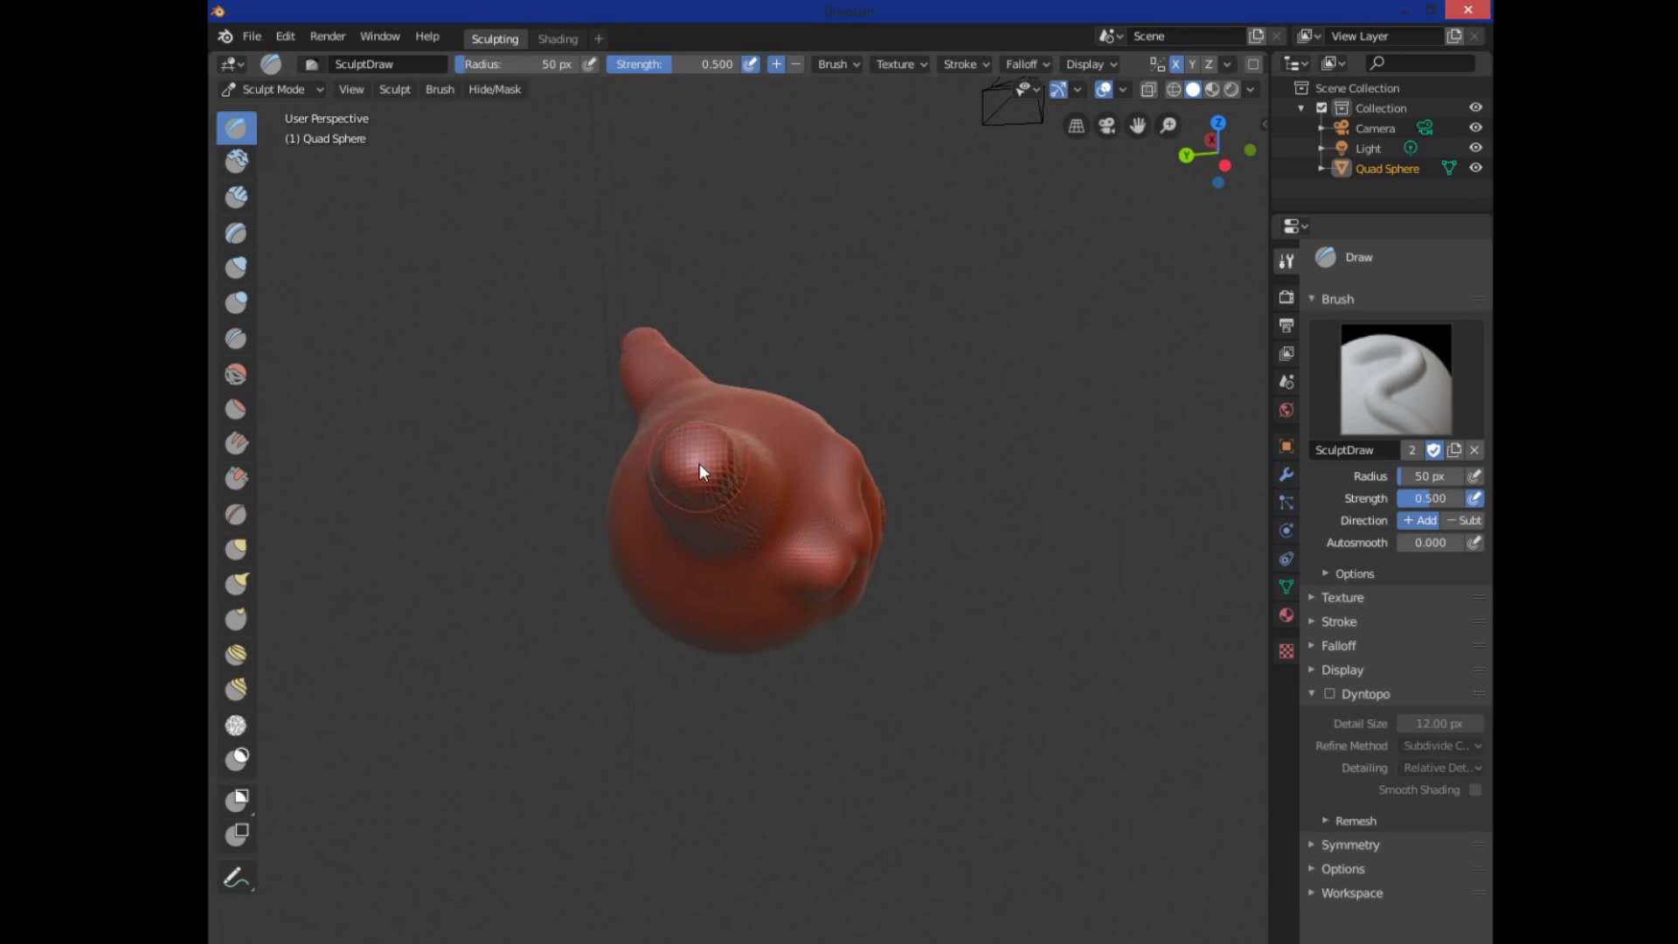
pyautogui.scroll(2, 699, 463)
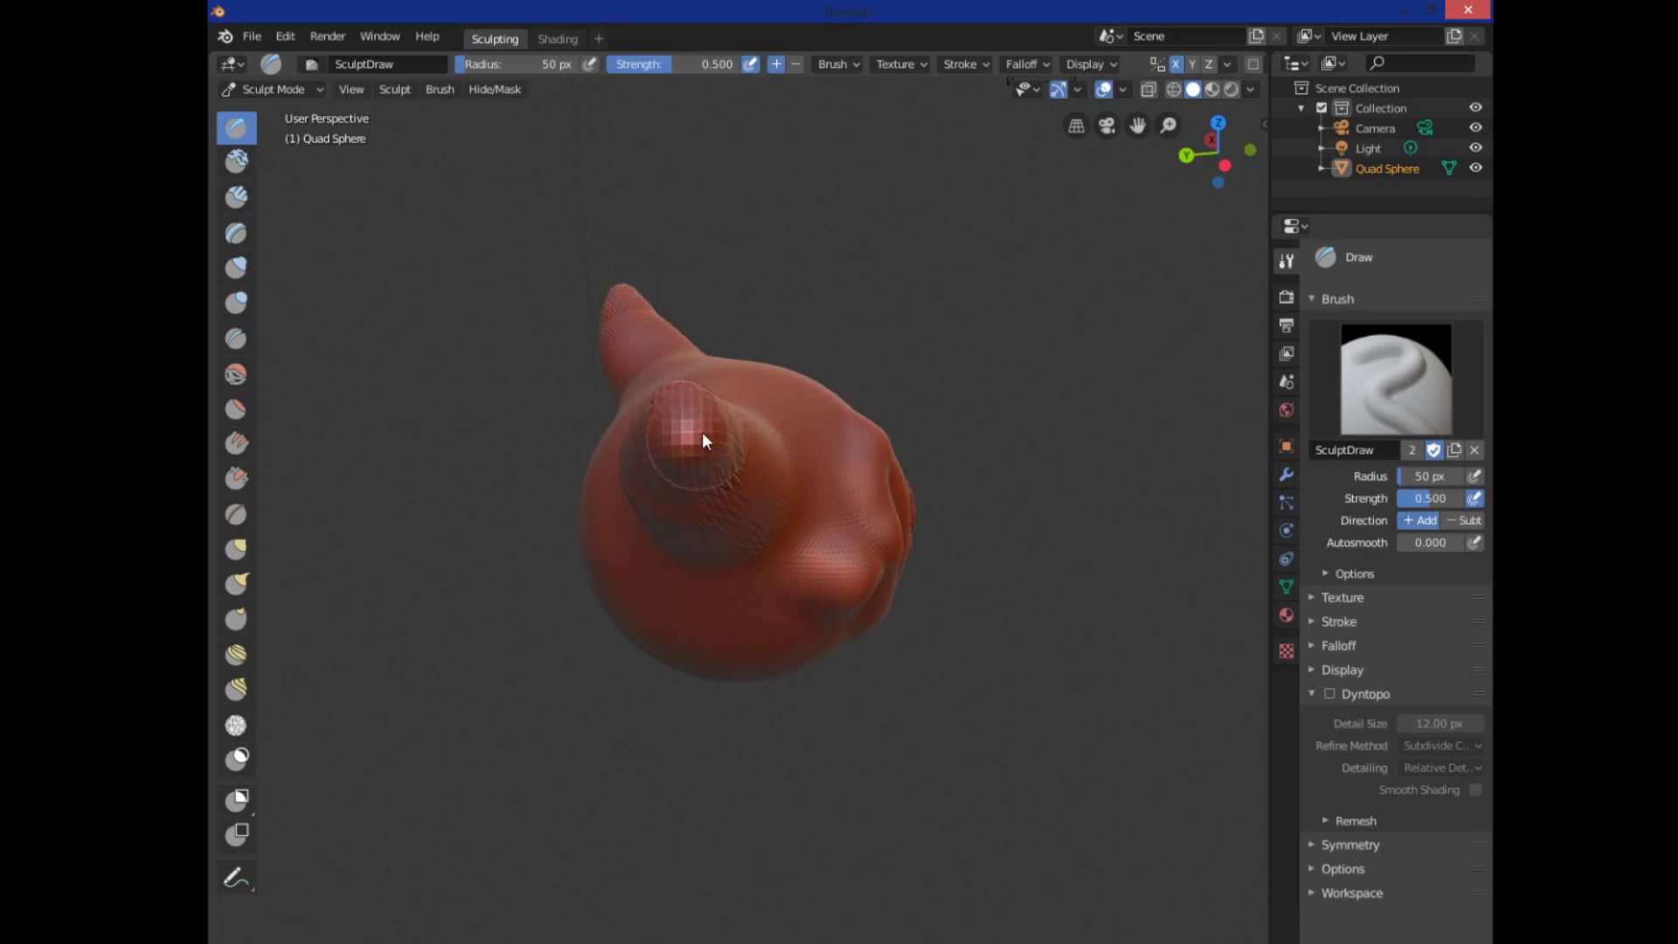
# - Re-enable Dyntopo and draw over the stretched faces of one horn to rebuild its mesh
pyautogui.scroll(6, 799, 545)
pyautogui.scroll(-4, 779, 521)
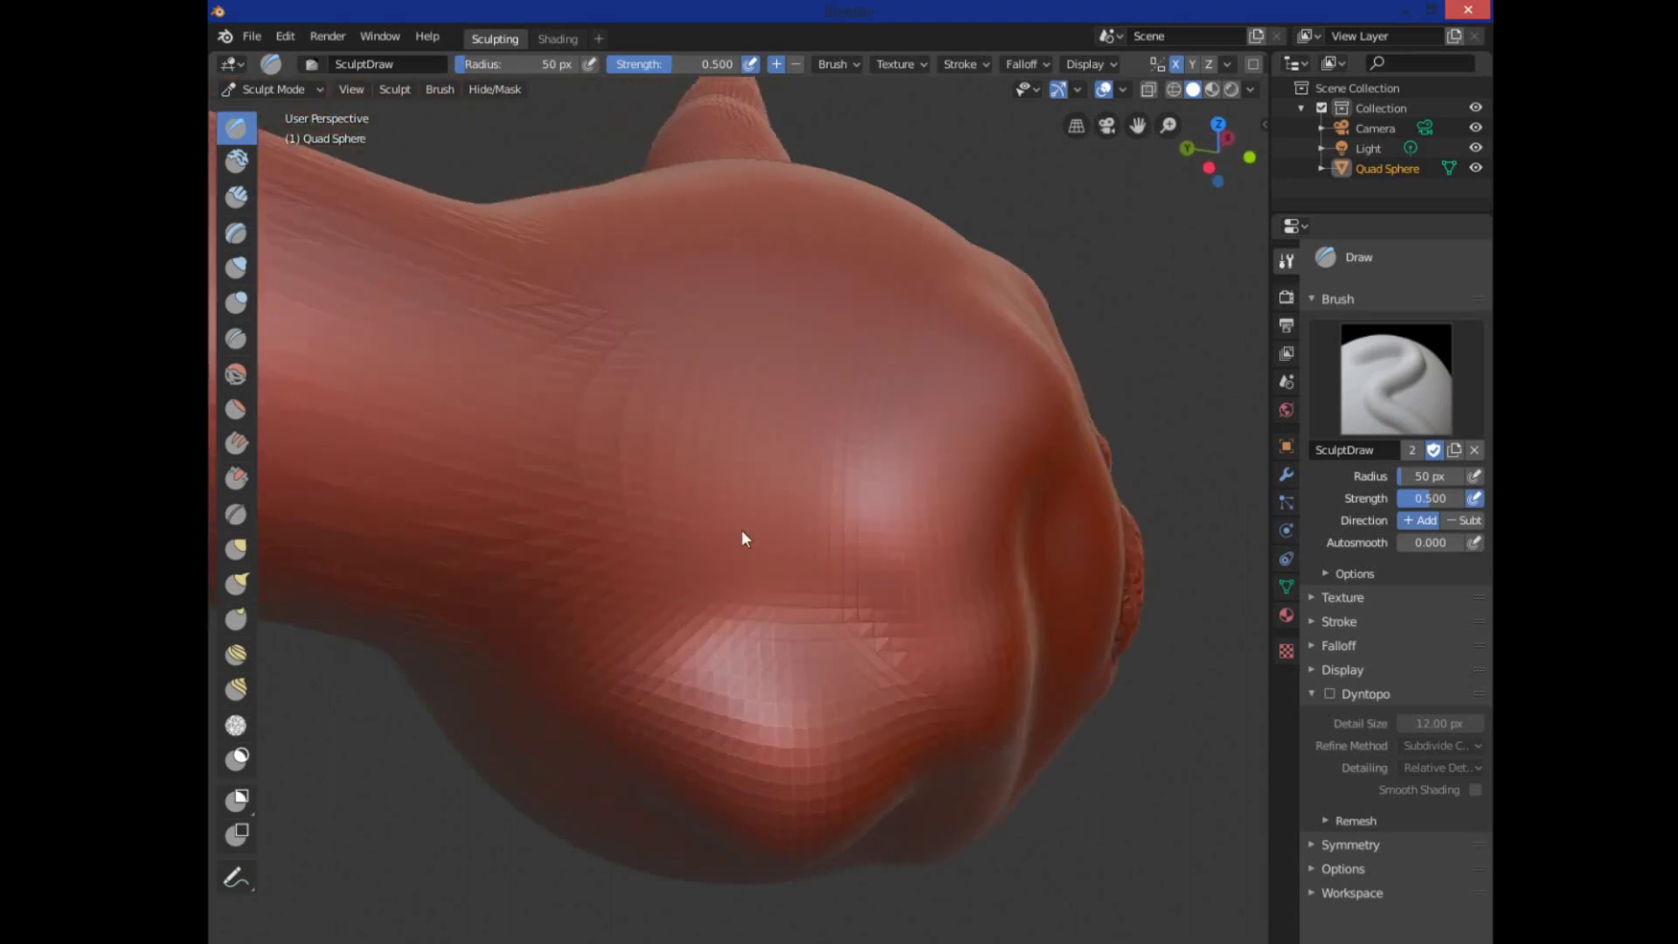
pyautogui.moveTo(742, 536)
pyautogui.mouseDown(button='middle')
pyautogui.moveTo(524, 506)
pyautogui.moveTo(547, 554)
pyautogui.moveTo(530, 532)
pyautogui.mouseUp(button='middle')
pyautogui.scroll(-3, 529, 531)
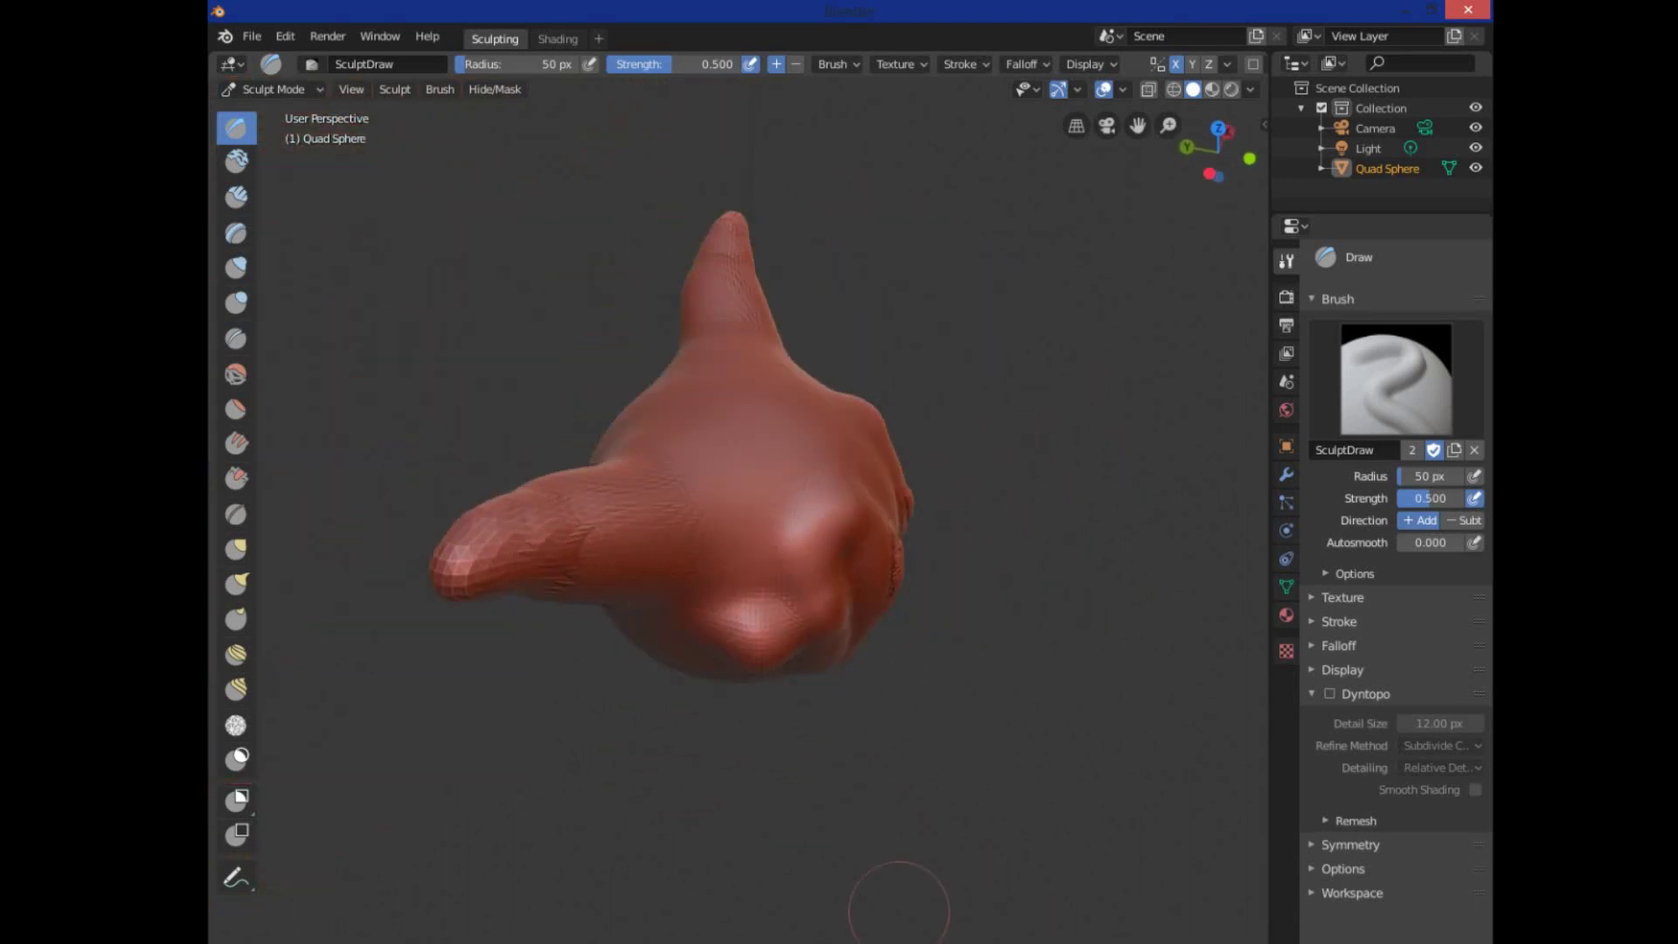
pyautogui.click(1330, 696)
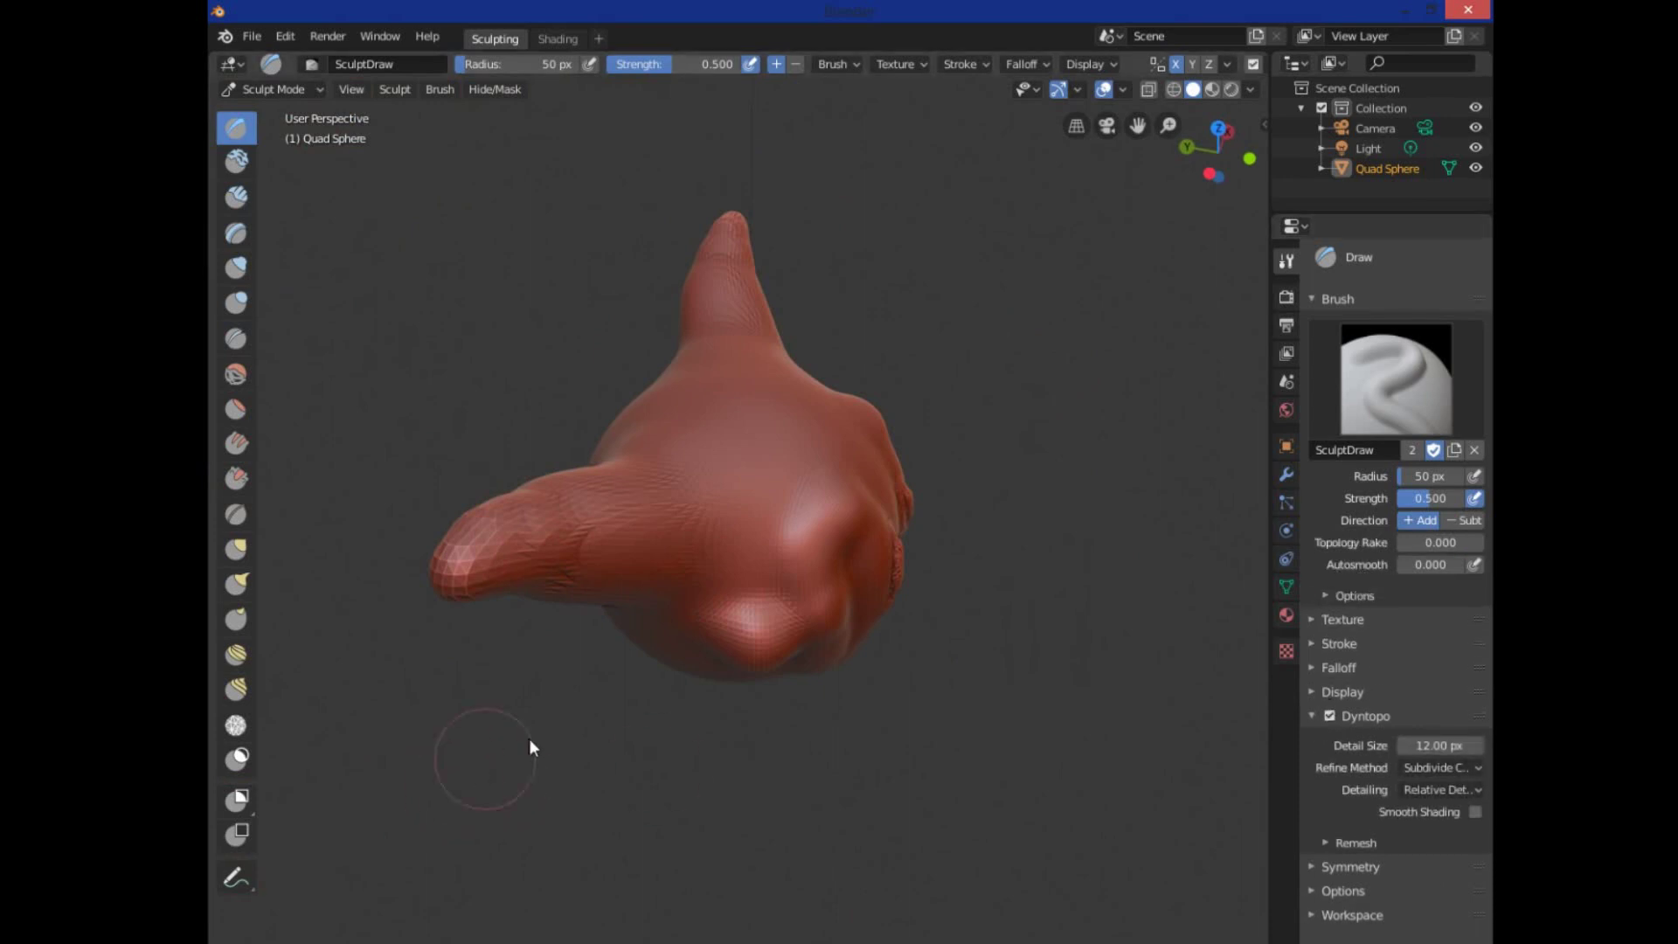
pyautogui.moveTo(528, 745); pyautogui.dragTo(615, 685, button='middle')
pyautogui.scroll(2, 621, 496)
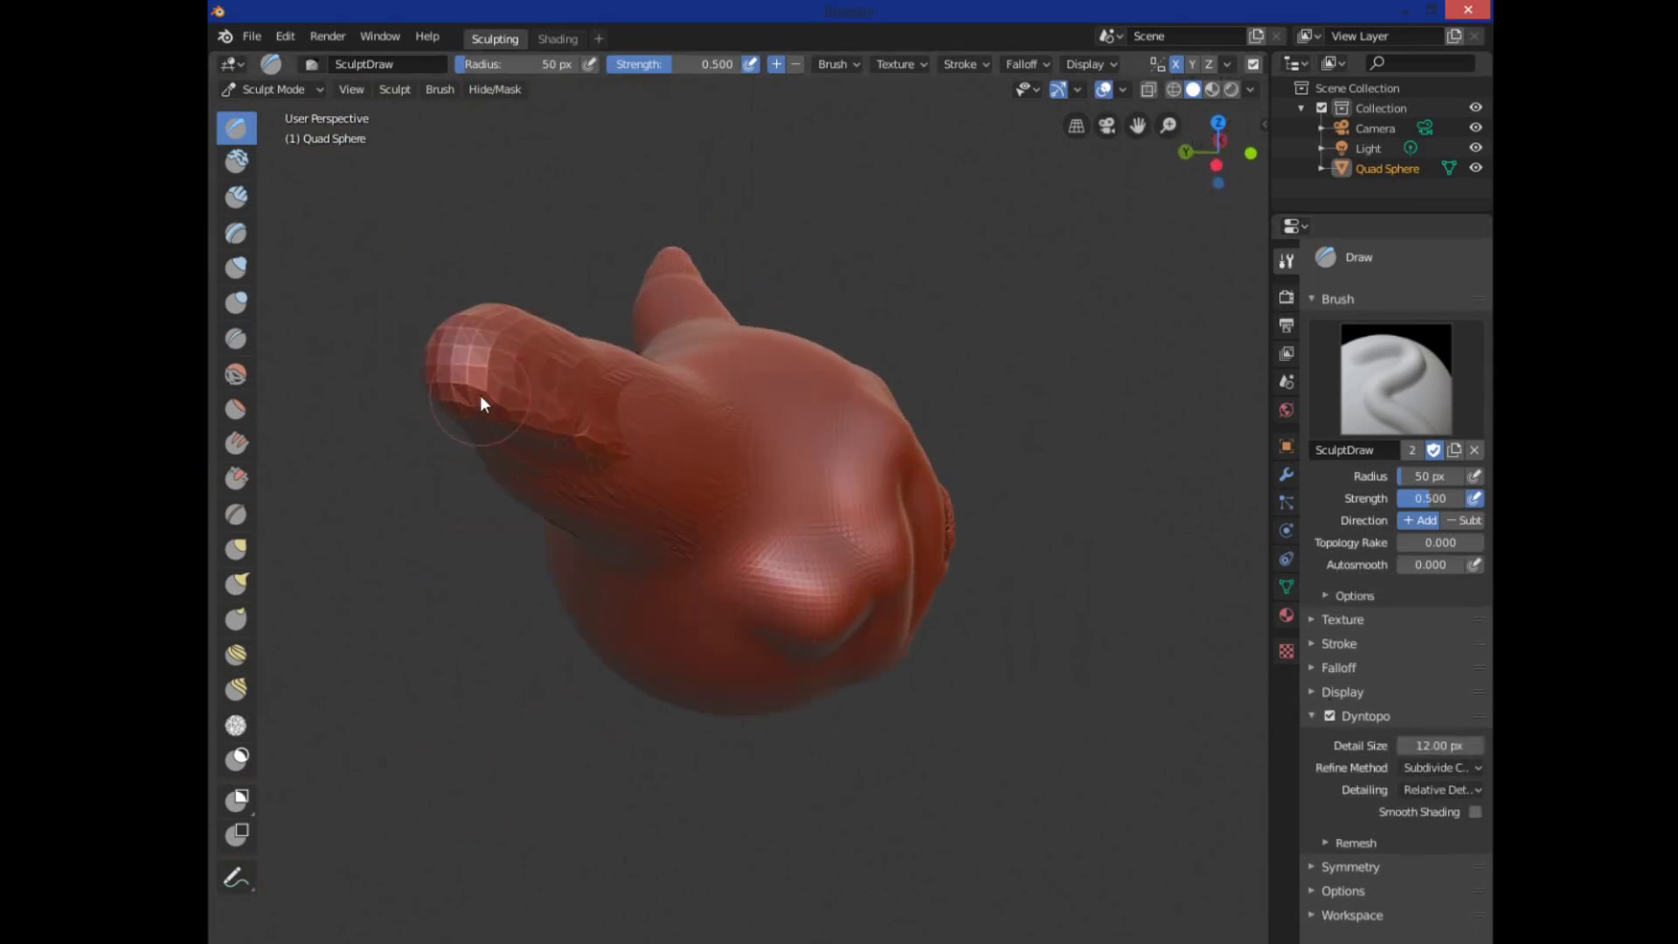
pyautogui.moveTo(481, 402); pyautogui.dragTo(512, 377)
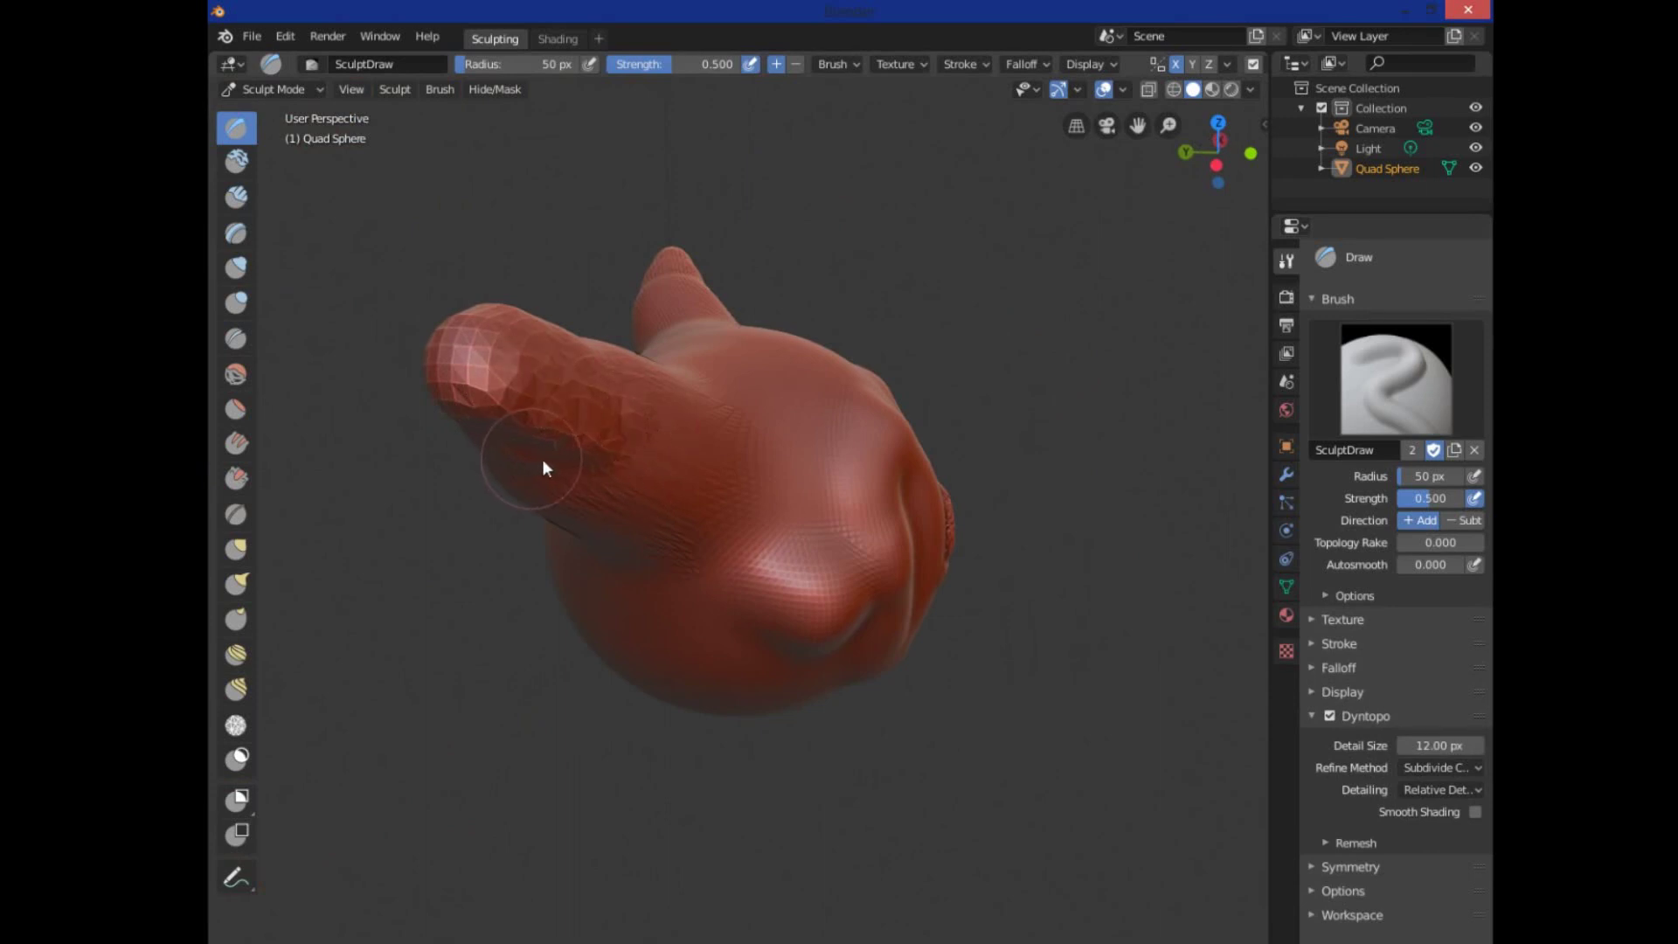
# - Draw over the whole front of the head from a distant view, keeping Relative Detail as the detailing method
pyautogui.scroll(-6, 877, 669)
pyautogui.moveTo(1056, 681)
pyautogui.mouseDown(button='middle')
pyautogui.moveTo(747, 690)
pyautogui.moveTo(826, 674)
pyautogui.mouseUp(button='middle')
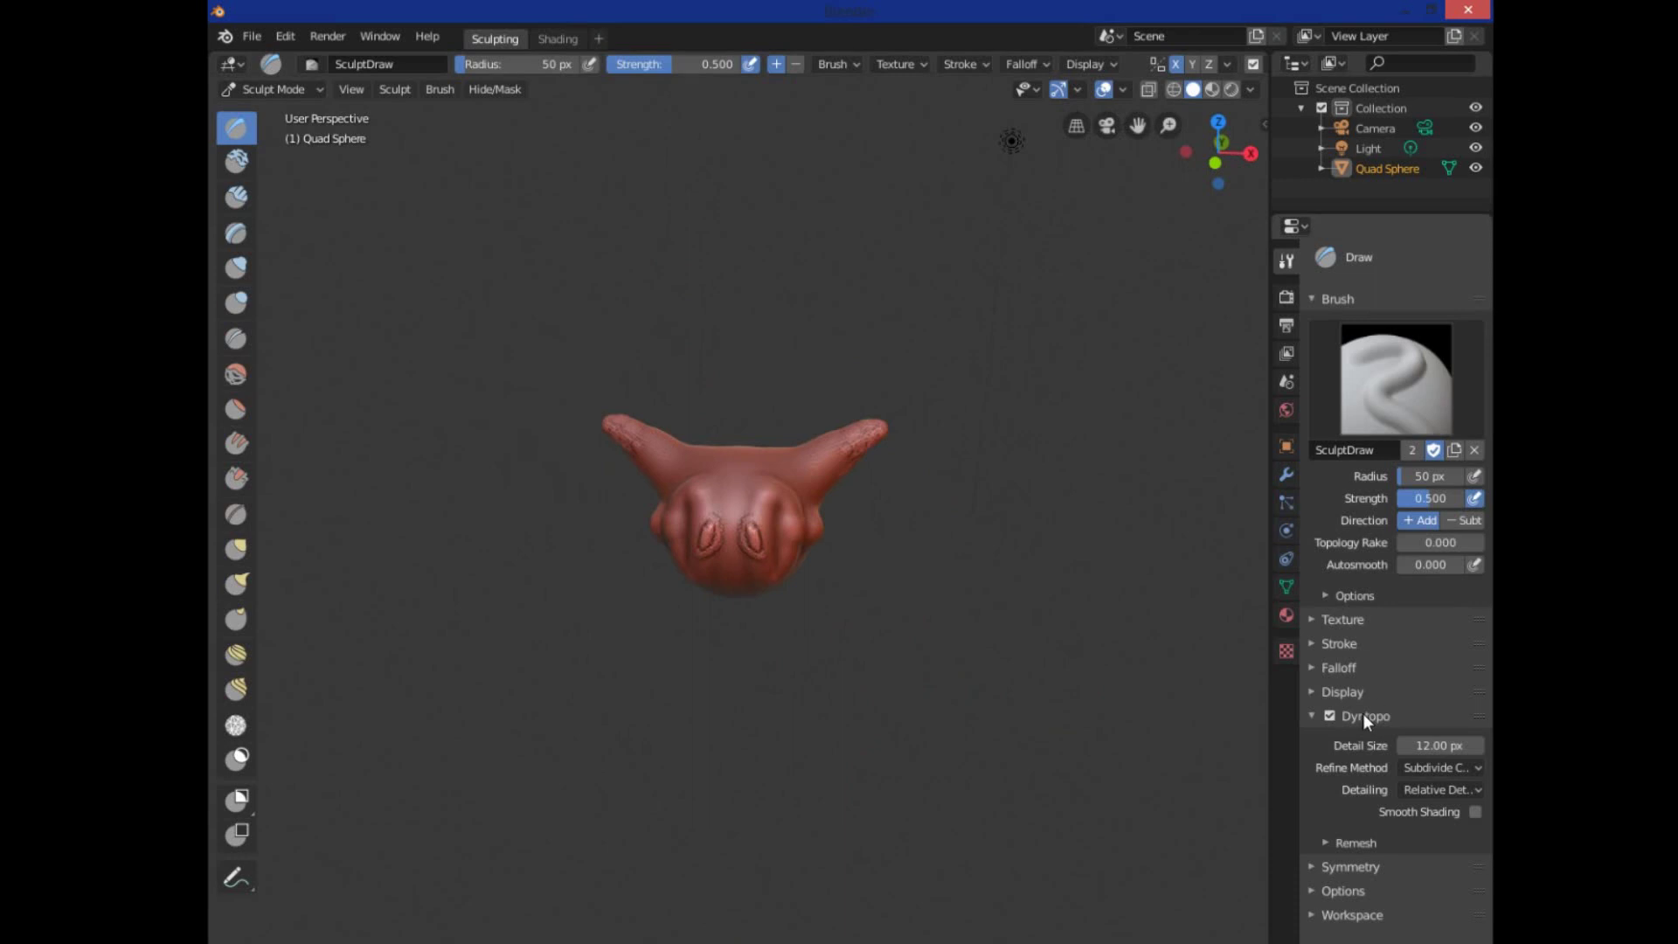
pyautogui.click(1449, 790)
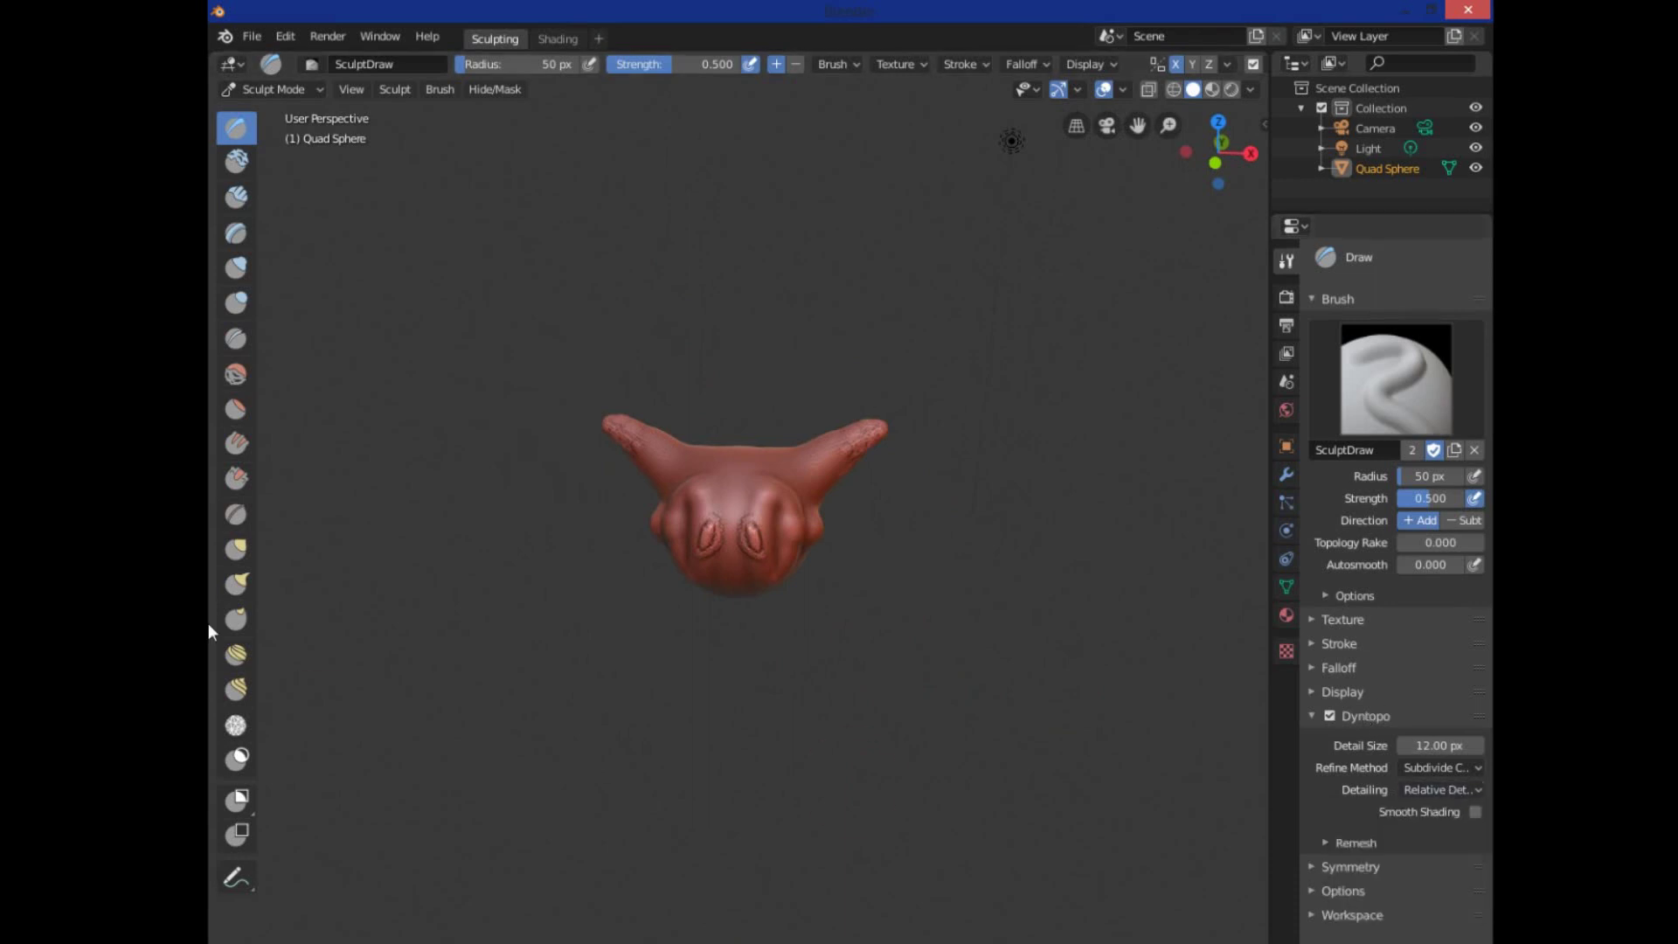
pyautogui.moveTo(752, 470)
pyautogui.mouseDown()
pyautogui.moveTo(793, 505)
pyautogui.moveTo(795, 543)
pyautogui.moveTo(723, 582)
pyautogui.mouseUp()
# - Draw finer mirrored ridges across the front of the head from a close view, joined by a vertical ridge
pyautogui.scroll(7, 750, 580)
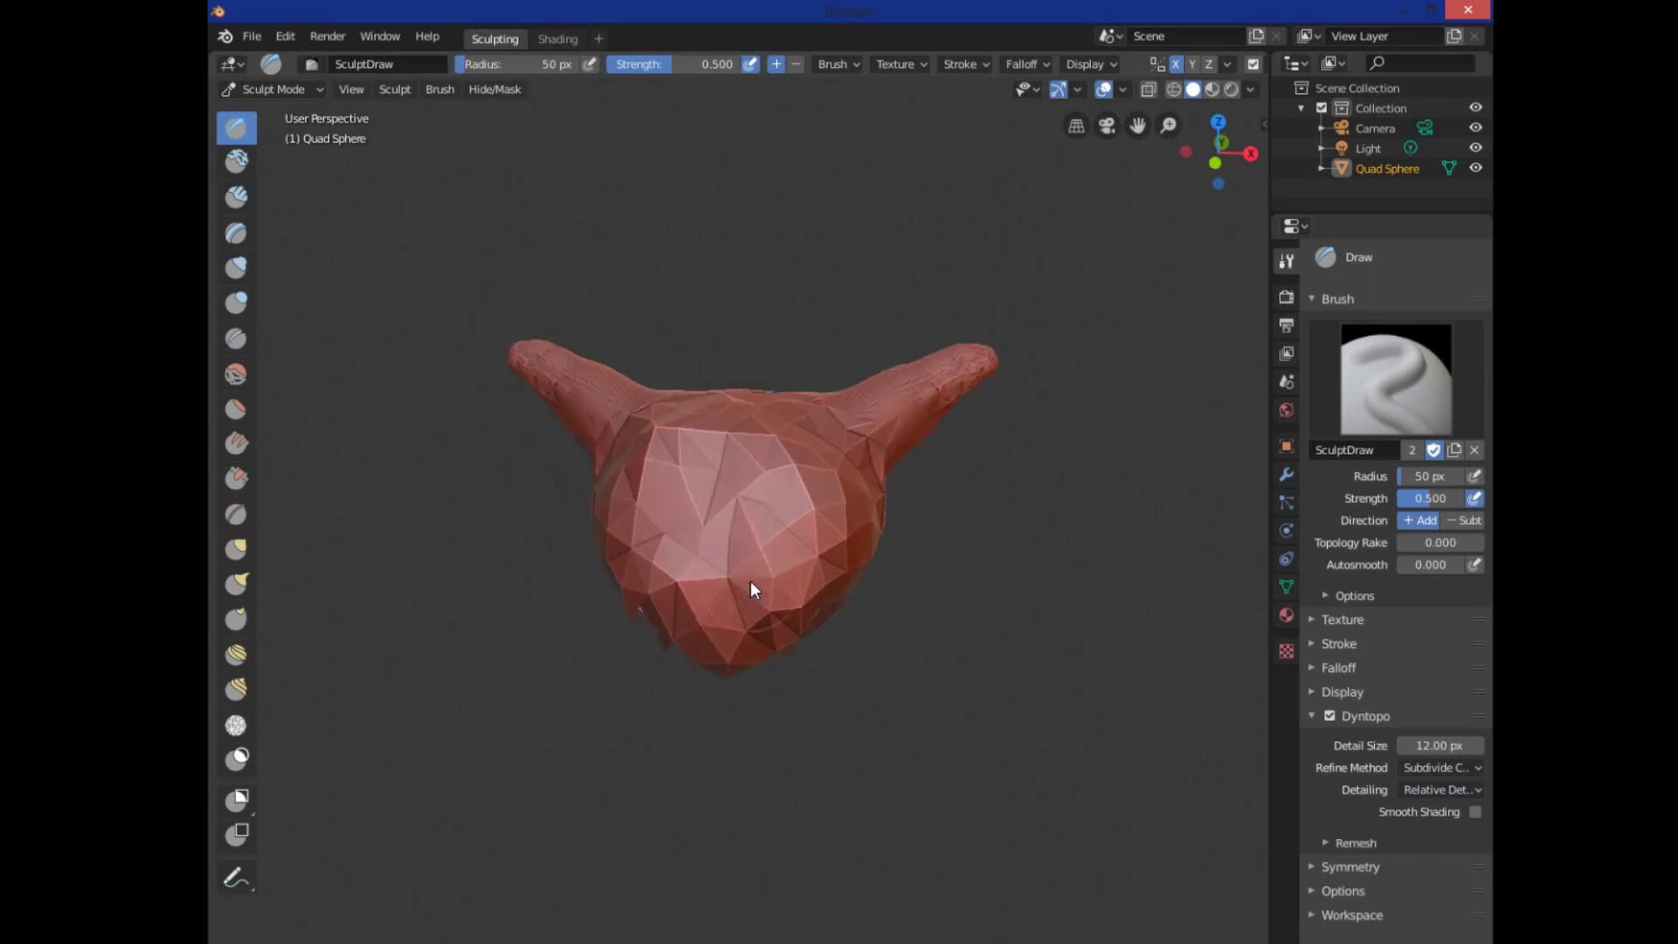
pyautogui.moveTo(734, 370)
pyautogui.mouseDown()
pyautogui.moveTo(893, 368)
pyautogui.moveTo(949, 408)
pyautogui.moveTo(861, 361)
pyautogui.moveTo(710, 352)
pyautogui.moveTo(677, 379)
pyautogui.moveTo(882, 377)
pyautogui.moveTo(923, 405)
pyautogui.moveTo(944, 462)
pyautogui.moveTo(829, 375)
pyautogui.moveTo(711, 373)
pyautogui.moveTo(686, 411)
pyautogui.moveTo(664, 542)
pyautogui.moveTo(553, 566)
pyautogui.moveTo(604, 589)
pyautogui.moveTo(583, 587)
pyautogui.moveTo(690, 582)
pyautogui.moveTo(695, 463)
pyautogui.moveTo(689, 532)
pyautogui.moveTo(591, 559)
pyautogui.moveTo(737, 561)
pyautogui.moveTo(718, 532)
pyautogui.mouseUp()
pyautogui.scroll(-3, 926, 682)
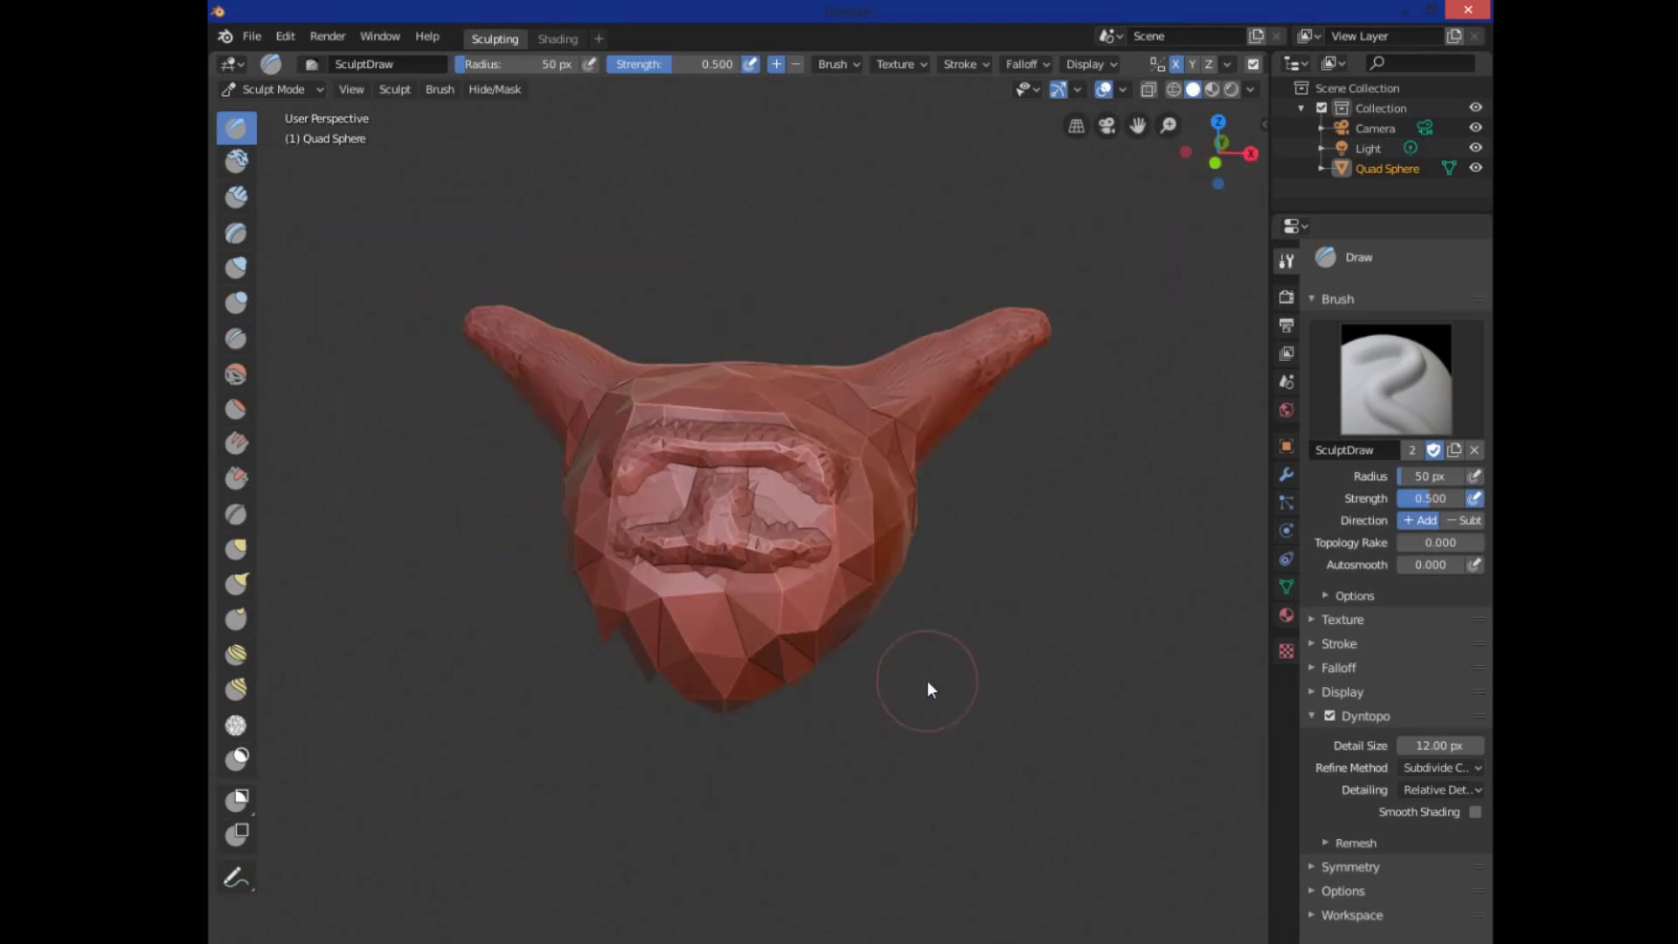
# - Set the Dyntopo detailing method to Constant Detail
pyautogui.moveTo(841, 679); pyautogui.dragTo(700, 699, button='middle')
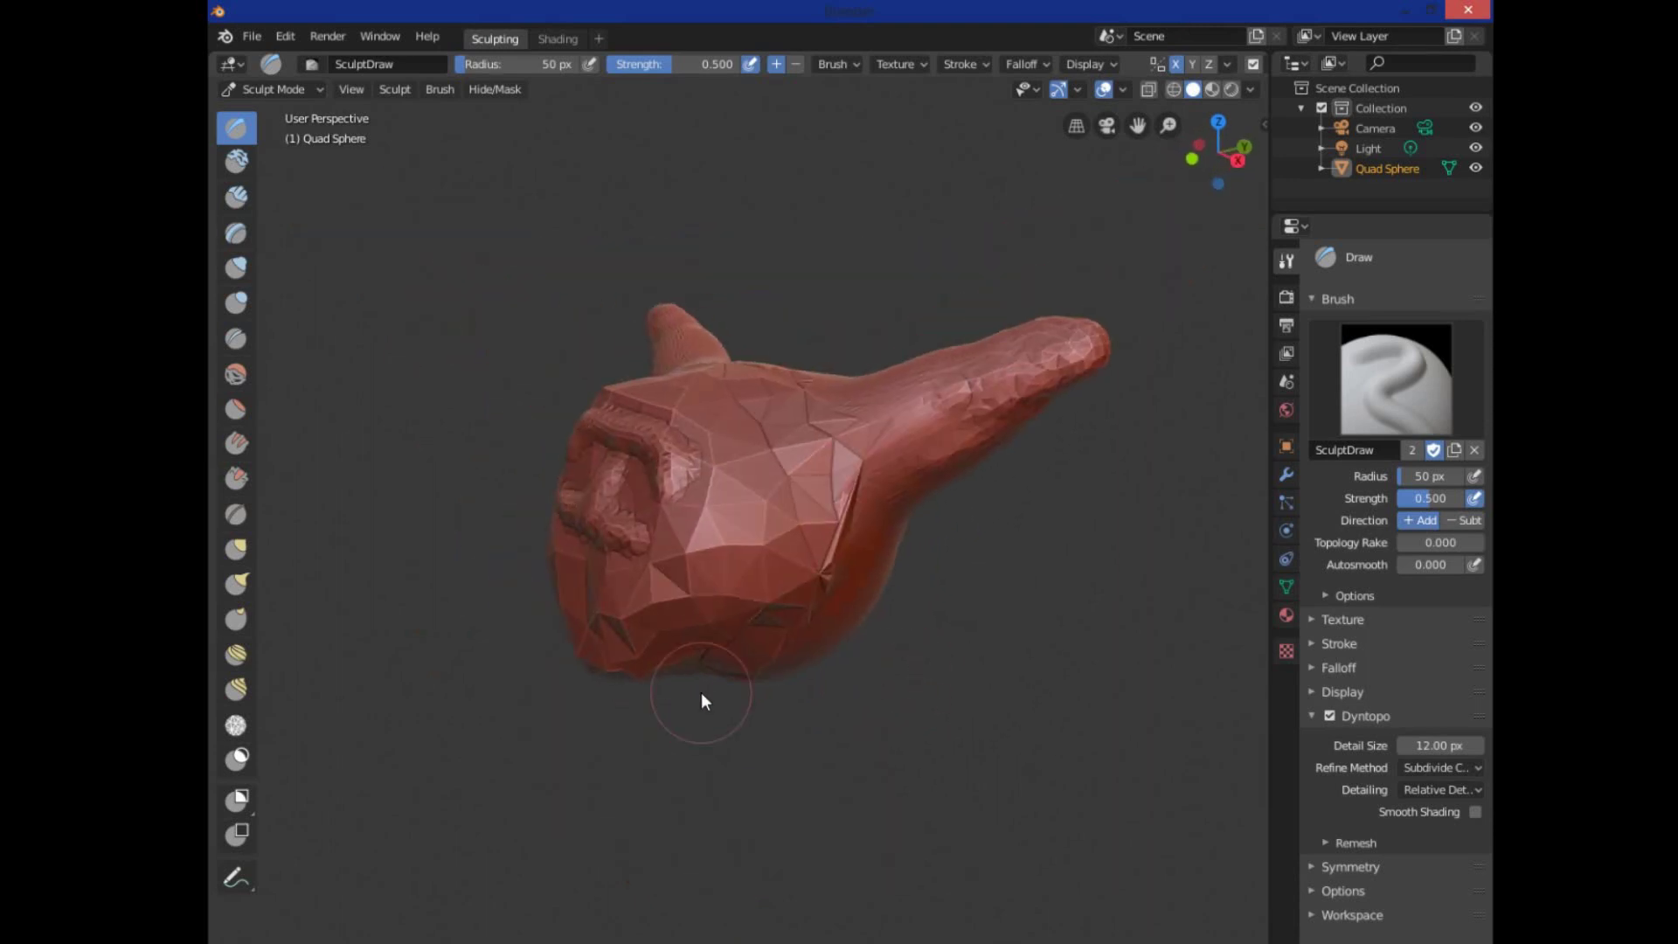
pyautogui.click(1439, 789)
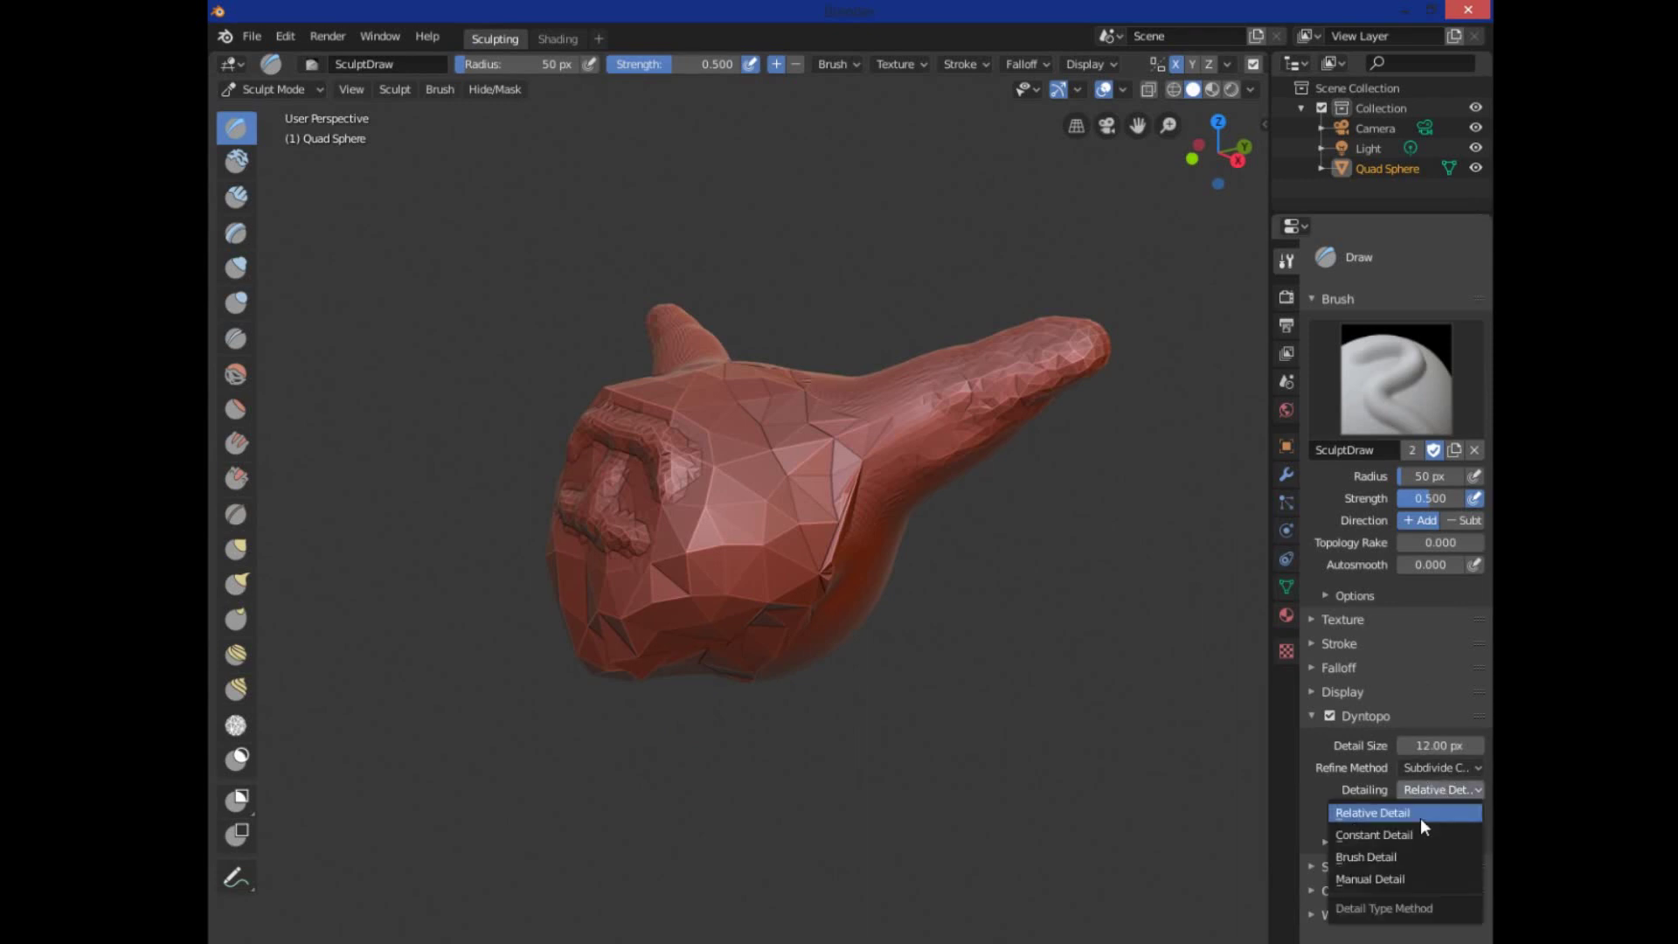
pyautogui.click(1396, 834)
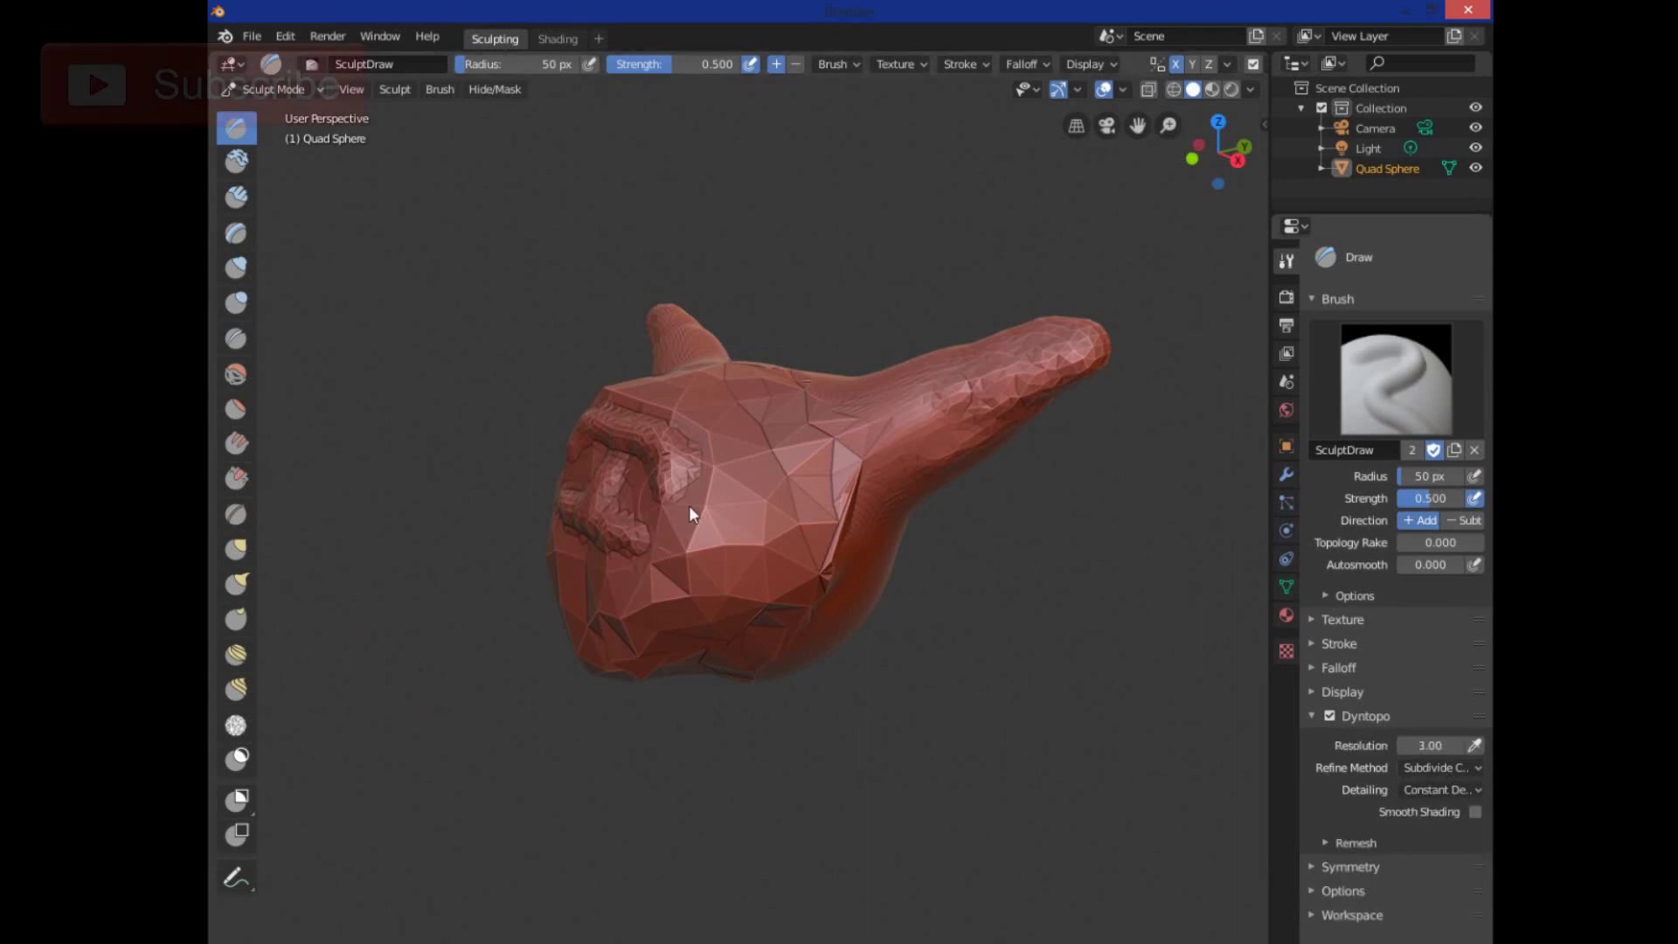
# - Smooth over the ridges on the front of the head using Constant Detail at a resolution of 3.00
pyautogui.scroll(5, 758, 514)
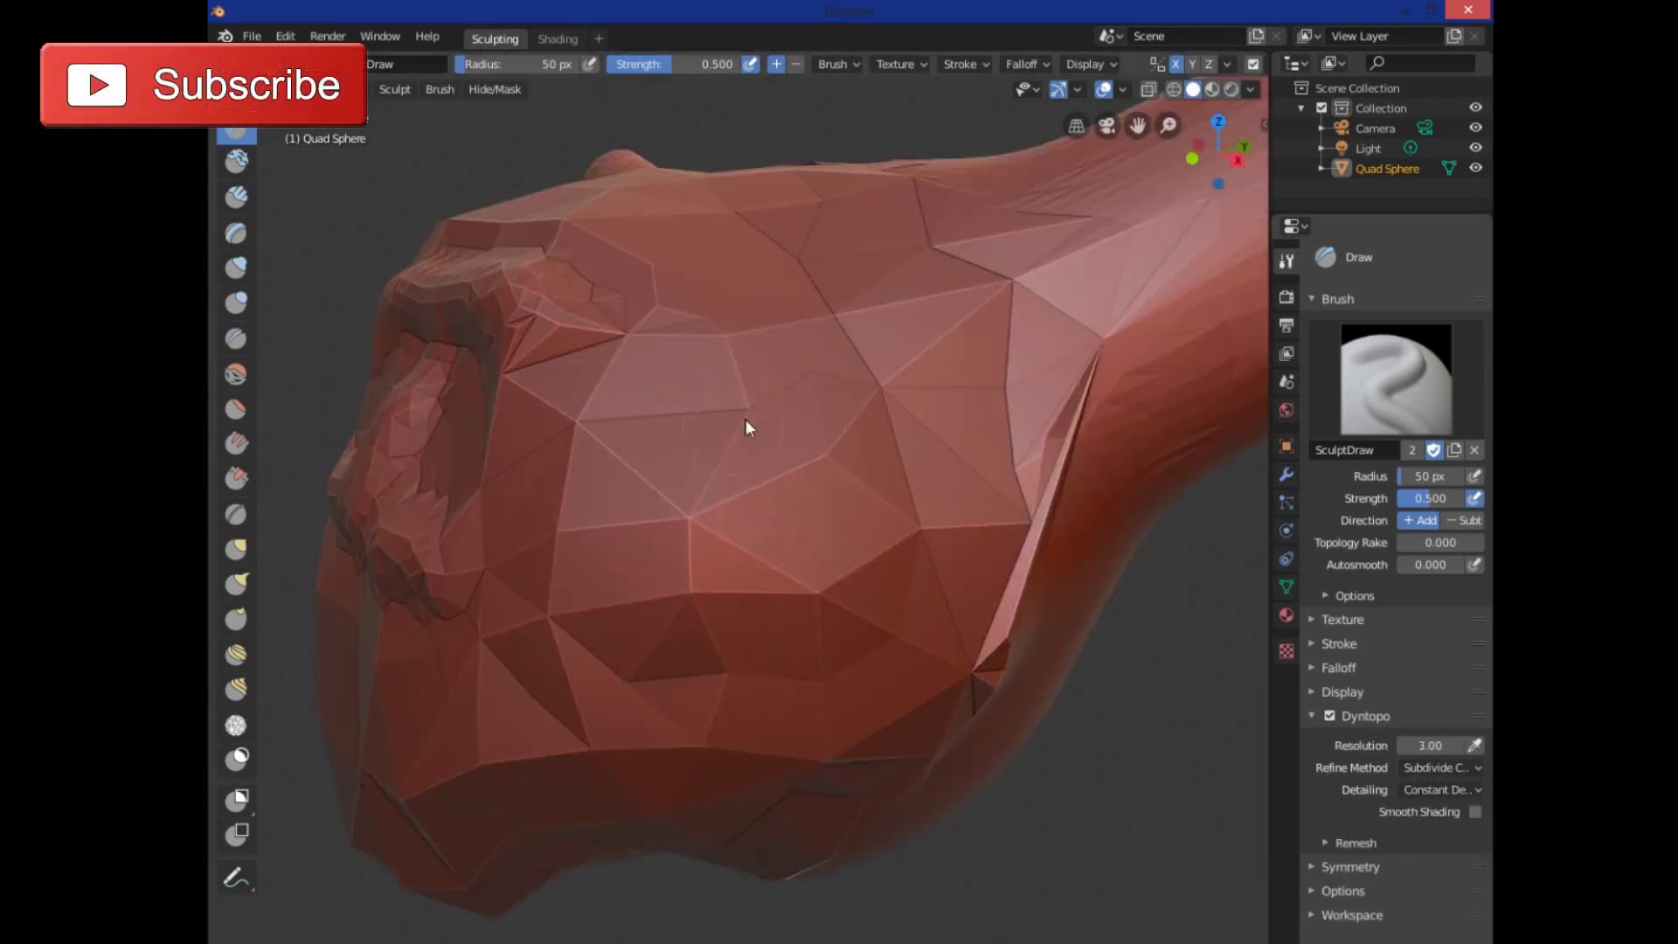
pyautogui.scroll(-8, 623, 339)
pyautogui.moveTo(678, 444); pyautogui.dragTo(821, 601, button='middle')
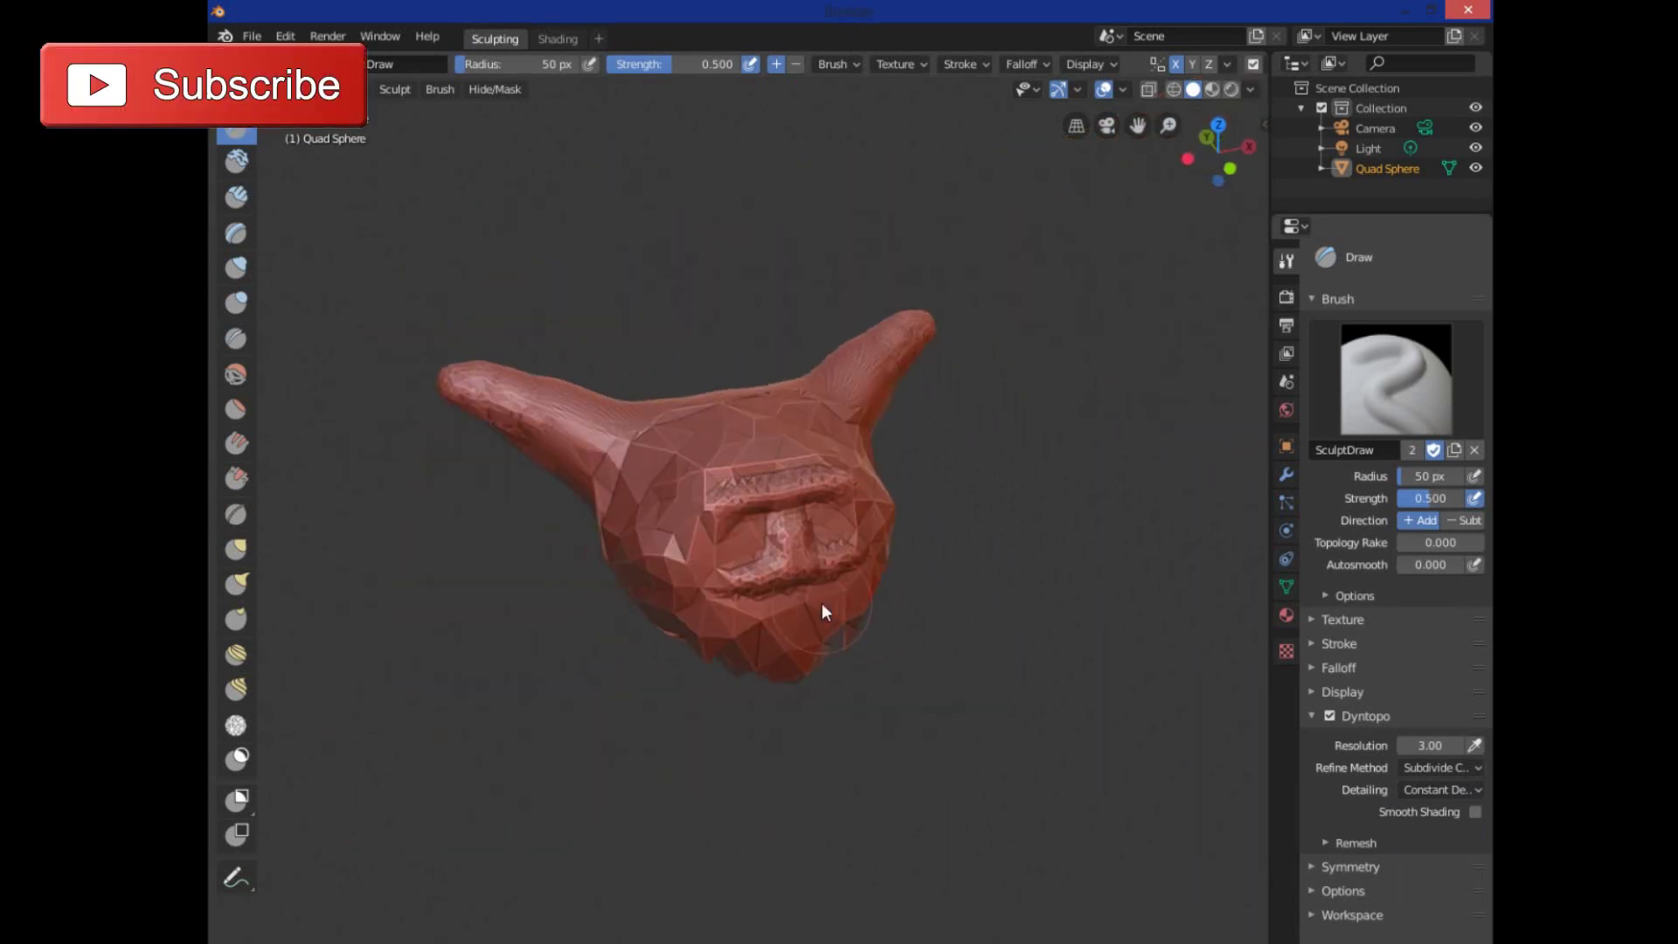
pyautogui.scroll(4, 821, 601)
pyautogui.moveTo(768, 475)
pyautogui.keyDown('shift'); pyautogui.mouseDown()
pyautogui.moveTo(689, 512)
pyautogui.moveTo(865, 433)
pyautogui.moveTo(897, 444)
pyautogui.moveTo(700, 398)
pyautogui.moveTo(743, 384)
pyautogui.moveTo(892, 426)
pyautogui.moveTo(858, 521)
pyautogui.moveTo(901, 568)
pyautogui.moveTo(923, 660)
pyautogui.moveTo(756, 709)
pyautogui.moveTo(722, 622)
pyautogui.moveTo(800, 475)
pyautogui.moveTo(844, 761)
pyautogui.moveTo(857, 461)
pyautogui.moveTo(745, 623)
pyautogui.moveTo(906, 795)
pyautogui.moveTo(885, 666)
pyautogui.mouseUp(); pyautogui.keyUp('shift')
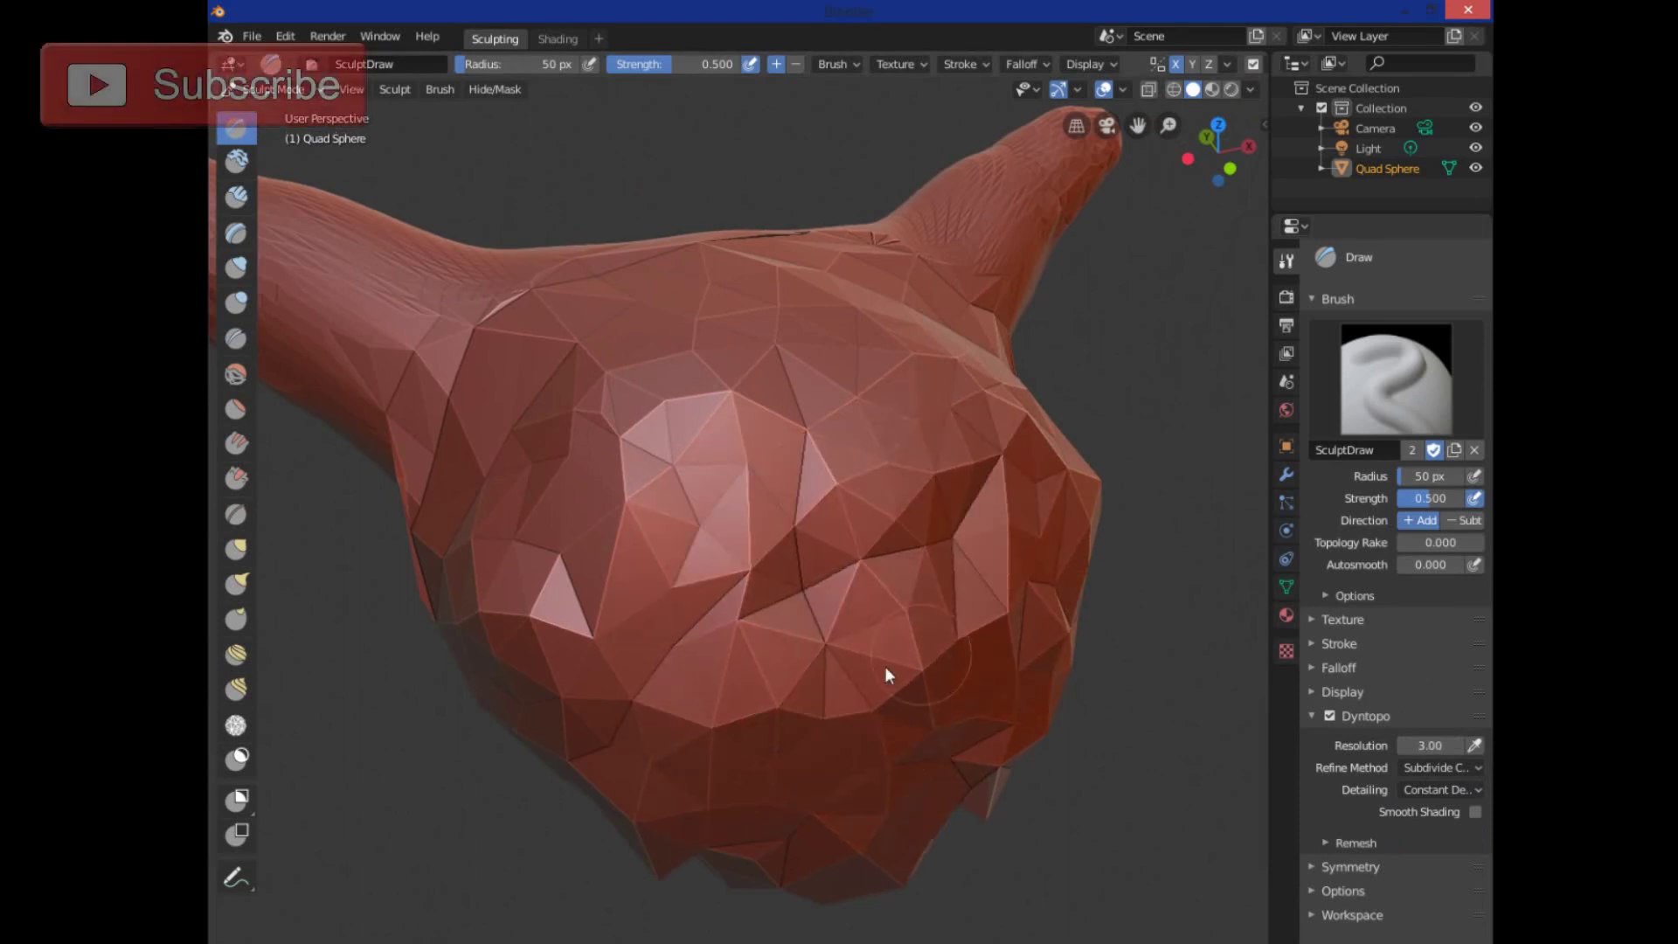
# - Set the Dyntopo resolution to 15 and draw winding mirrored ridges across the front of the head
pyautogui.click(1418, 745)
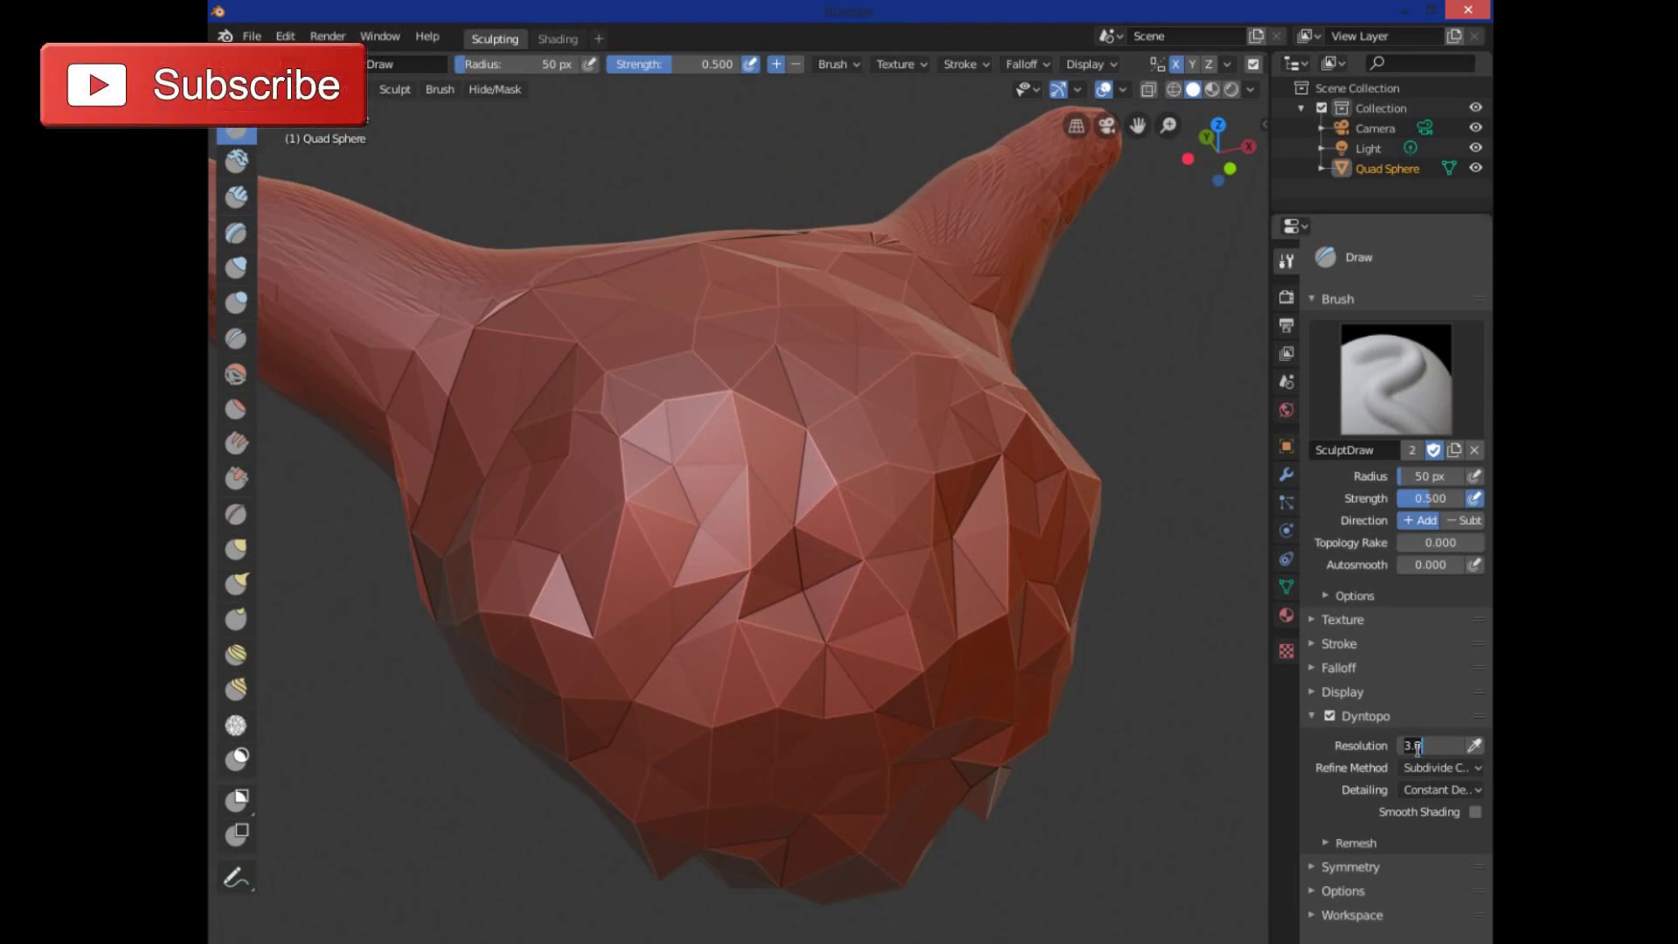
pyautogui.write('15')
pyautogui.press('Return')
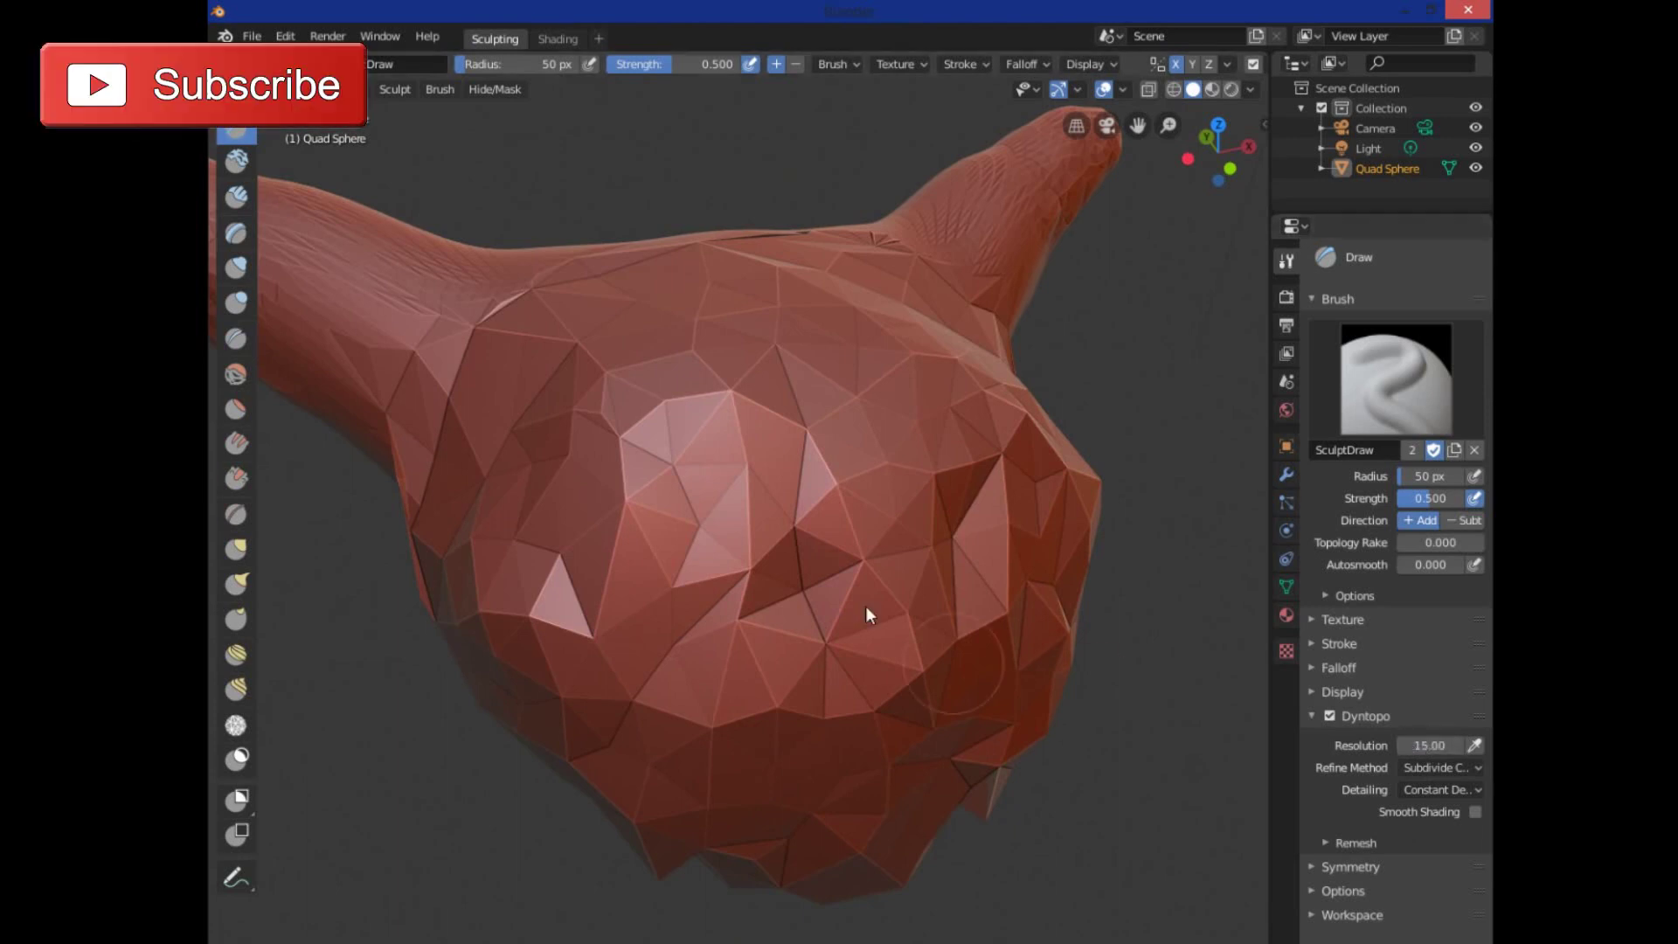
pyautogui.moveTo(798, 547)
pyautogui.mouseDown()
pyautogui.moveTo(789, 617)
pyautogui.moveTo(786, 600)
pyautogui.moveTo(869, 612)
pyautogui.moveTo(798, 599)
pyautogui.moveTo(749, 523)
pyautogui.moveTo(671, 616)
pyautogui.moveTo(768, 689)
pyautogui.moveTo(685, 778)
pyautogui.moveTo(744, 702)
pyautogui.moveTo(812, 772)
pyautogui.moveTo(856, 653)
pyautogui.moveTo(921, 786)
pyautogui.moveTo(931, 626)
pyautogui.moveTo(935, 794)
pyautogui.moveTo(621, 659)
pyautogui.moveTo(813, 606)
pyautogui.mouseUp()
pyautogui.scroll(-5, 826, 683)
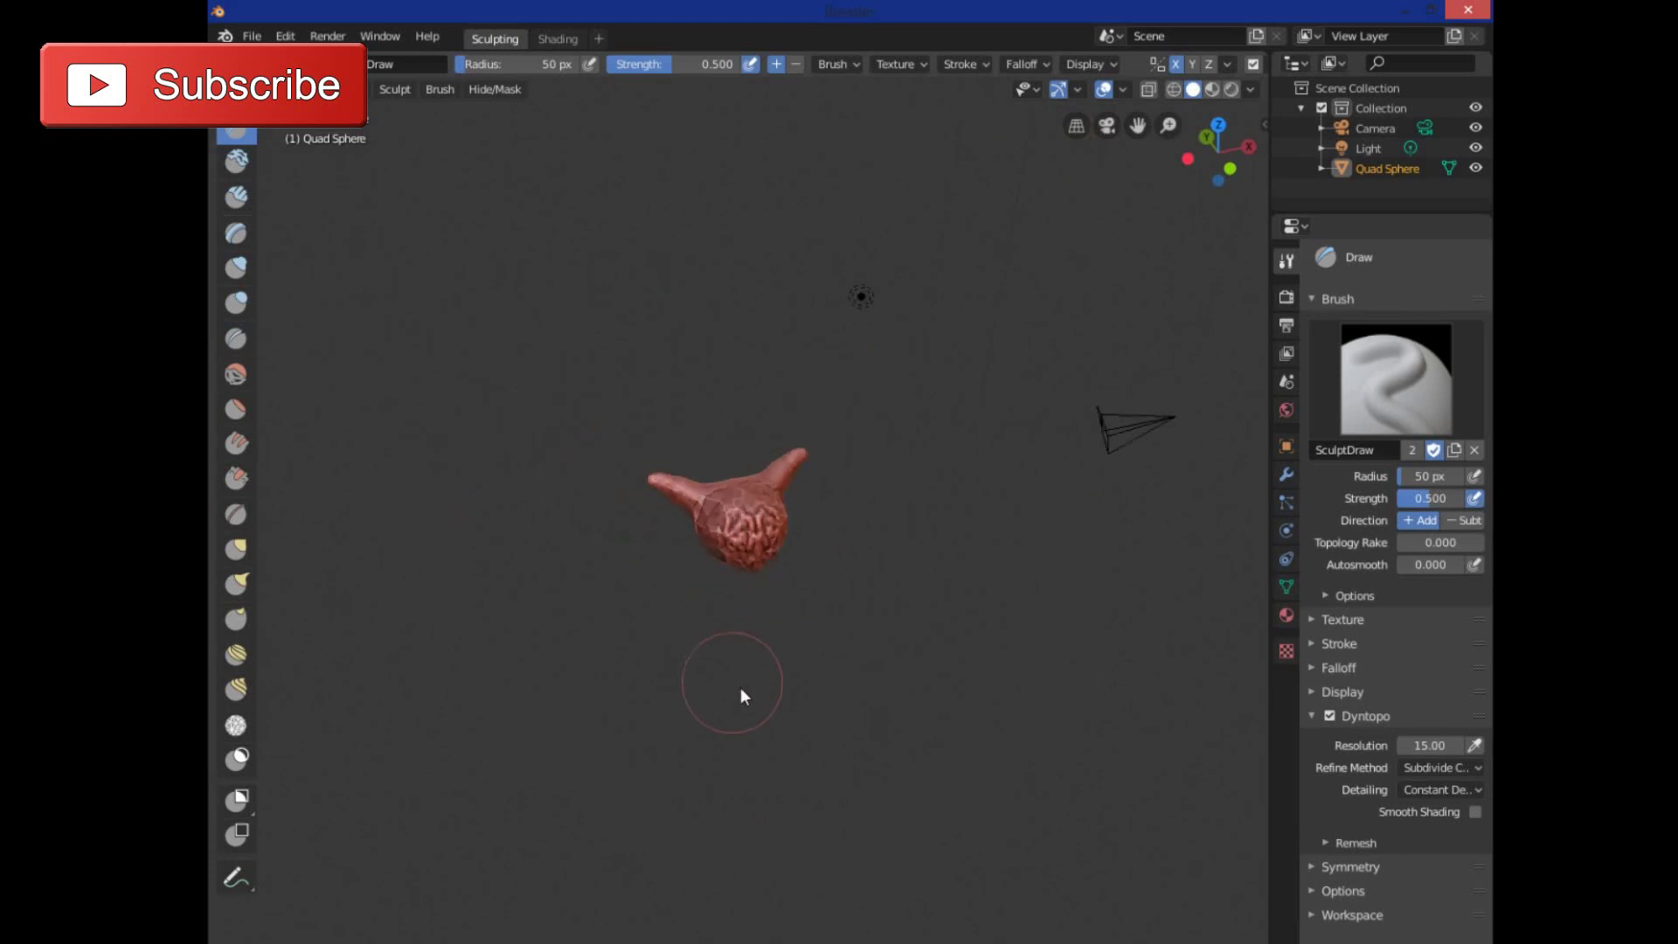
# - Smooth the ridges on the front and side of the head up to the base of the horn, using Constant Detail
pyautogui.scroll(5, 741, 691)
pyautogui.moveTo(809, 594)
pyautogui.keyDown('shift'); pyautogui.mouseDown()
pyautogui.moveTo(680, 462)
pyautogui.moveTo(829, 423)
pyautogui.moveTo(838, 615)
pyautogui.moveTo(803, 543)
pyautogui.moveTo(632, 539)
pyautogui.moveTo(862, 556)
pyautogui.moveTo(918, 611)
pyautogui.moveTo(876, 635)
pyautogui.moveTo(903, 655)
pyautogui.mouseUp(); pyautogui.keyUp('shift')
pyautogui.moveTo(966, 779); pyautogui.dragTo(837, 653, button='middle')
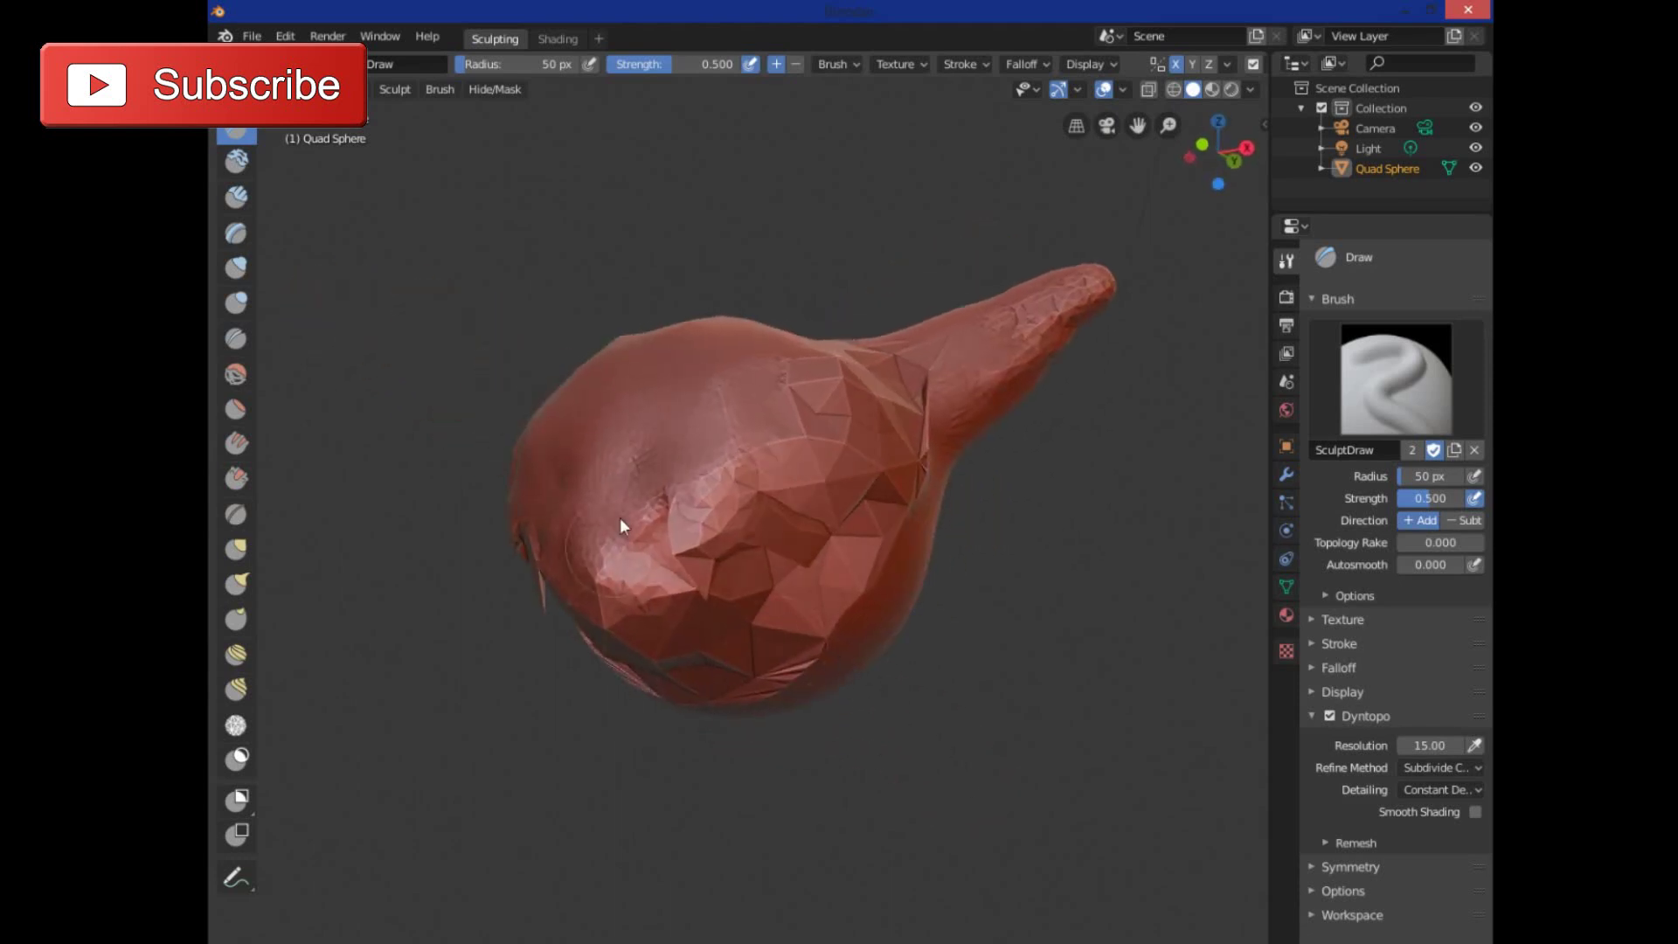
pyautogui.moveTo(621, 517)
pyautogui.keyDown('shift'); pyautogui.mouseDown()
pyautogui.moveTo(696, 539)
pyautogui.moveTo(720, 495)
pyautogui.moveTo(783, 521)
pyautogui.mouseUp(); pyautogui.keyUp('shift')
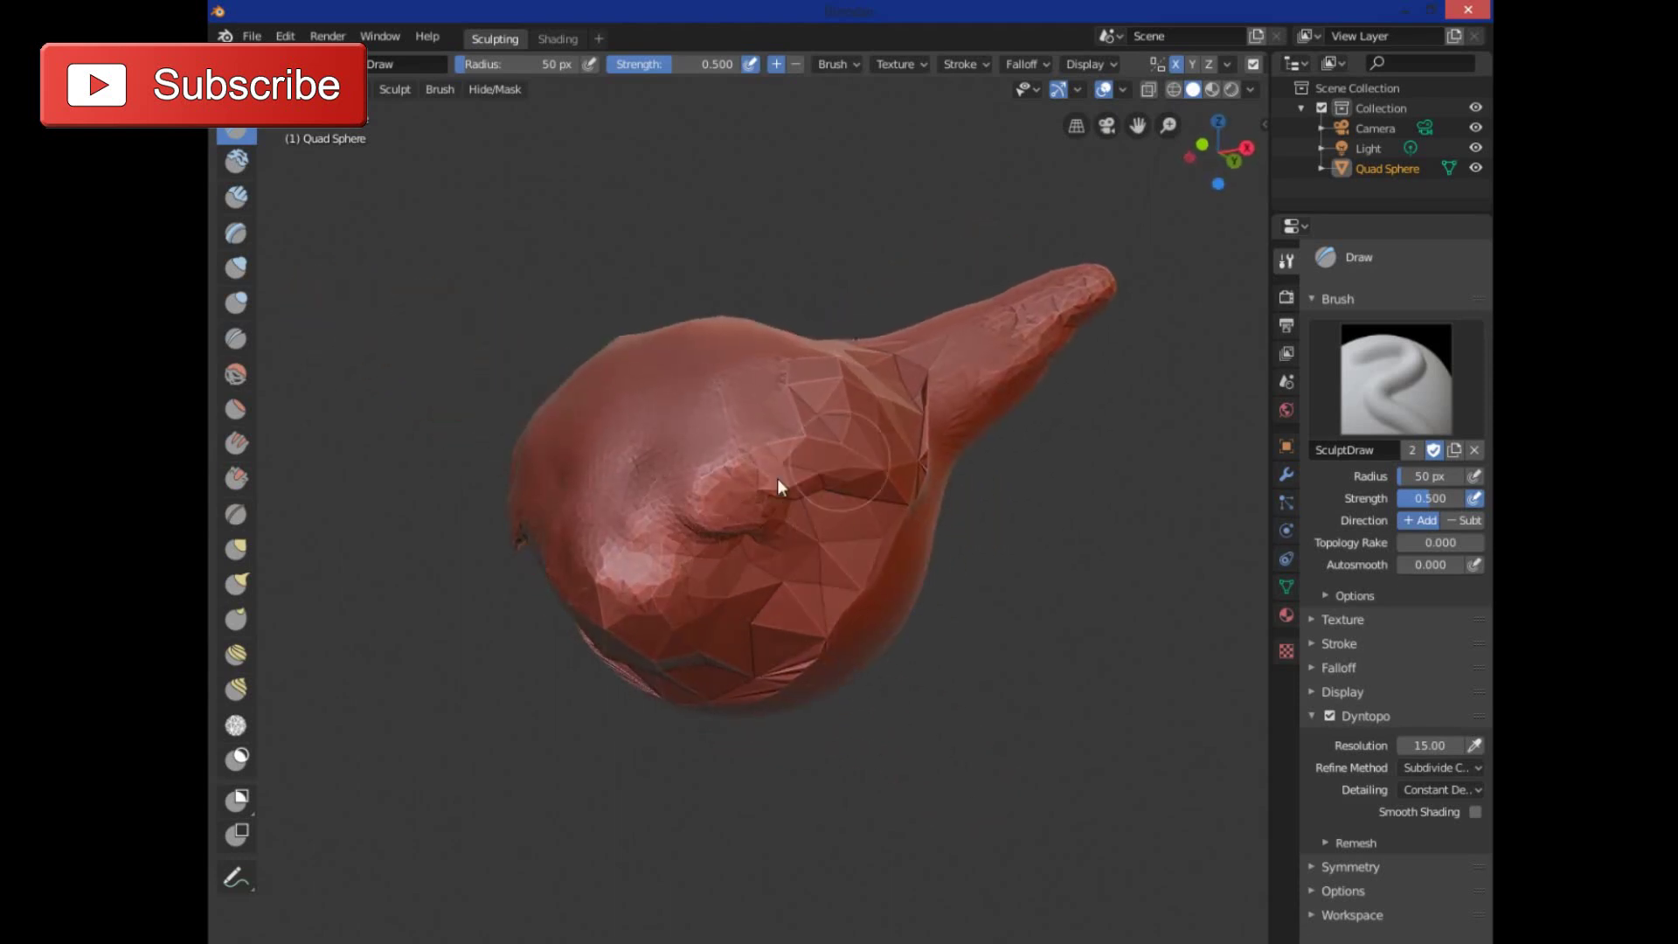
pyautogui.scroll(-2, 848, 488)
pyautogui.scroll(3, 852, 495)
pyautogui.moveTo(762, 610)
pyautogui.keyDown('shift'); pyautogui.mouseDown()
pyautogui.moveTo(770, 653)
pyautogui.moveTo(745, 609)
pyautogui.moveTo(768, 638)
pyautogui.moveTo(871, 530)
pyautogui.moveTo(920, 532)
pyautogui.moveTo(872, 657)
pyautogui.moveTo(982, 359)
pyautogui.moveTo(976, 458)
pyautogui.moveTo(952, 408)
pyautogui.moveTo(965, 418)
pyautogui.moveTo(960, 344)
pyautogui.mouseUp(); pyautogui.keyUp('shift')
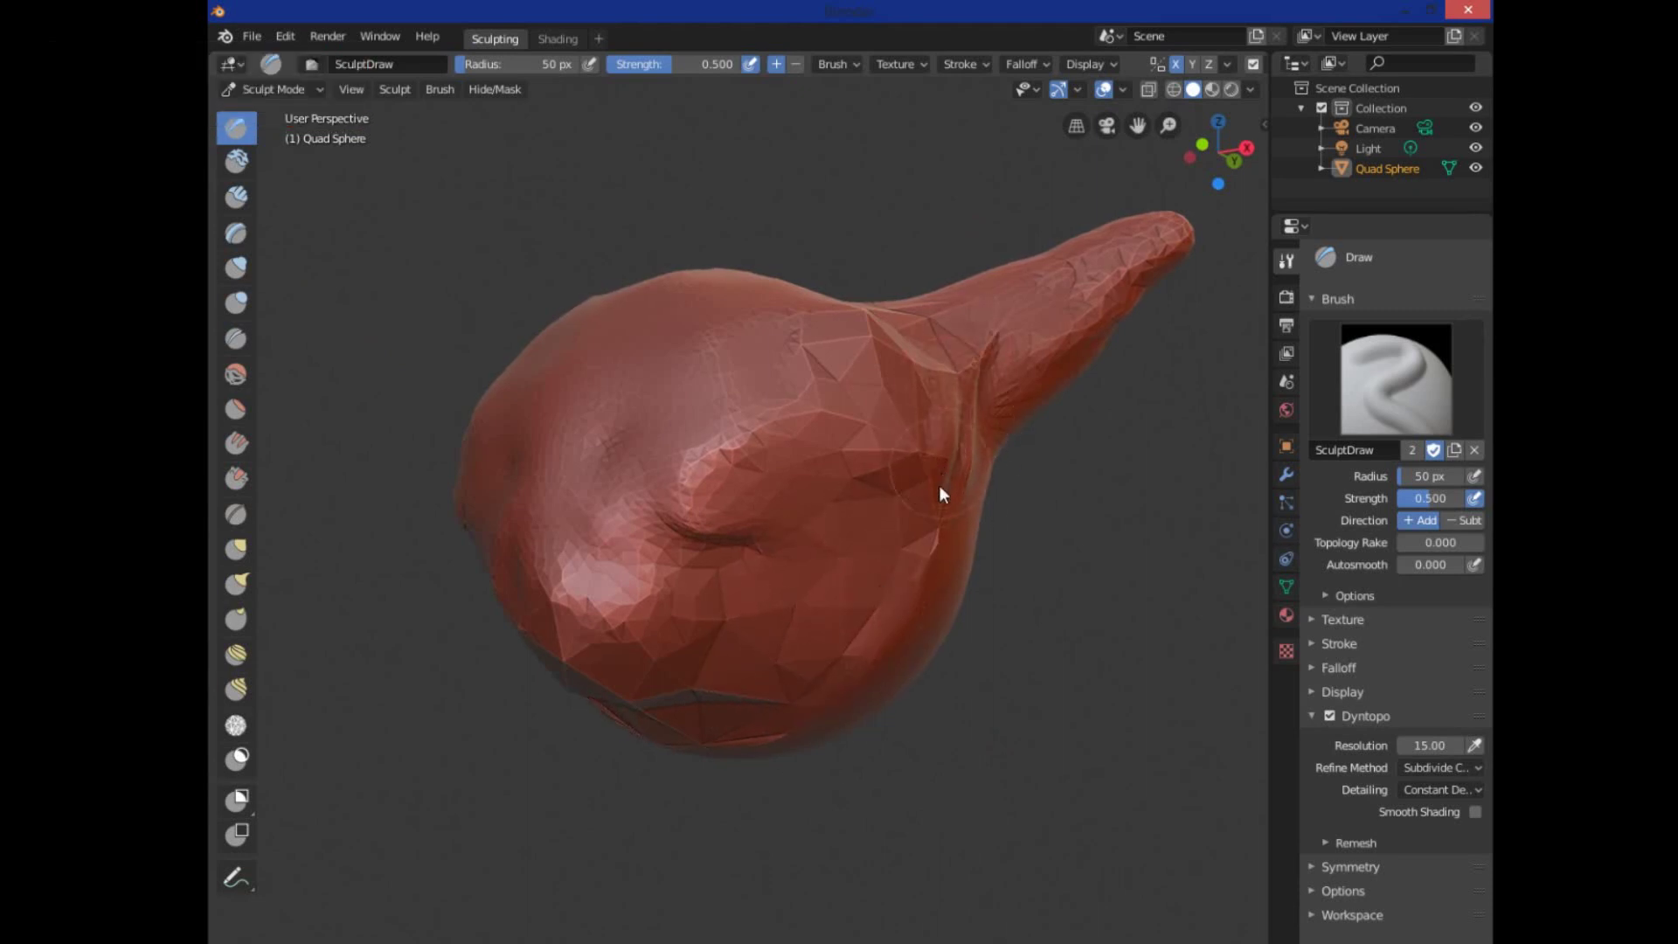
pyautogui.moveTo(817, 695)
pyautogui.keyDown('shift'); pyautogui.mouseDown()
pyautogui.moveTo(683, 749)
pyautogui.moveTo(691, 712)
pyautogui.moveTo(656, 712)
pyautogui.moveTo(751, 680)
pyautogui.moveTo(796, 636)
pyautogui.moveTo(770, 631)
pyautogui.moveTo(732, 718)
pyautogui.moveTo(810, 647)
pyautogui.moveTo(912, 455)
pyautogui.moveTo(864, 534)
pyautogui.moveTo(797, 528)
pyautogui.moveTo(765, 581)
pyautogui.moveTo(690, 640)
pyautogui.mouseUp(); pyautogui.keyUp('shift')
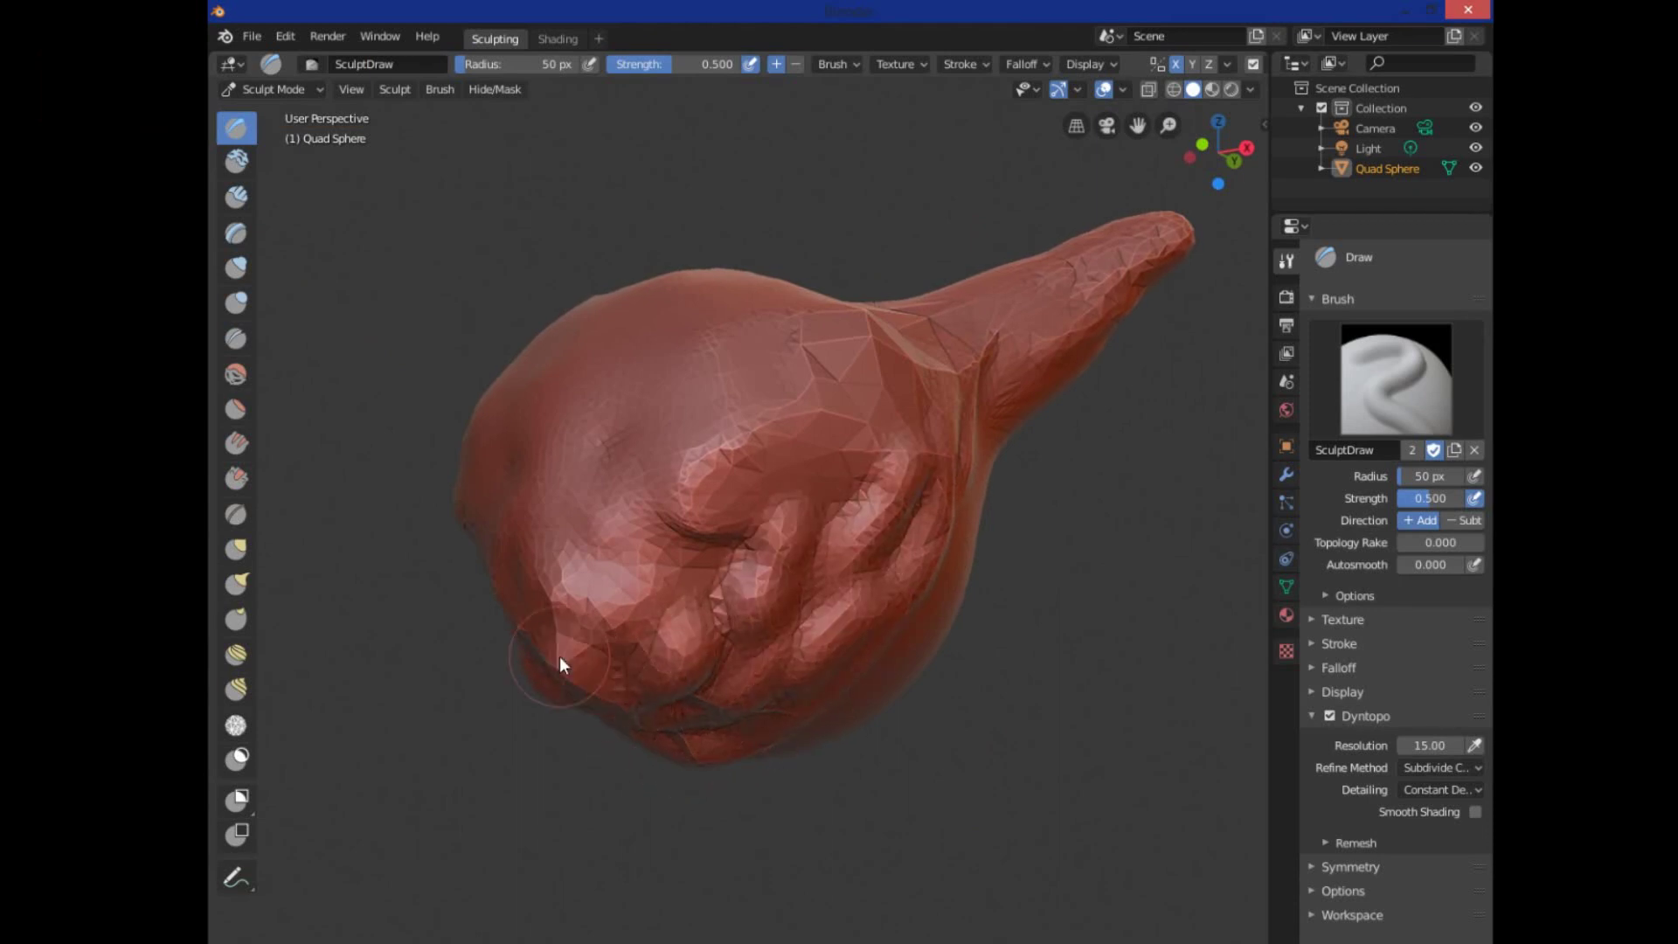
# - Draw a pointed nose low on the front of the head and smooth the ridges around it
pyautogui.moveTo(559, 658); pyautogui.dragTo(561, 704)
pyautogui.moveTo(657, 651)
pyautogui.keyDown('shift'); pyautogui.mouseDown()
pyautogui.moveTo(560, 625)
pyautogui.moveTo(537, 721)
pyautogui.moveTo(718, 708)
pyautogui.moveTo(749, 685)
pyautogui.mouseUp(); pyautogui.keyUp('shift')
pyautogui.moveTo(754, 465)
pyautogui.keyDown('shift'); pyautogui.mouseDown()
pyautogui.moveTo(857, 379)
pyautogui.moveTo(797, 337)
pyautogui.moveTo(830, 304)
pyautogui.mouseUp(); pyautogui.keyUp('shift')
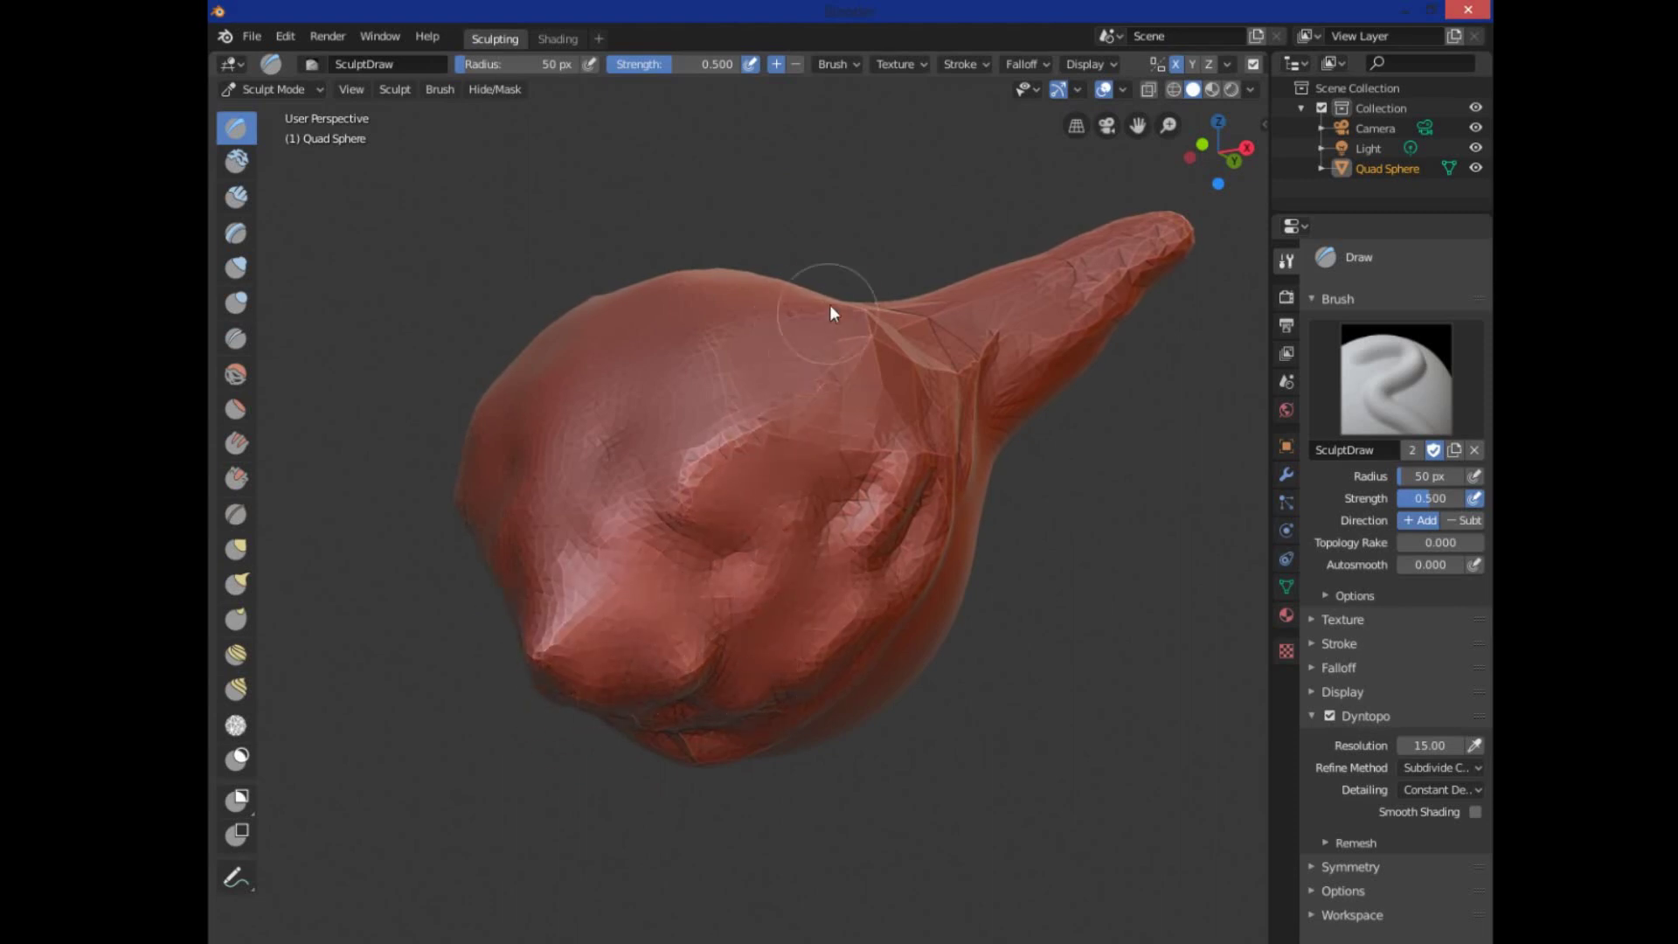
pyautogui.moveTo(813, 460)
pyautogui.keyDown('shift'); pyautogui.mouseDown()
pyautogui.moveTo(897, 394)
pyautogui.moveTo(942, 328)
pyautogui.moveTo(908, 584)
pyautogui.moveTo(817, 610)
pyautogui.moveTo(1003, 518)
pyautogui.moveTo(870, 626)
pyautogui.moveTo(946, 479)
pyautogui.moveTo(895, 590)
pyautogui.moveTo(816, 692)
pyautogui.moveTo(689, 742)
pyautogui.moveTo(732, 717)
pyautogui.moveTo(604, 725)
pyautogui.moveTo(624, 671)
pyautogui.moveTo(658, 705)
pyautogui.mouseUp(); pyautogui.keyUp('shift')
# - Smooth the lower part of the horn where it joins the head
pyautogui.moveTo(698, 753)
pyautogui.mouseDown(button='middle')
pyautogui.moveTo(653, 742)
pyautogui.moveTo(853, 752)
pyautogui.mouseUp(button='middle')
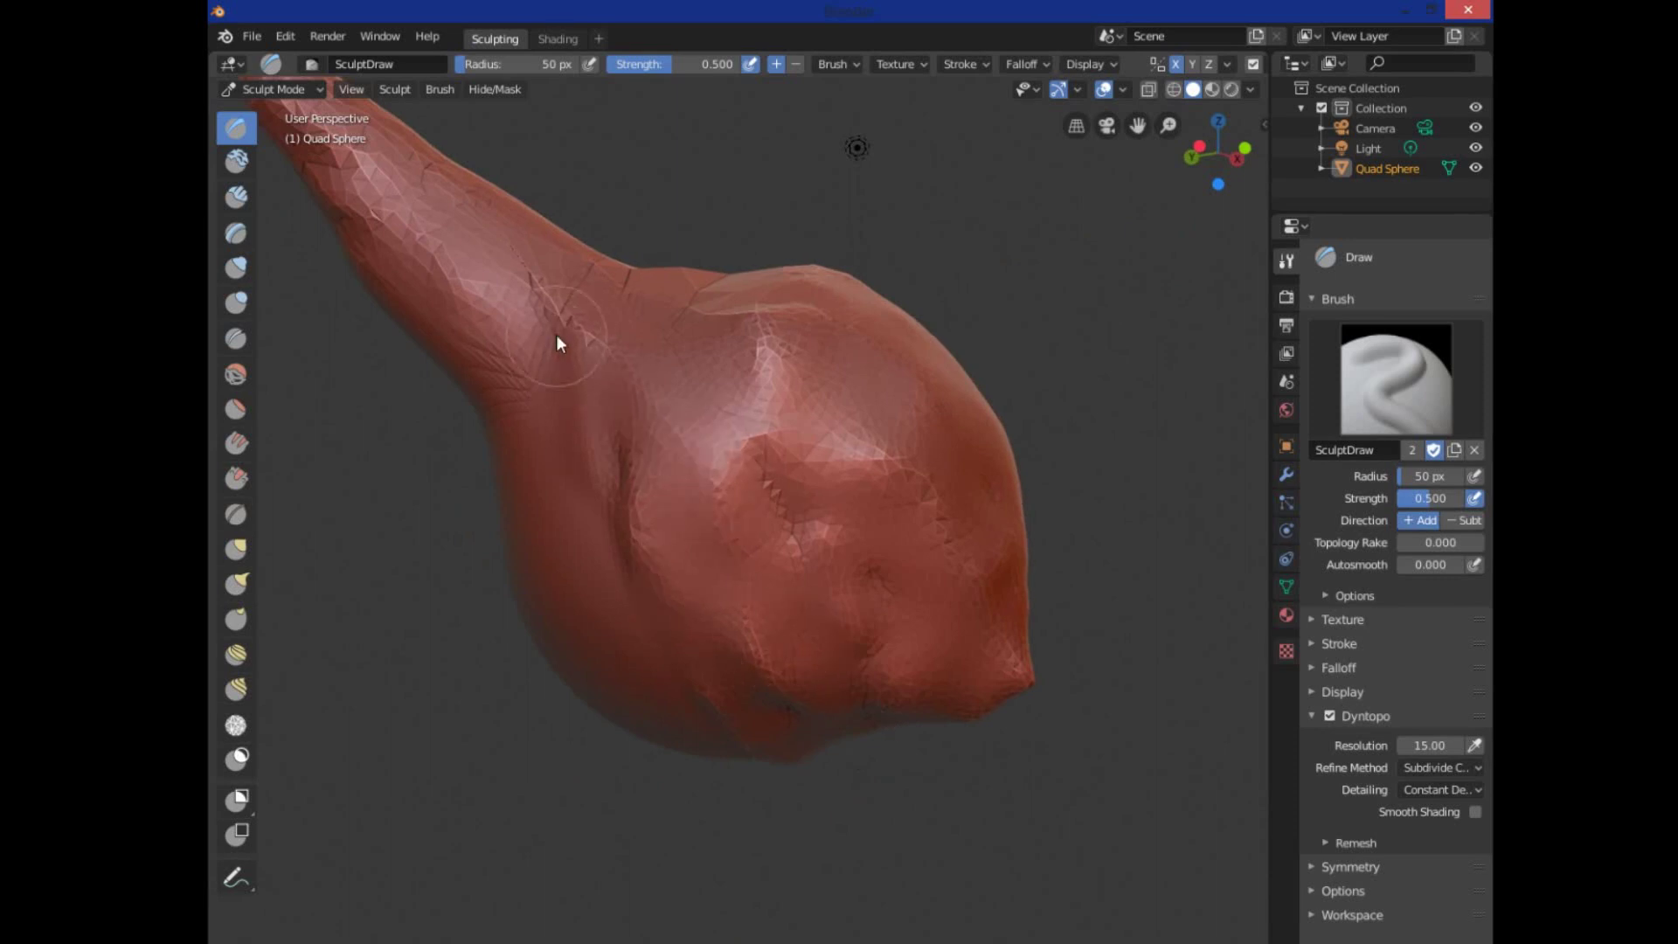
pyautogui.moveTo(606, 249)
pyautogui.keyDown('shift'); pyautogui.mouseDown()
pyautogui.moveTo(523, 242)
pyautogui.moveTo(587, 297)
pyautogui.moveTo(618, 262)
pyautogui.mouseUp(); pyautogui.keyUp('shift')
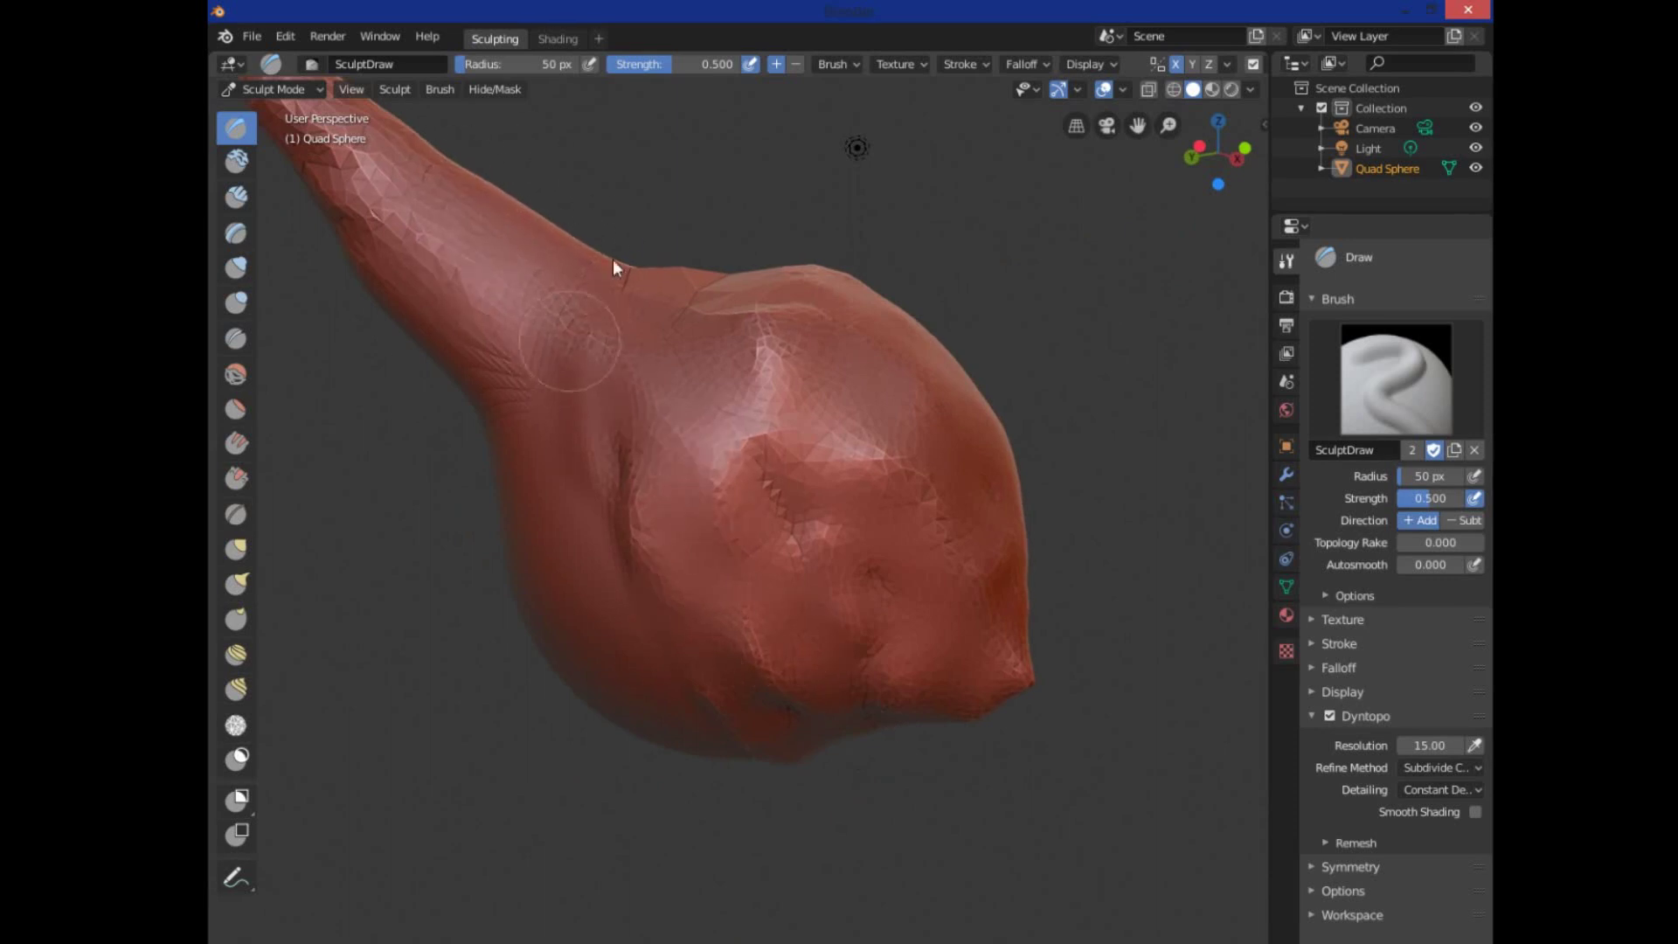
pyautogui.moveTo(982, 524)
pyautogui.mouseDown(button='middle')
pyautogui.moveTo(608, 516)
pyautogui.moveTo(794, 558)
pyautogui.moveTo(808, 484)
pyautogui.mouseUp(button='middle')
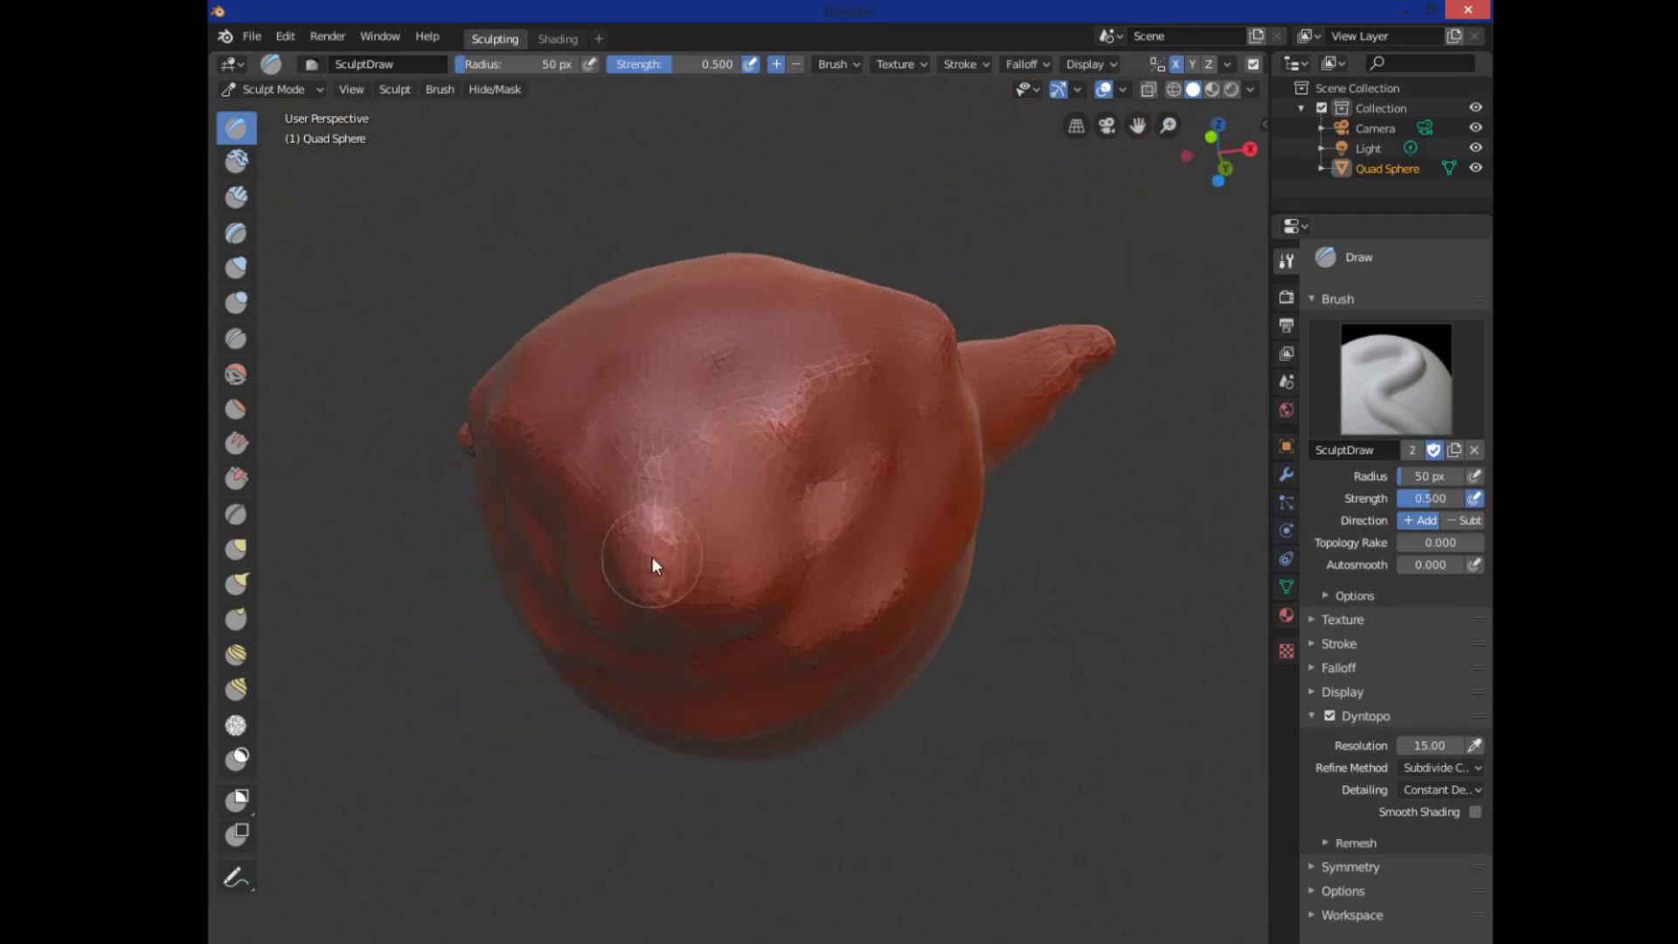
pyautogui.scroll(-5, 611, 520)
pyautogui.moveTo(572, 505)
pyautogui.mouseDown(button='middle')
pyautogui.moveTo(625, 621)
pyautogui.moveTo(599, 618)
pyautogui.mouseUp(button='middle')
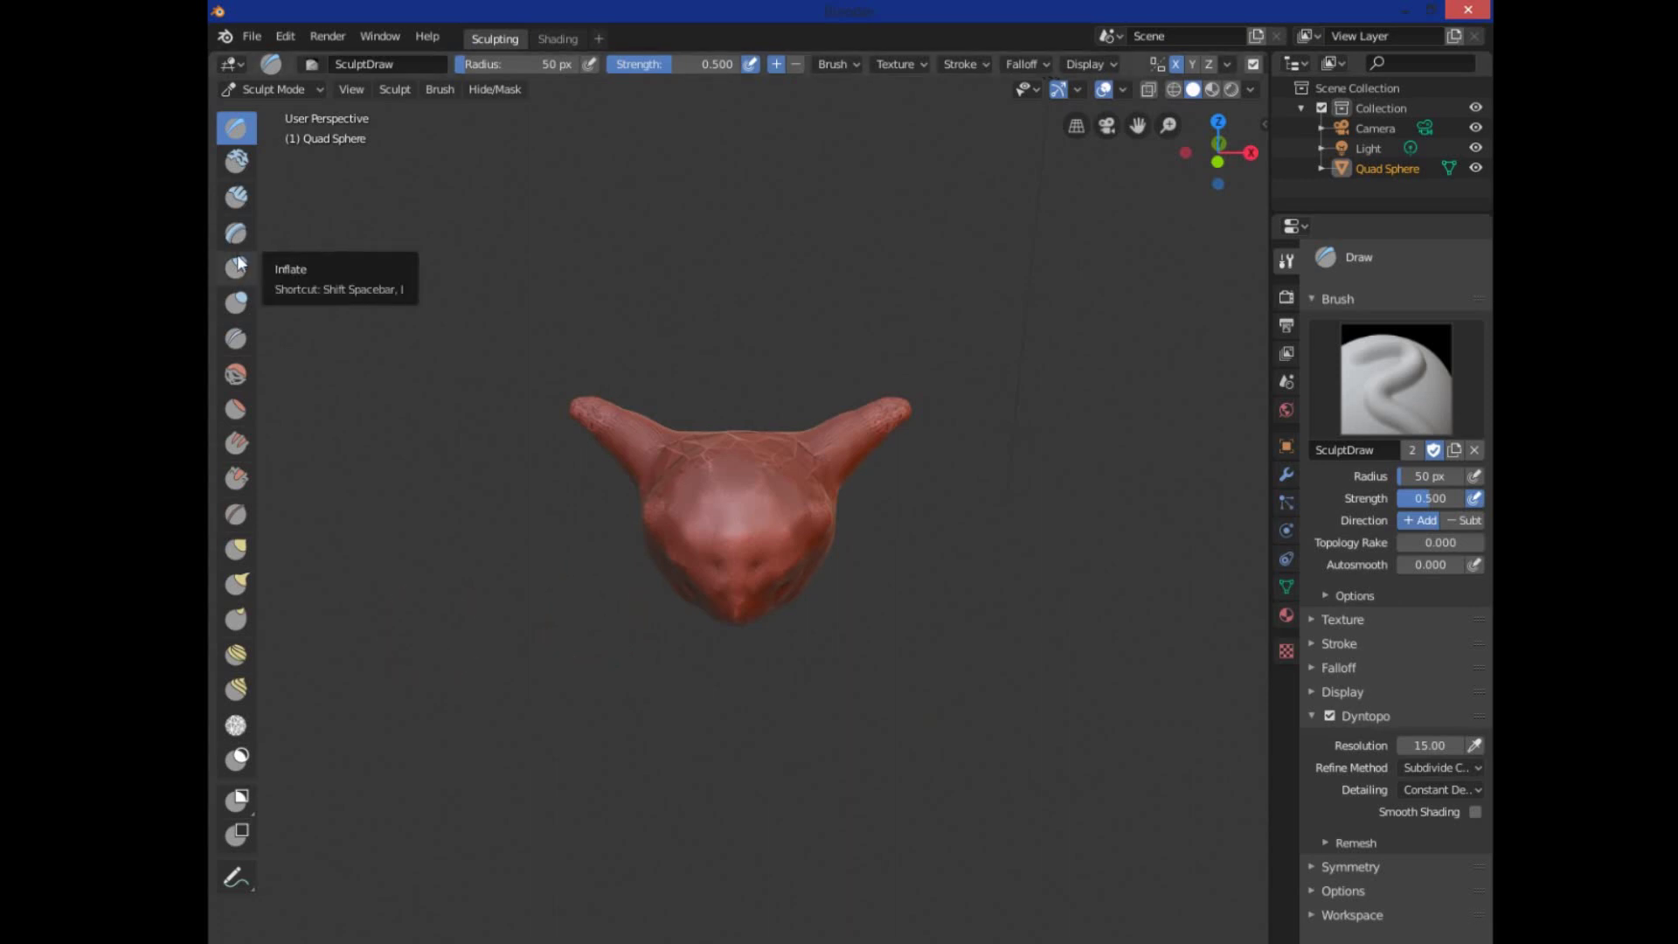
# - Build up a thick rounded snout on the front of the head with the Blob brush
pyautogui.click(240, 305)
pyautogui.moveTo(1151, 710)
pyautogui.mouseDown(button='middle')
pyautogui.moveTo(1171, 658)
pyautogui.moveTo(1158, 699)
pyautogui.mouseUp(button='middle')
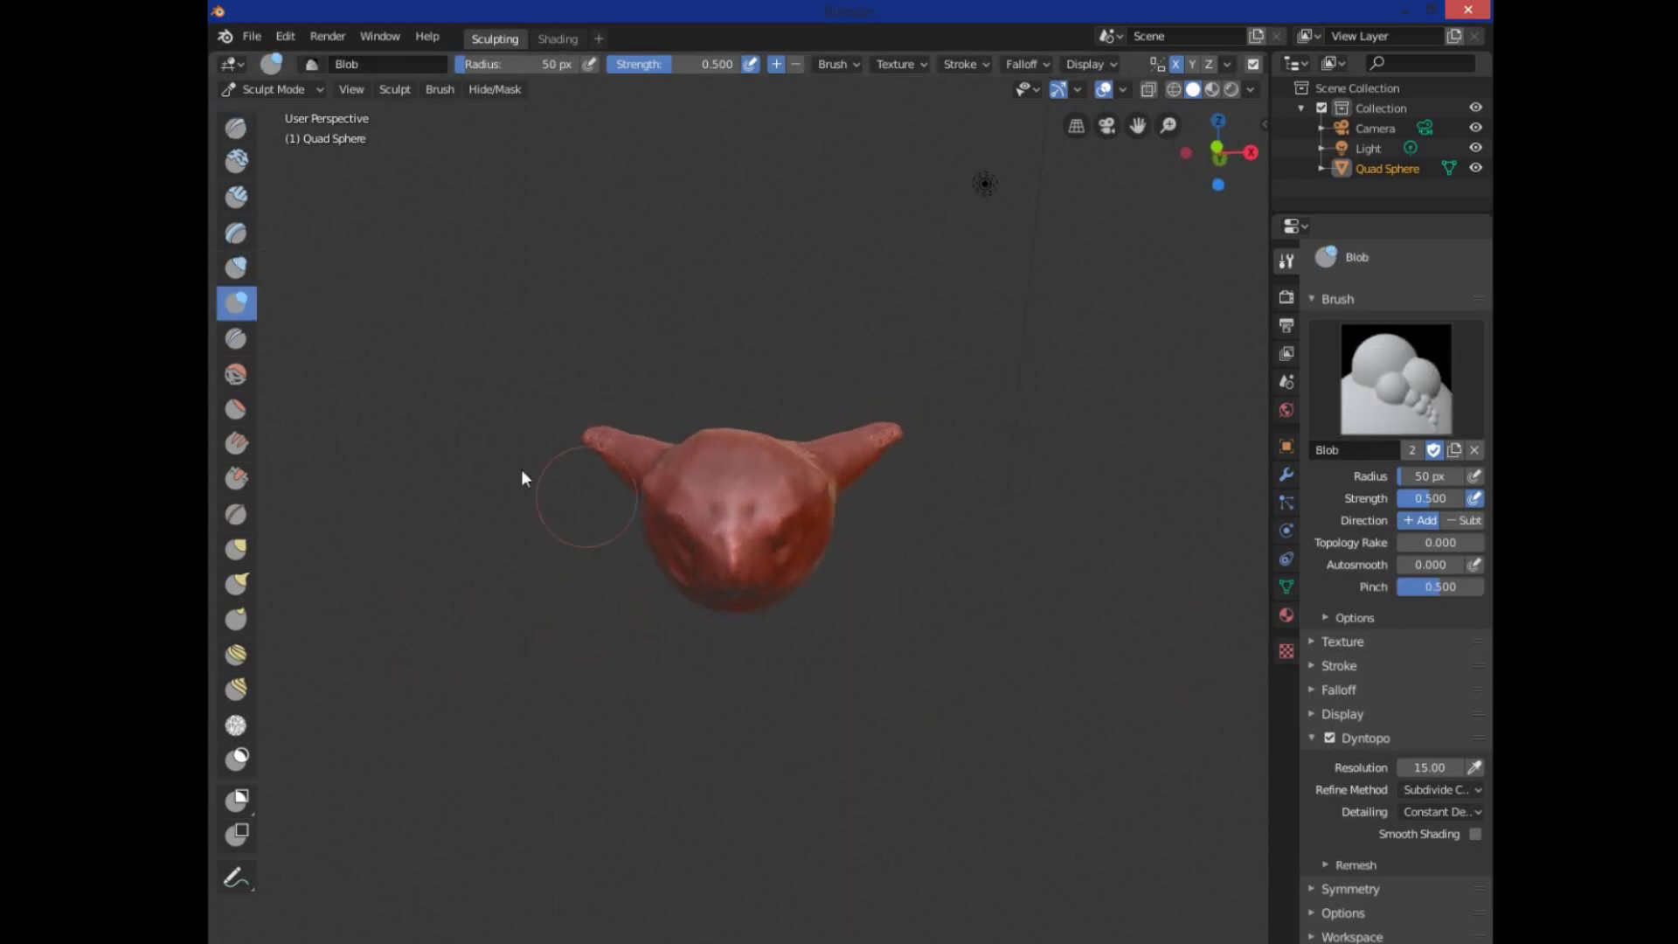
pyautogui.scroll(-2, 739, 525)
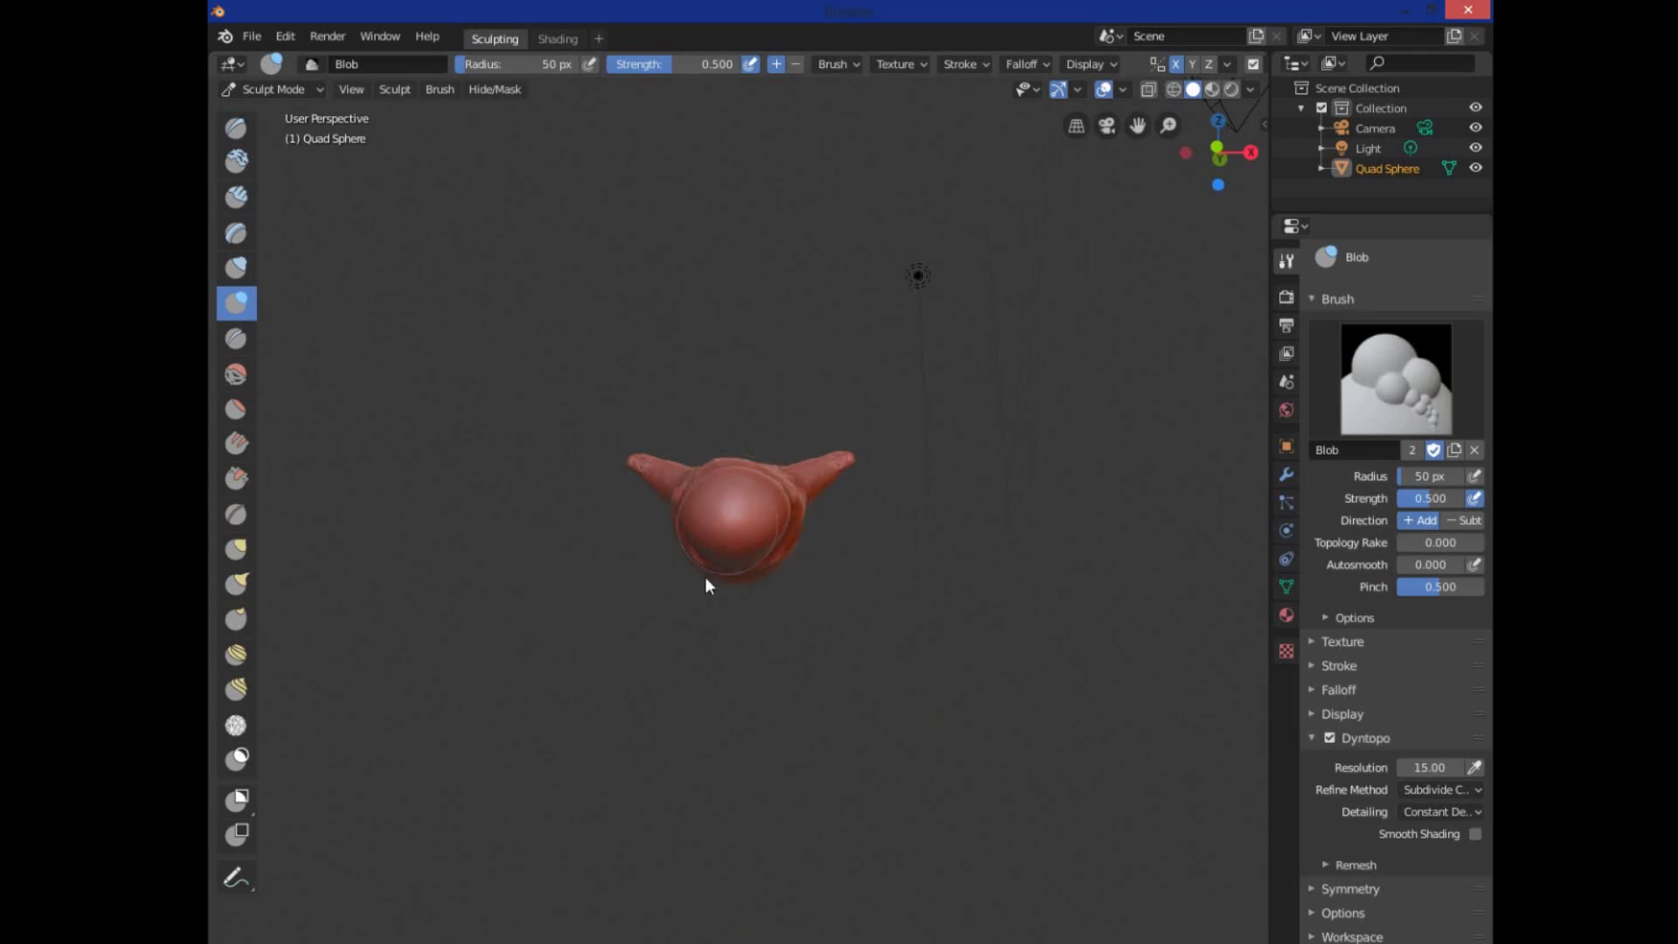
pyautogui.moveTo(705, 580)
pyautogui.mouseDown(button='middle')
pyautogui.moveTo(787, 731)
pyautogui.moveTo(873, 749)
pyautogui.moveTo(966, 682)
pyautogui.moveTo(783, 689)
pyautogui.mouseUp(button='middle')
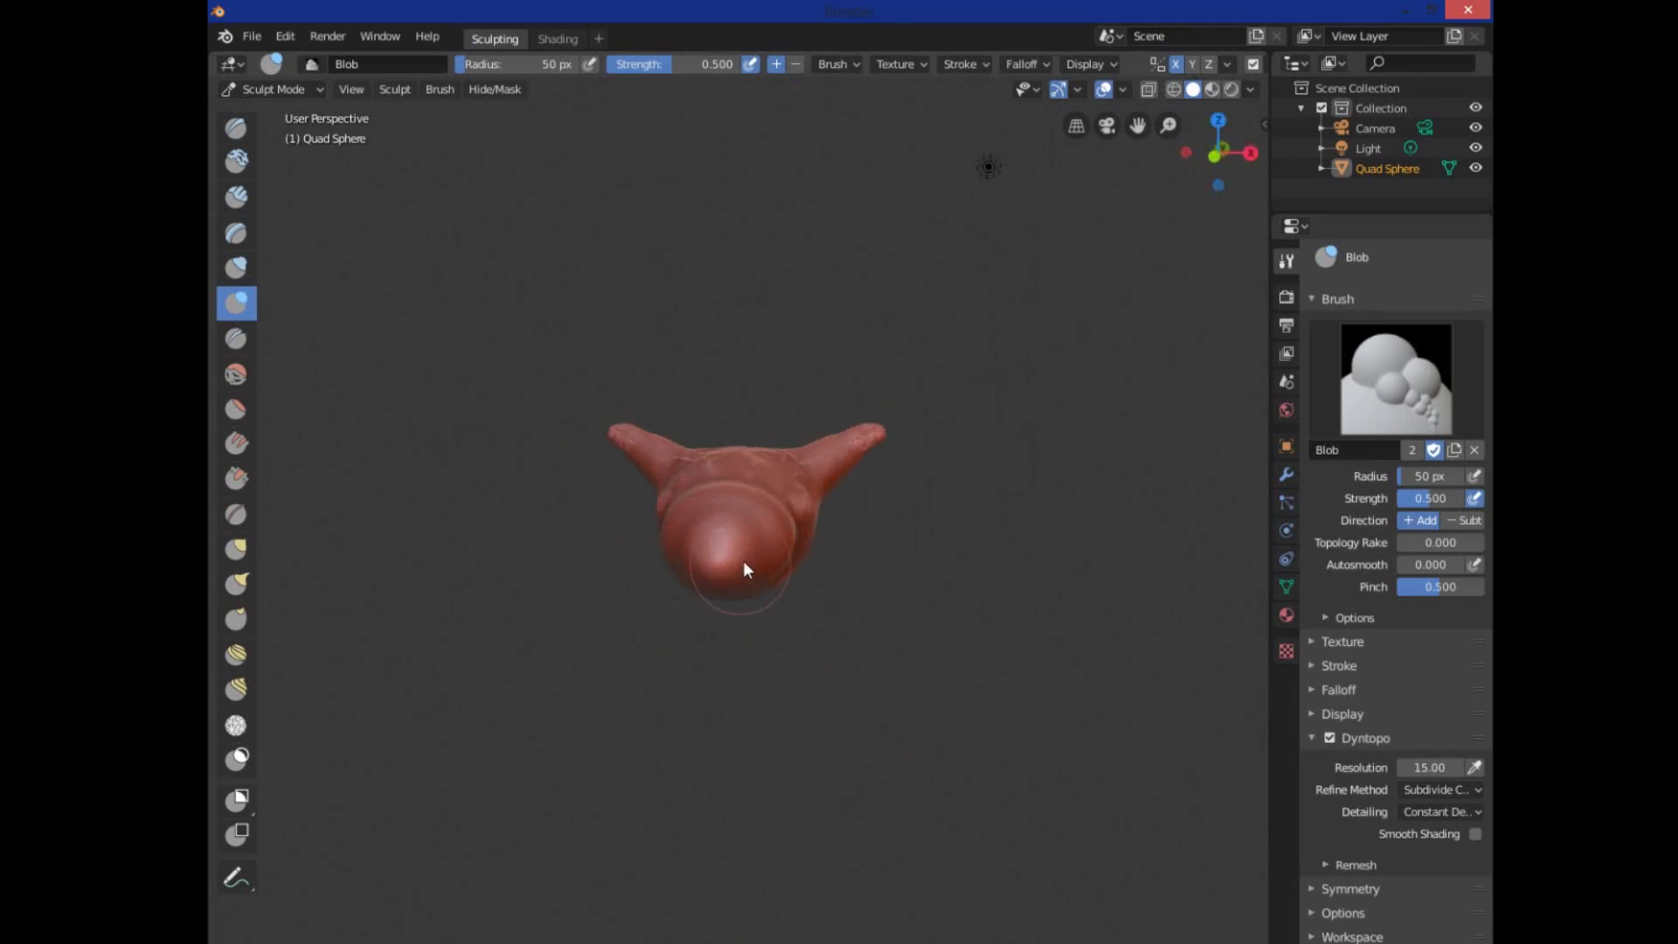
pyautogui.moveTo(720, 565)
pyautogui.mouseDown()
pyautogui.moveTo(757, 554)
pyautogui.moveTo(754, 532)
pyautogui.moveTo(692, 536)
pyautogui.moveTo(684, 557)
pyautogui.moveTo(739, 550)
pyautogui.mouseUp()
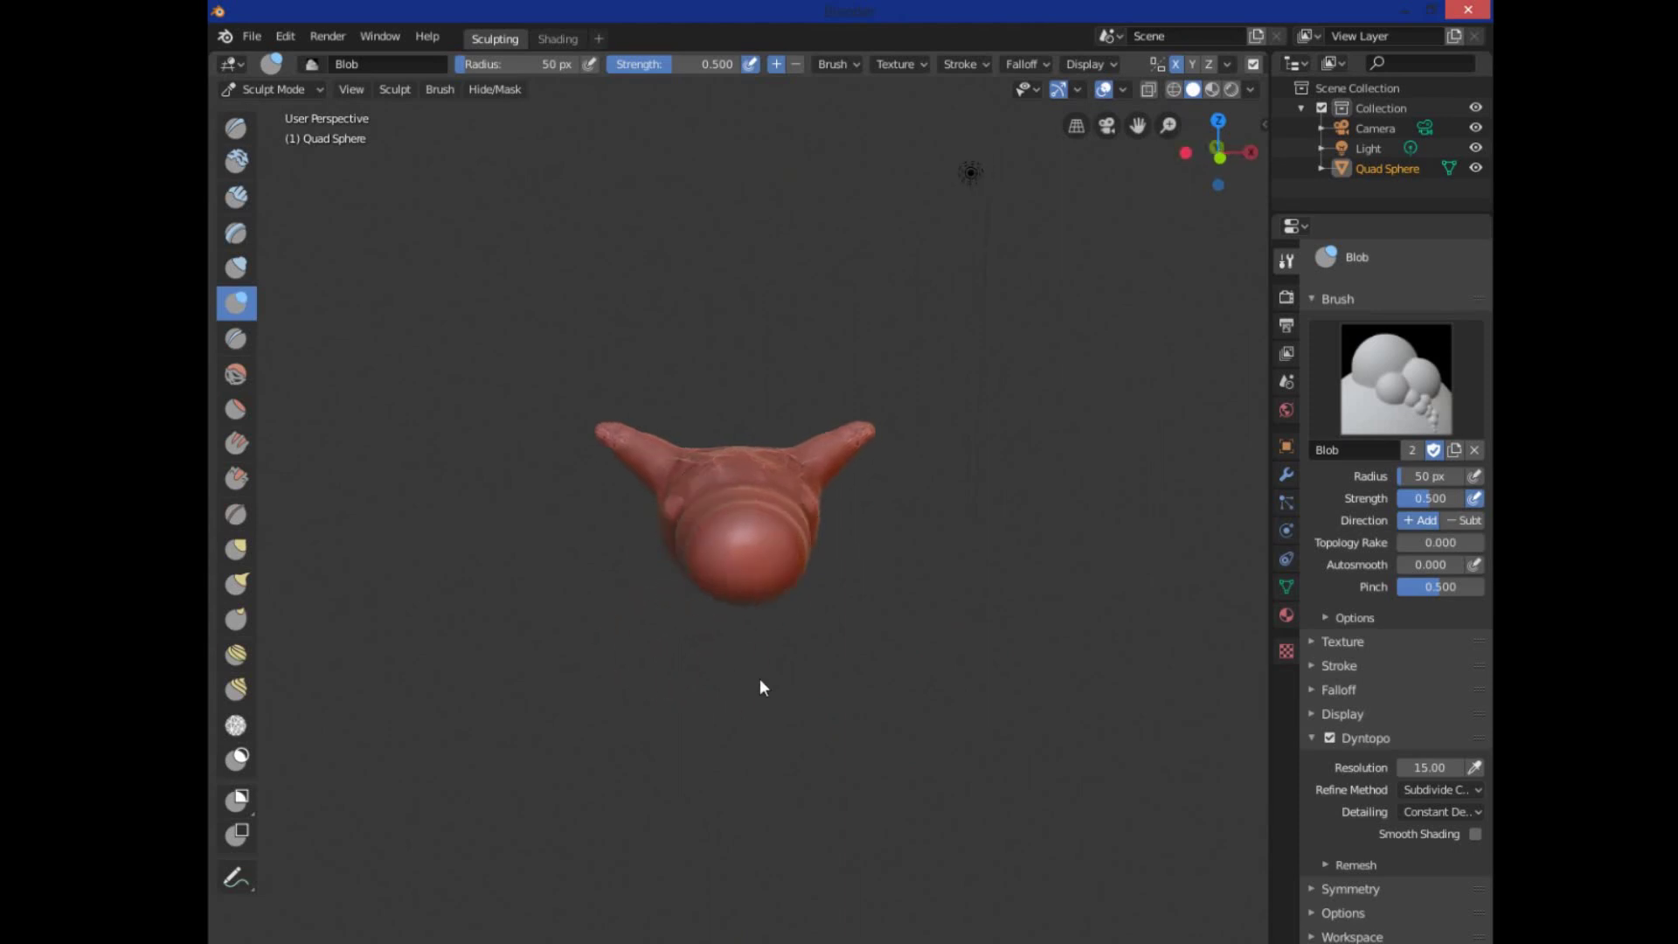
pyautogui.moveTo(758, 678); pyautogui.dragTo(426, 684, button='middle')
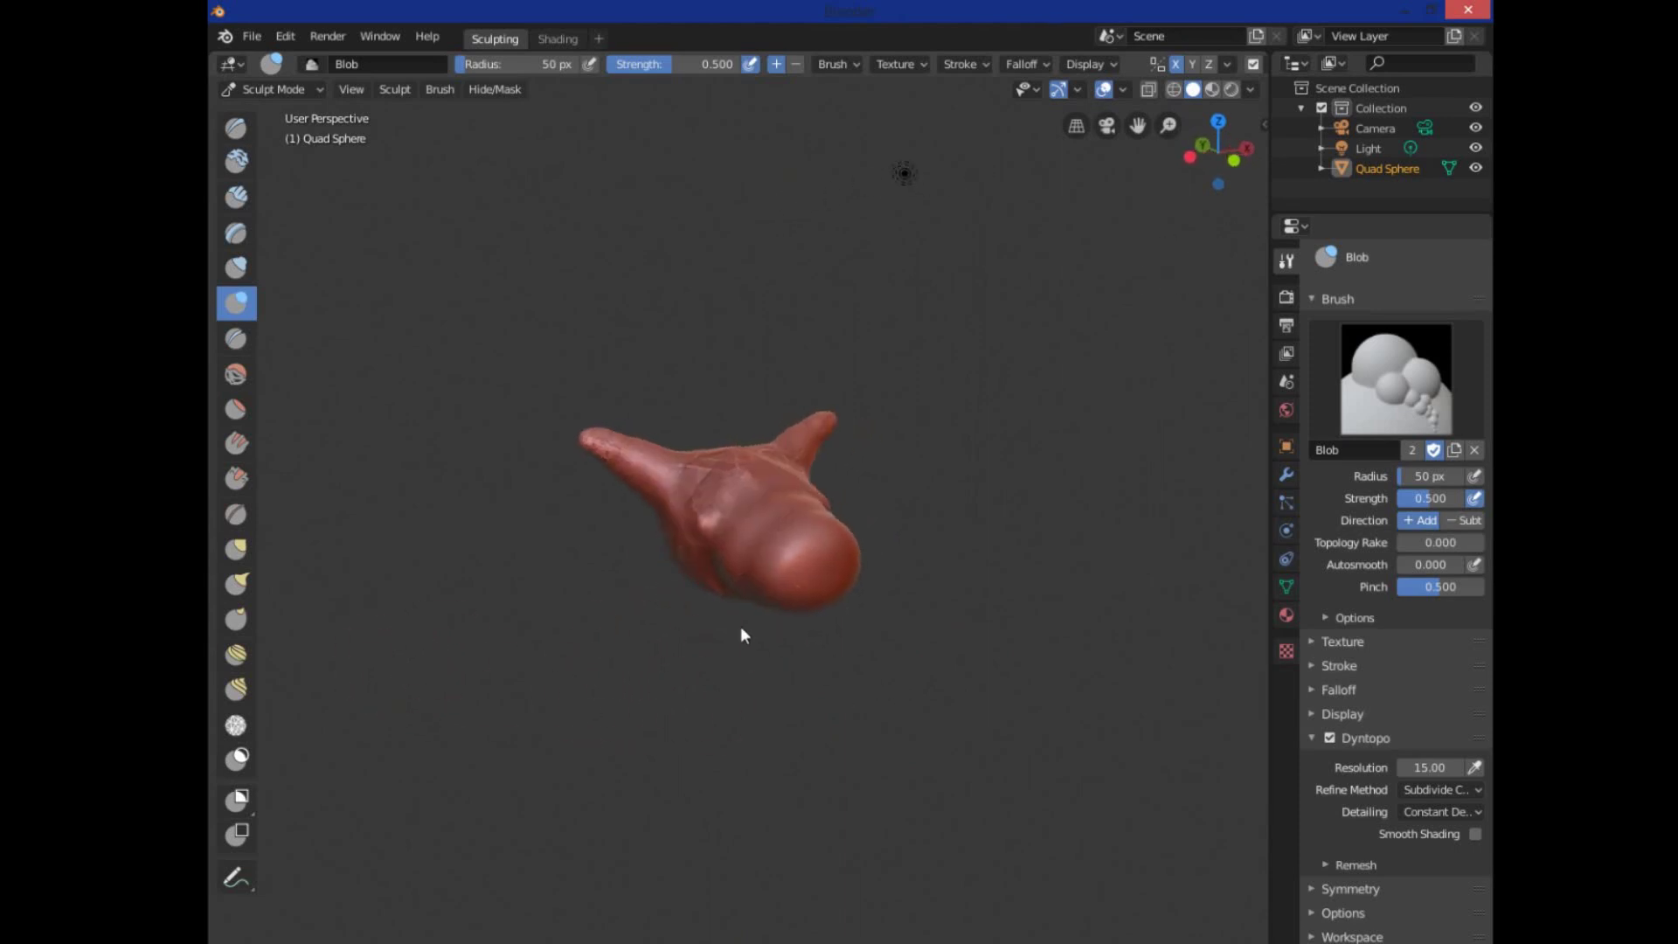
pyautogui.moveTo(742, 629)
pyautogui.mouseDown(button='middle')
pyautogui.moveTo(535, 611)
pyautogui.moveTo(506, 562)
pyautogui.mouseUp(button='middle')
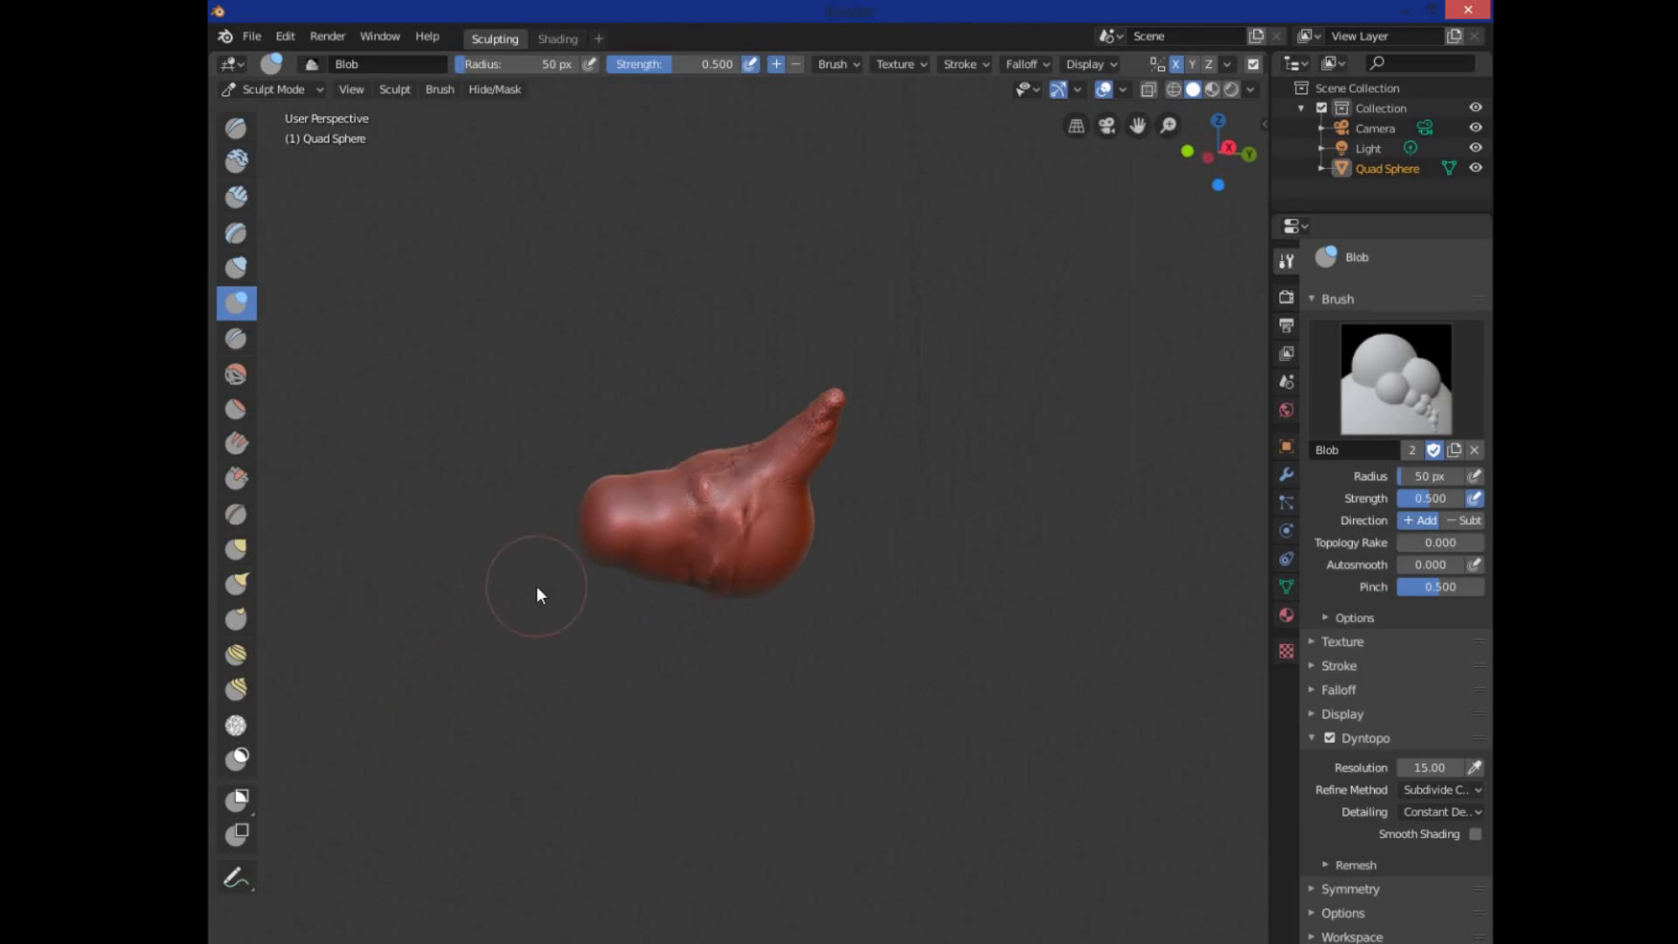
pyautogui.moveTo(910, 622)
pyautogui.mouseDown(button='middle')
pyautogui.moveTo(816, 625)
pyautogui.moveTo(741, 749)
pyautogui.moveTo(678, 667)
pyautogui.moveTo(693, 559)
pyautogui.mouseUp(button='middle')
pyautogui.scroll(-1, 694, 559)
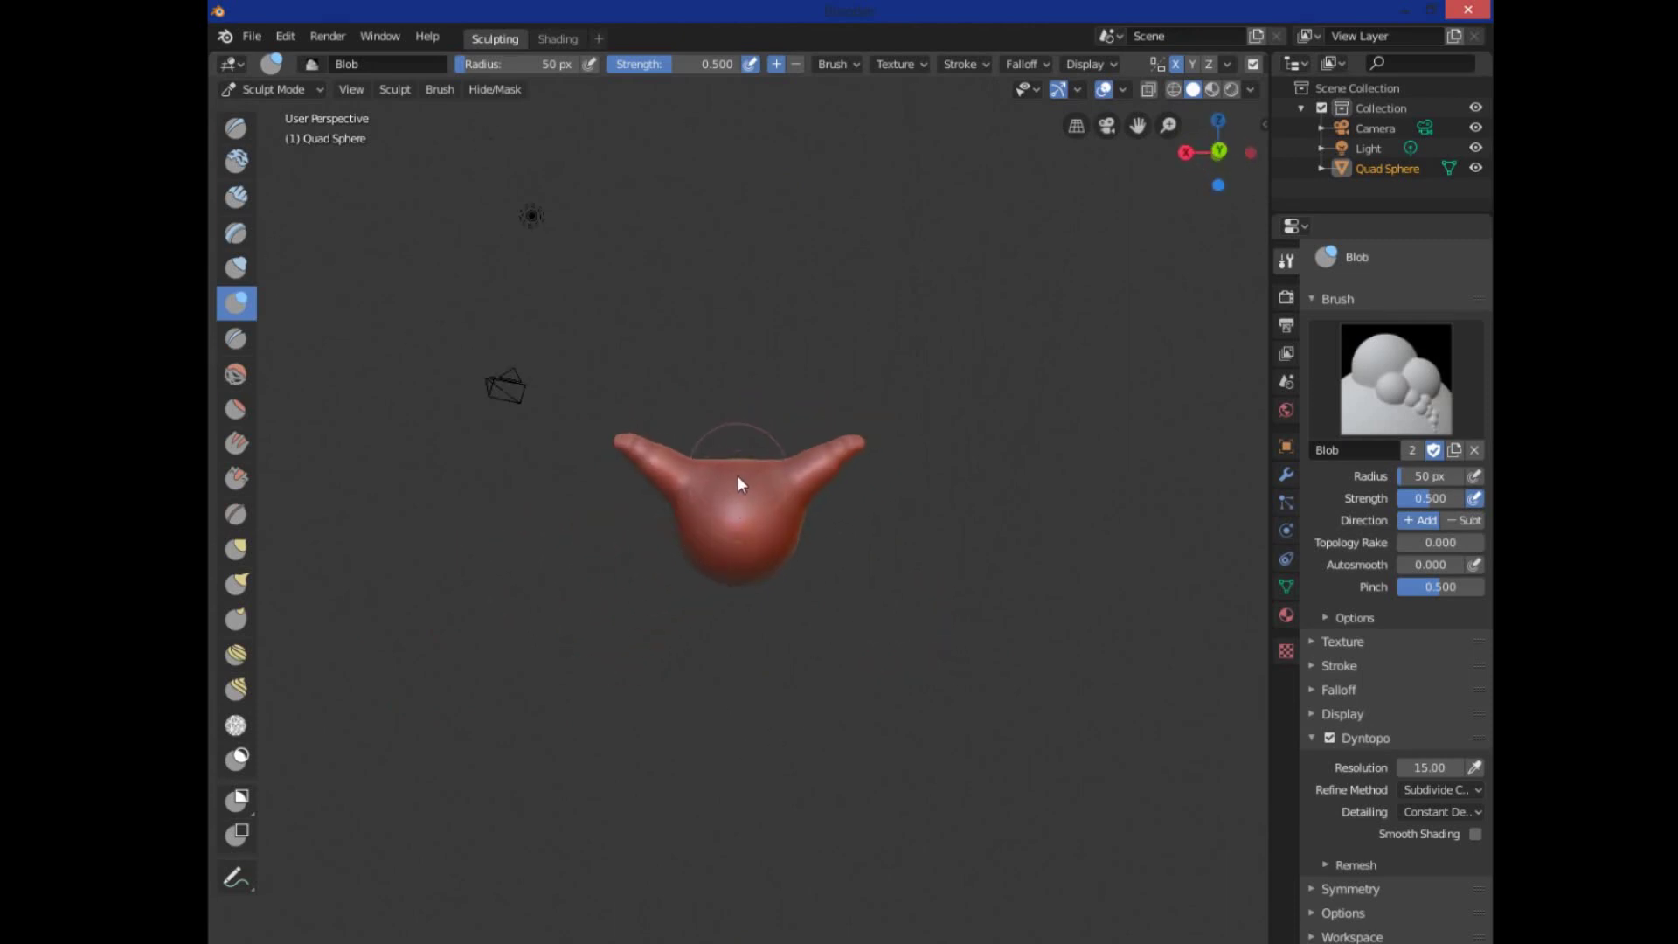
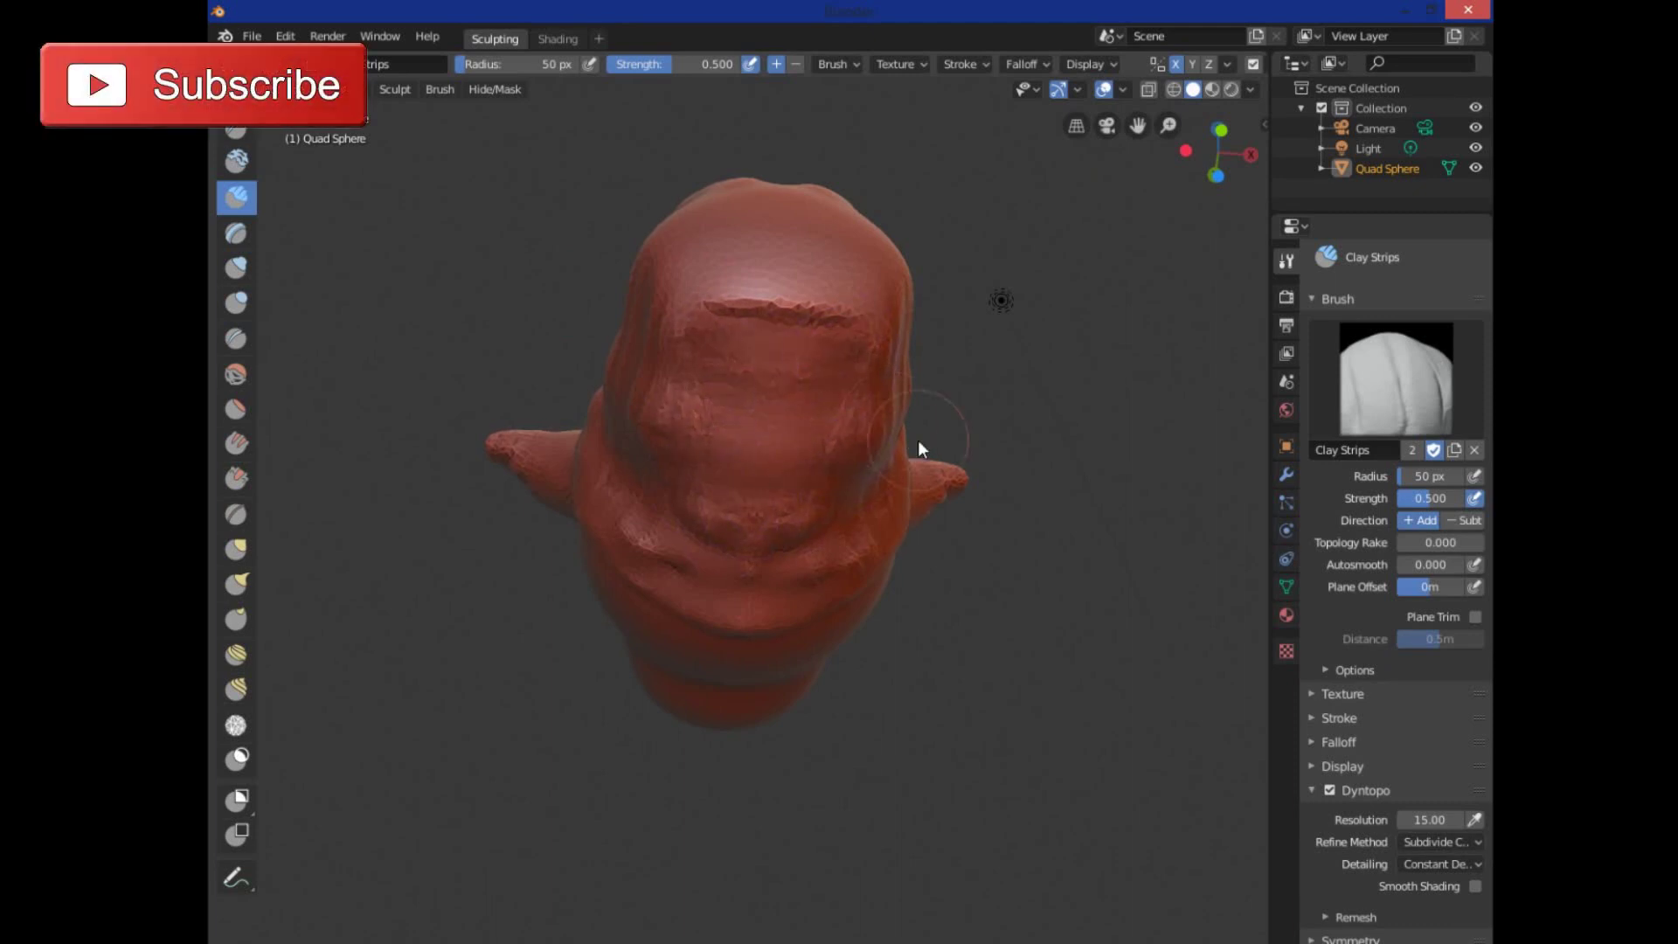
# - Smooth the side of the snout and add strokes to the side of the head with the Clay Strips brush
pyautogui.moveTo(909, 434); pyautogui.dragTo(797, 449, button='middle')
pyautogui.scroll(-3, 471, 375)
pyautogui.moveTo(525, 442)
pyautogui.keyDown('shift'); pyautogui.mouseDown()
pyautogui.moveTo(627, 454)
pyautogui.moveTo(610, 473)
pyautogui.moveTo(687, 571)
pyautogui.moveTo(675, 489)
pyautogui.moveTo(753, 497)
pyautogui.moveTo(650, 512)
pyautogui.mouseUp(); pyautogui.keyUp('shift')
pyautogui.moveTo(650, 512); pyautogui.dragTo(648, 580, button='middle')
pyautogui.moveTo(706, 547)
pyautogui.mouseDown()
pyautogui.moveTo(623, 554)
pyautogui.moveTo(643, 543)
pyautogui.moveTo(567, 532)
pyautogui.moveTo(751, 563)
pyautogui.moveTo(673, 574)
pyautogui.moveTo(687, 575)
pyautogui.moveTo(747, 574)
pyautogui.moveTo(790, 545)
pyautogui.mouseUp()
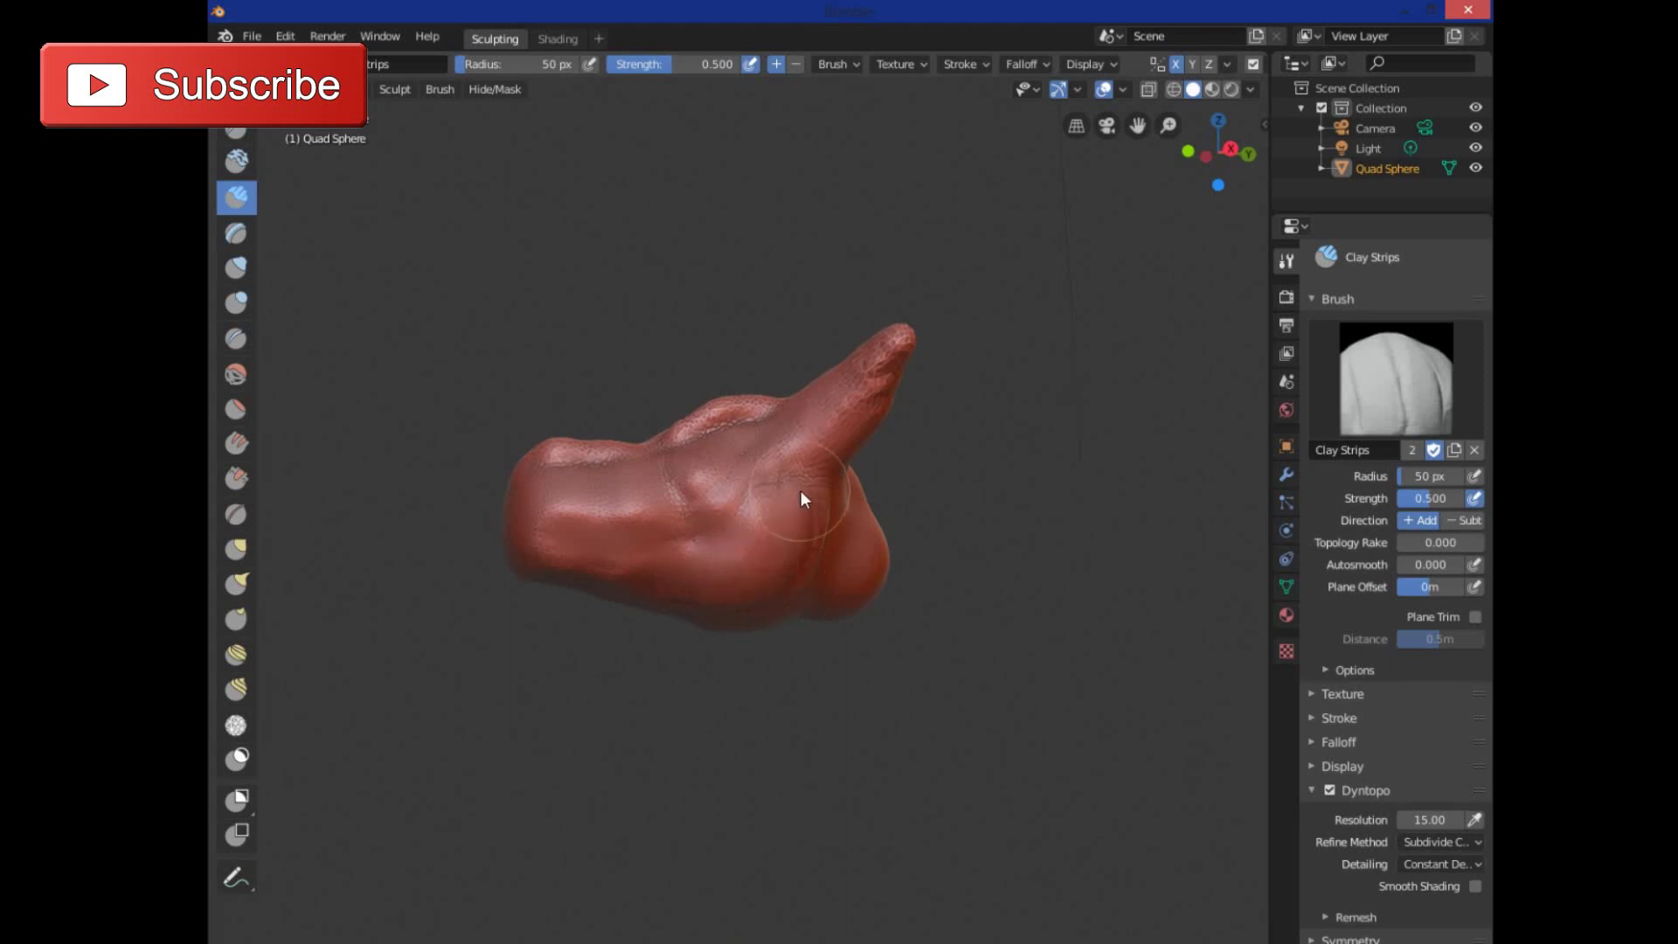
# - Hollow out a nostril on the upper side of the snout near its tip with the Inflate brush
pyautogui.moveTo(738, 588)
pyautogui.mouseDown(button='middle')
pyautogui.moveTo(760, 621)
pyautogui.moveTo(868, 634)
pyautogui.moveTo(689, 621)
pyautogui.mouseUp(button='middle')
pyautogui.scroll(5, 694, 655)
pyautogui.moveTo(697, 685)
pyautogui.mouseDown(button='middle')
pyautogui.moveTo(754, 728)
pyautogui.moveTo(843, 648)
pyautogui.mouseUp(button='middle')
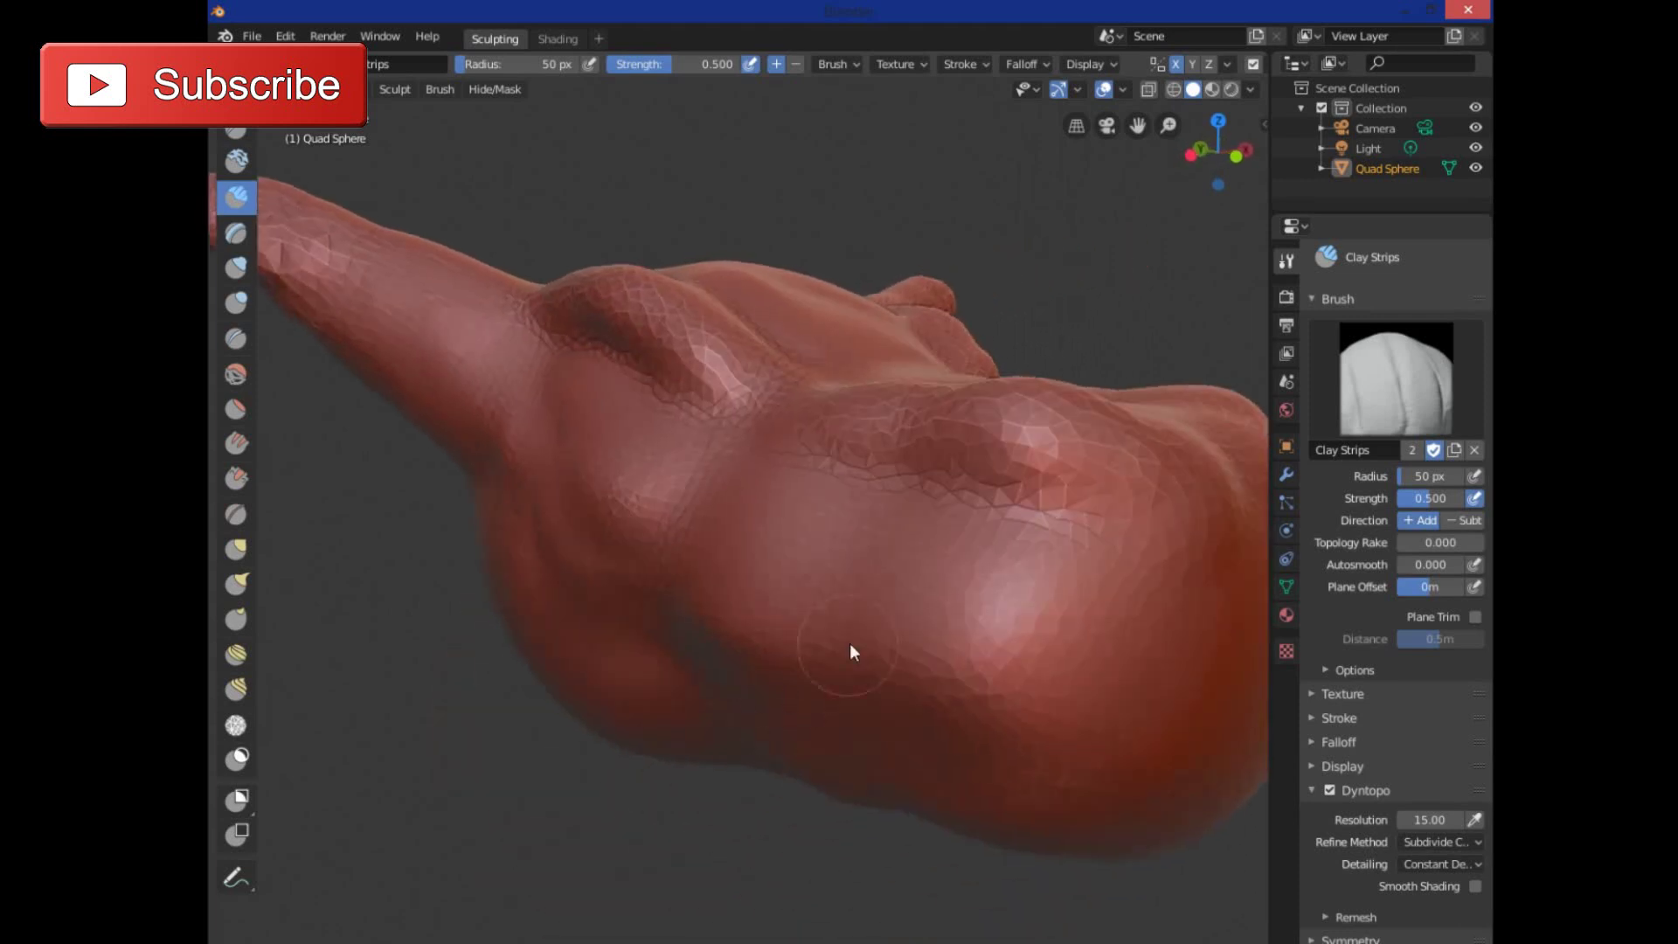
pyautogui.moveTo(948, 710)
pyautogui.mouseDown(button='middle')
pyautogui.moveTo(1014, 701)
pyautogui.moveTo(821, 730)
pyautogui.mouseUp(button='middle')
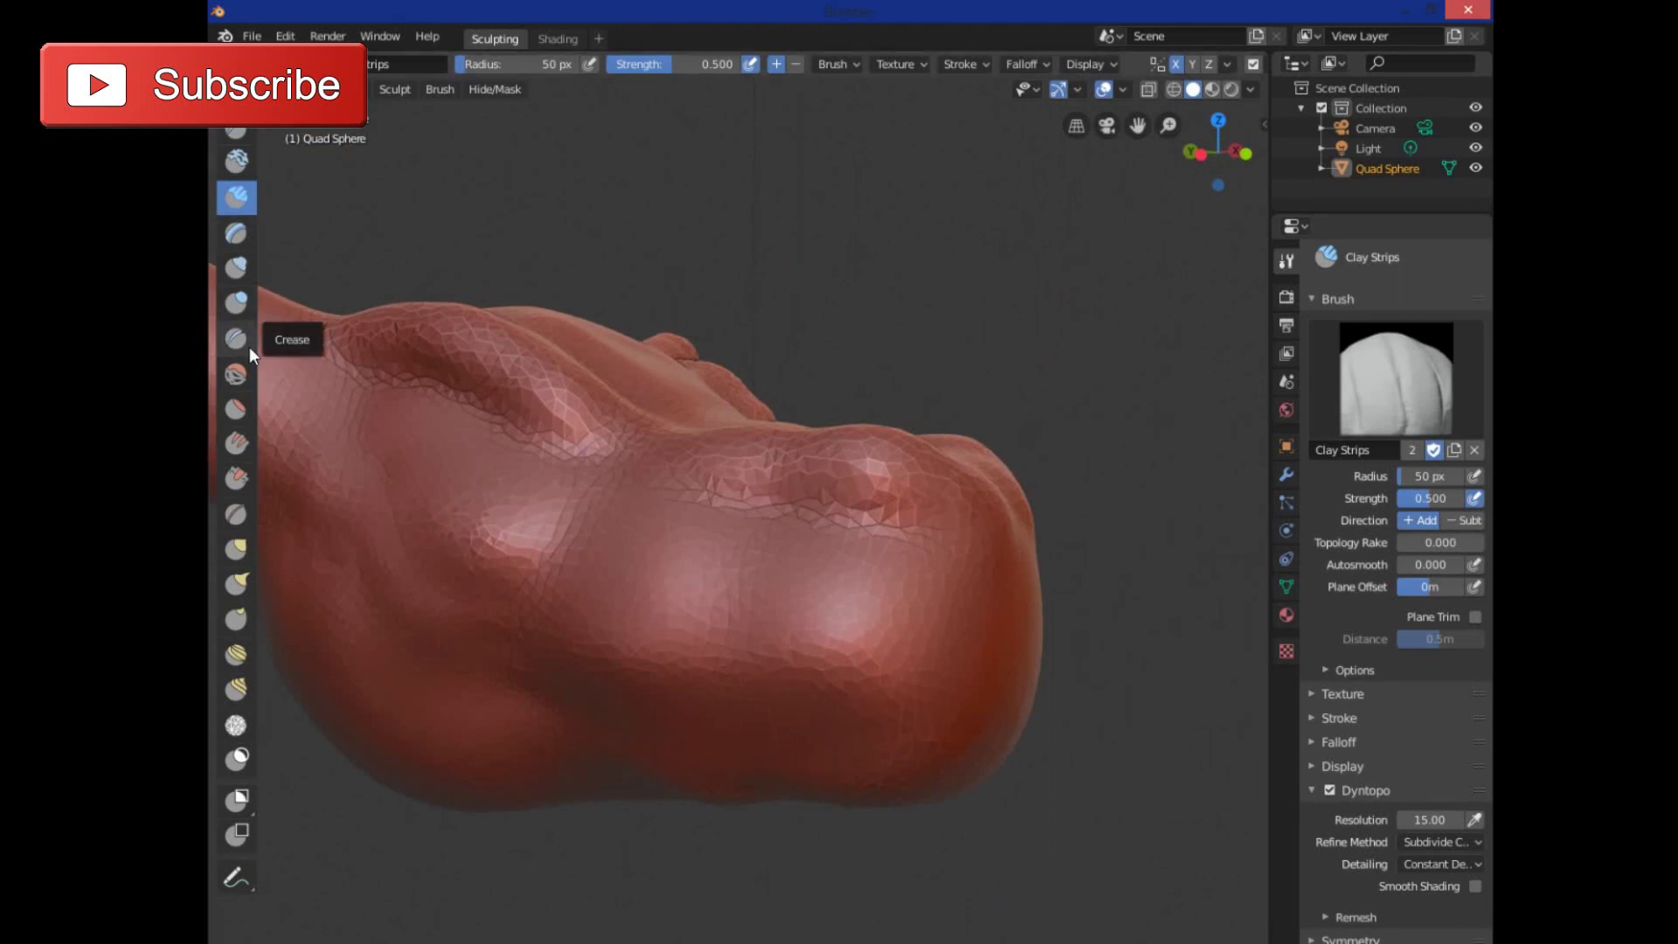
pyautogui.click(238, 270)
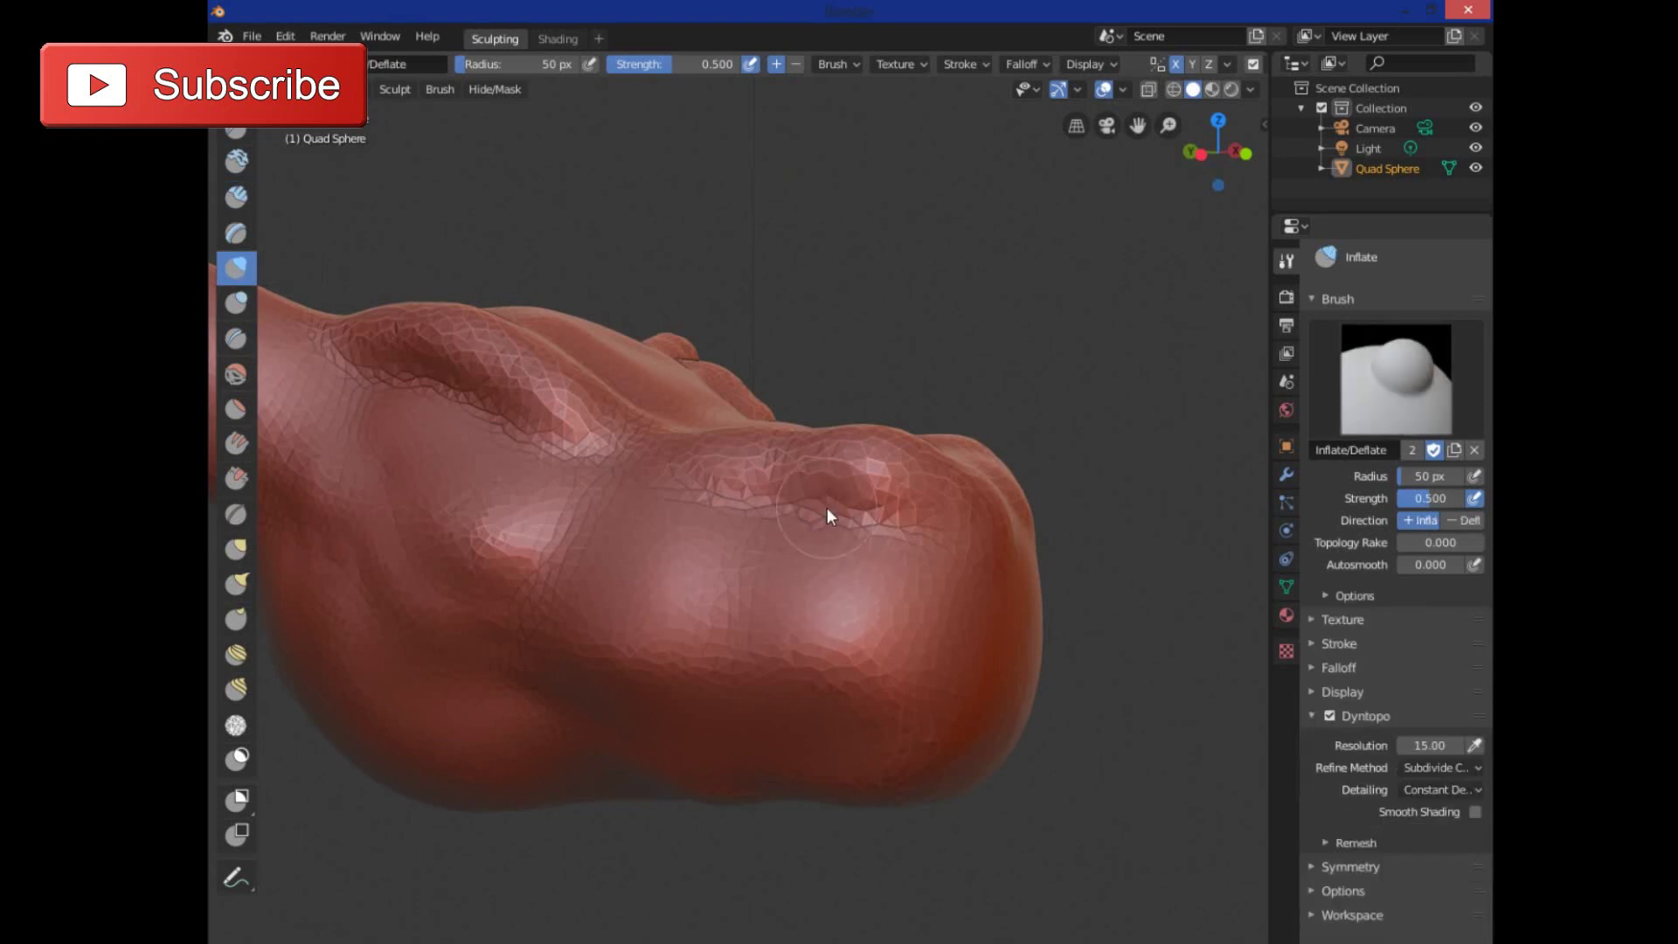
pyautogui.scroll(5, 843, 510)
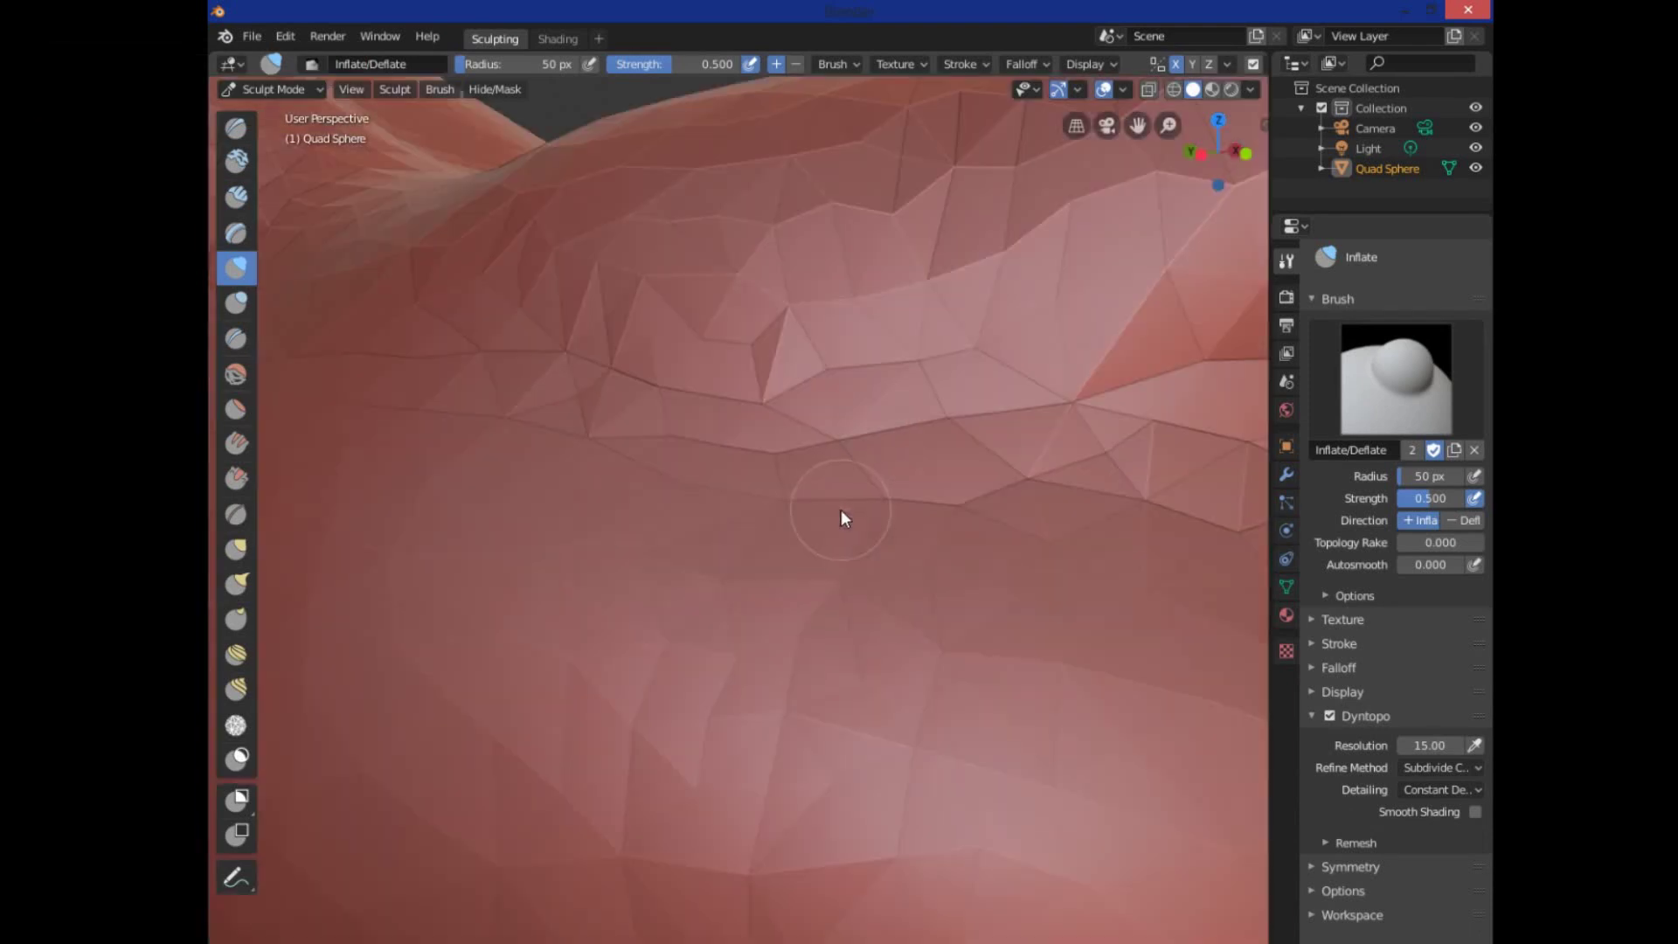
pyautogui.moveTo(841, 510); pyautogui.dragTo(889, 452, button='middle')
pyautogui.scroll(-3, 1045, 494)
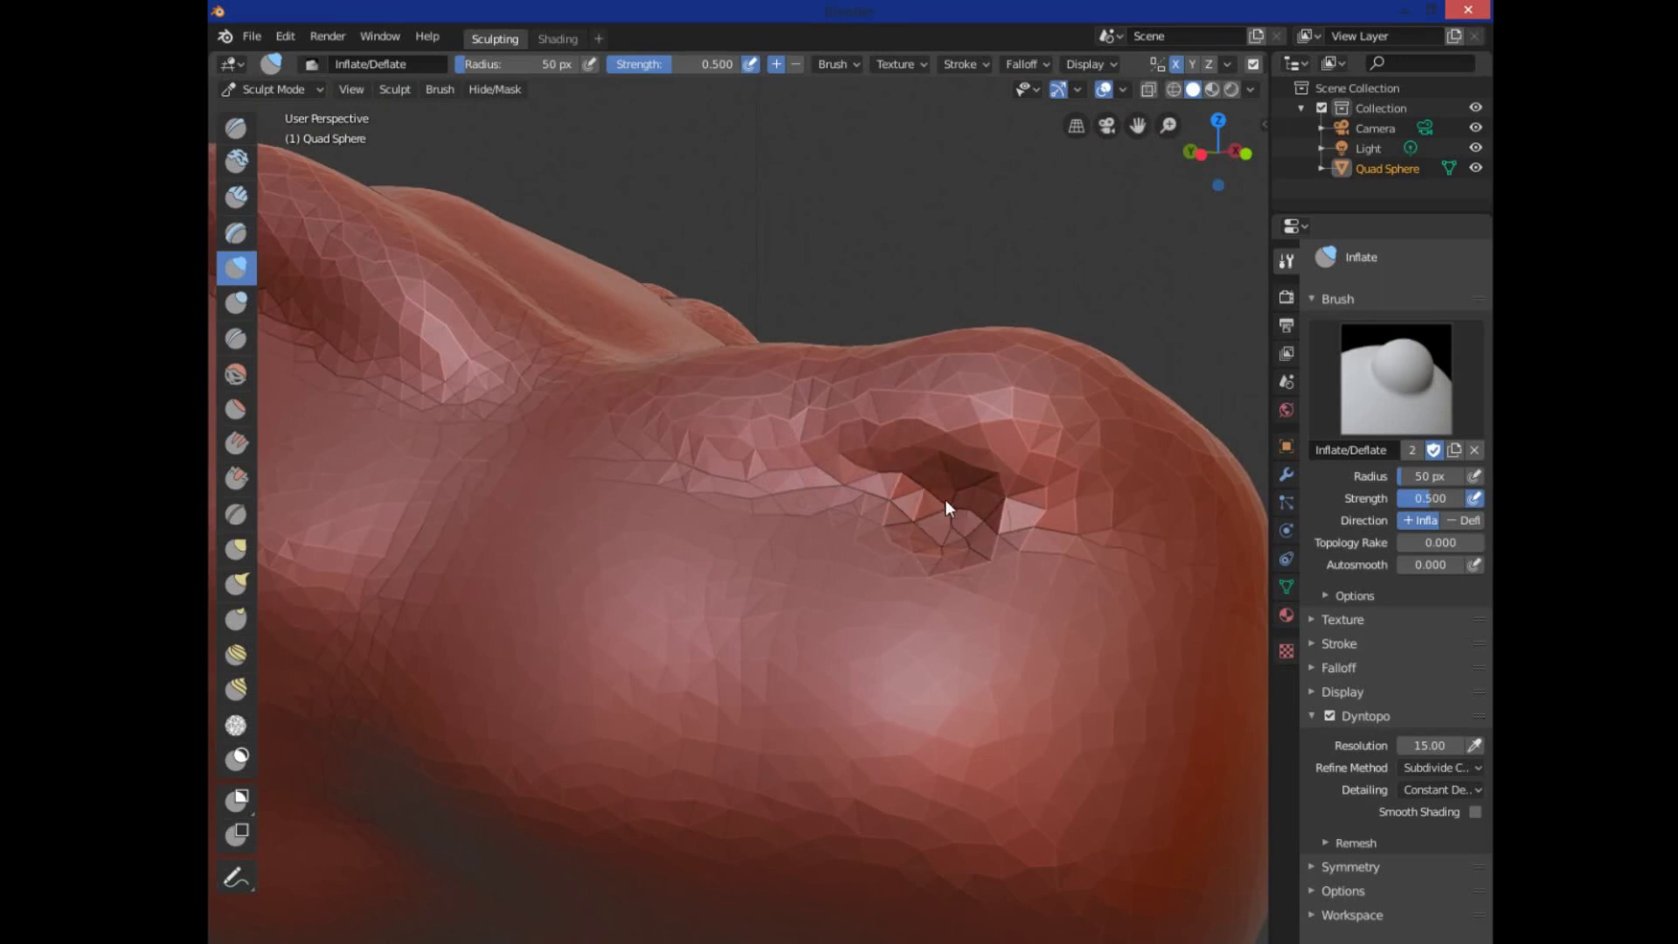
# - Set the Dyntopo resolution to 18
pyautogui.scroll(-5, 926, 568)
pyautogui.scroll(5, 1031, 607)
pyautogui.click(1417, 744)
pyautogui.write('15.0')
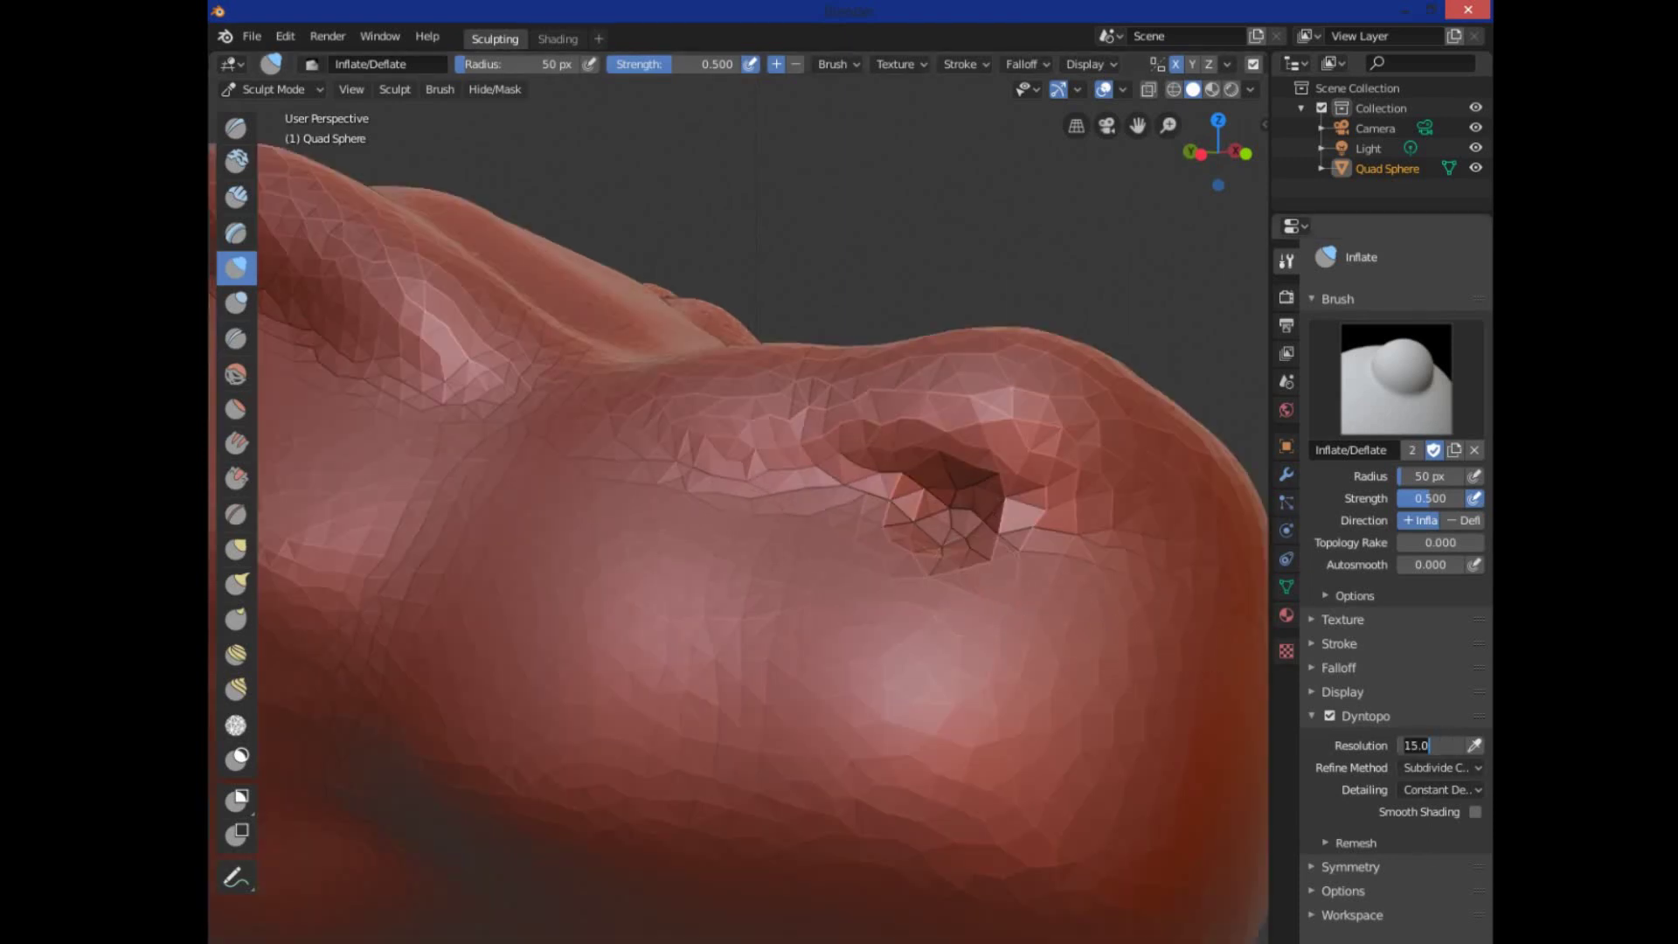
pyautogui.press('BackSpace')
pyautogui.press('BackSpace')
pyautogui.press('BackSpace')
pyautogui.write('8')
pyautogui.press('Return')
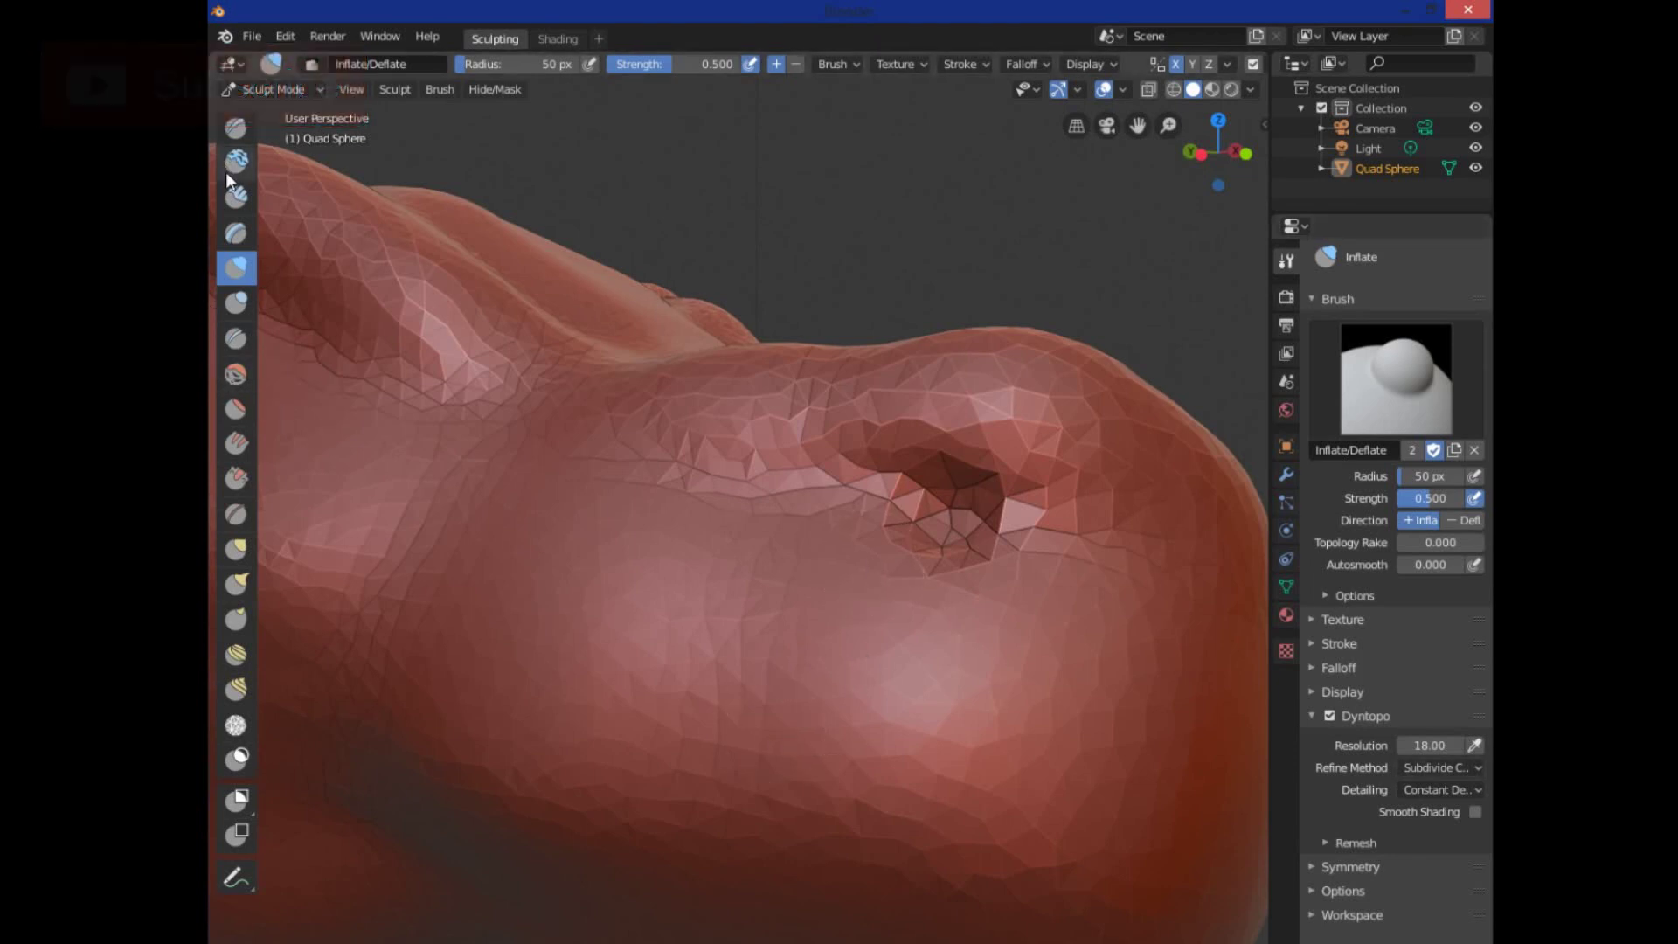
# - Carve a crease from the nostril back along the side of the snout with the Crease brush
pyautogui.click(238, 514)
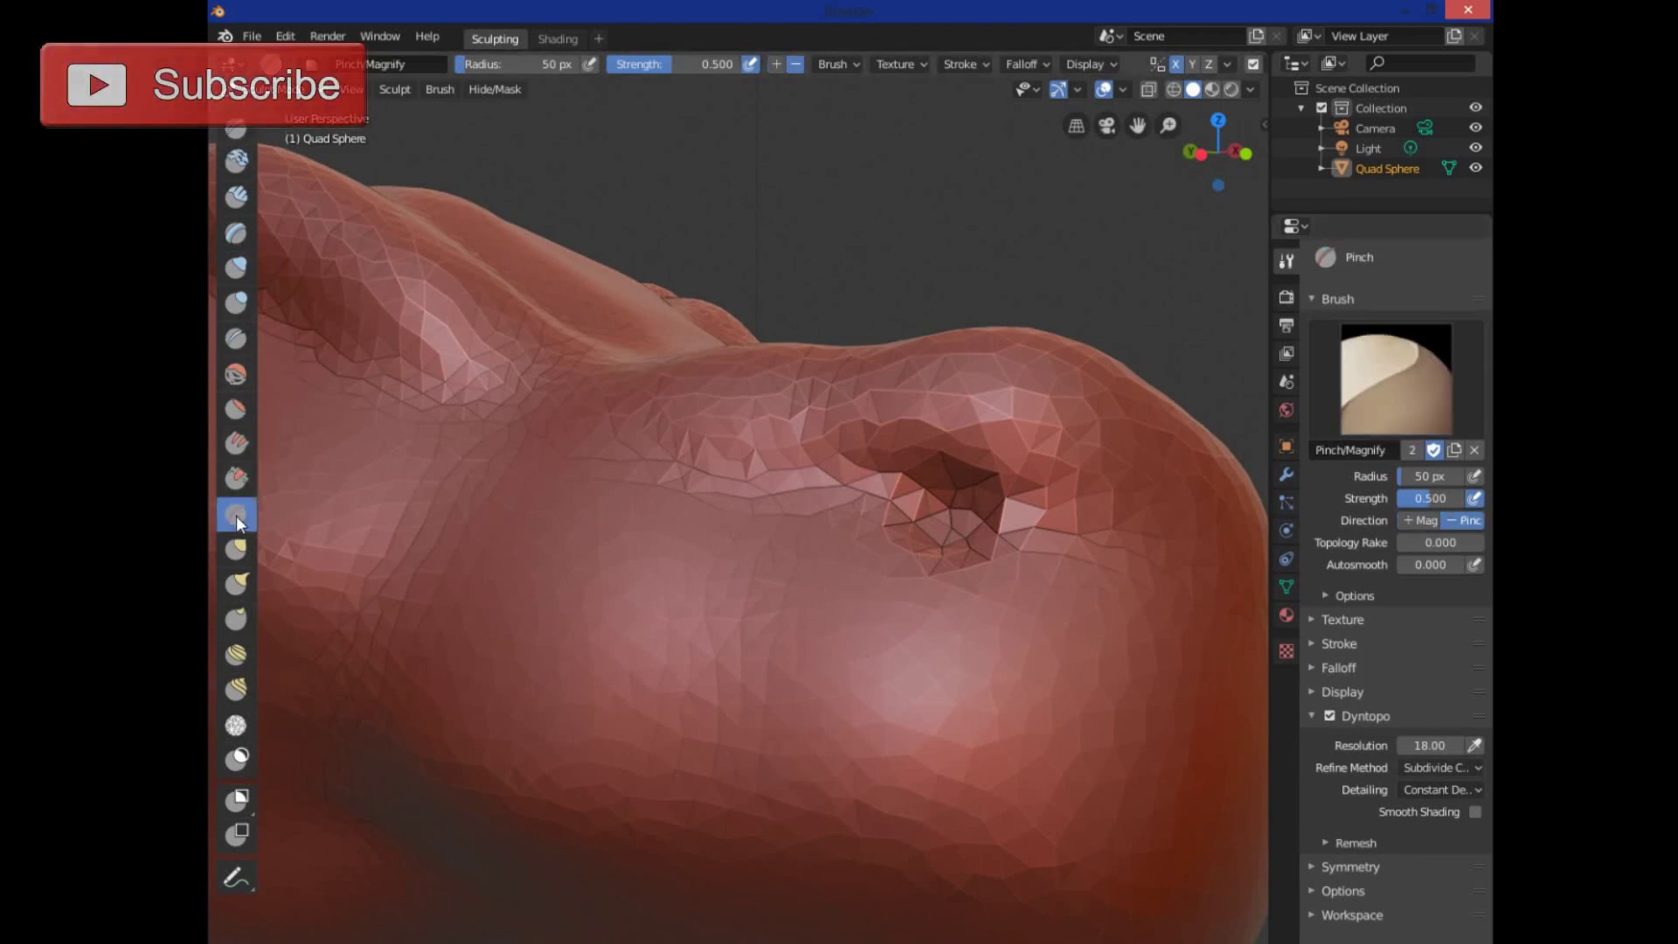
pyautogui.click(236, 339)
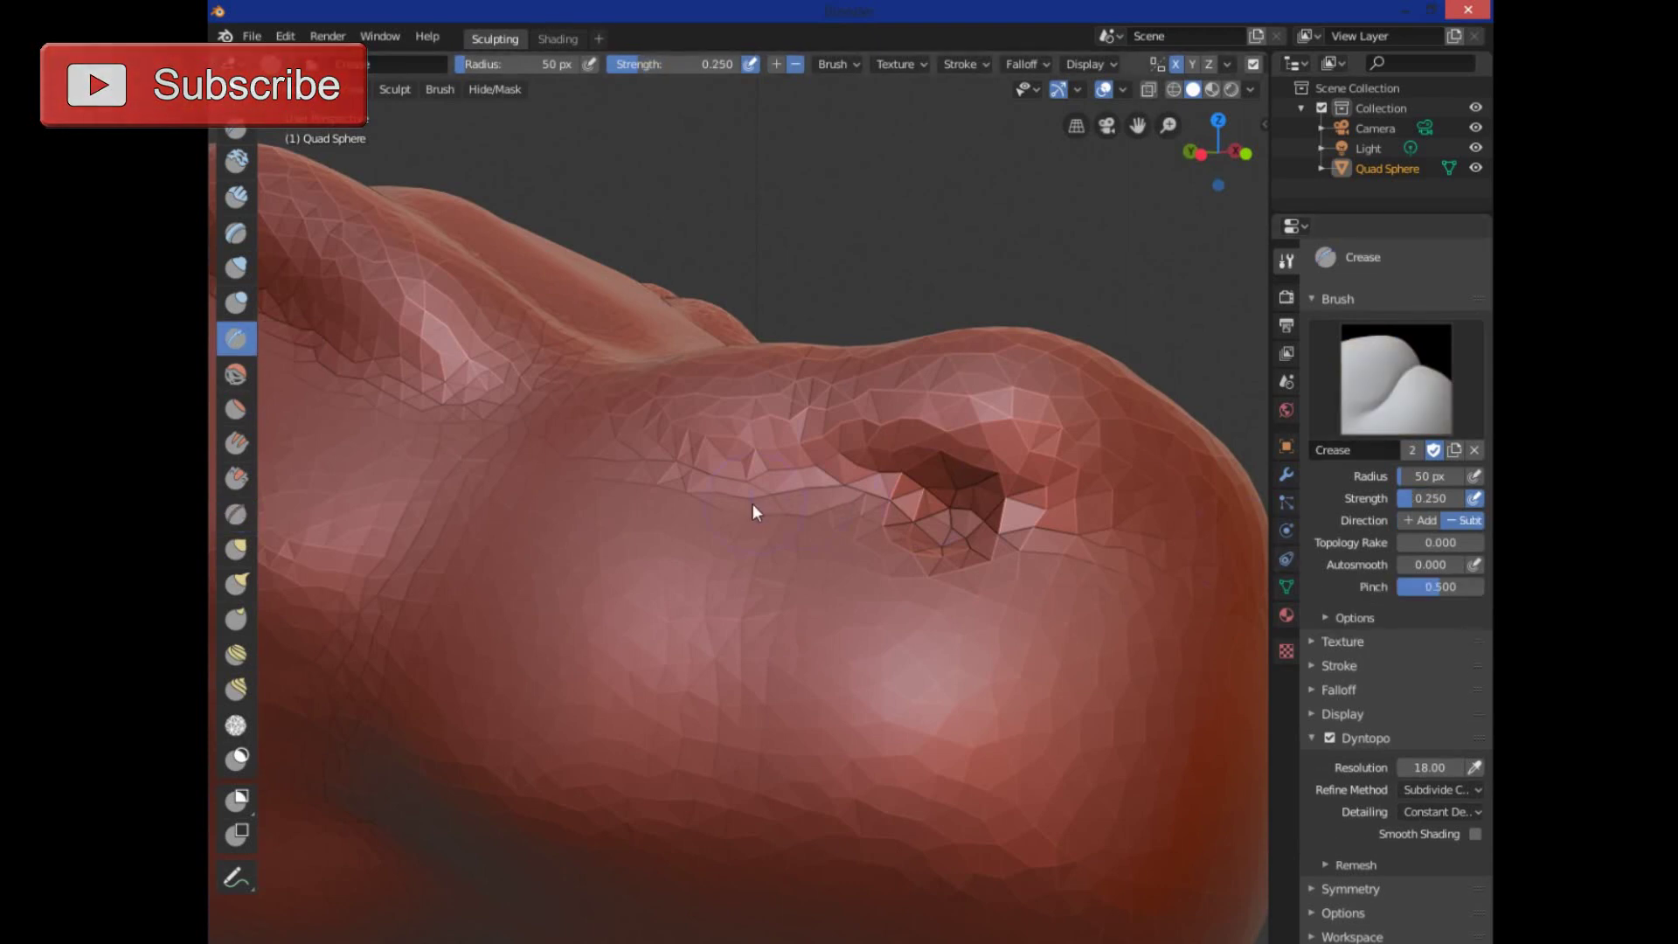
pyautogui.moveTo(783, 485)
pyautogui.mouseDown()
pyautogui.moveTo(975, 485)
pyautogui.moveTo(931, 471)
pyautogui.mouseUp()
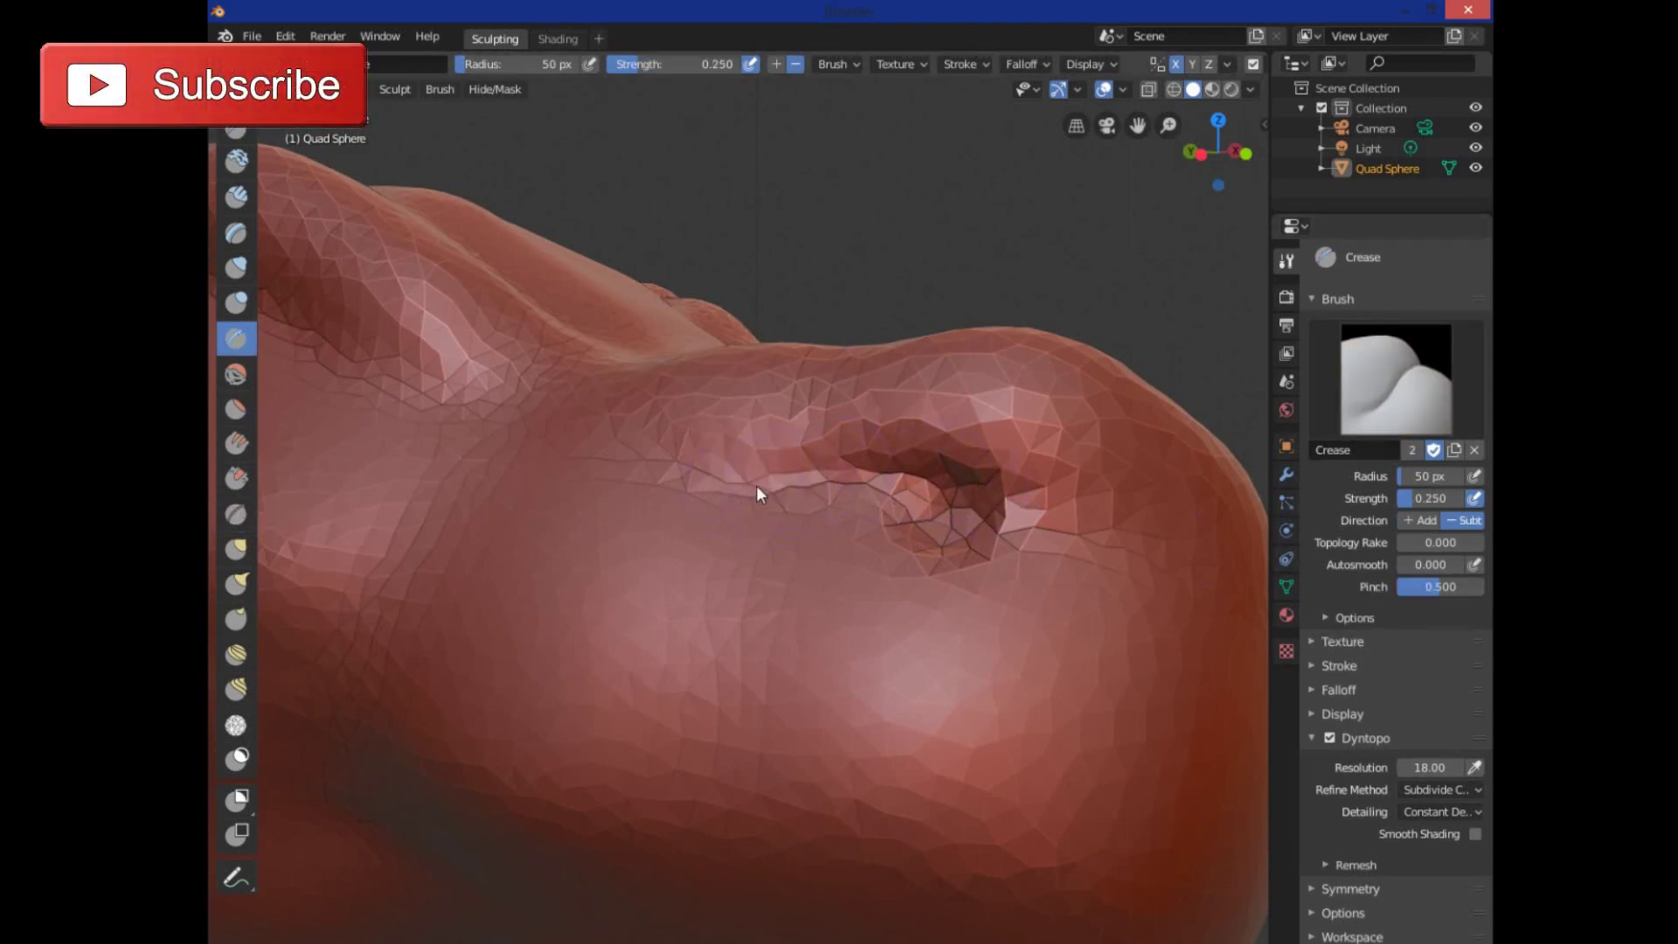
pyautogui.moveTo(690, 479)
pyautogui.mouseDown()
pyautogui.moveTo(883, 467)
pyautogui.moveTo(706, 479)
pyautogui.moveTo(657, 453)
pyautogui.mouseUp()
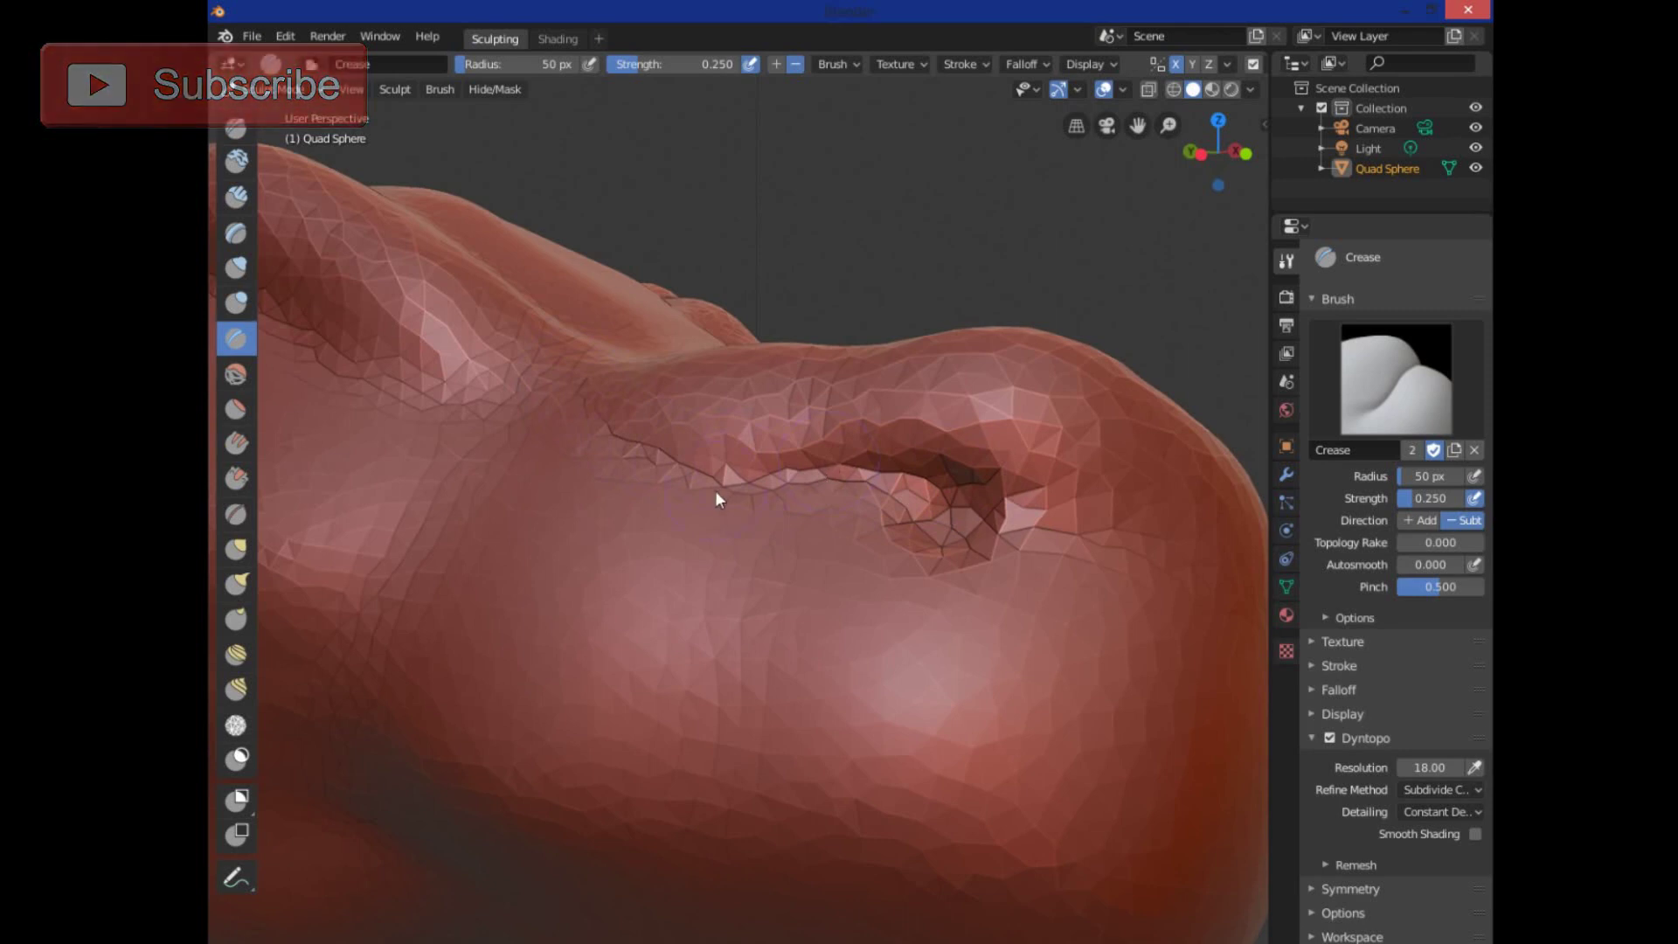
# - Pull a small spike out of the rear end of the brow ridge with the Grab brush
pyautogui.moveTo(714, 490); pyautogui.dragTo(767, 562, button='middle')
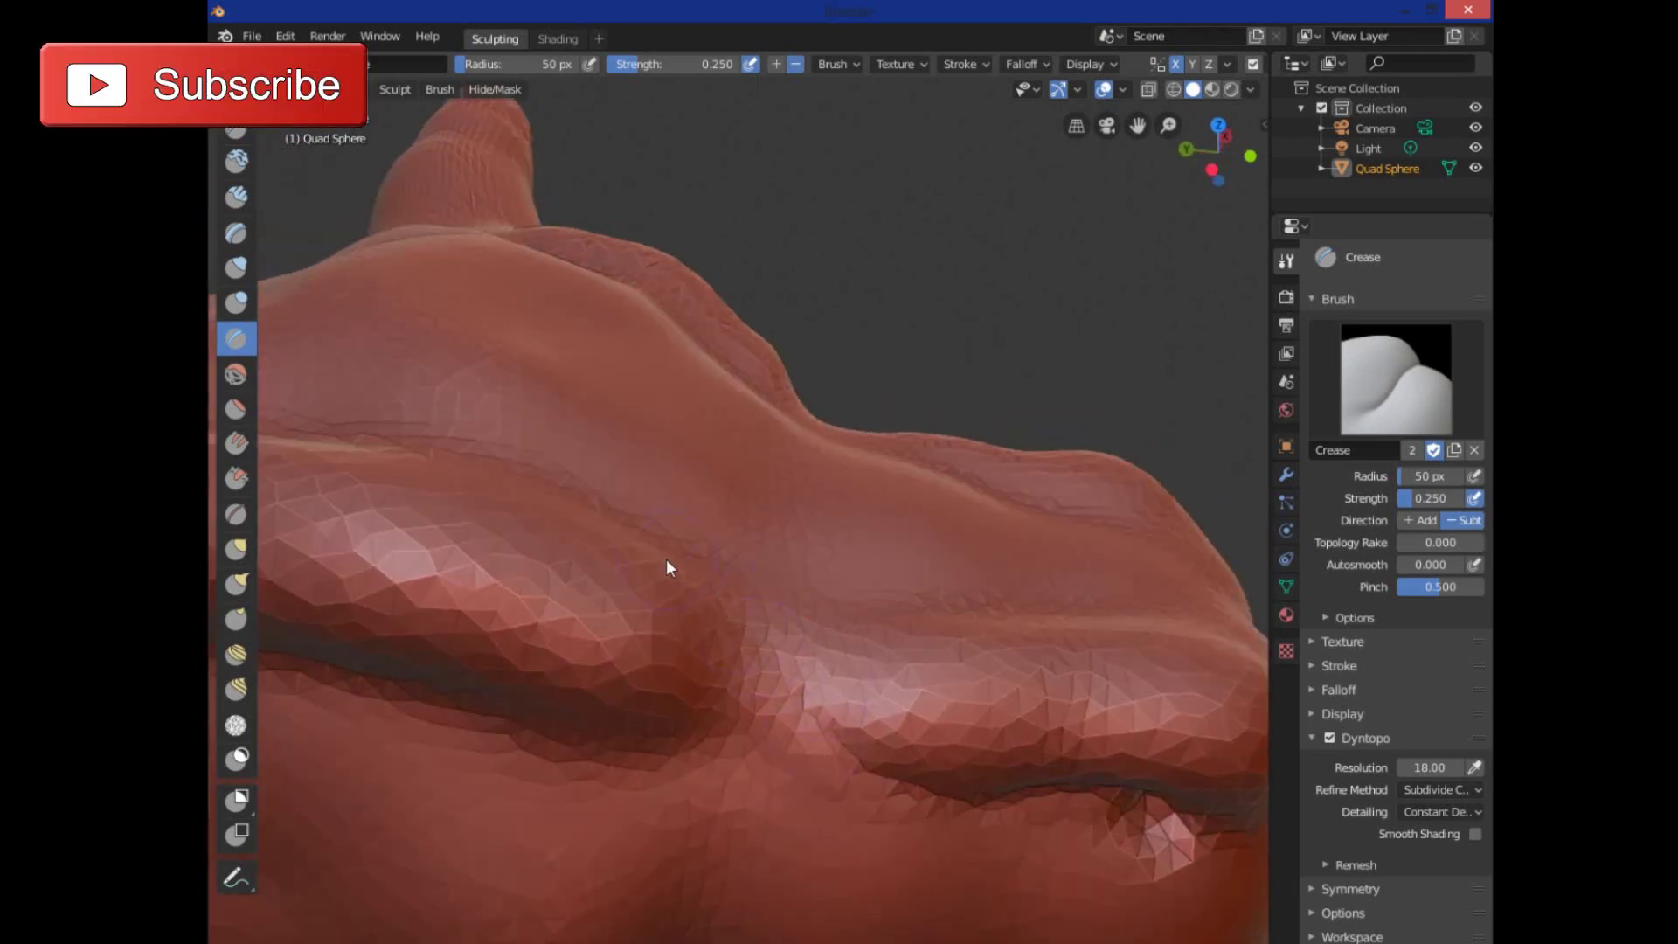
pyautogui.scroll(-5, 725, 733)
pyautogui.moveTo(914, 821); pyautogui.dragTo(535, 702, button='middle')
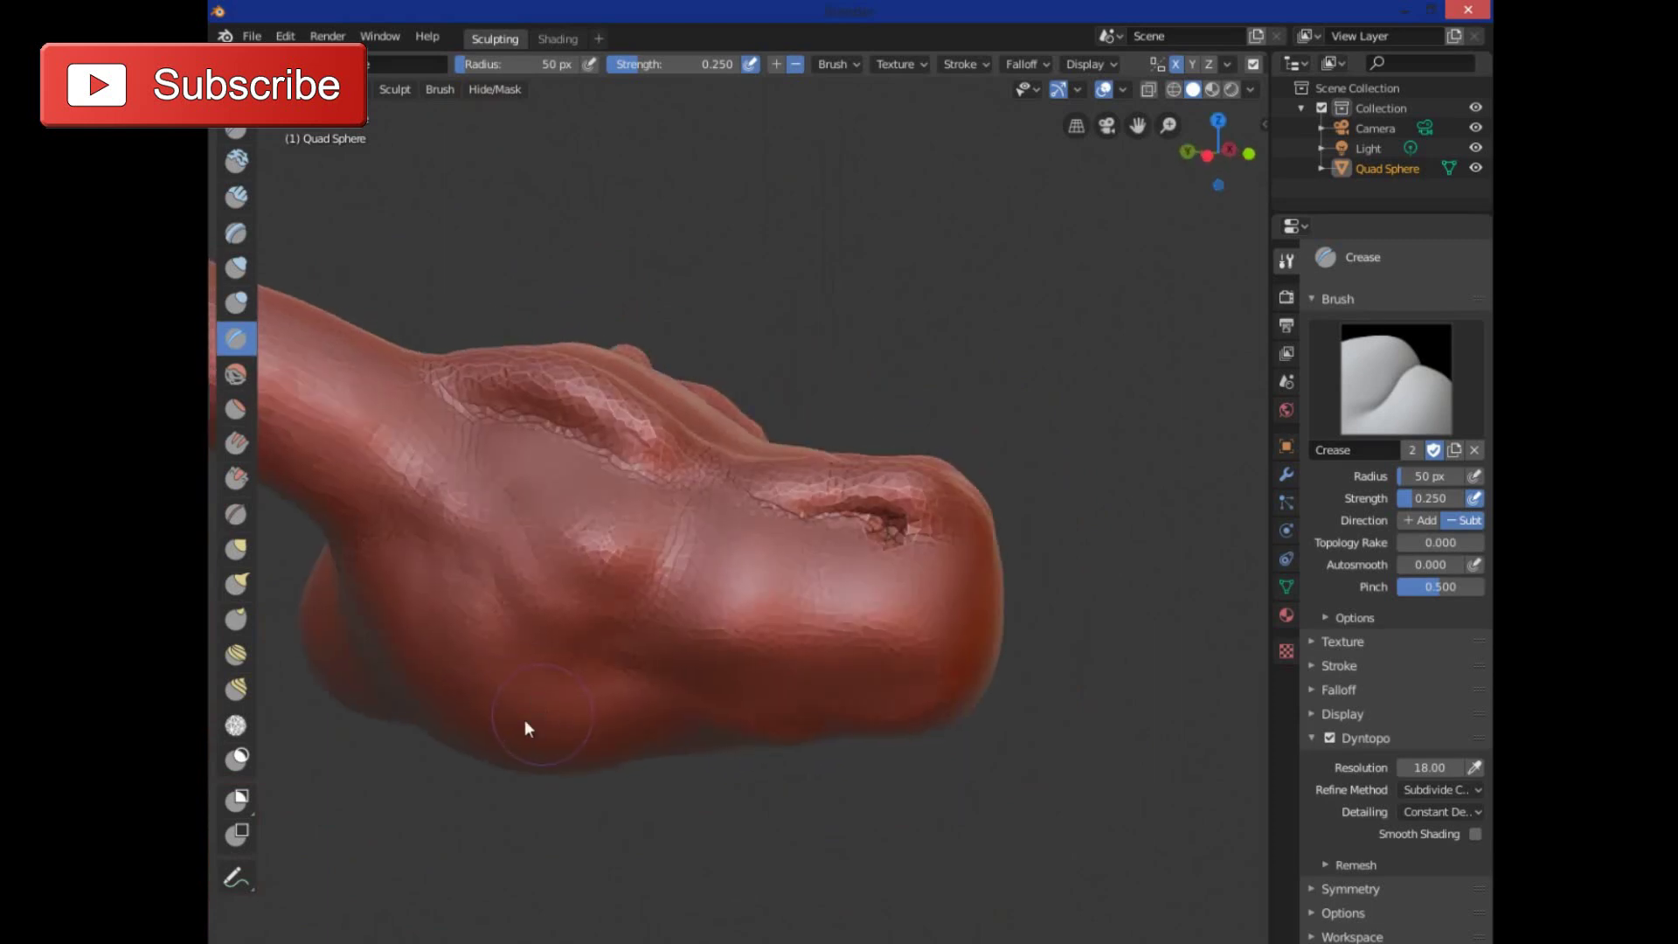
pyautogui.click(236, 547)
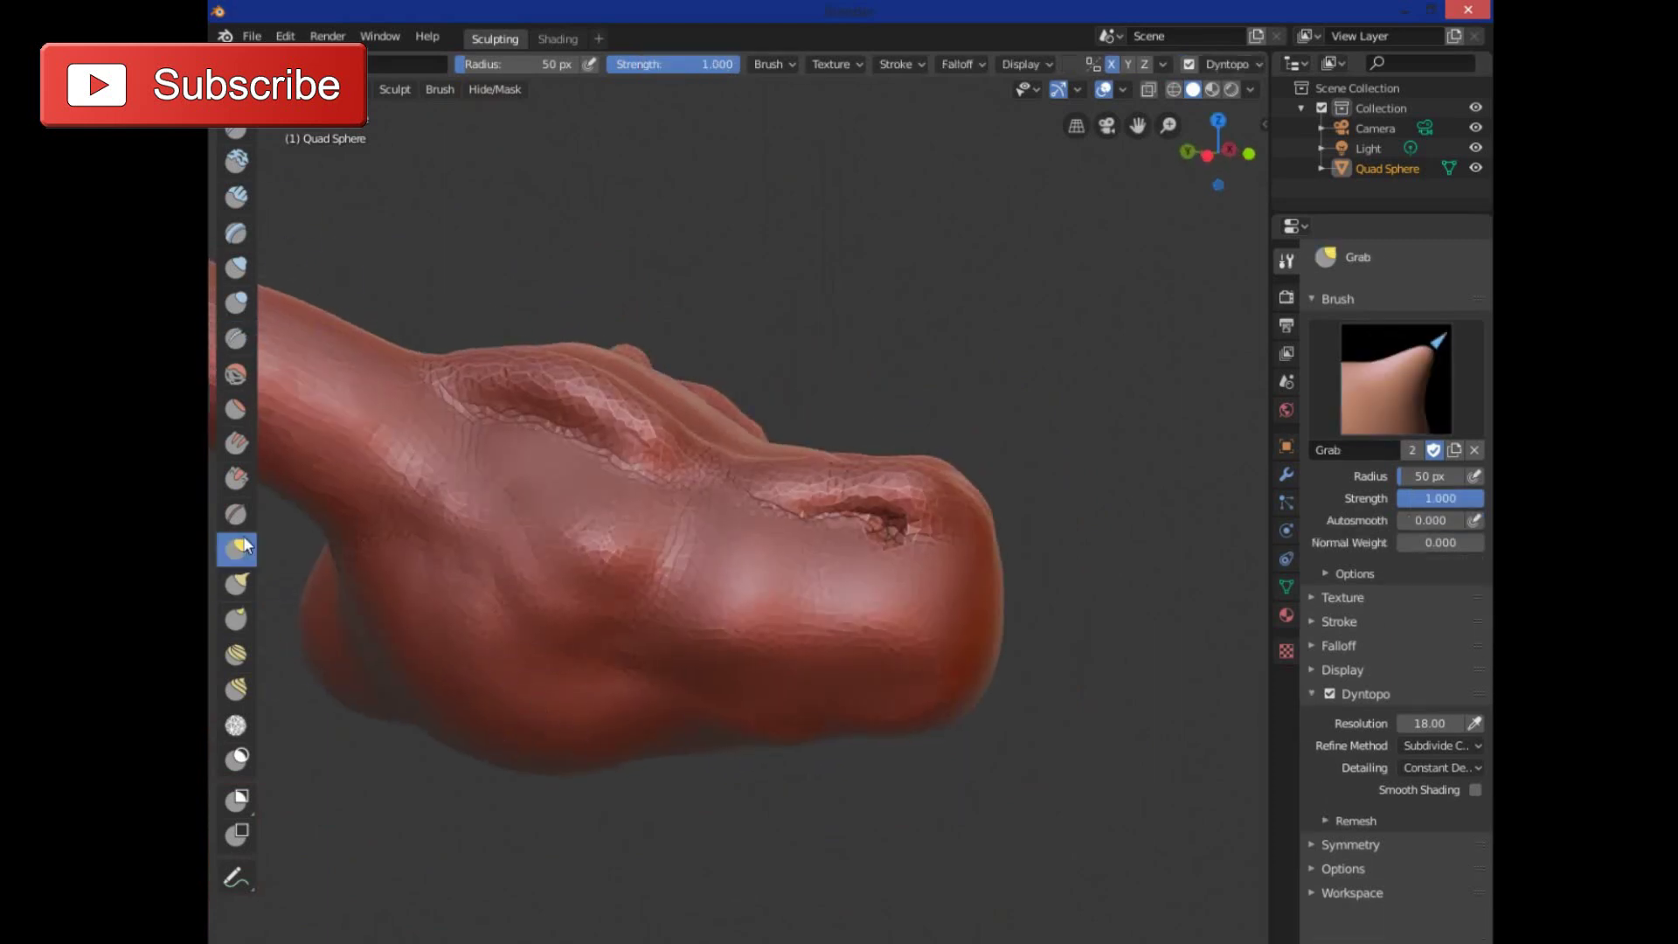
pyautogui.moveTo(785, 387); pyautogui.dragTo(711, 385, button='middle')
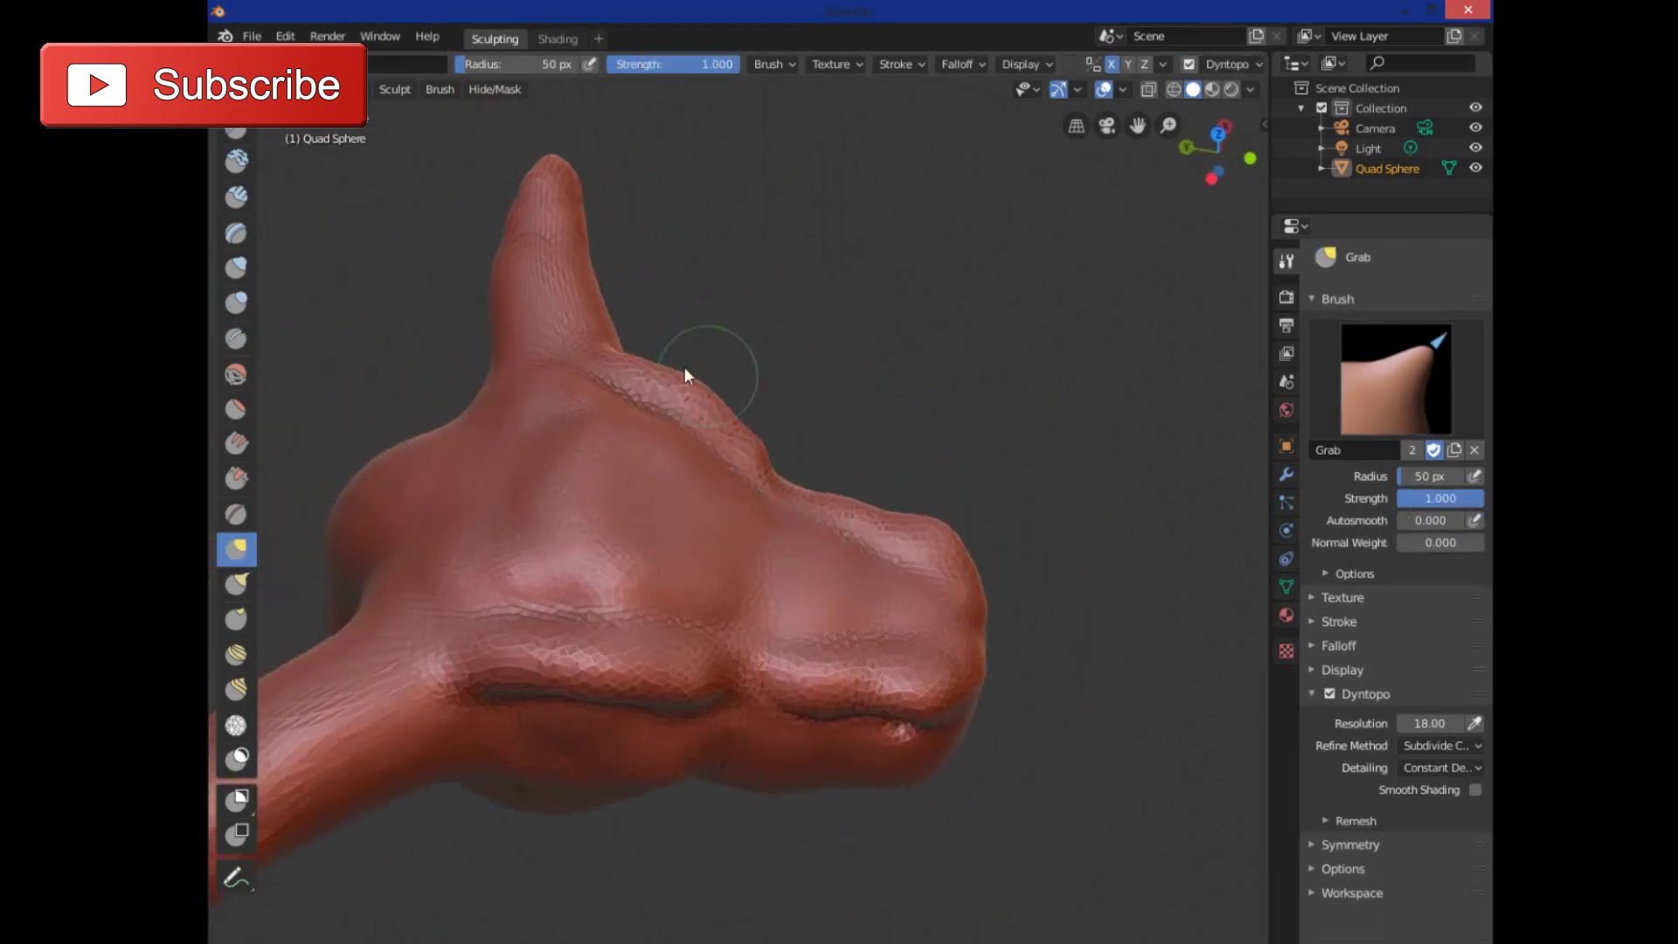
pyautogui.moveTo(640, 363); pyautogui.dragTo(641, 295)
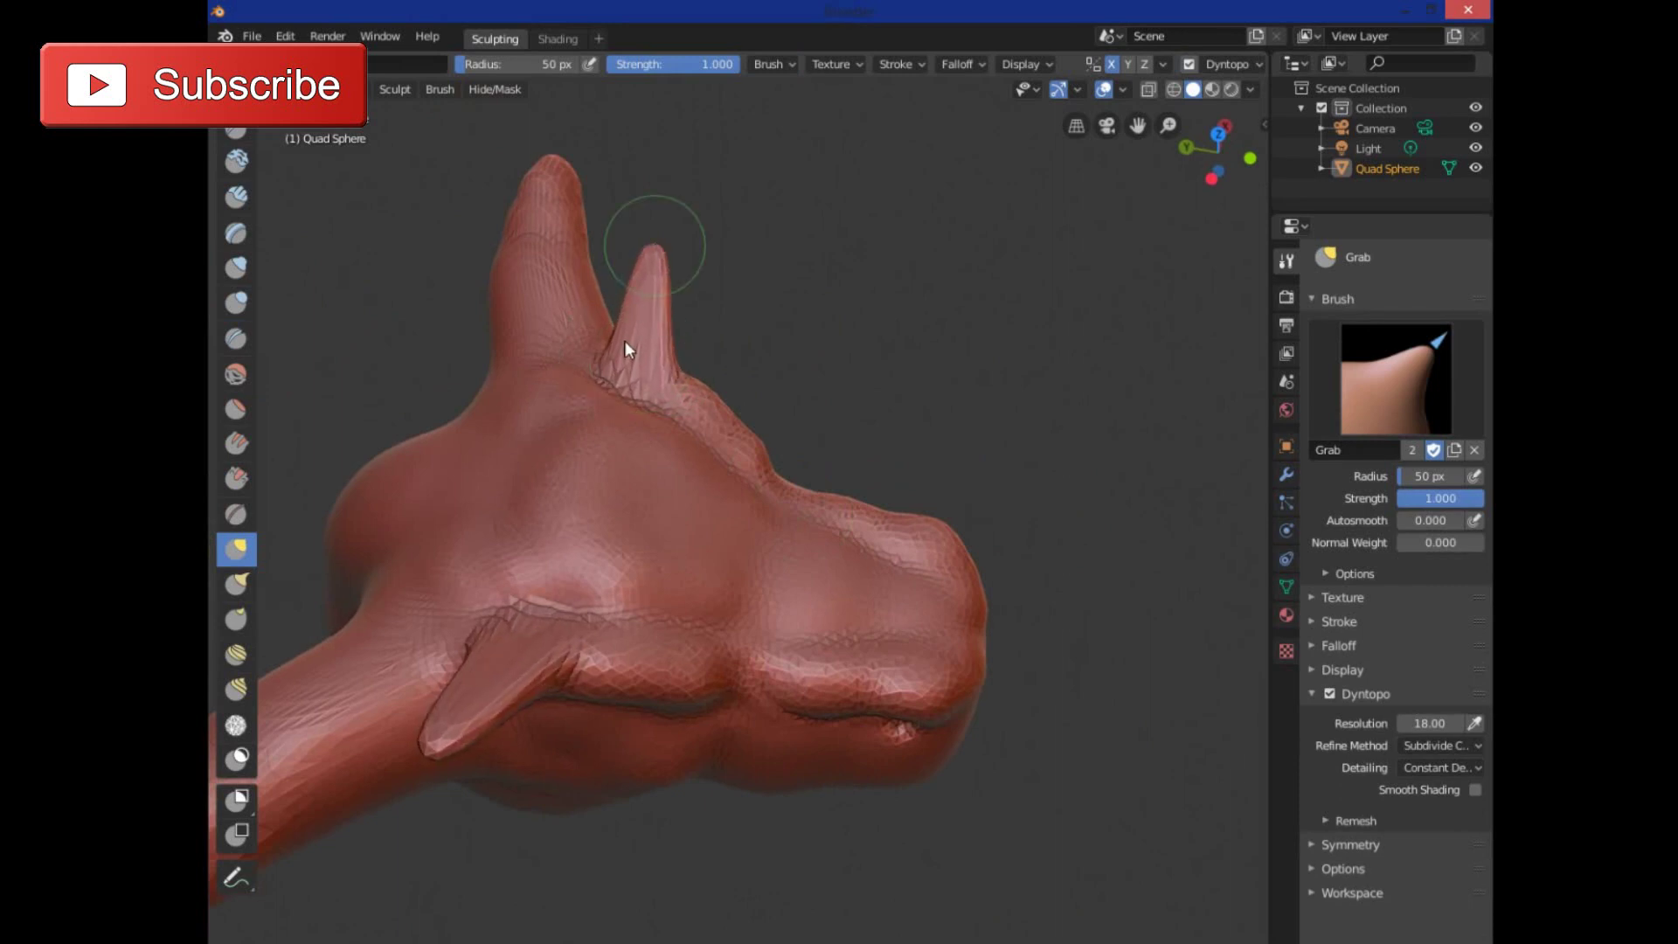
pyautogui.hotkey('ctrl', 'z')
pyautogui.moveTo(637, 322); pyautogui.dragTo(659, 349, button='middle')
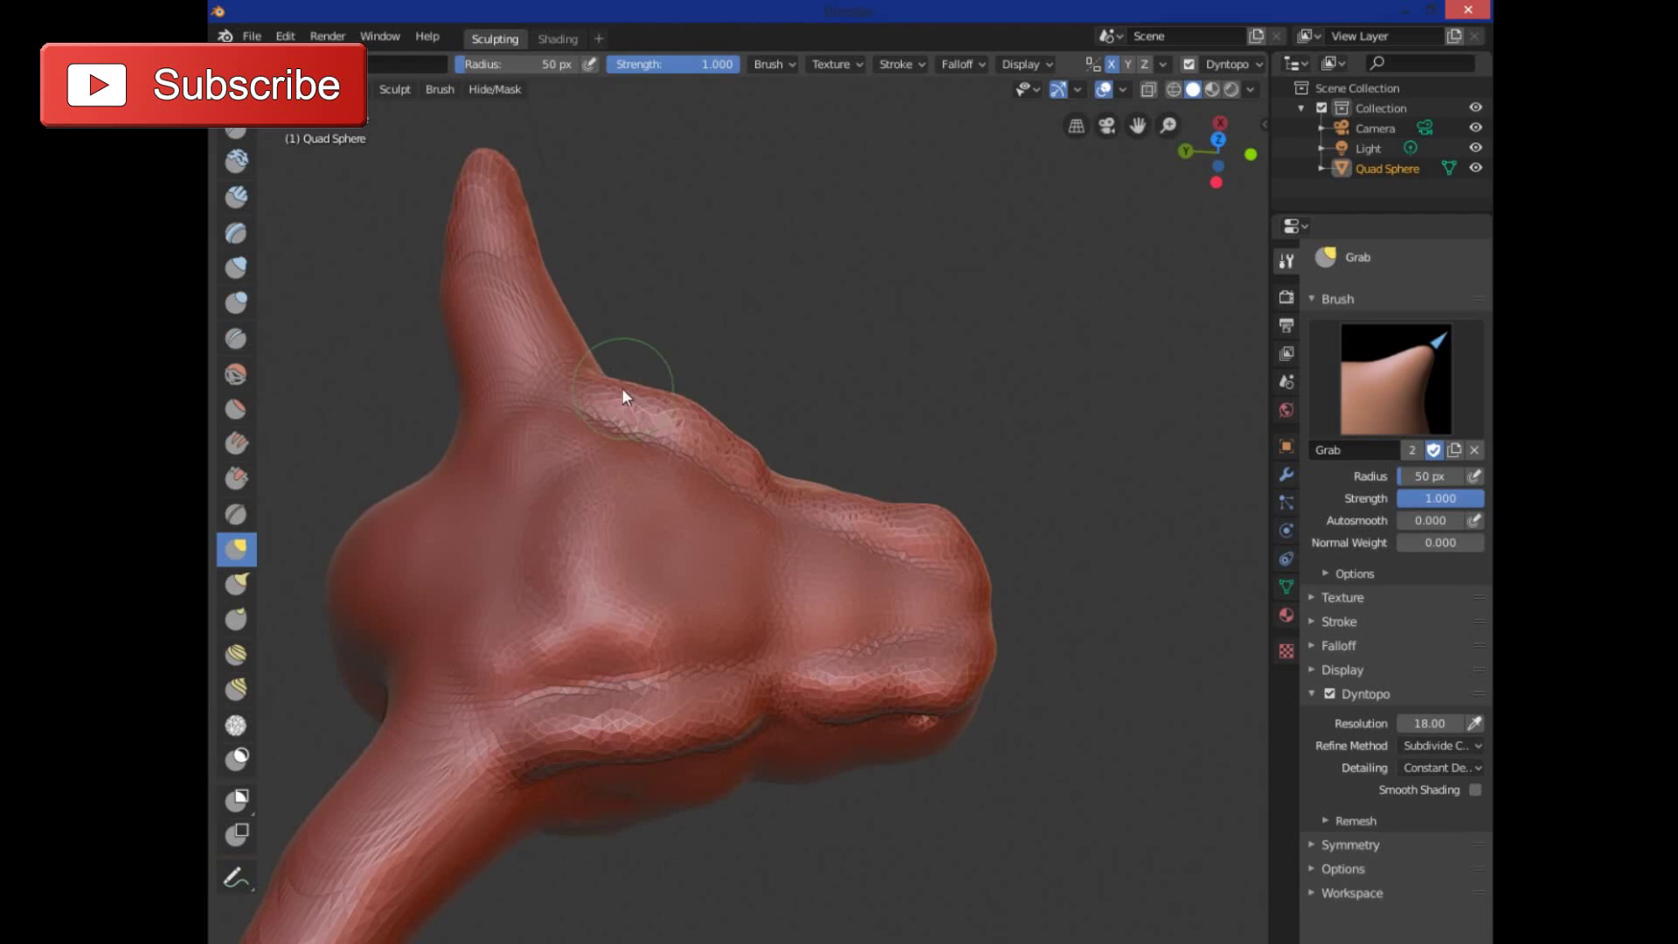
pyautogui.moveTo(613, 362)
pyautogui.mouseDown()
pyautogui.moveTo(624, 339)
pyautogui.moveTo(596, 334)
pyautogui.moveTo(615, 342)
pyautogui.mouseUp()
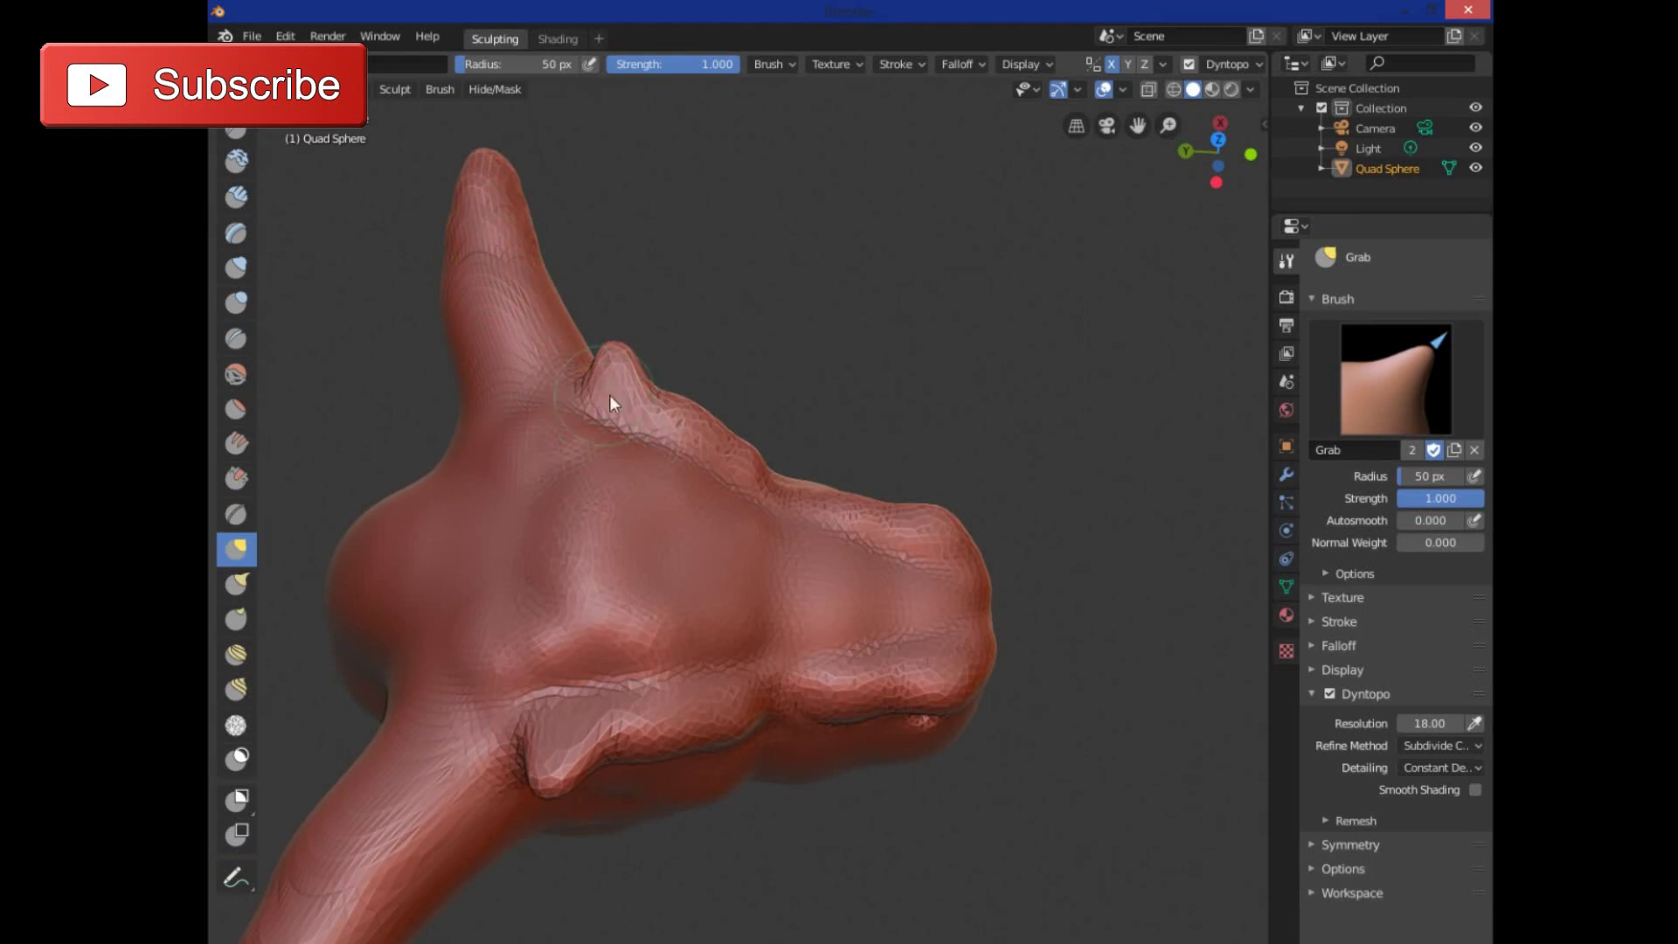
# - Grab two more small spikes out of the middle and front of the brow ridge
pyautogui.scroll(3, 635, 385)
pyautogui.moveTo(730, 254)
pyautogui.mouseDown(button='middle')
pyautogui.moveTo(742, 356)
pyautogui.moveTo(599, 367)
pyautogui.moveTo(513, 271)
pyautogui.moveTo(737, 364)
pyautogui.mouseUp(button='middle')
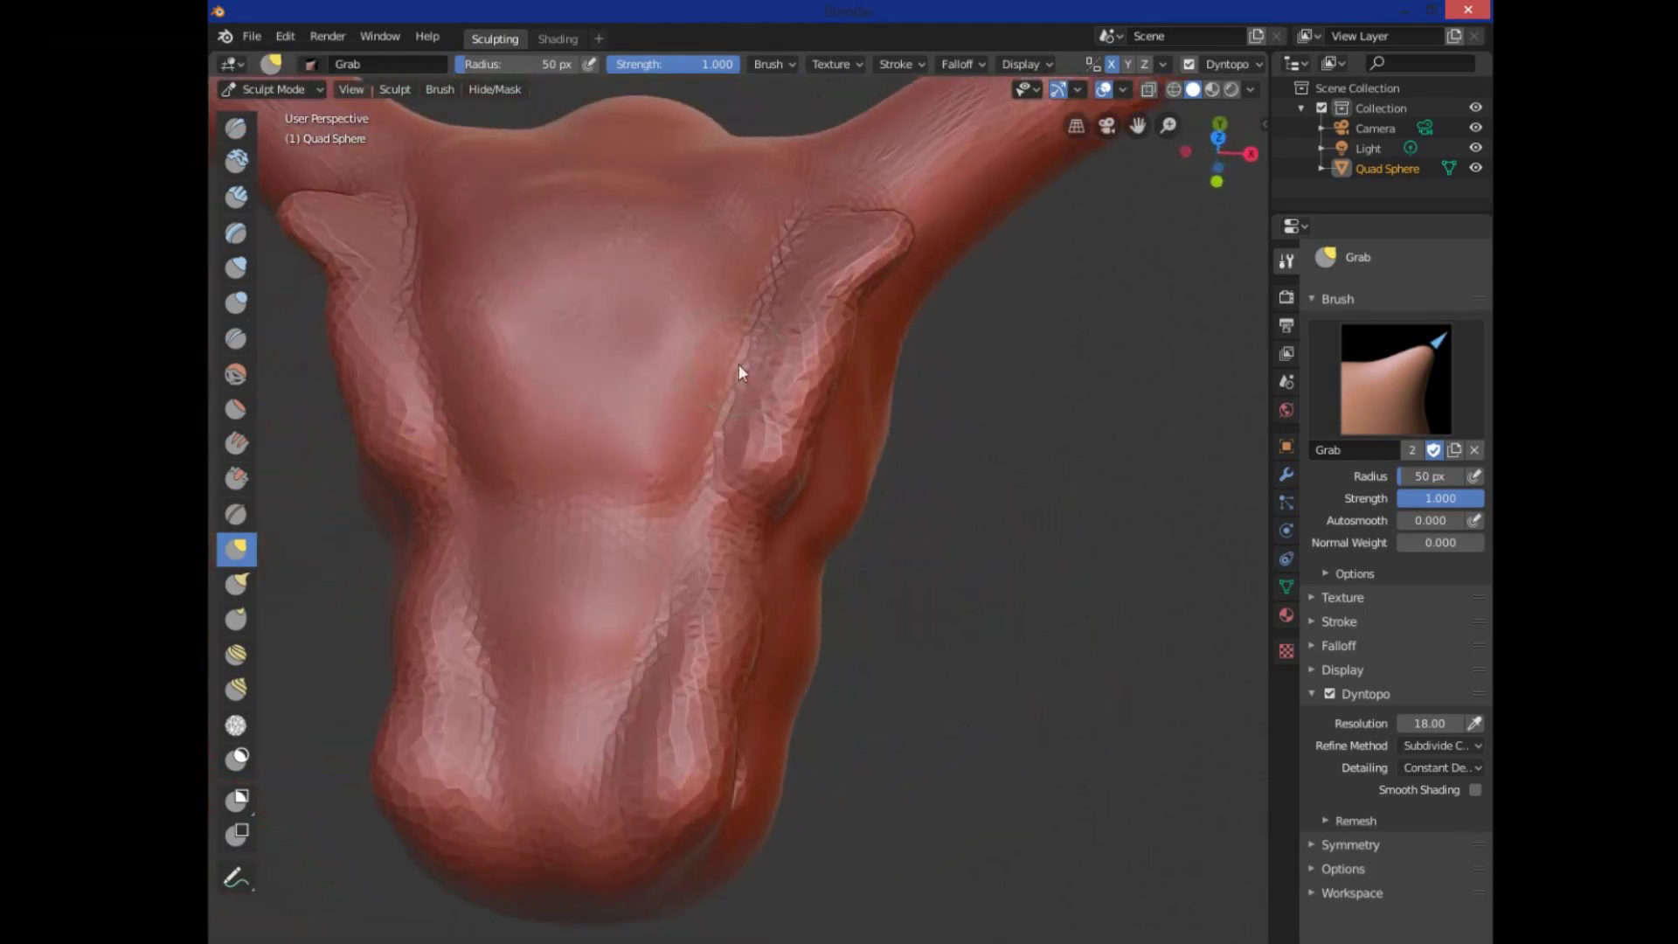
pyautogui.moveTo(839, 361)
pyautogui.mouseDown(button='middle')
pyautogui.moveTo(888, 372)
pyautogui.moveTo(961, 336)
pyautogui.mouseUp(button='middle')
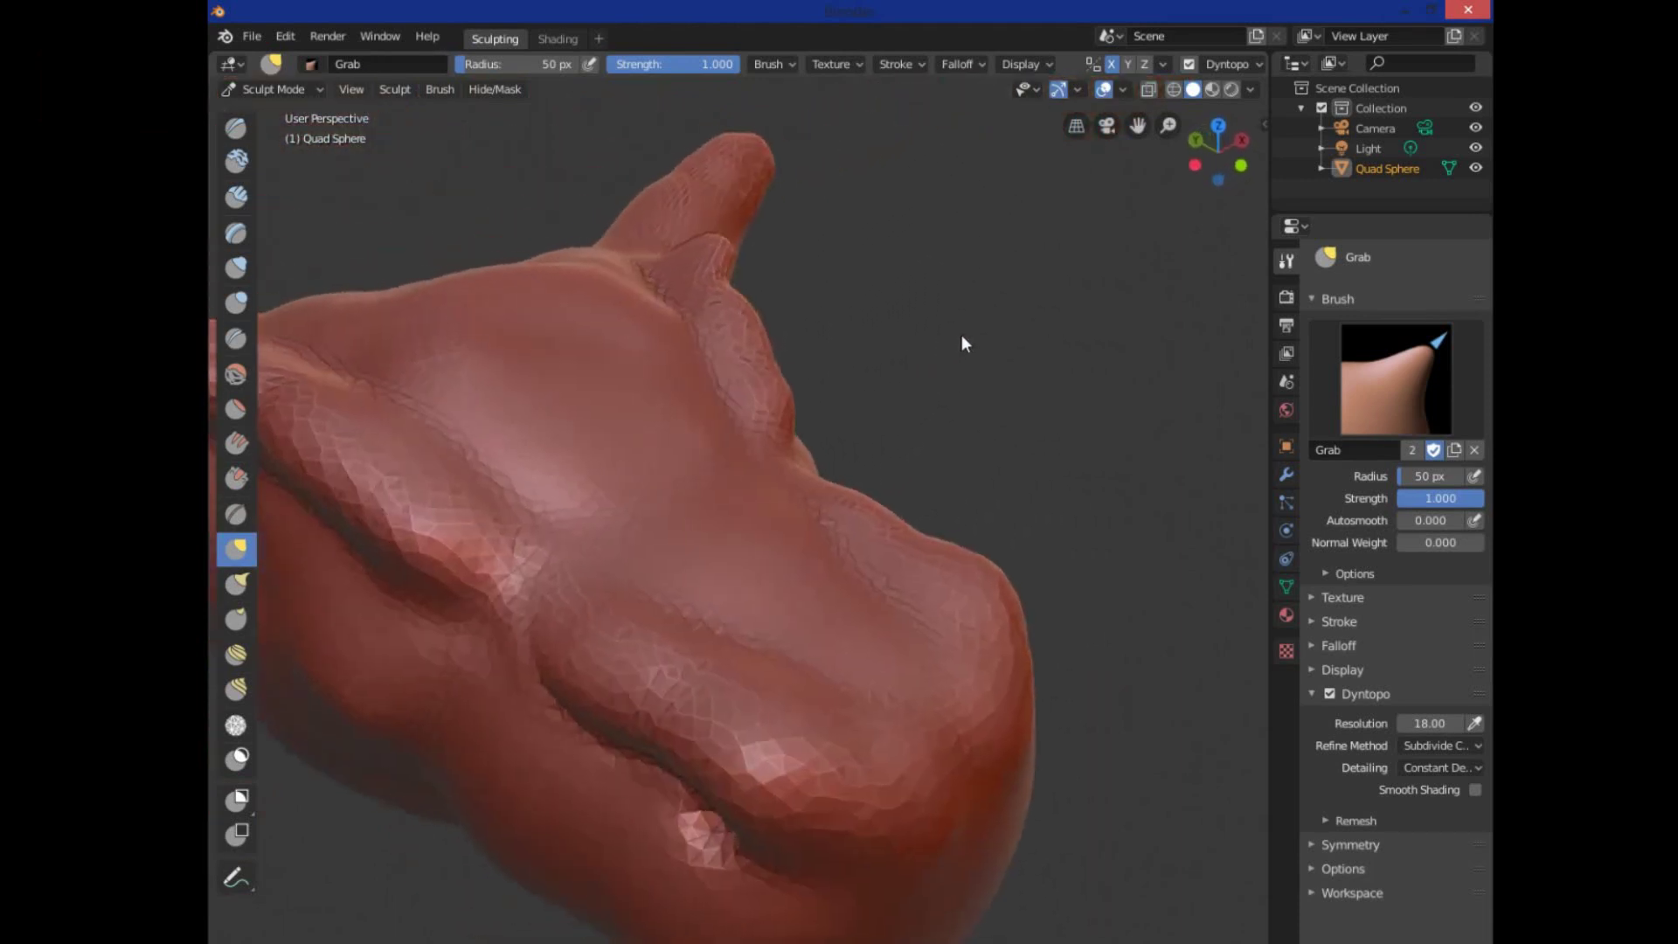
pyautogui.moveTo(744, 303); pyautogui.dragTo(757, 287)
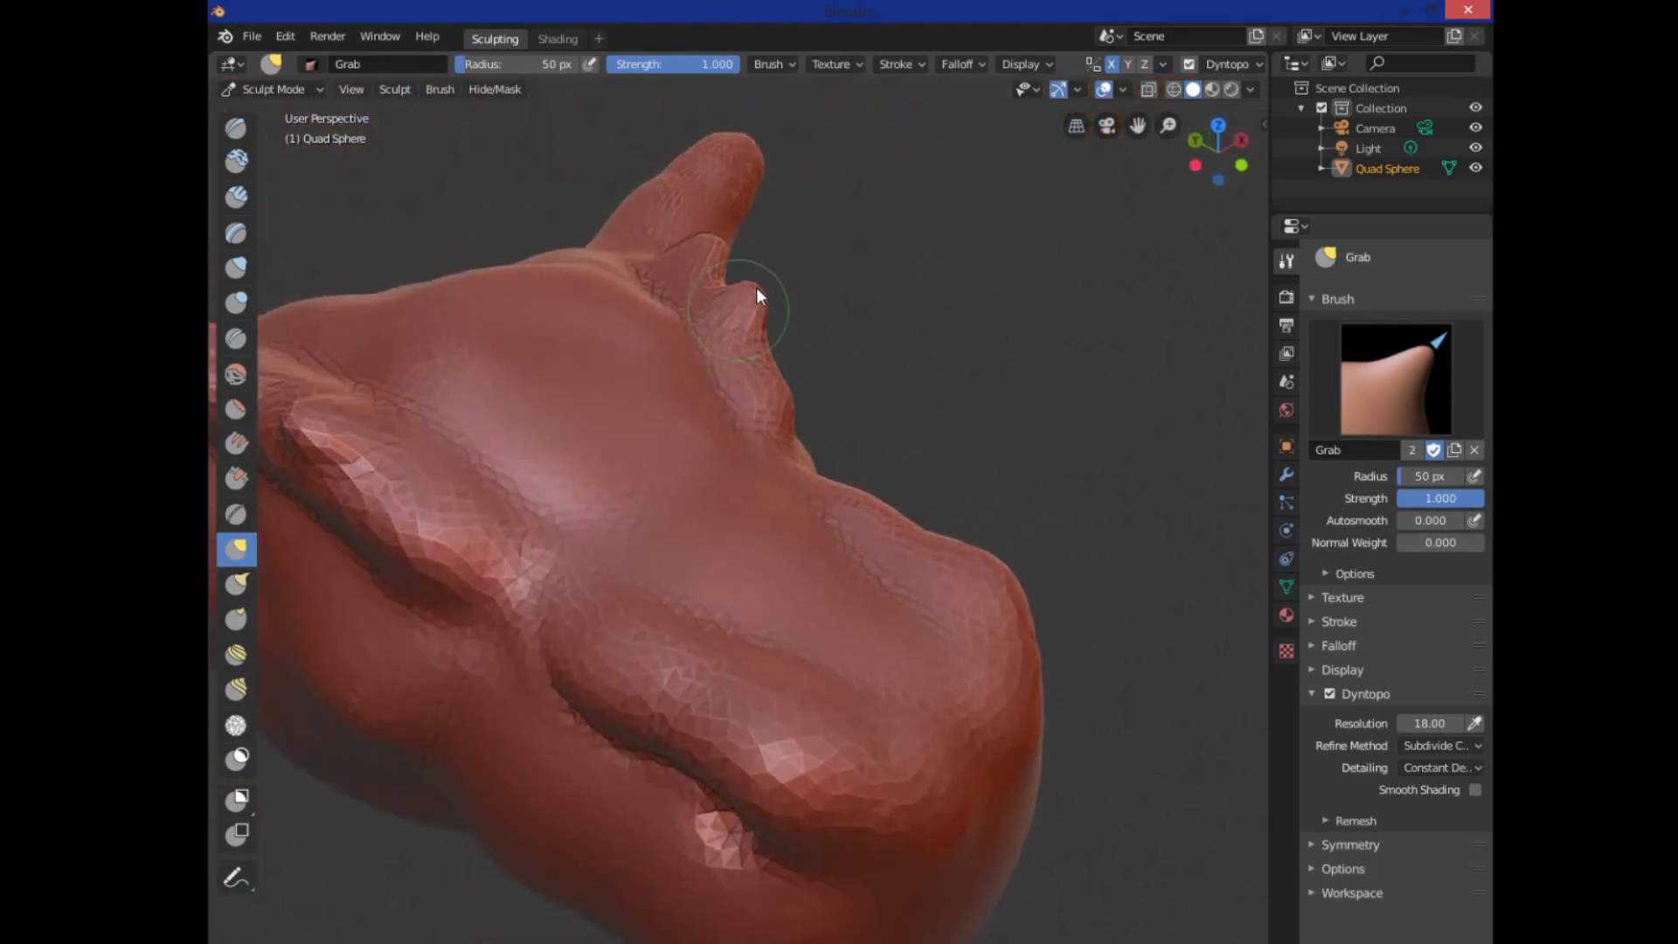
pyautogui.moveTo(782, 394); pyautogui.dragTo(803, 370)
# - Build up the rear, middle and front brow spikes with additive Draw brush strokes
pyautogui.moveTo(938, 348)
pyautogui.mouseDown(button='middle')
pyautogui.moveTo(501, 449)
pyautogui.moveTo(439, 444)
pyautogui.mouseUp(button='middle')
pyautogui.click(236, 127)
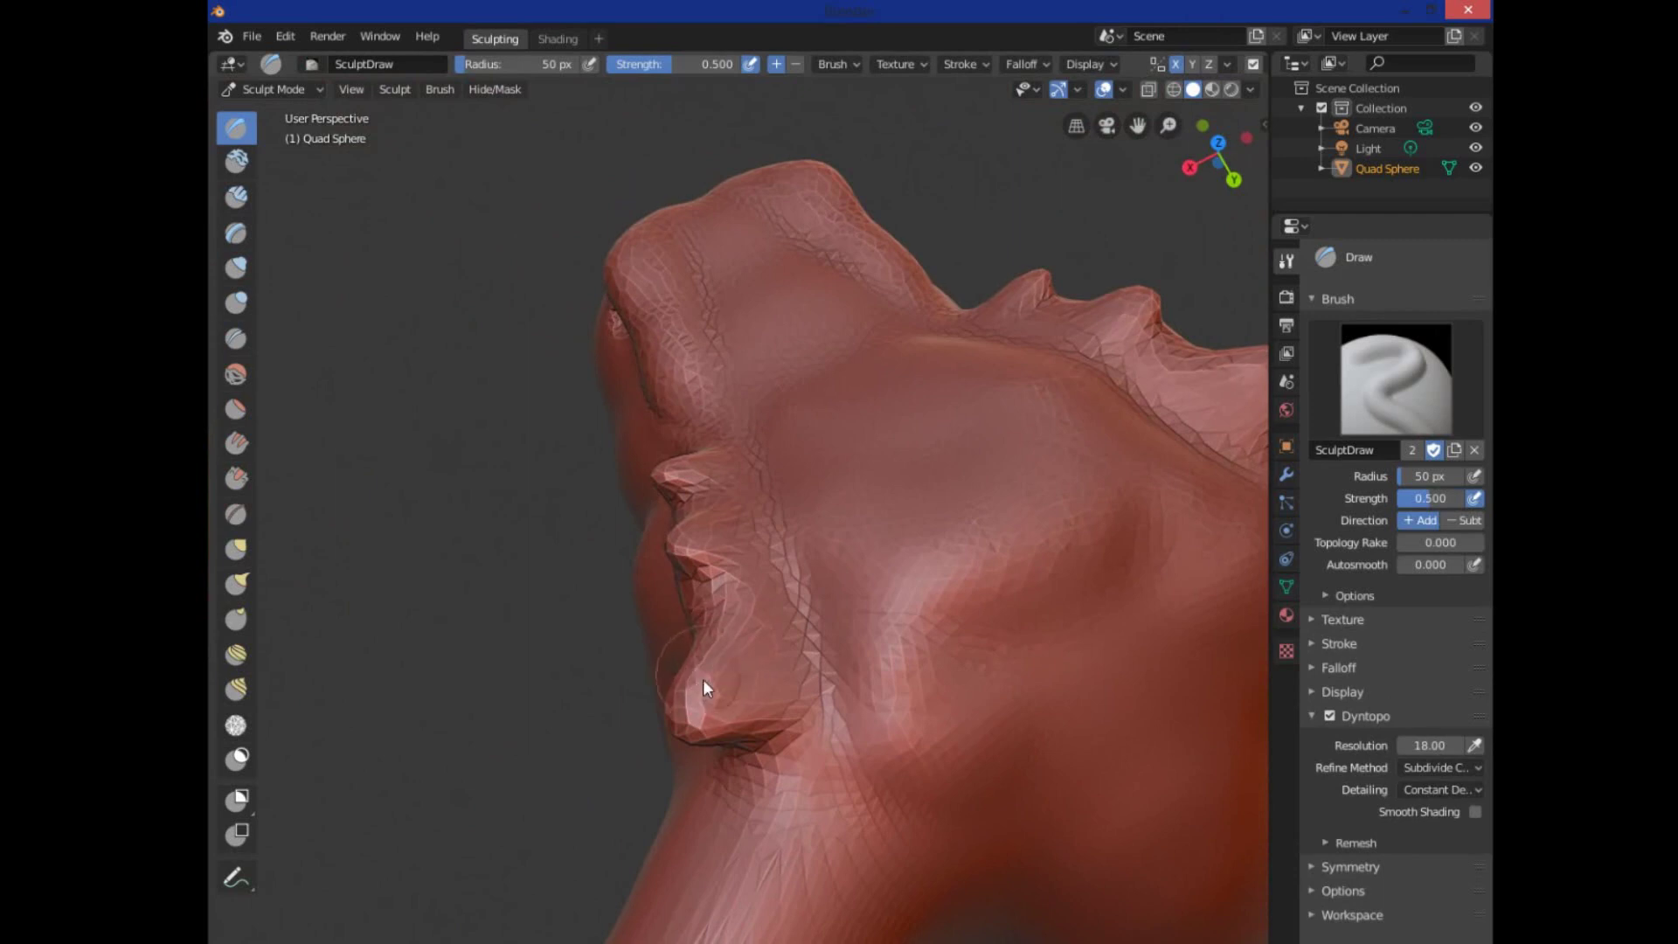
pyautogui.moveTo(703, 759)
pyautogui.mouseDown(button='middle')
pyautogui.moveTo(899, 812)
pyautogui.moveTo(942, 670)
pyautogui.mouseUp(button='middle')
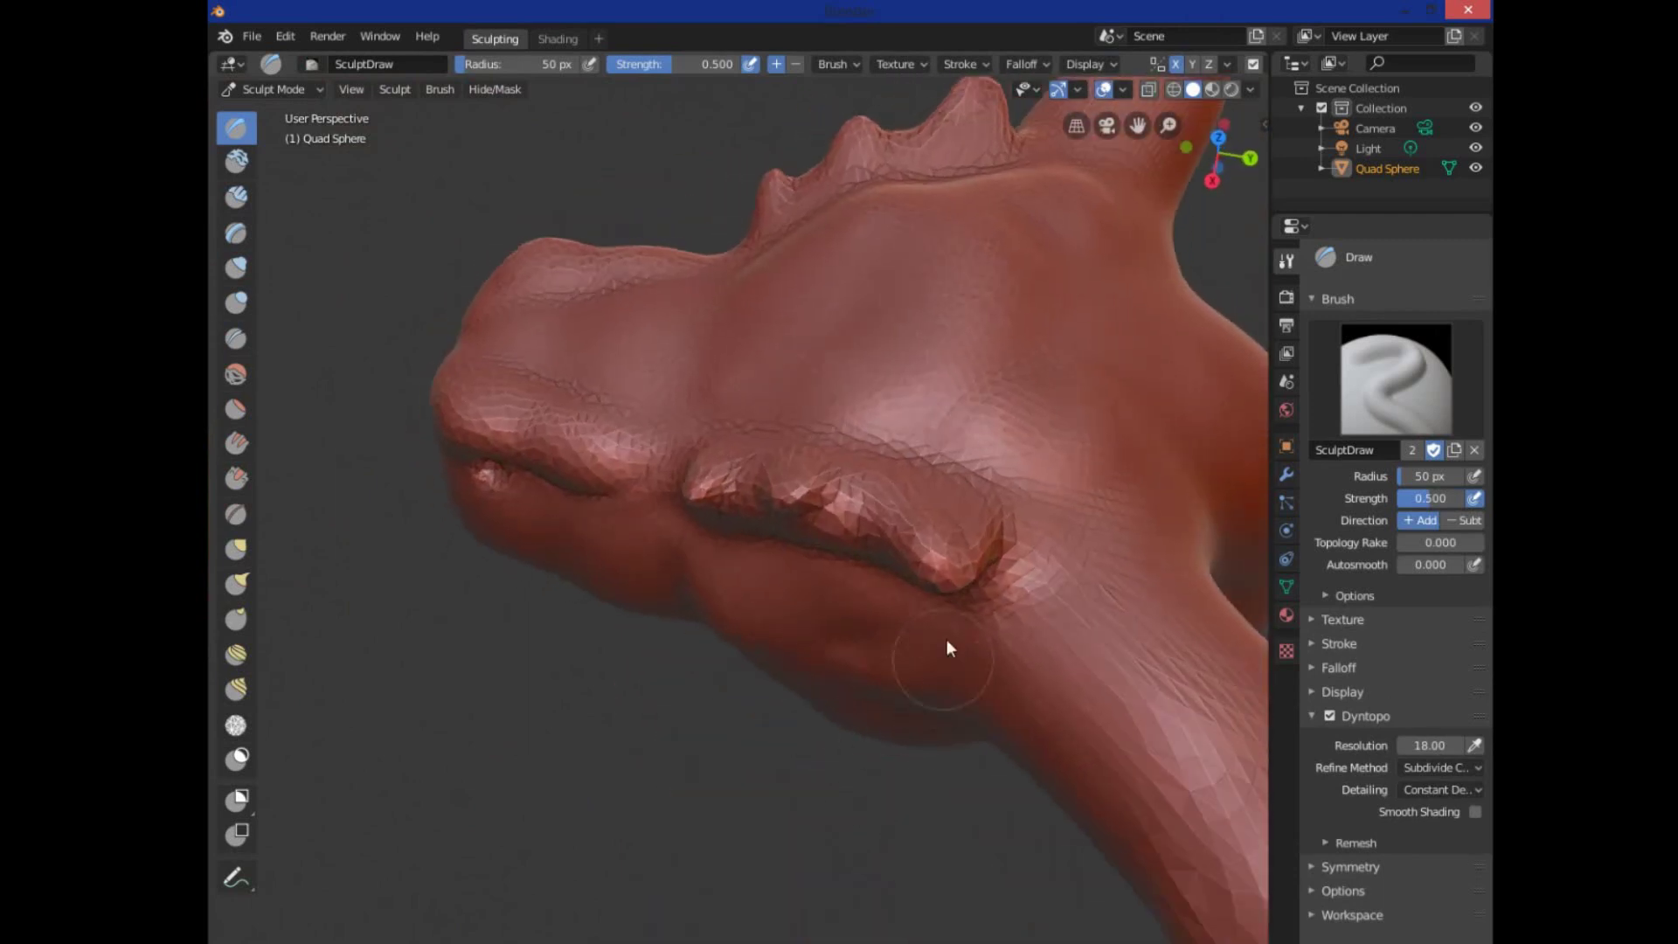
pyautogui.moveTo(953, 564)
pyautogui.mouseDown()
pyautogui.moveTo(964, 527)
pyautogui.moveTo(938, 508)
pyautogui.mouseUp()
pyautogui.moveTo(785, 489)
pyautogui.mouseDown(button='middle')
pyautogui.moveTo(921, 647)
pyautogui.moveTo(964, 584)
pyautogui.mouseUp(button='middle')
pyautogui.scroll(5, 865, 338)
pyautogui.moveTo(910, 373); pyautogui.dragTo(924, 399)
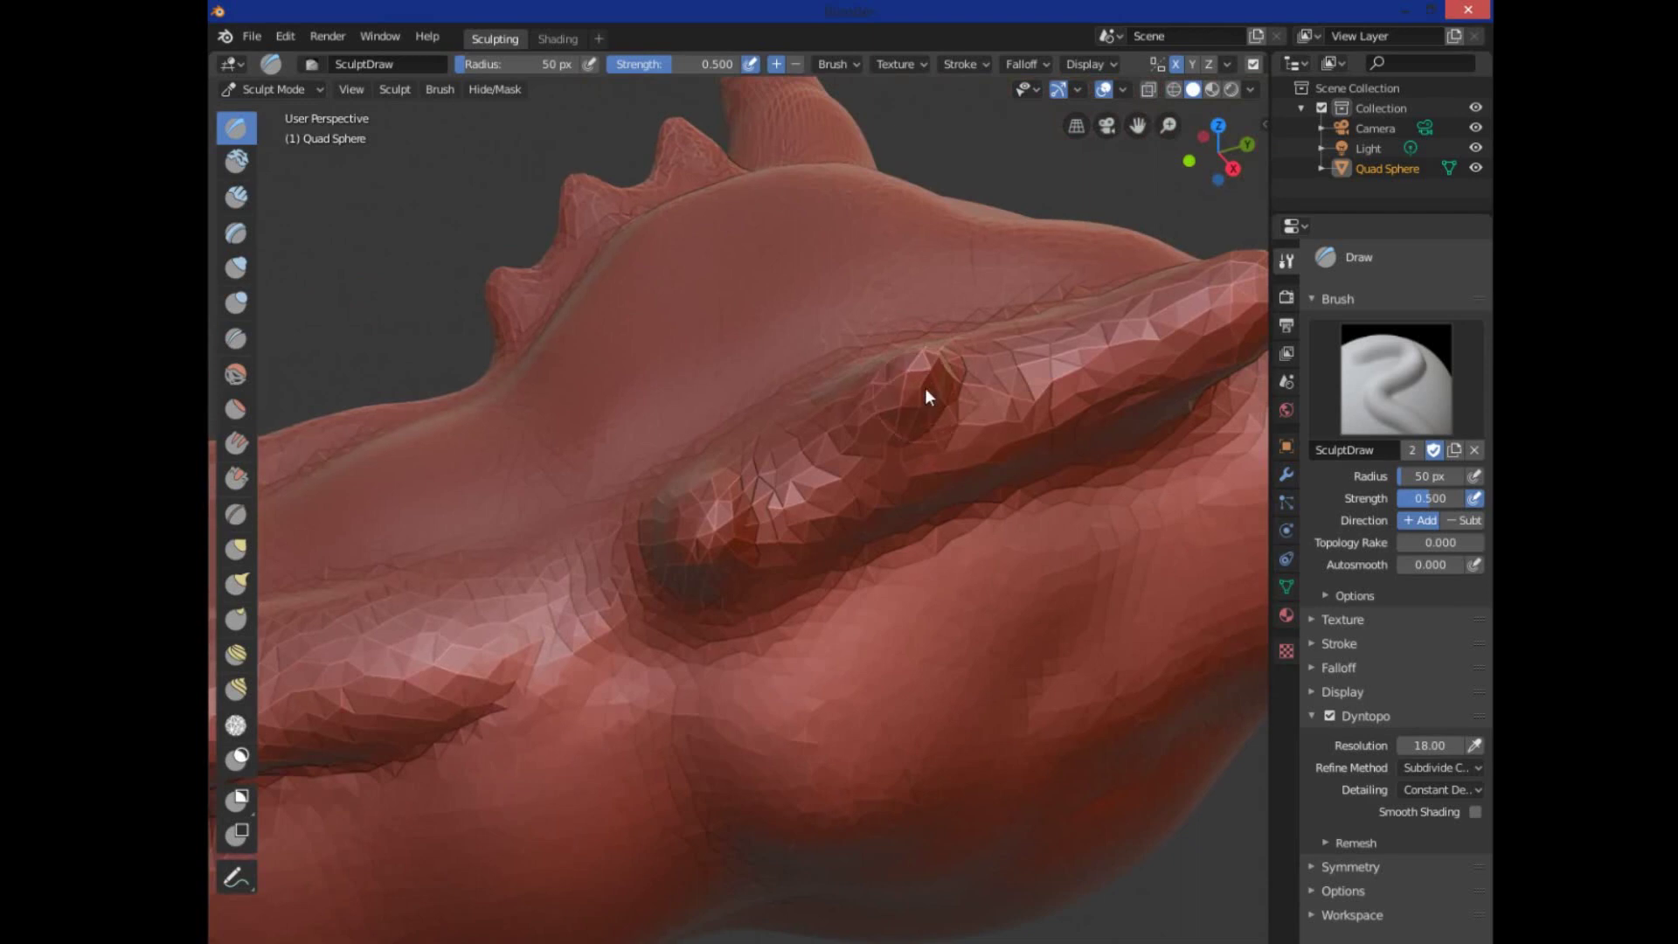
pyautogui.moveTo(723, 501); pyautogui.dragTo(722, 506)
# - Try to form a raised band around the base of the horn with the Layer brush, undoing each stroke
pyautogui.scroll(-4, 720, 573)
pyautogui.moveTo(629, 700); pyautogui.dragTo(666, 618, button='middle')
pyautogui.moveTo(943, 645); pyautogui.dragTo(1032, 669, button='middle')
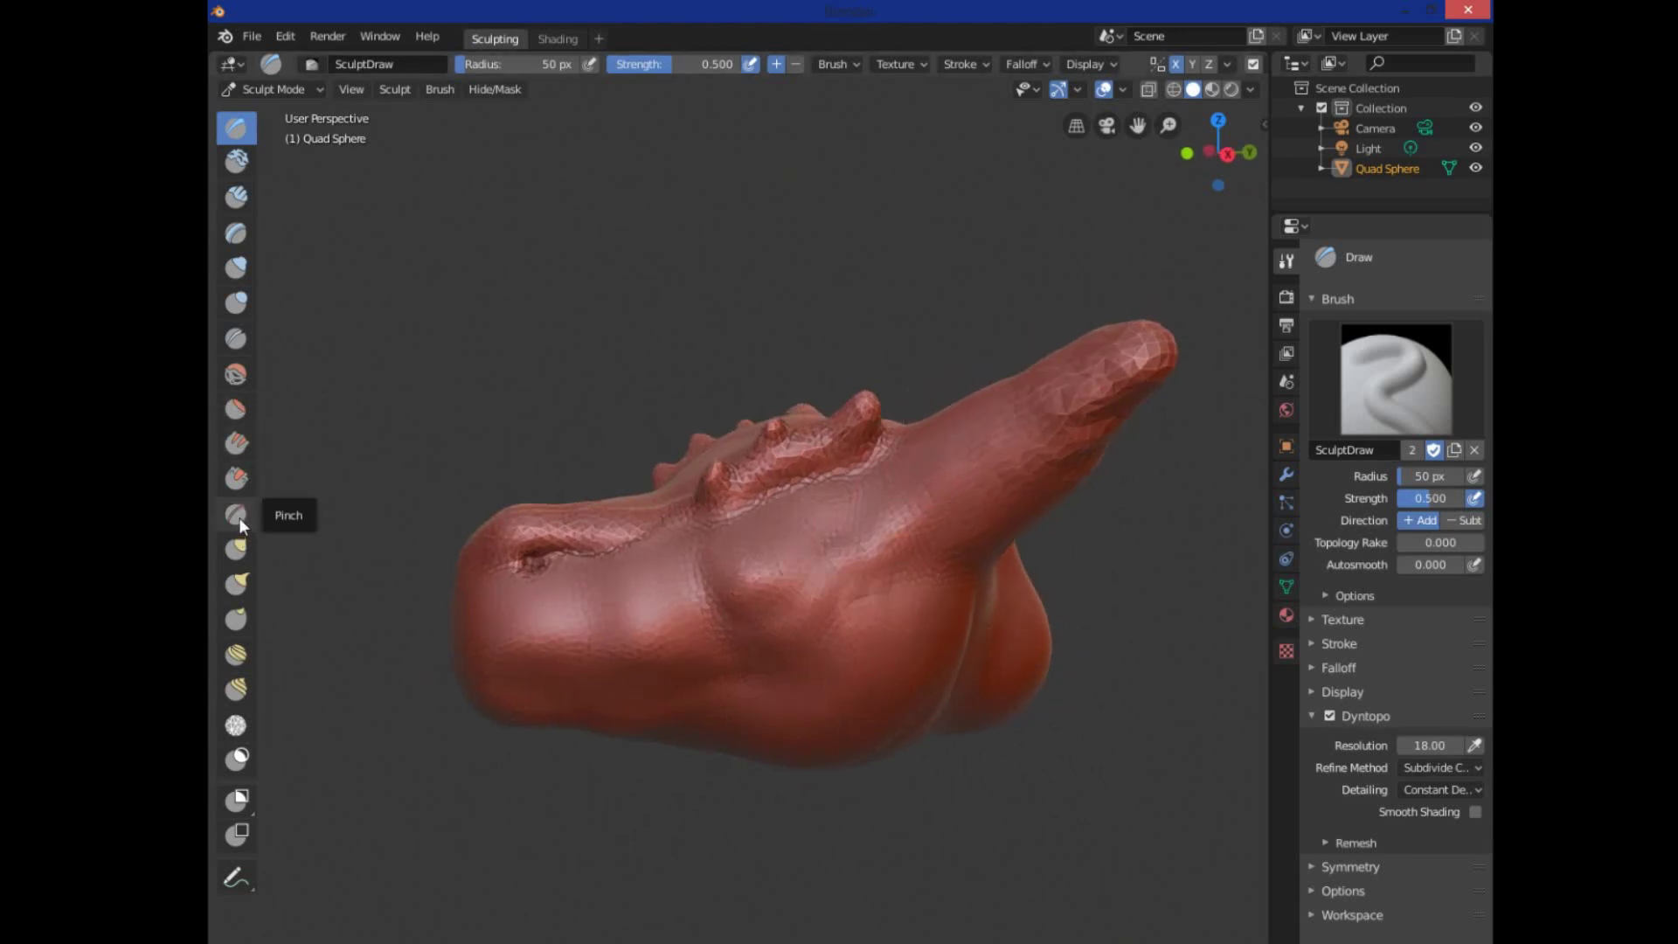
pyautogui.click(235, 246)
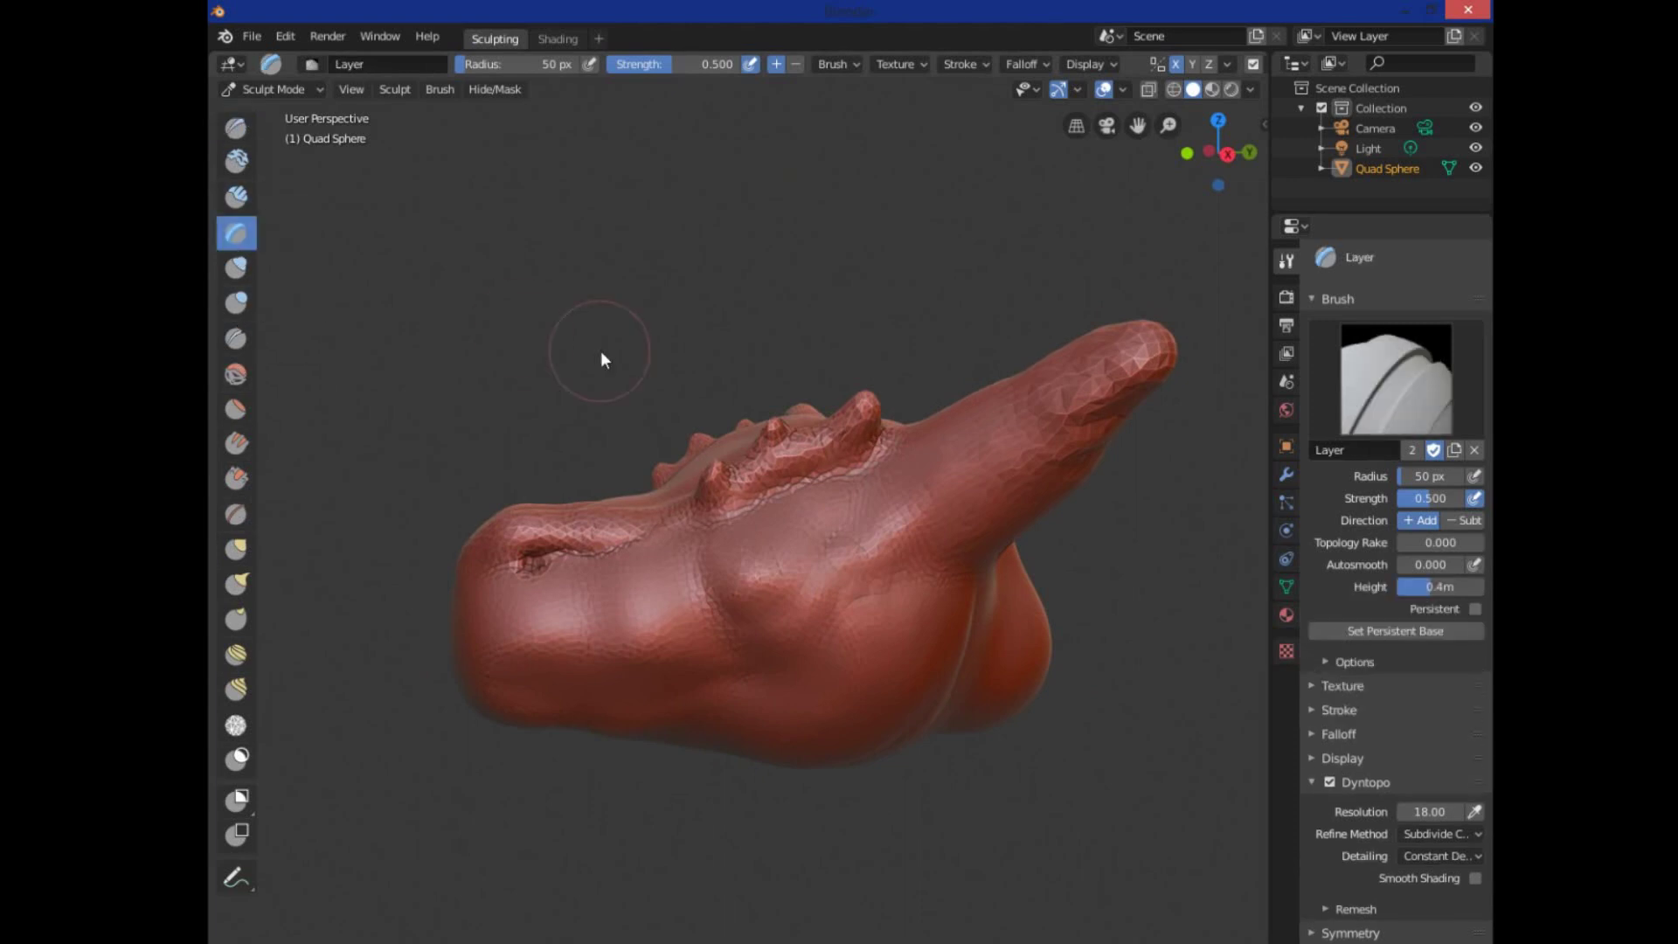
pyautogui.moveTo(989, 459)
pyautogui.mouseDown()
pyautogui.moveTo(989, 509)
pyautogui.moveTo(1004, 375)
pyautogui.moveTo(1040, 499)
pyautogui.moveTo(1052, 360)
pyautogui.moveTo(1070, 459)
pyautogui.moveTo(1088, 388)
pyautogui.mouseUp()
pyautogui.hotkey('ctrl', 'z')
pyautogui.moveTo(857, 673); pyautogui.dragTo(964, 702, button='middle')
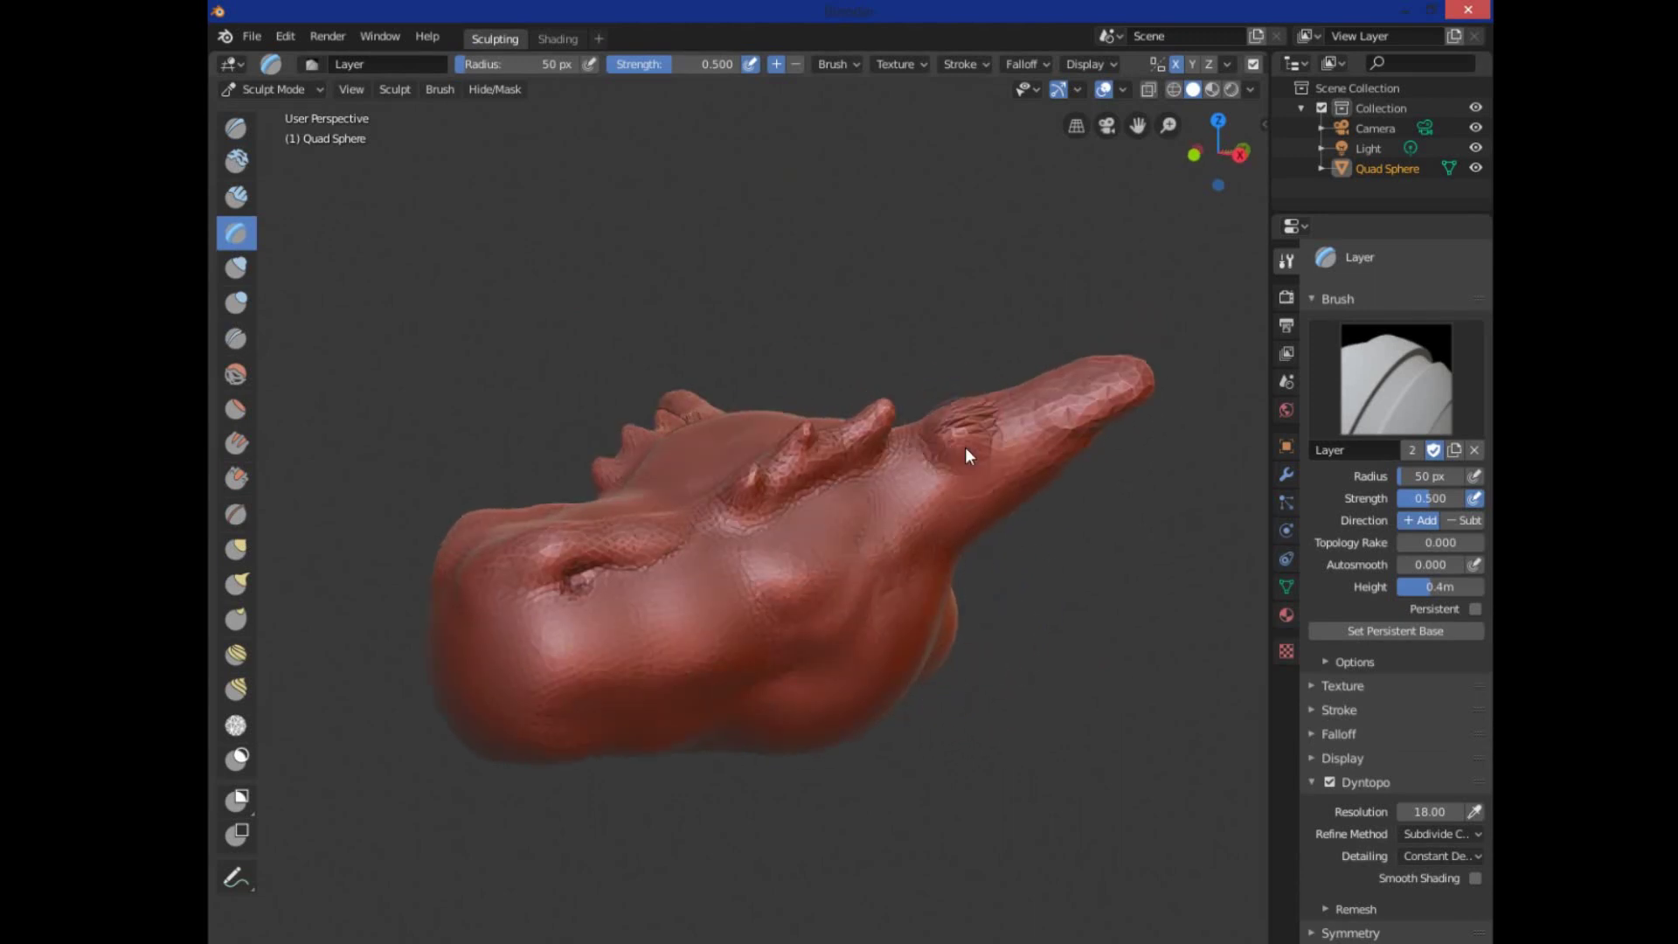
pyautogui.scroll(5, 973, 462)
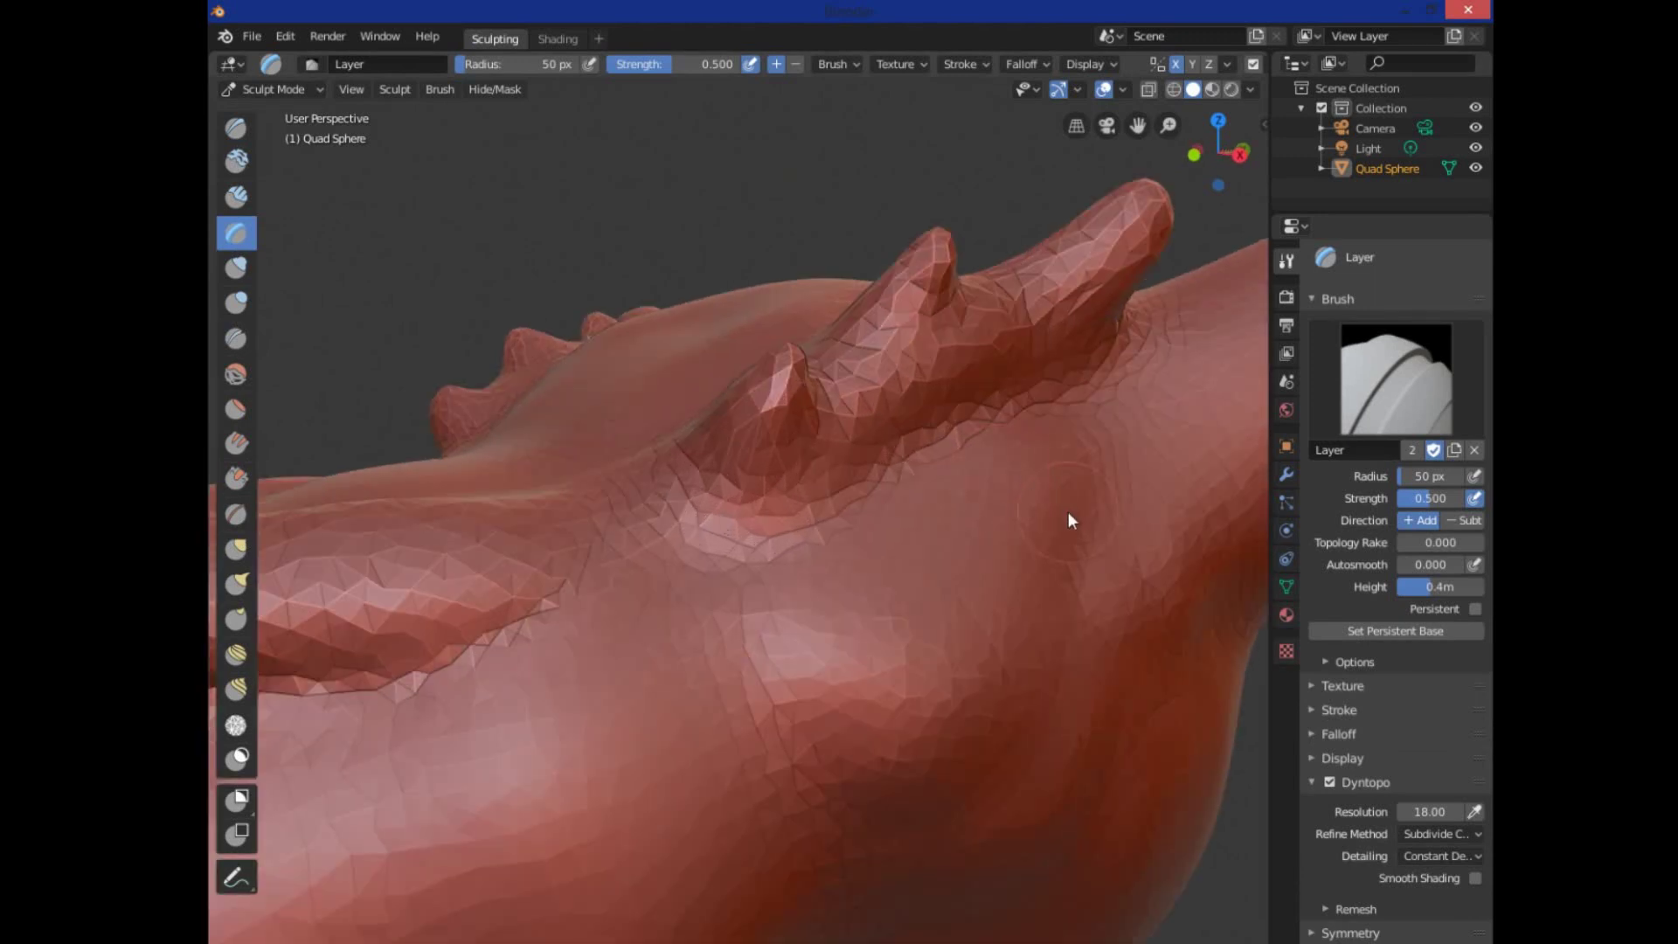
pyautogui.moveTo(840, 445)
pyautogui.mouseDown()
pyautogui.moveTo(889, 577)
pyautogui.moveTo(925, 629)
pyautogui.moveTo(967, 651)
pyautogui.mouseUp()
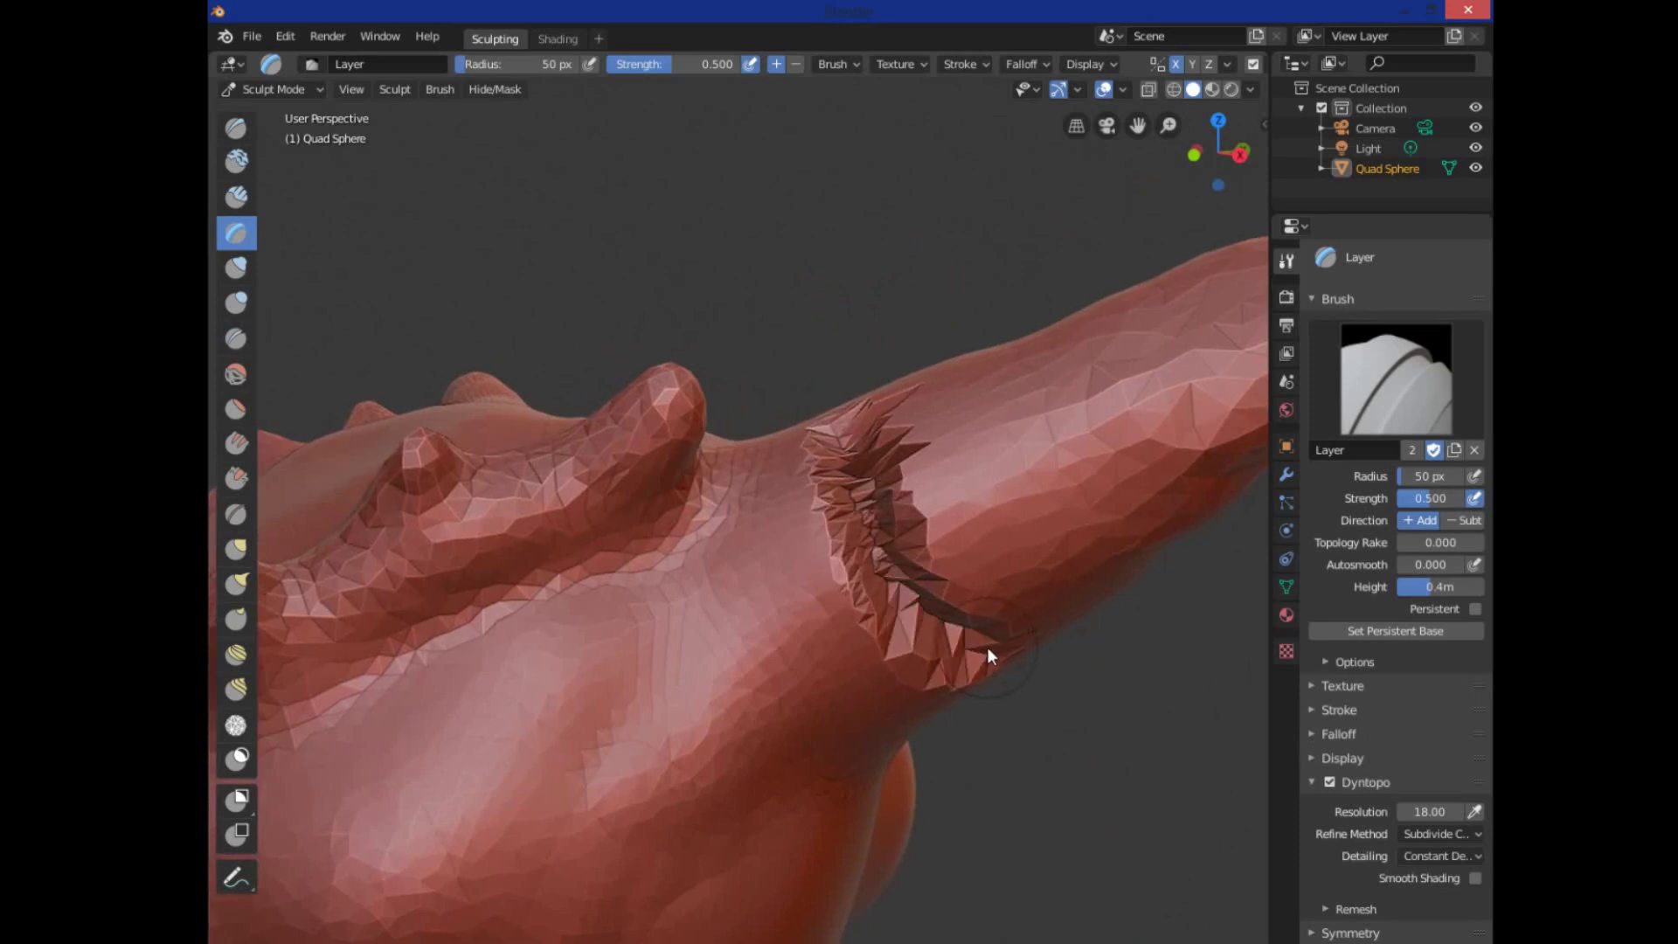
pyautogui.hotkey('ctrl', 'z')
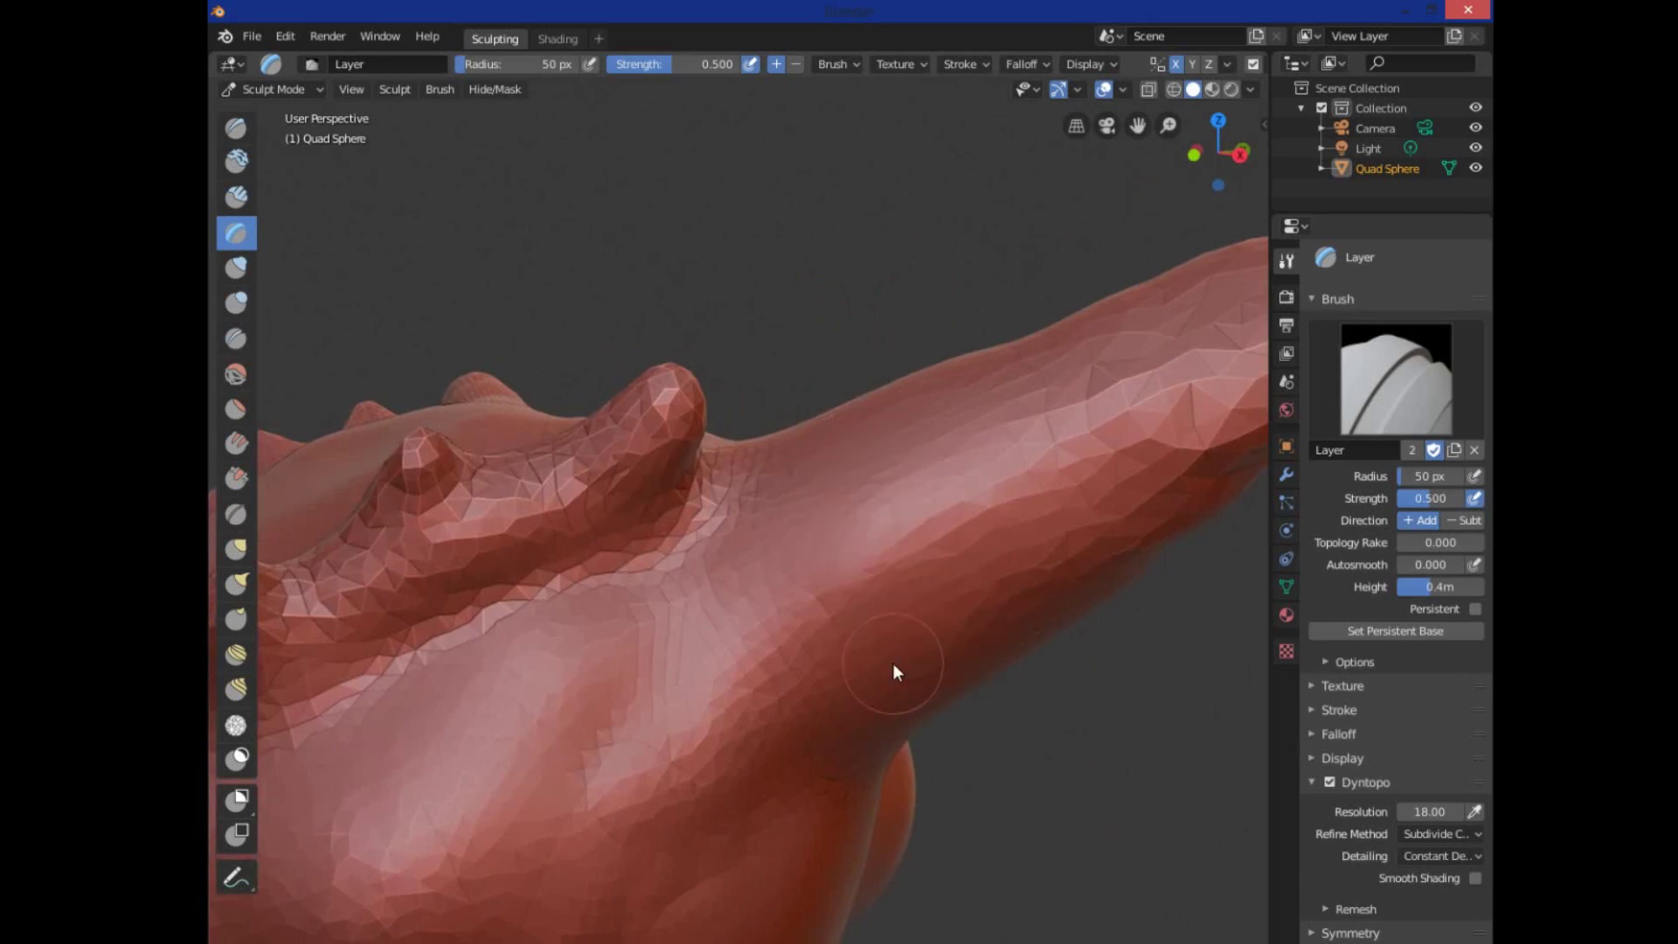
pyautogui.click(243, 406)
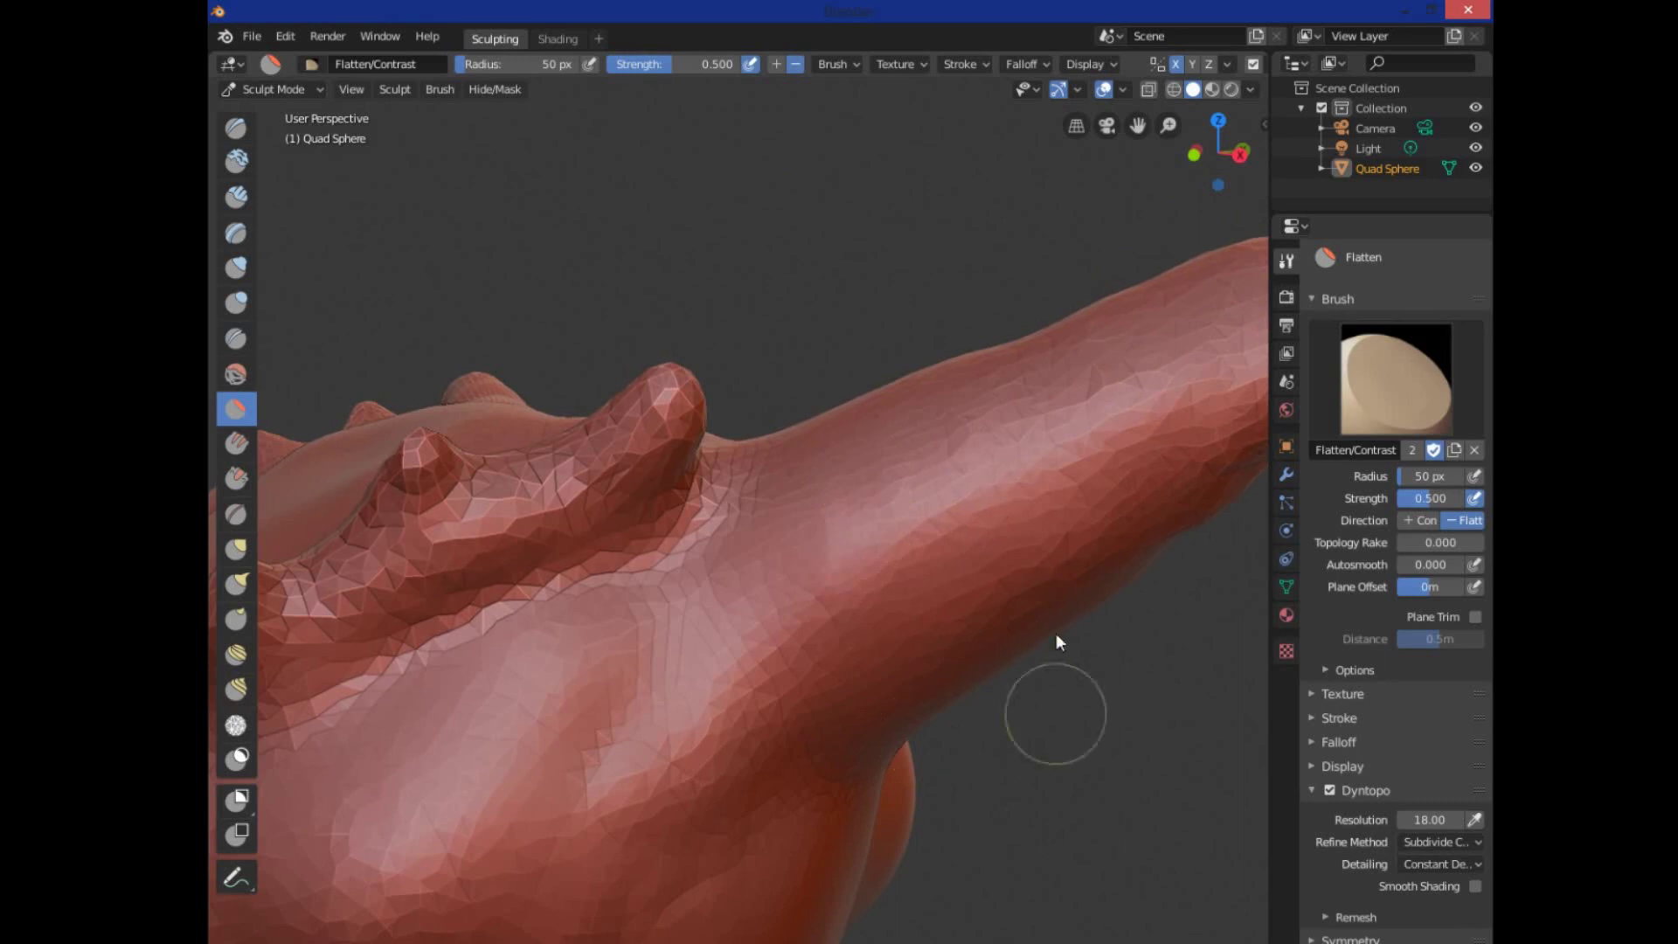
# - Carve a crease all around the base of the horn with the Crease brush
pyautogui.click(234, 343)
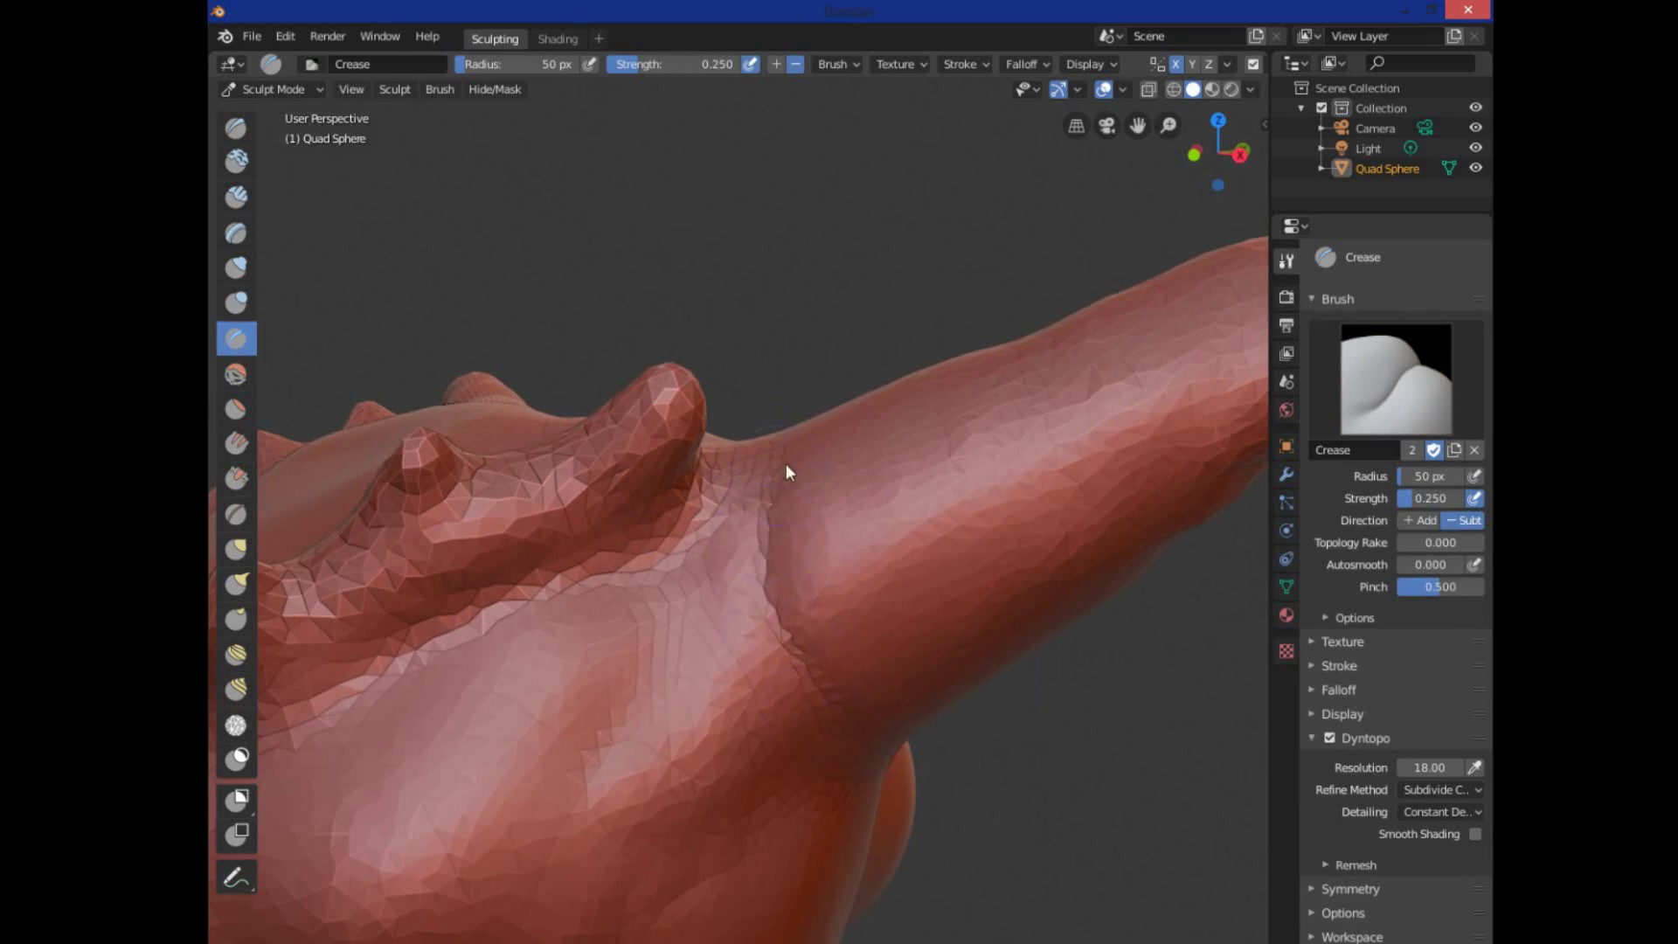
pyautogui.moveTo(1083, 745); pyautogui.dragTo(735, 671, button='middle')
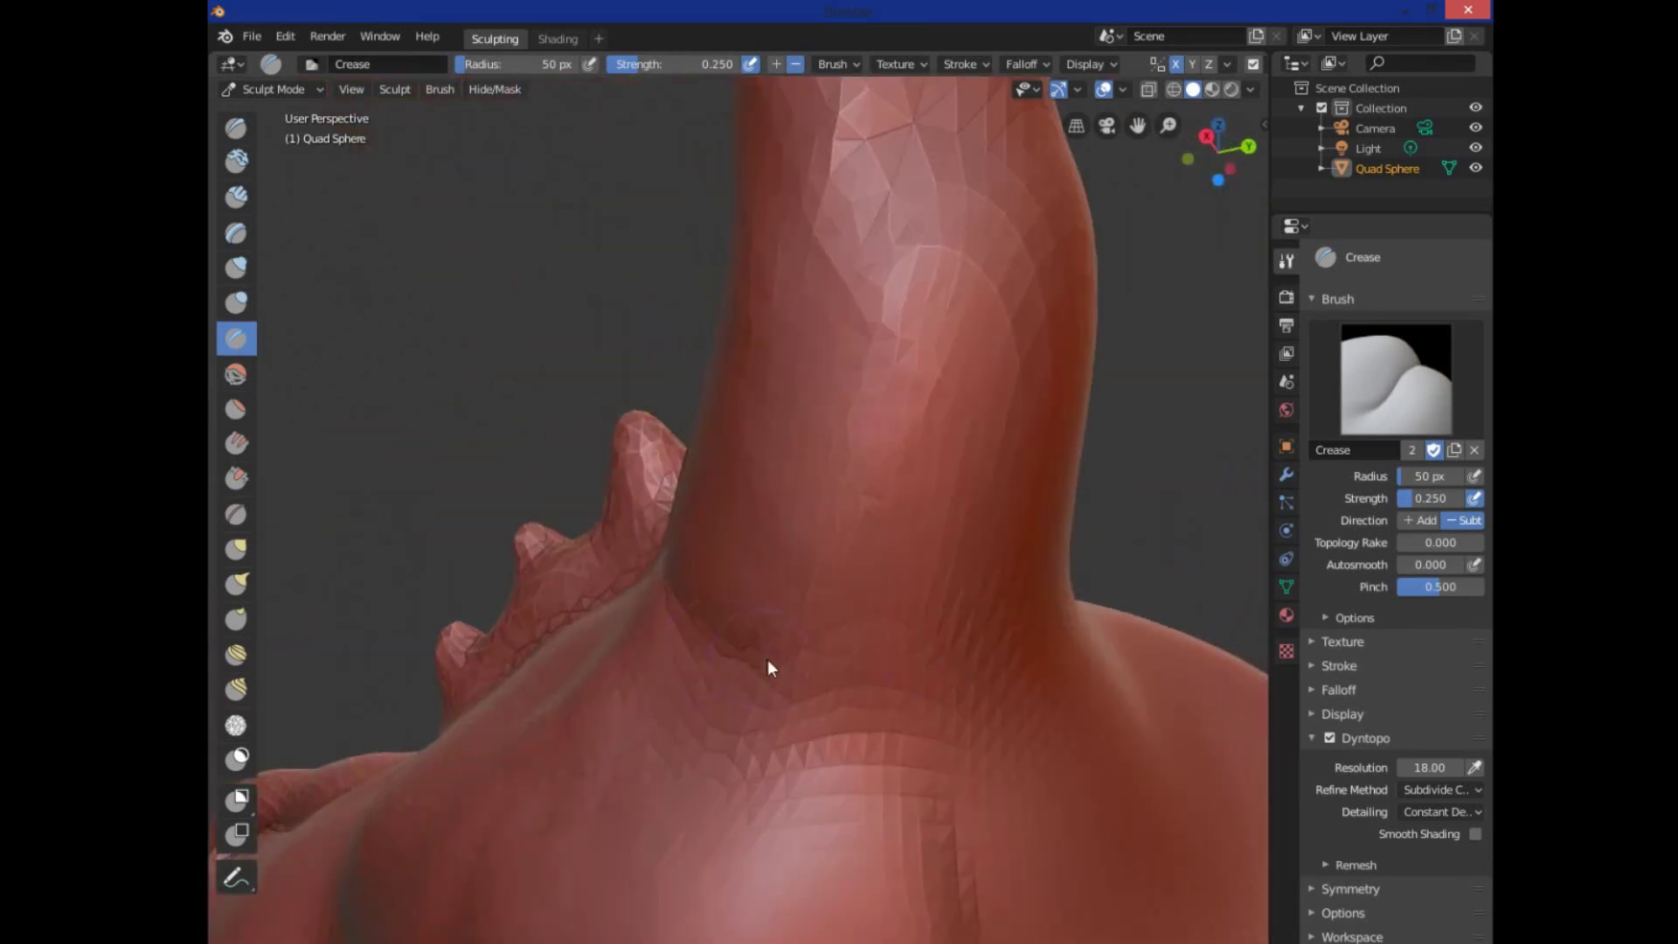
pyautogui.moveTo(1076, 620)
pyautogui.mouseDown()
pyautogui.moveTo(885, 712)
pyautogui.moveTo(749, 712)
pyautogui.moveTo(675, 633)
pyautogui.mouseUp()
pyautogui.moveTo(1047, 643); pyautogui.dragTo(721, 784, button='middle')
pyautogui.scroll(-2, 729, 765)
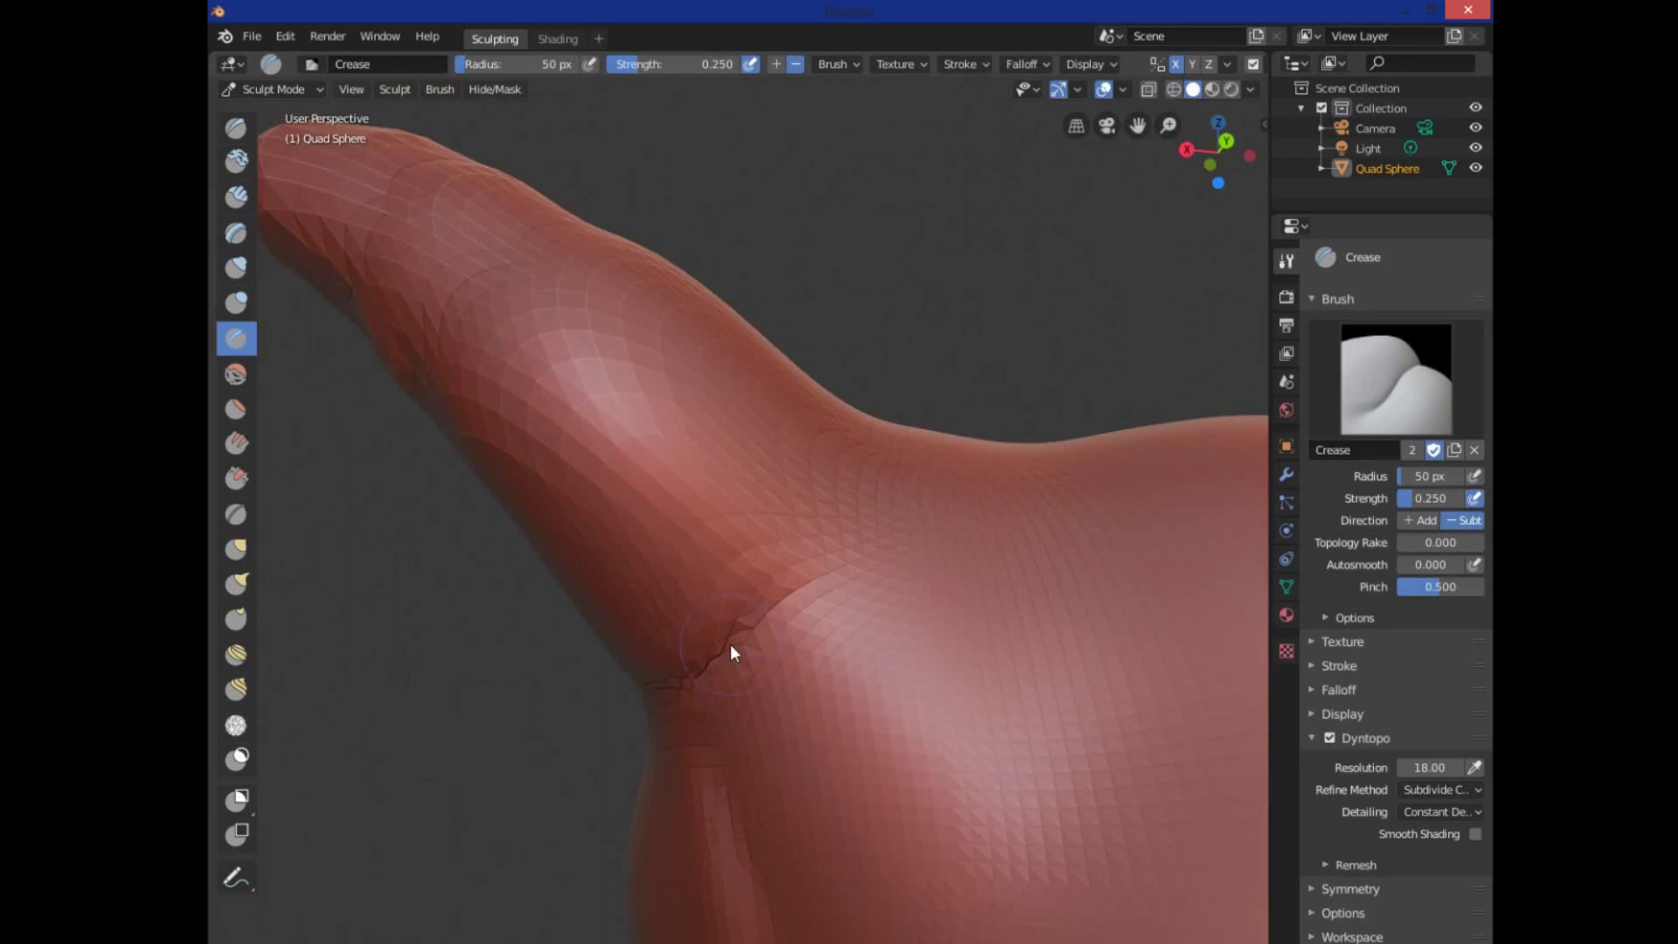
pyautogui.moveTo(858, 535); pyautogui.dragTo(746, 516, button='middle')
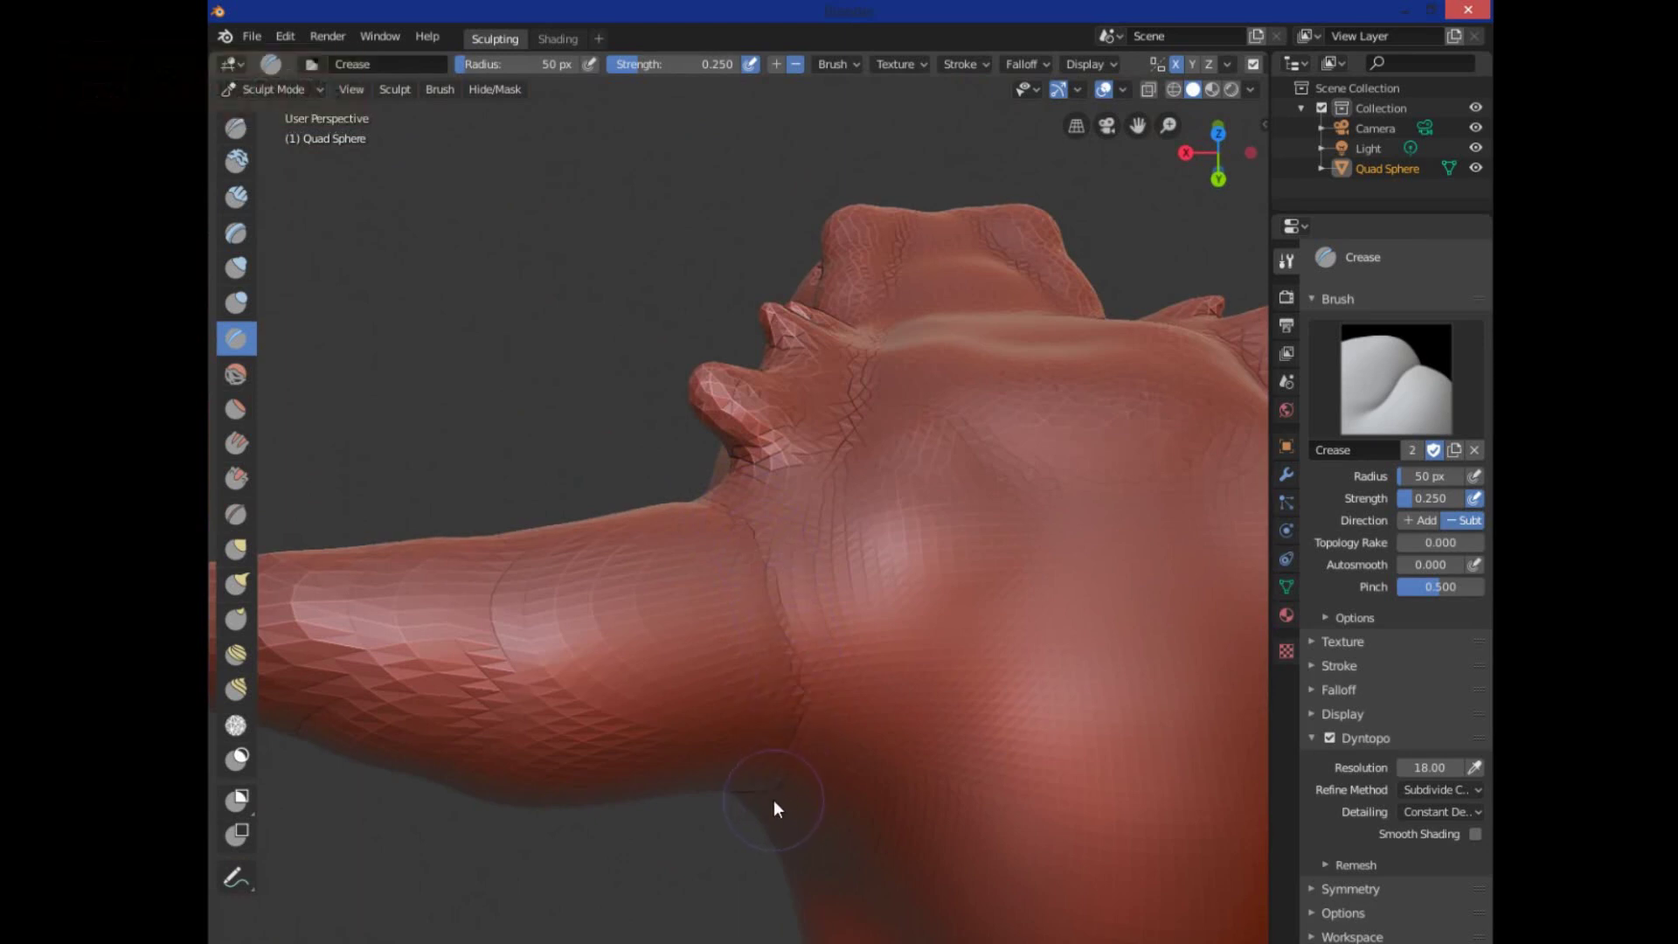
pyautogui.moveTo(810, 909); pyautogui.dragTo(857, 753, button='middle')
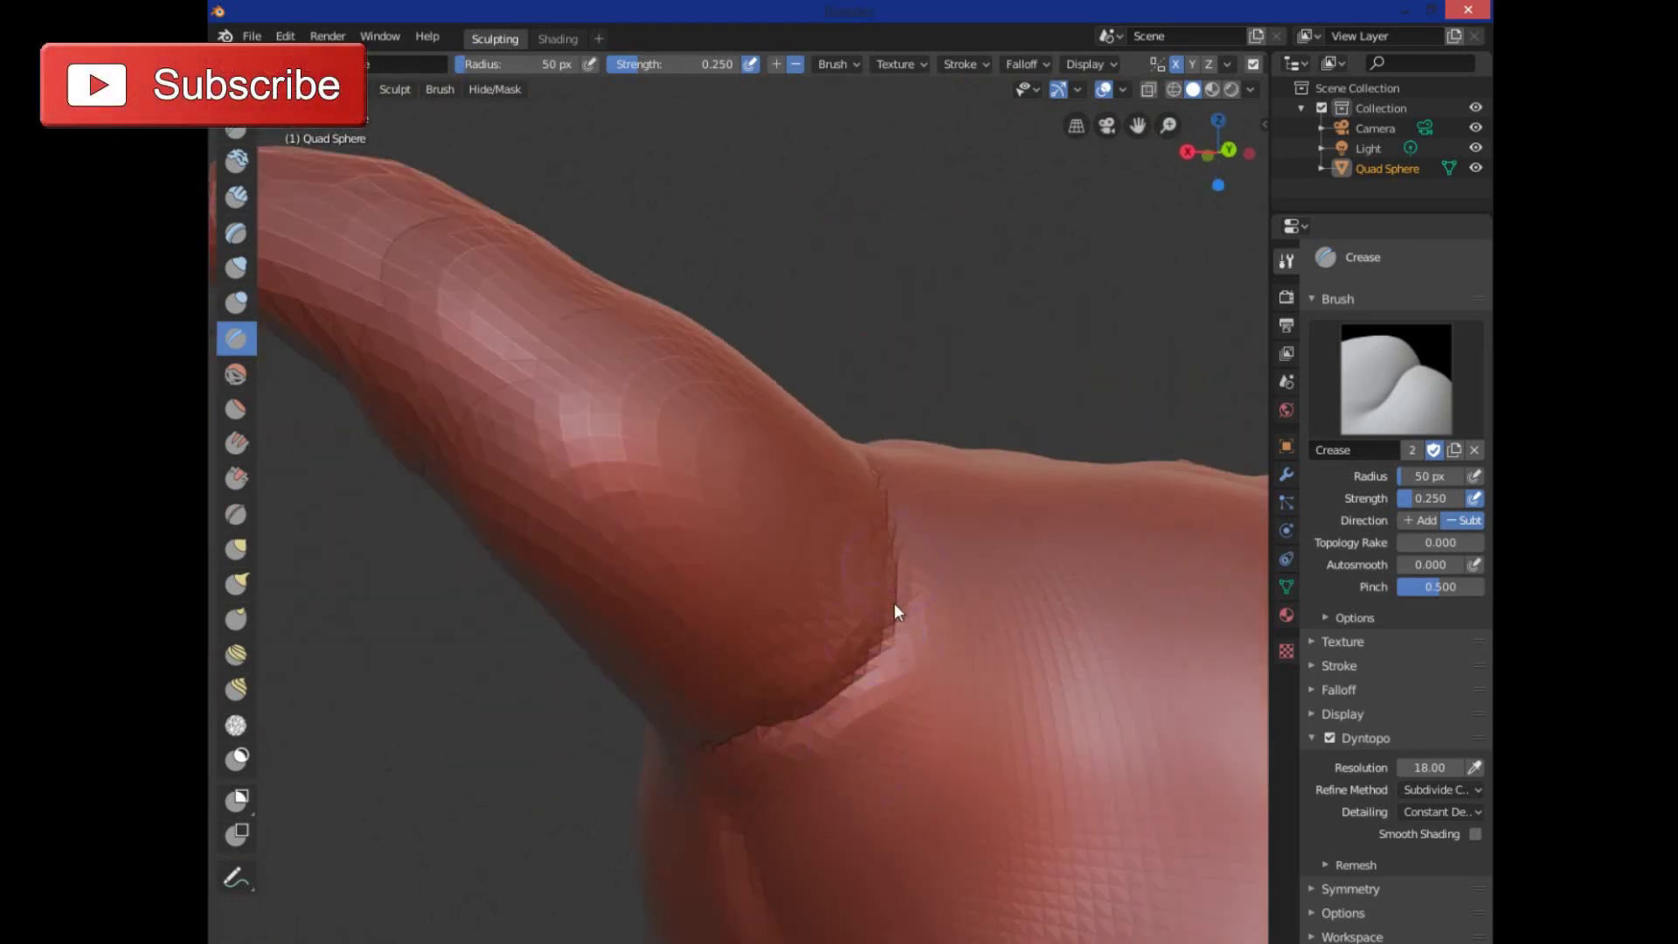
# - Narrow the outer part of the horn toward its tip with brush strokes
pyautogui.moveTo(896, 580); pyautogui.dragTo(821, 723, button='middle')
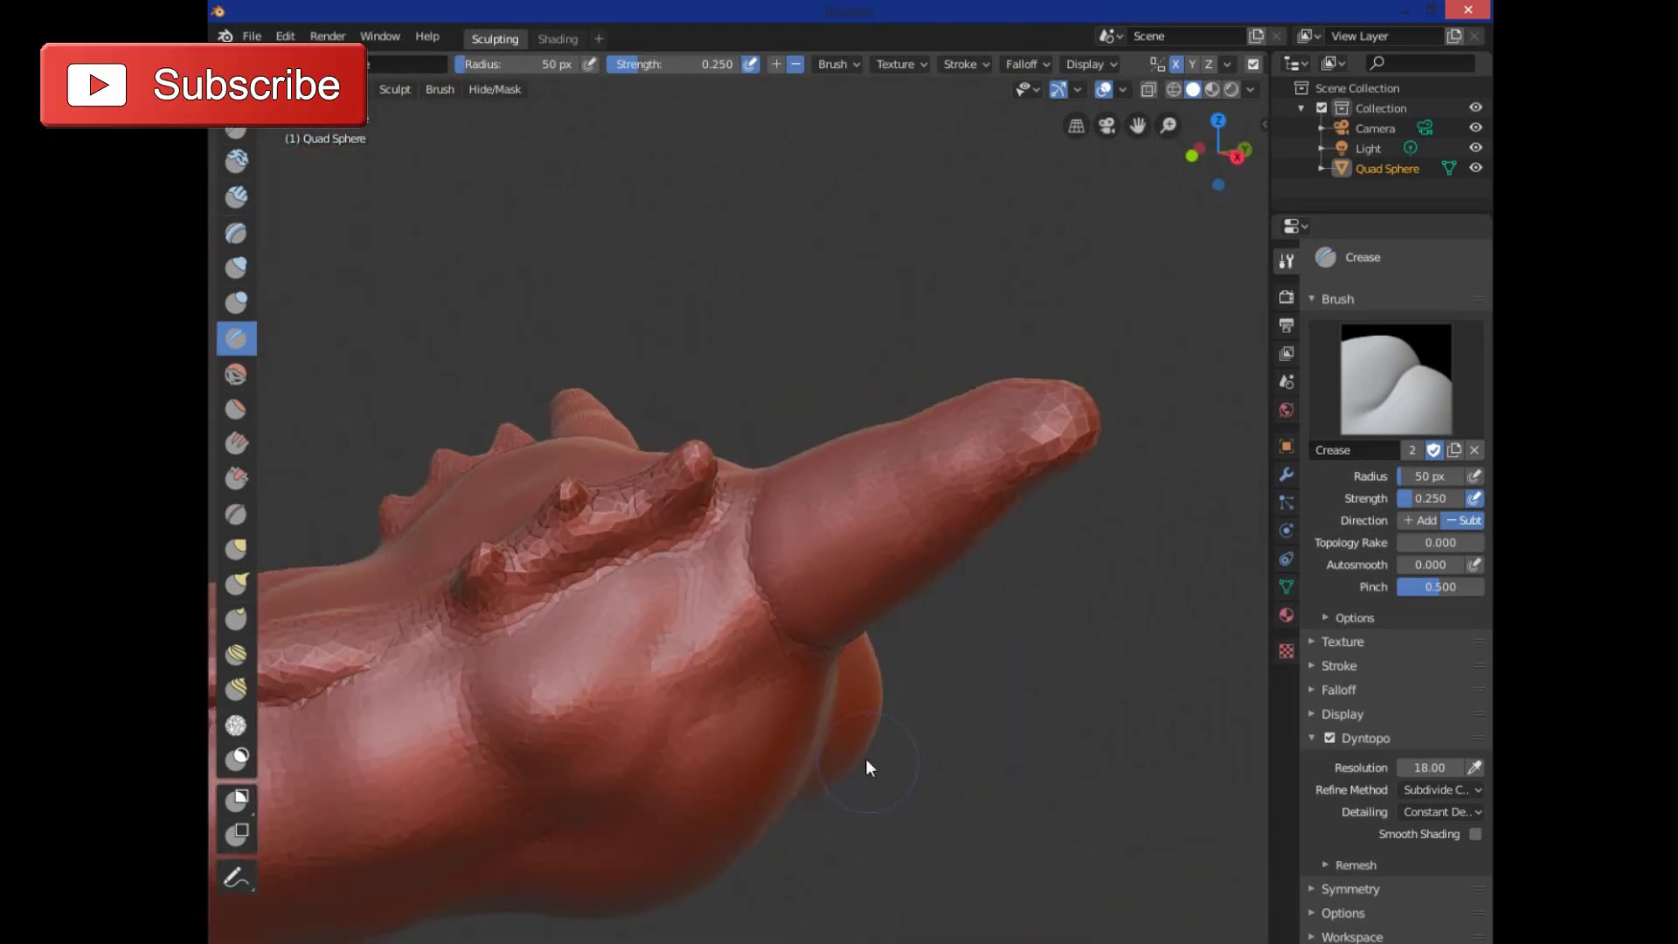
pyautogui.scroll(6, 873, 699)
pyautogui.scroll(-6, 978, 647)
pyautogui.moveTo(918, 659); pyautogui.dragTo(832, 504, button='middle')
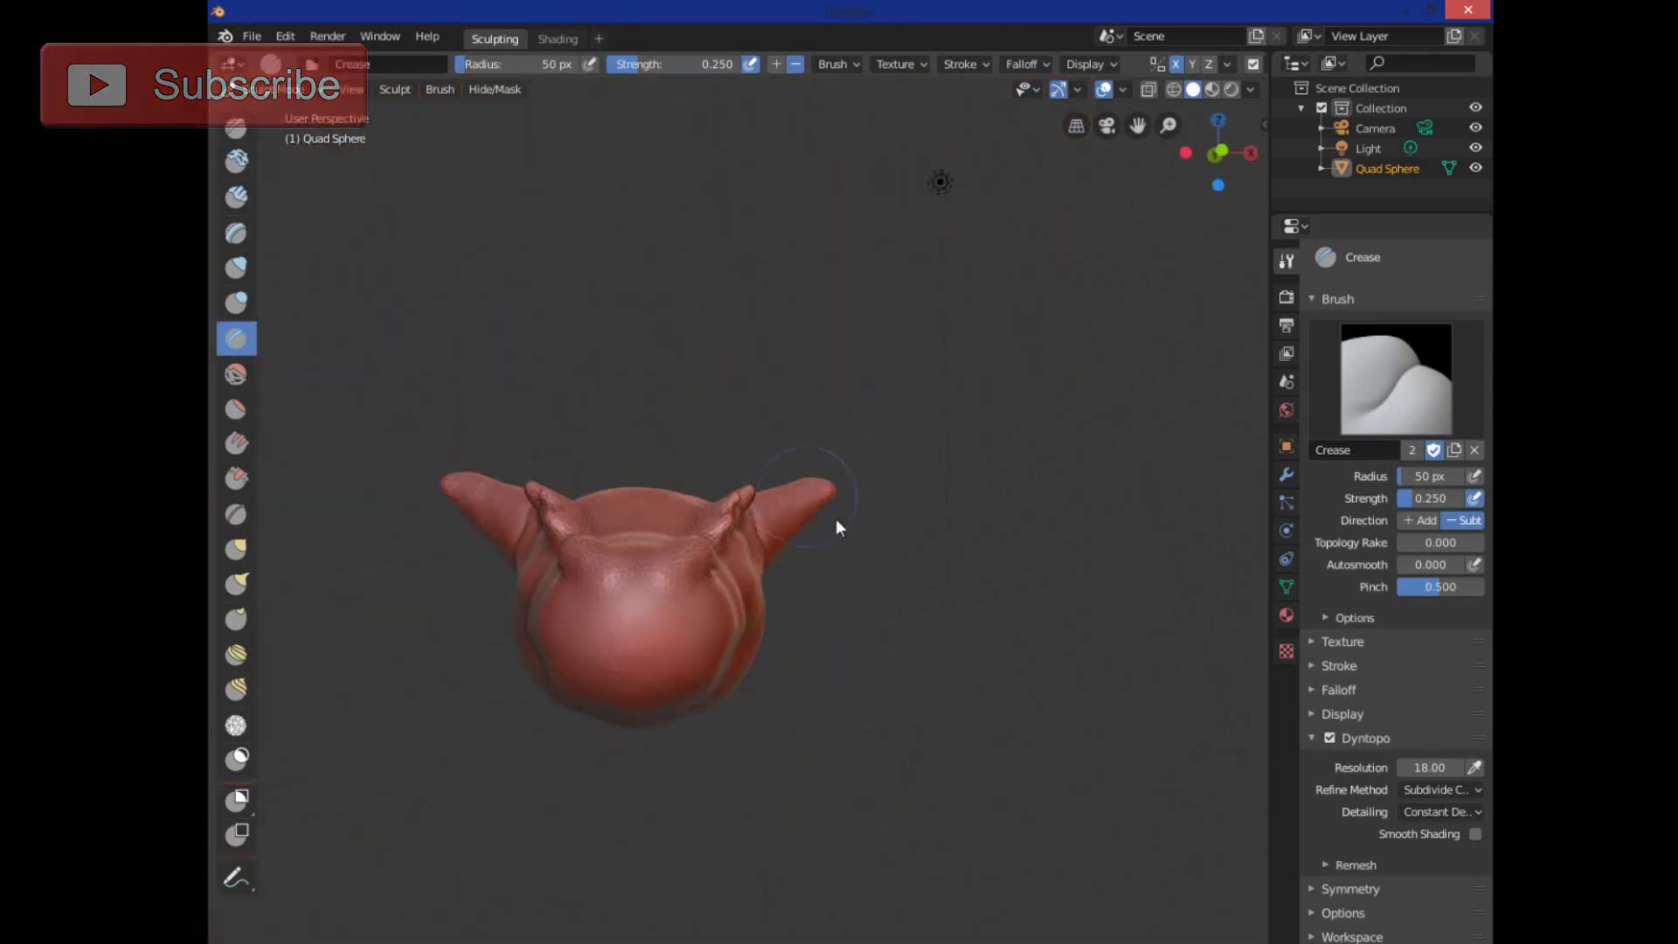
pyautogui.scroll(4, 899, 573)
pyautogui.keyDown('shift'); pyautogui.moveTo(1017, 525); pyautogui.dragTo(812, 528, button='middle'); pyautogui.keyUp('shift')
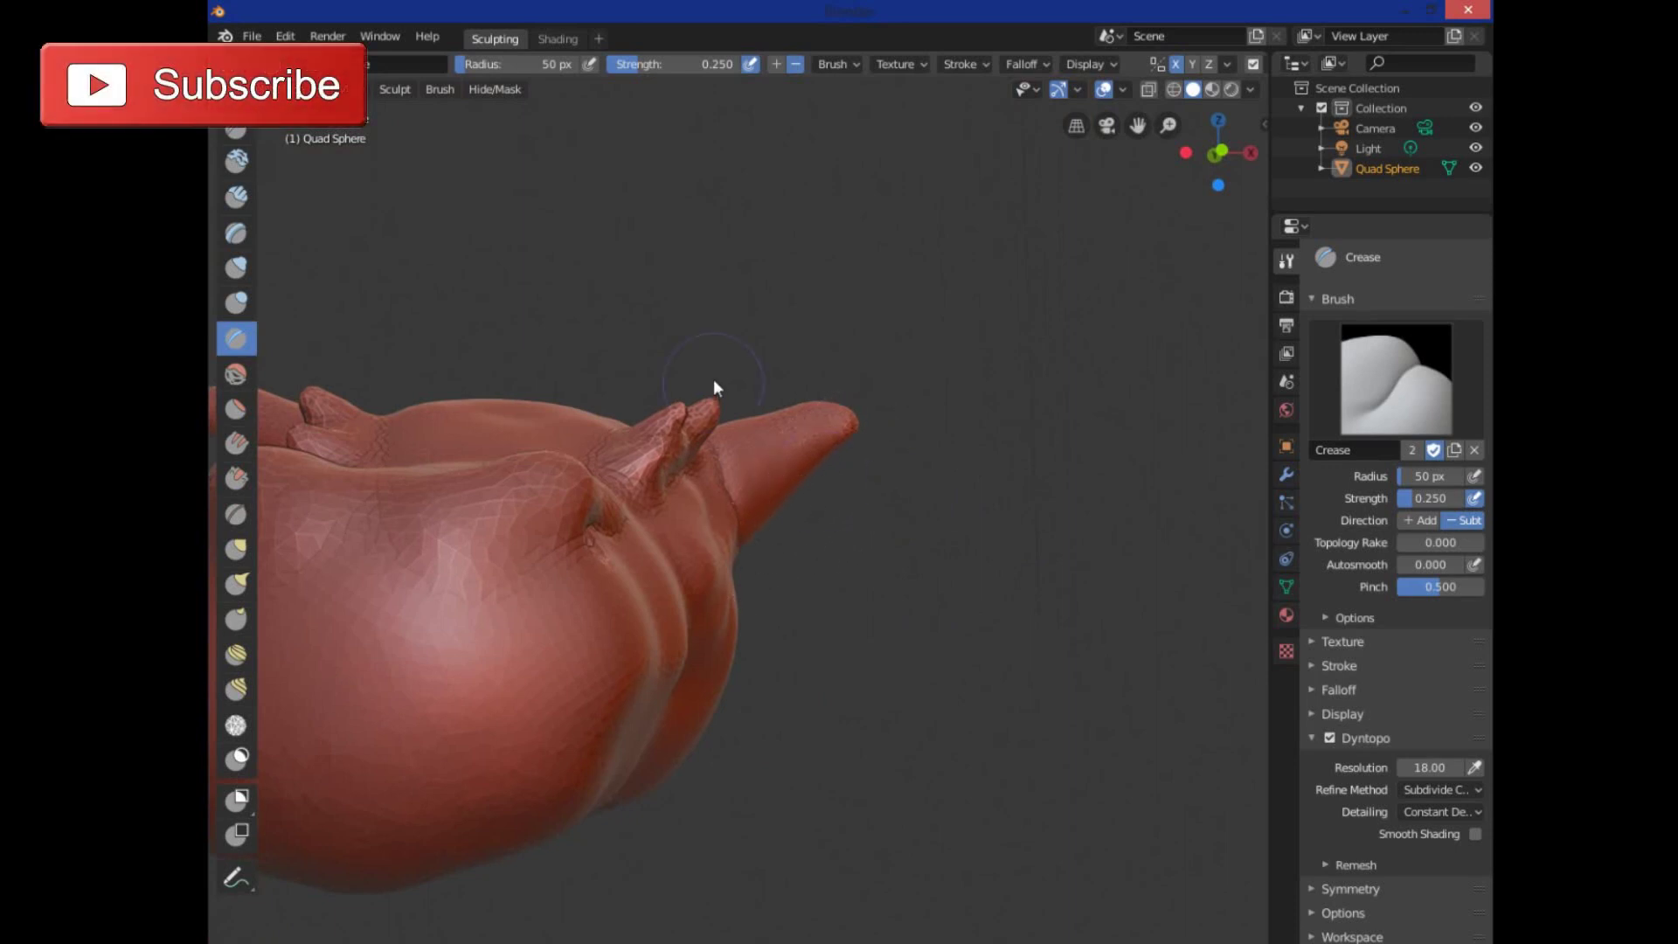
pyautogui.moveTo(850, 427); pyautogui.dragTo(799, 418, button='middle')
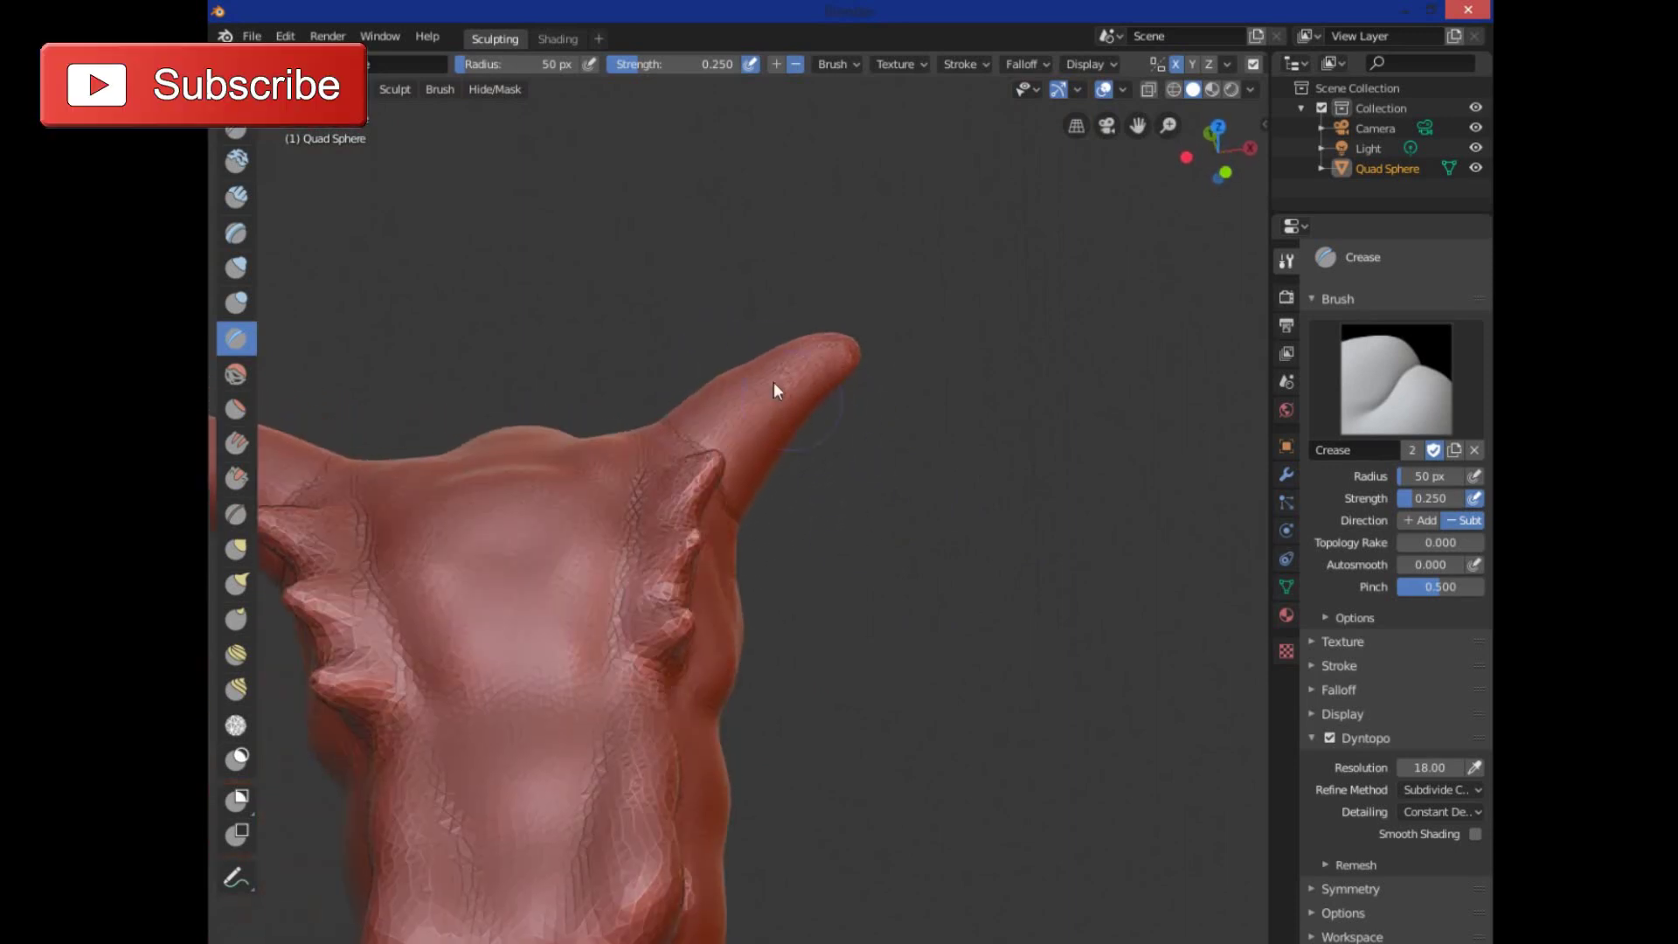
pyautogui.moveTo(811, 329)
pyautogui.mouseDown()
pyautogui.moveTo(720, 399)
pyautogui.moveTo(694, 378)
pyautogui.moveTo(766, 332)
pyautogui.moveTo(894, 324)
pyautogui.moveTo(802, 356)
pyautogui.moveTo(757, 338)
pyautogui.moveTo(796, 311)
pyautogui.moveTo(741, 377)
pyautogui.mouseUp()
pyautogui.moveTo(1062, 631)
pyautogui.mouseDown(button='middle')
pyautogui.moveTo(721, 584)
pyautogui.moveTo(590, 536)
pyautogui.mouseUp(button='middle')
pyautogui.moveTo(711, 378)
pyautogui.mouseDown()
pyautogui.moveTo(732, 490)
pyautogui.moveTo(707, 424)
pyautogui.moveTo(676, 414)
pyautogui.moveTo(653, 456)
pyautogui.moveTo(750, 542)
pyautogui.mouseUp()
# - Build up a raised band along the front and outer side of the horn's base with the Draw brush
pyautogui.moveTo(749, 542)
pyautogui.mouseDown(button='middle')
pyautogui.moveTo(876, 674)
pyautogui.moveTo(1093, 607)
pyautogui.mouseUp(button='middle')
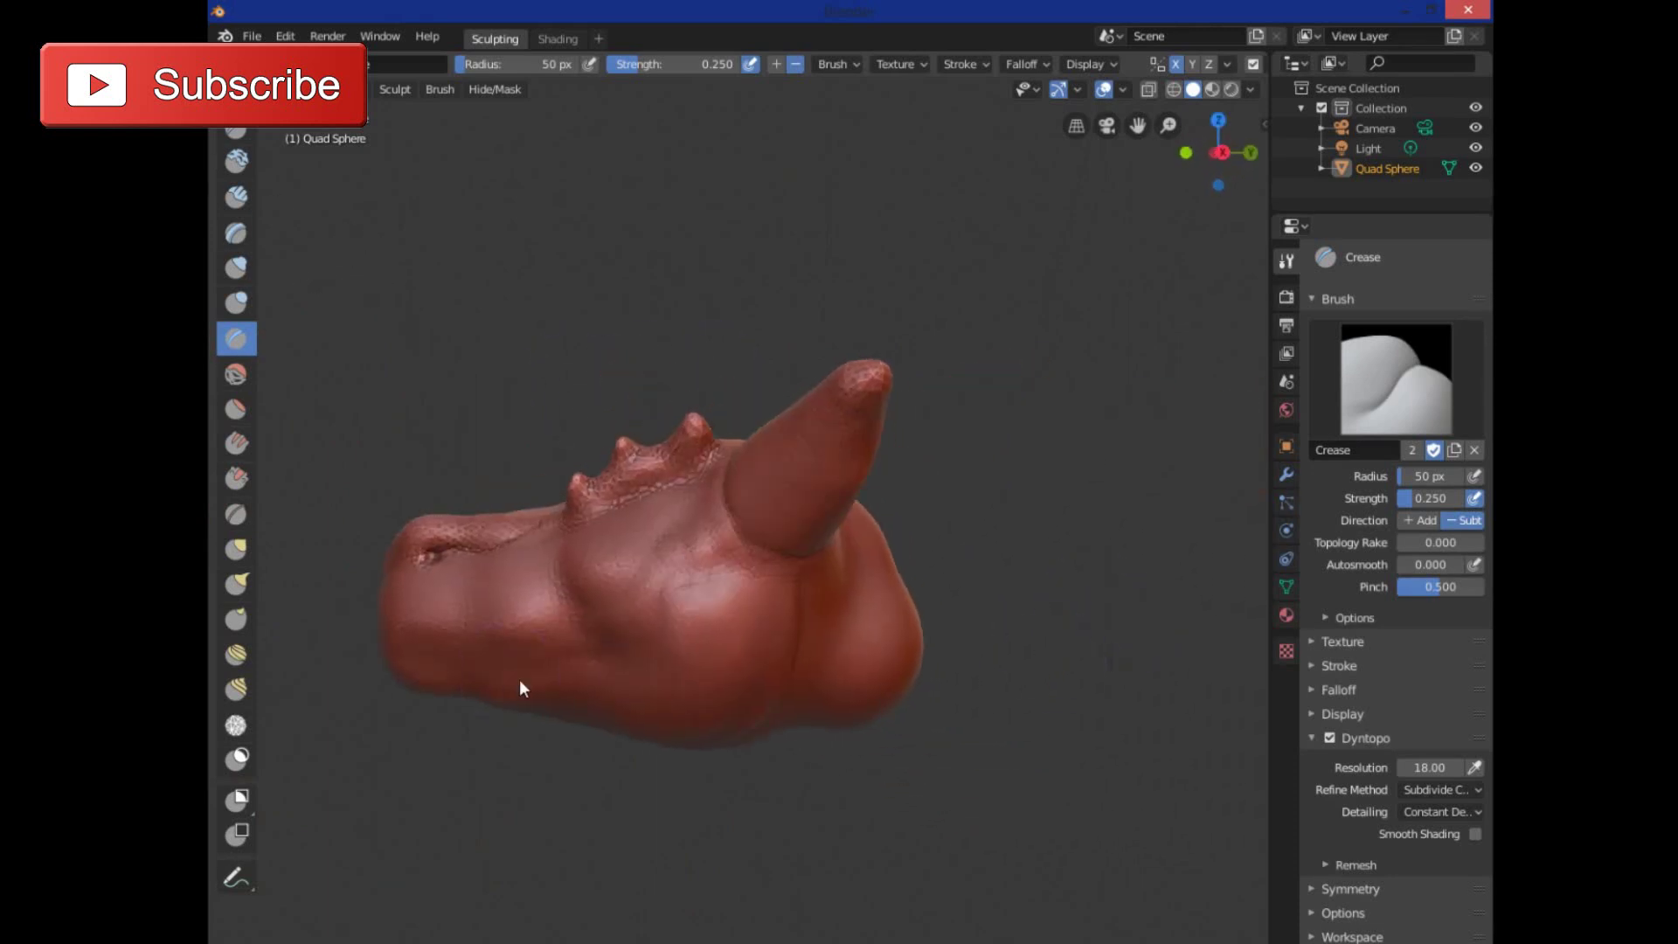
pyautogui.scroll(2, 512, 678)
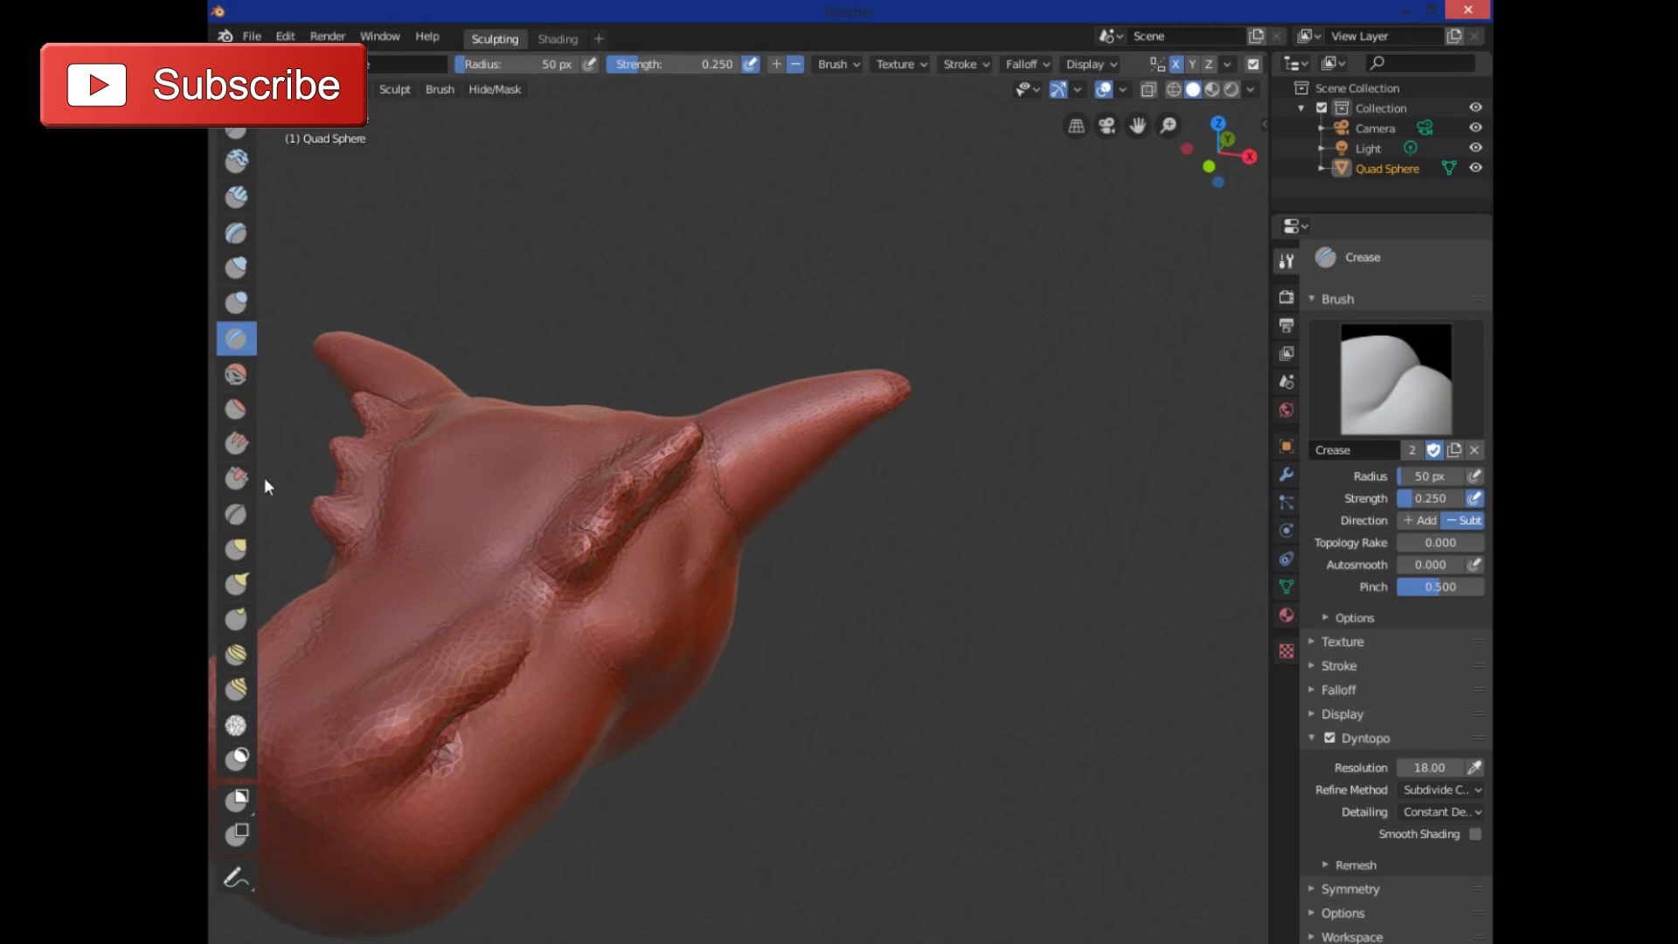
pyautogui.scroll(4, 937, 544)
pyautogui.moveTo(957, 536); pyautogui.dragTo(853, 524, button='middle')
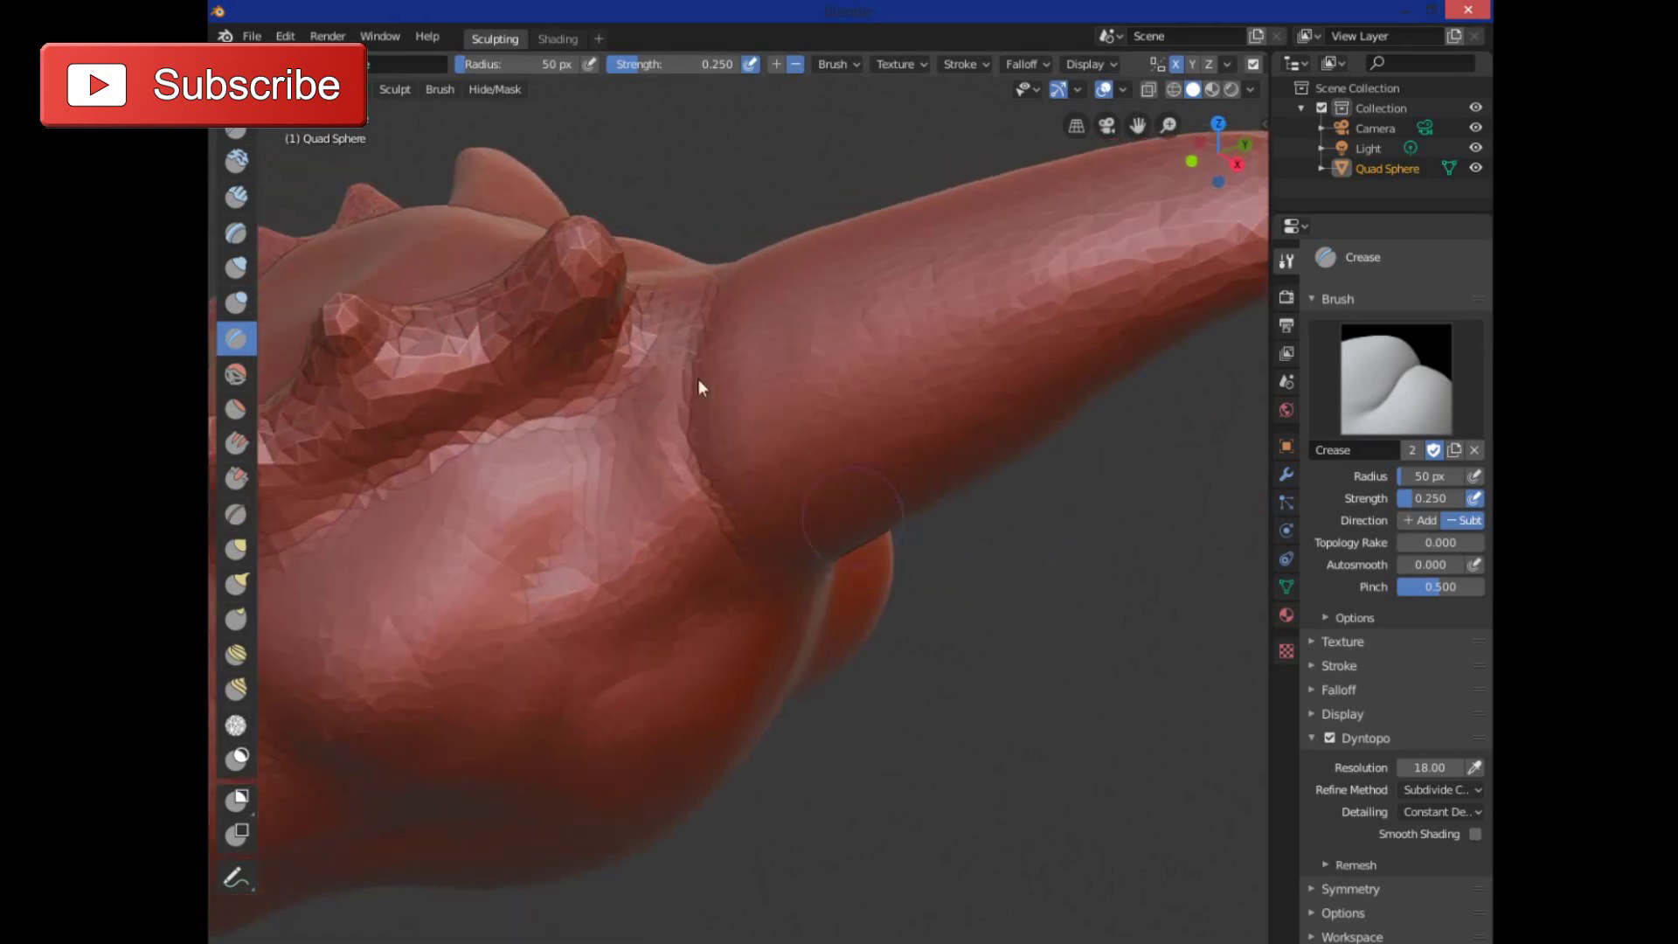
pyautogui.click(243, 134)
pyautogui.moveTo(464, 601); pyautogui.dragTo(526, 606, button='middle')
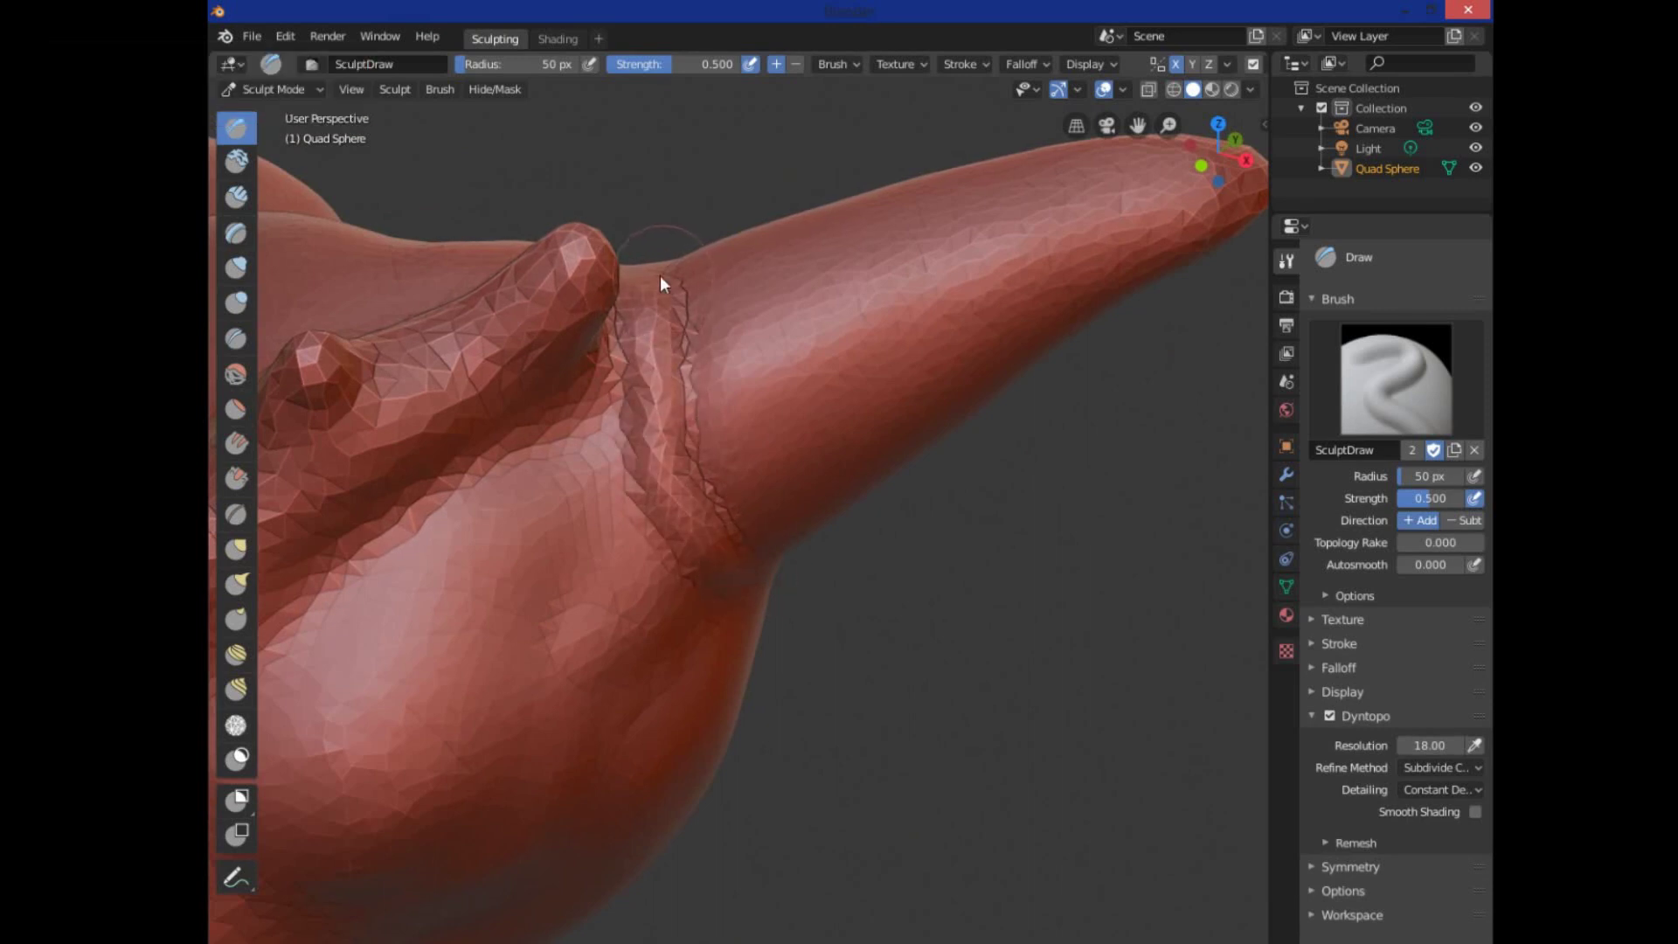
pyautogui.moveTo(756, 575)
pyautogui.mouseDown(button='middle')
pyautogui.moveTo(636, 506)
pyautogui.moveTo(804, 629)
pyautogui.mouseUp(button='middle')
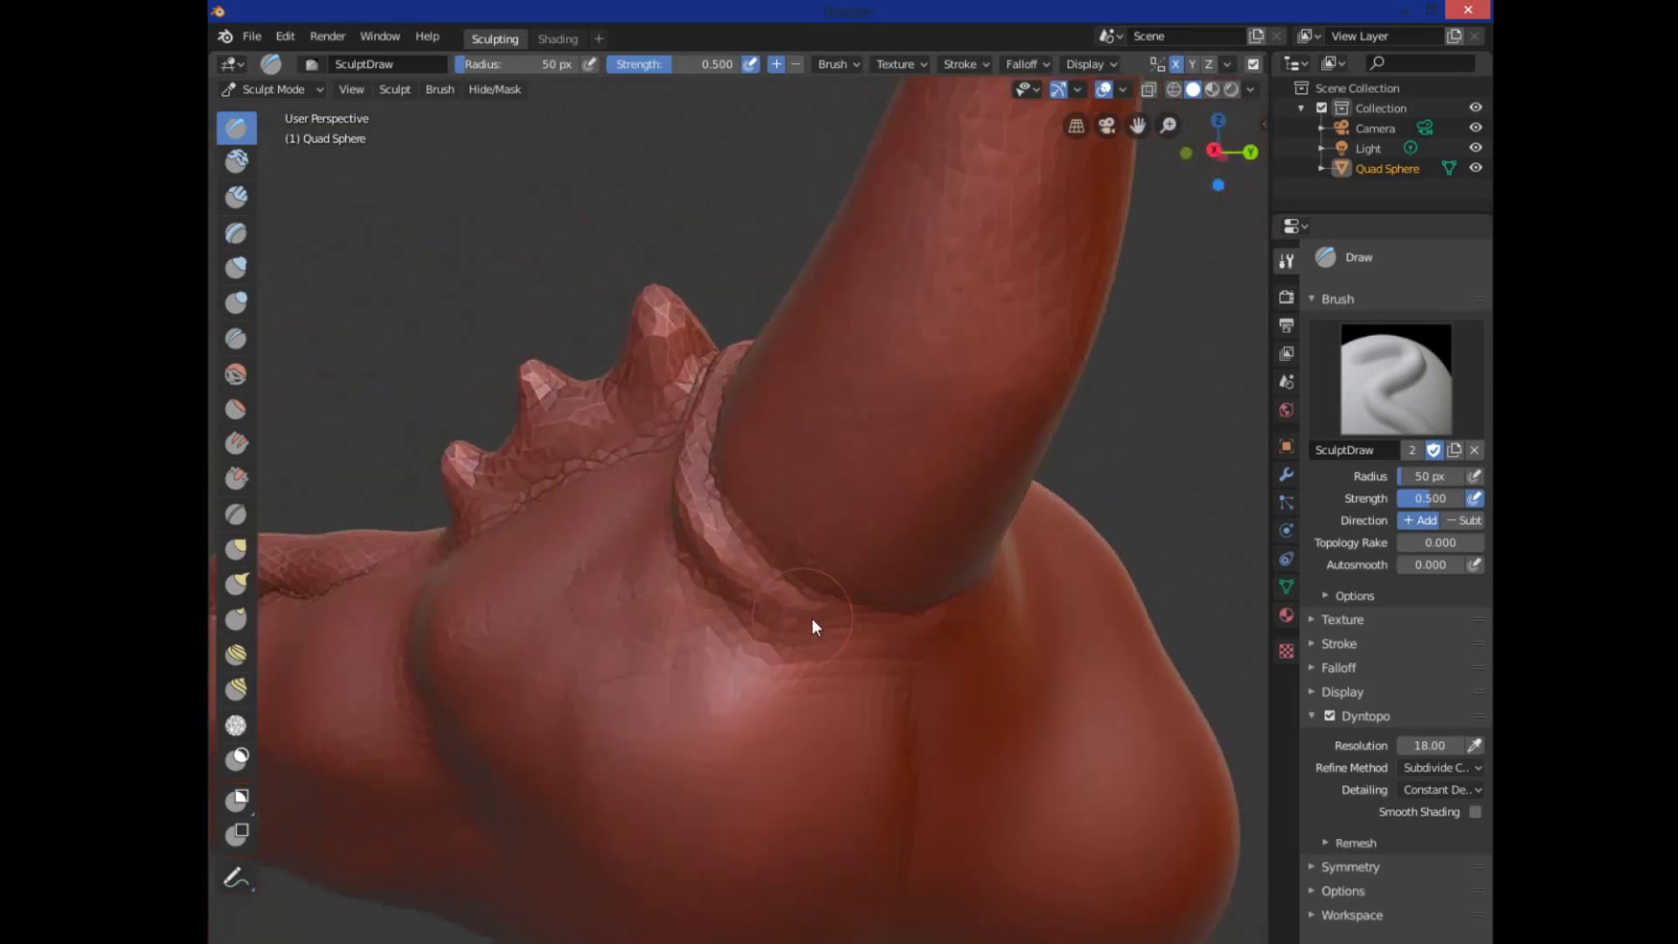
# - Continue the raised band around the underside and back of the horn's base until it closes
pyautogui.moveTo(909, 627)
pyautogui.mouseDown()
pyautogui.moveTo(864, 642)
pyautogui.moveTo(779, 595)
pyautogui.mouseUp()
pyautogui.scroll(2, 949, 647)
pyautogui.moveTo(949, 647); pyautogui.dragTo(889, 652, button='middle')
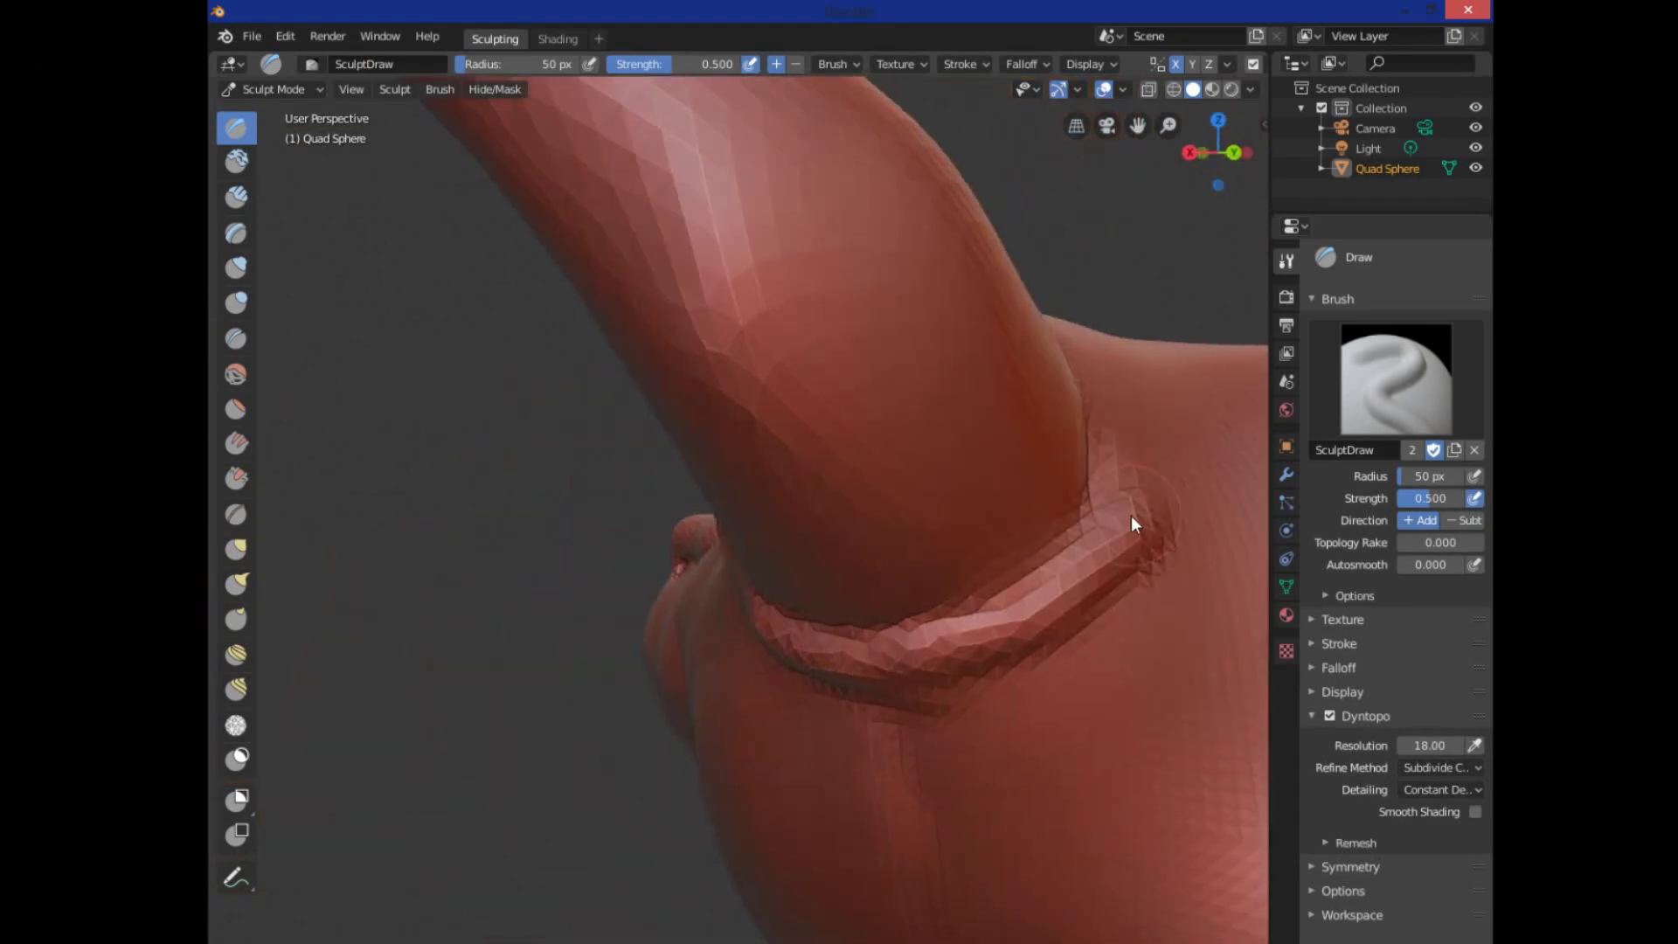
pyautogui.moveTo(1127, 515); pyautogui.dragTo(1088, 642, button='middle')
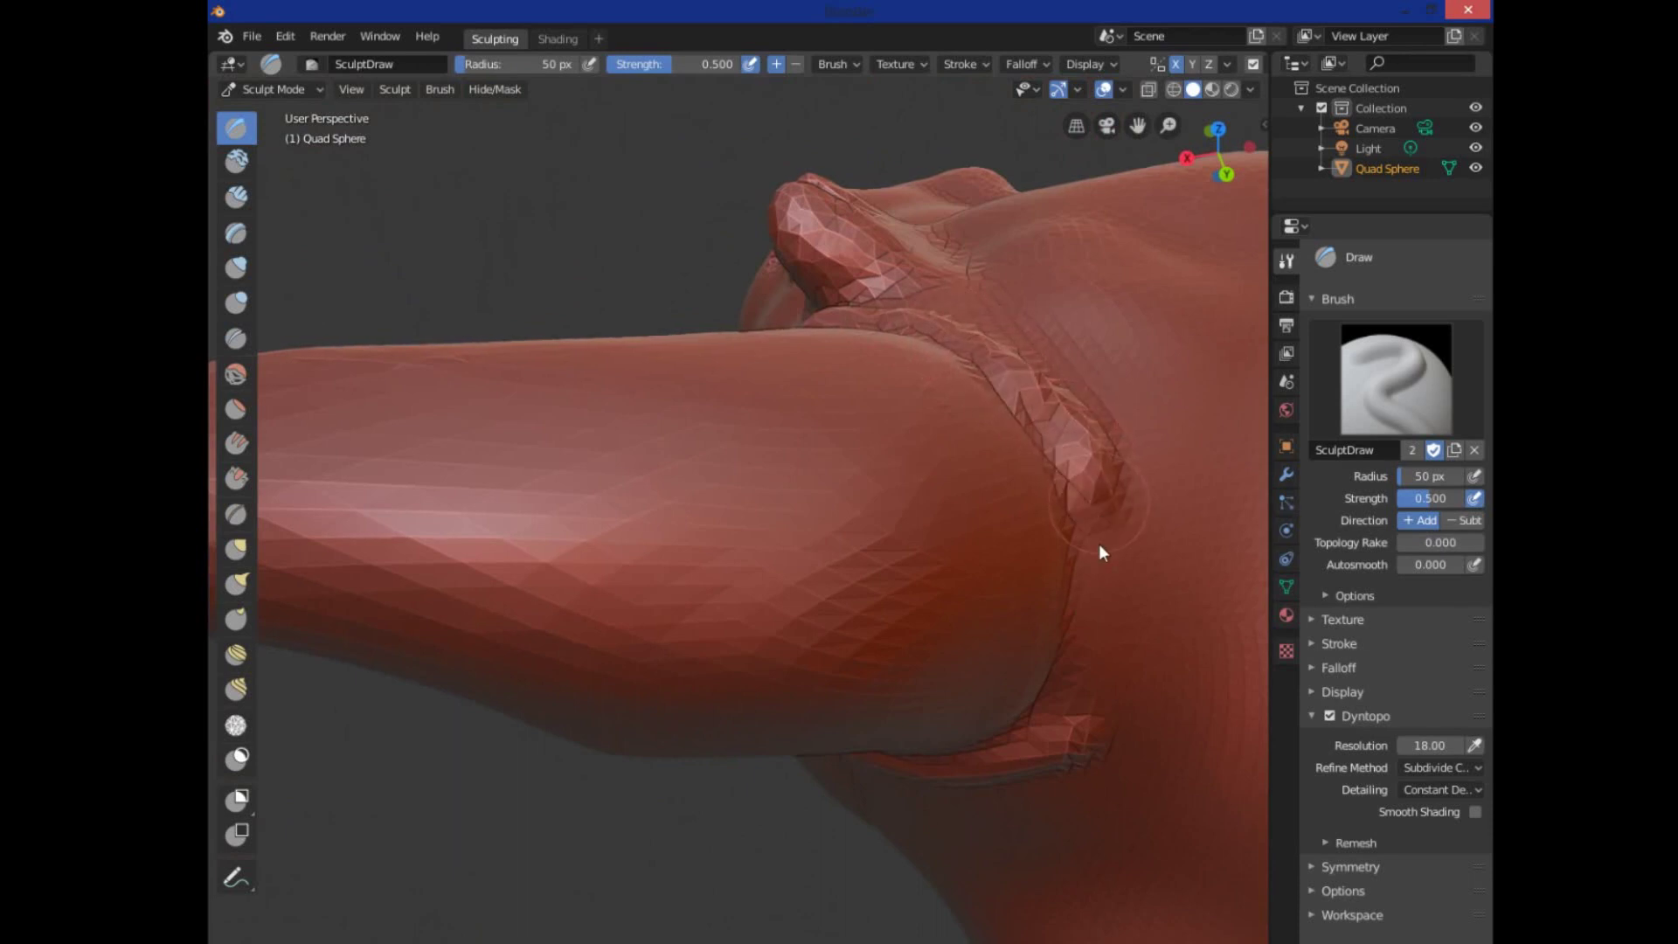
pyautogui.moveTo(1069, 706); pyautogui.dragTo(1087, 624)
pyautogui.moveTo(475, 522)
pyautogui.mouseDown(button='middle')
pyautogui.moveTo(780, 573)
pyautogui.moveTo(752, 600)
pyautogui.moveTo(742, 558)
pyautogui.mouseUp(button='middle')
pyautogui.scroll(-3, 742, 557)
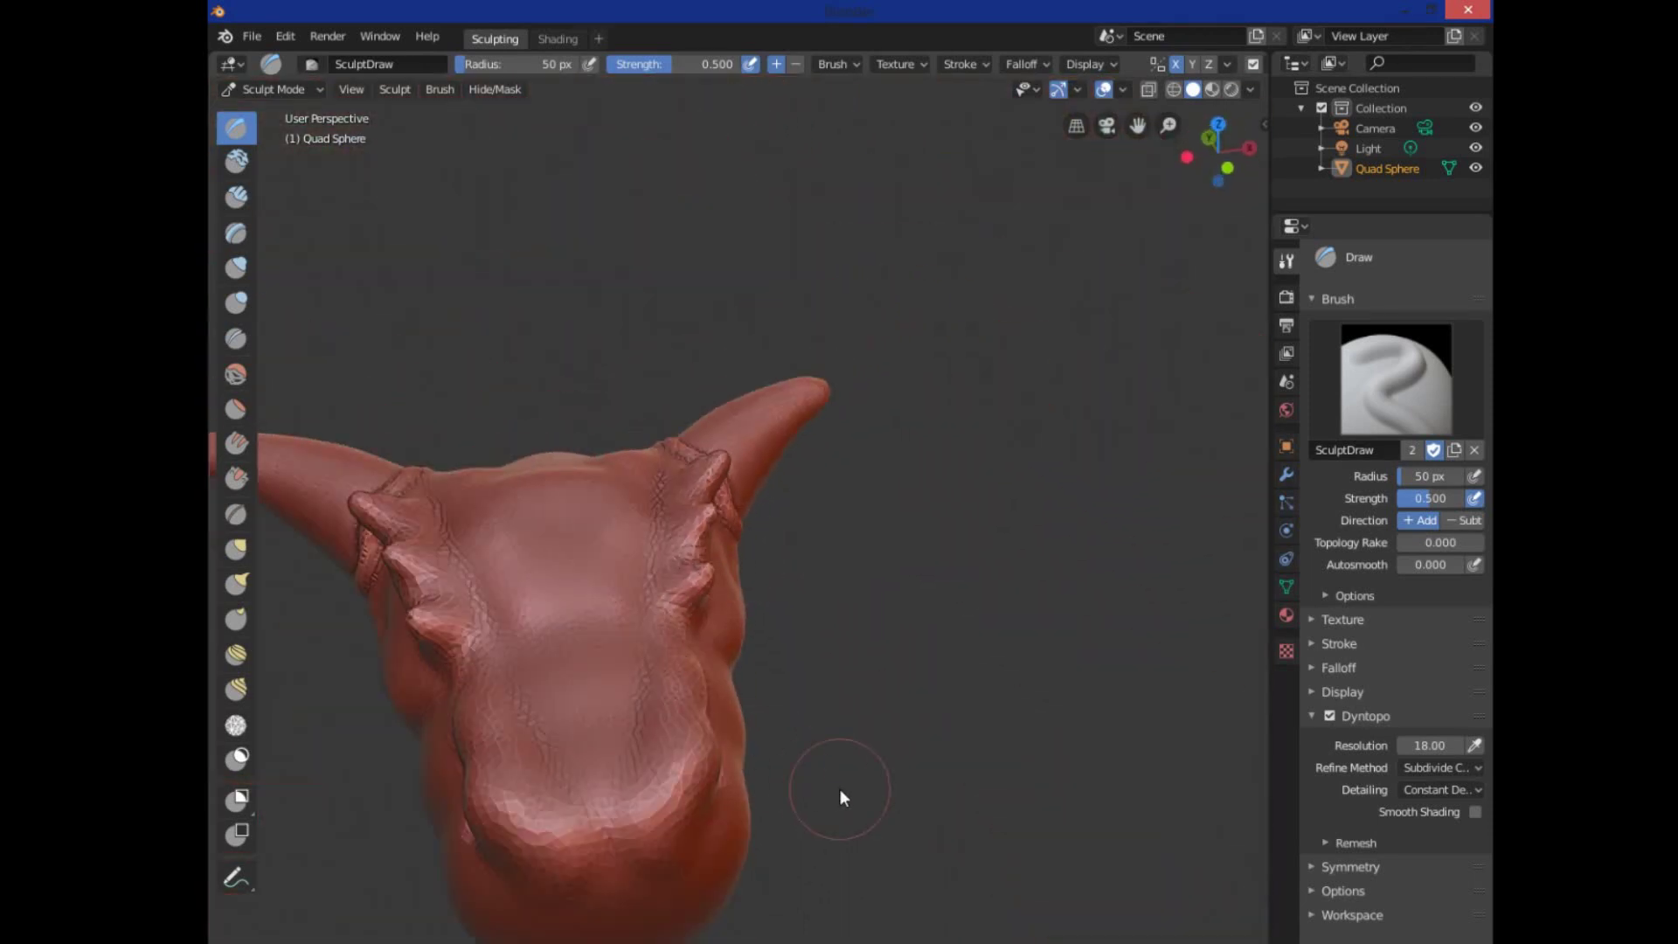
# - Raise bumps in the middle of the forehead and a central ridge along the snout to its tip with the Draw brush
pyautogui.scroll(2, 839, 788)
pyautogui.moveTo(538, 620); pyautogui.dragTo(711, 645, button='middle')
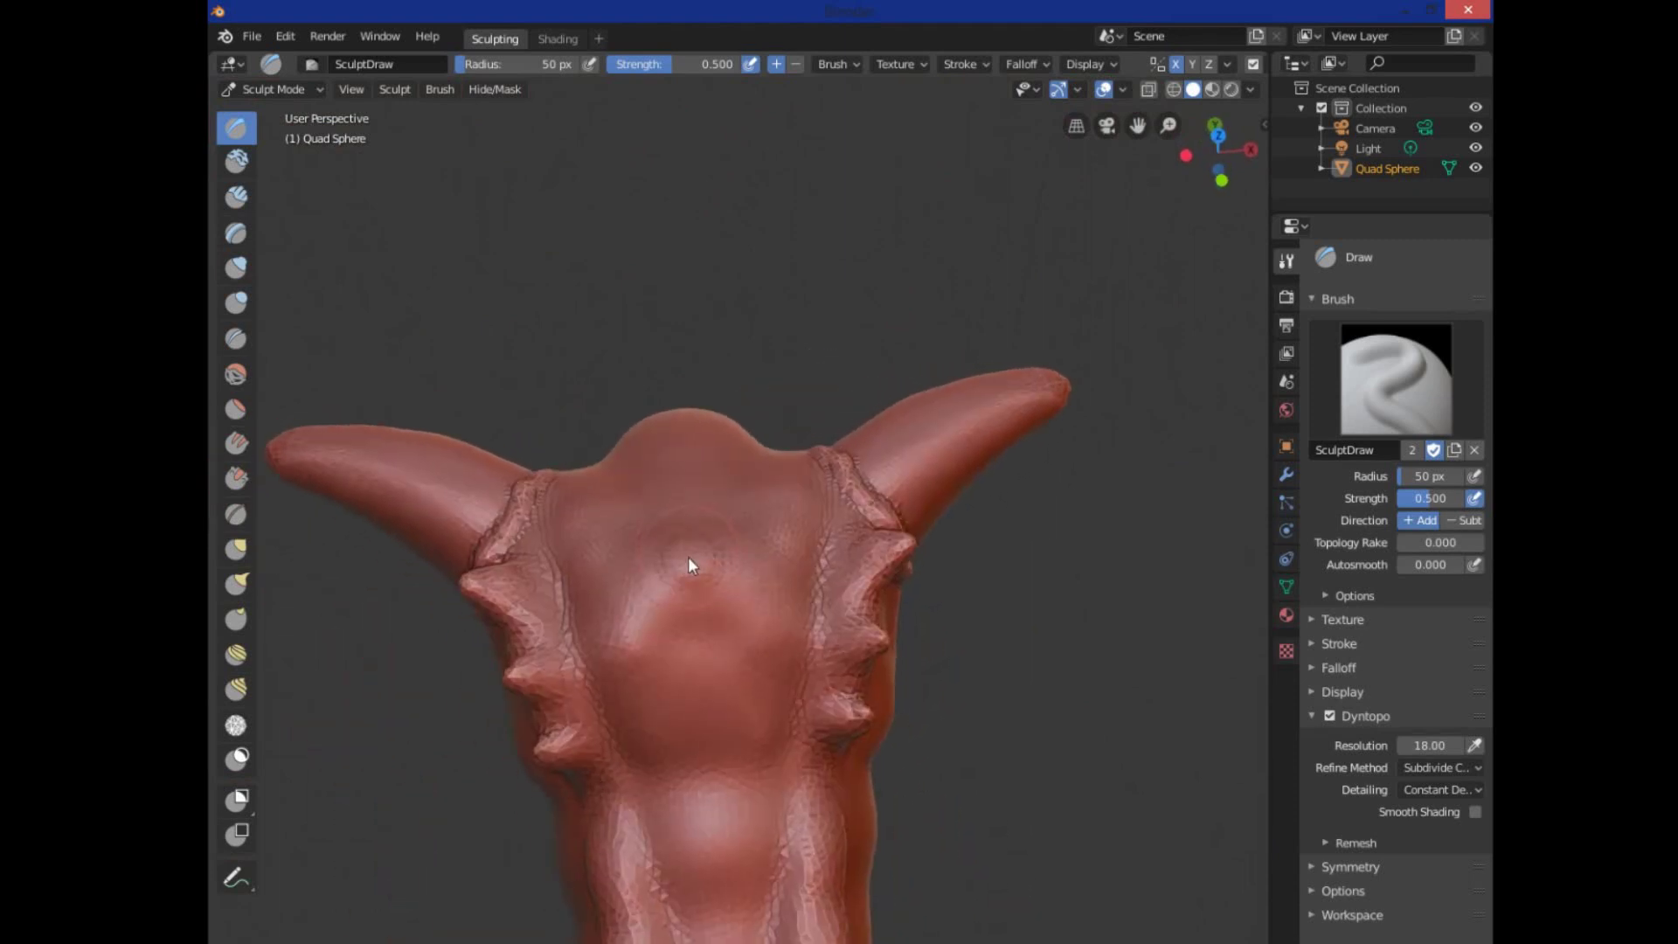
pyautogui.moveTo(690, 557); pyautogui.dragTo(706, 555)
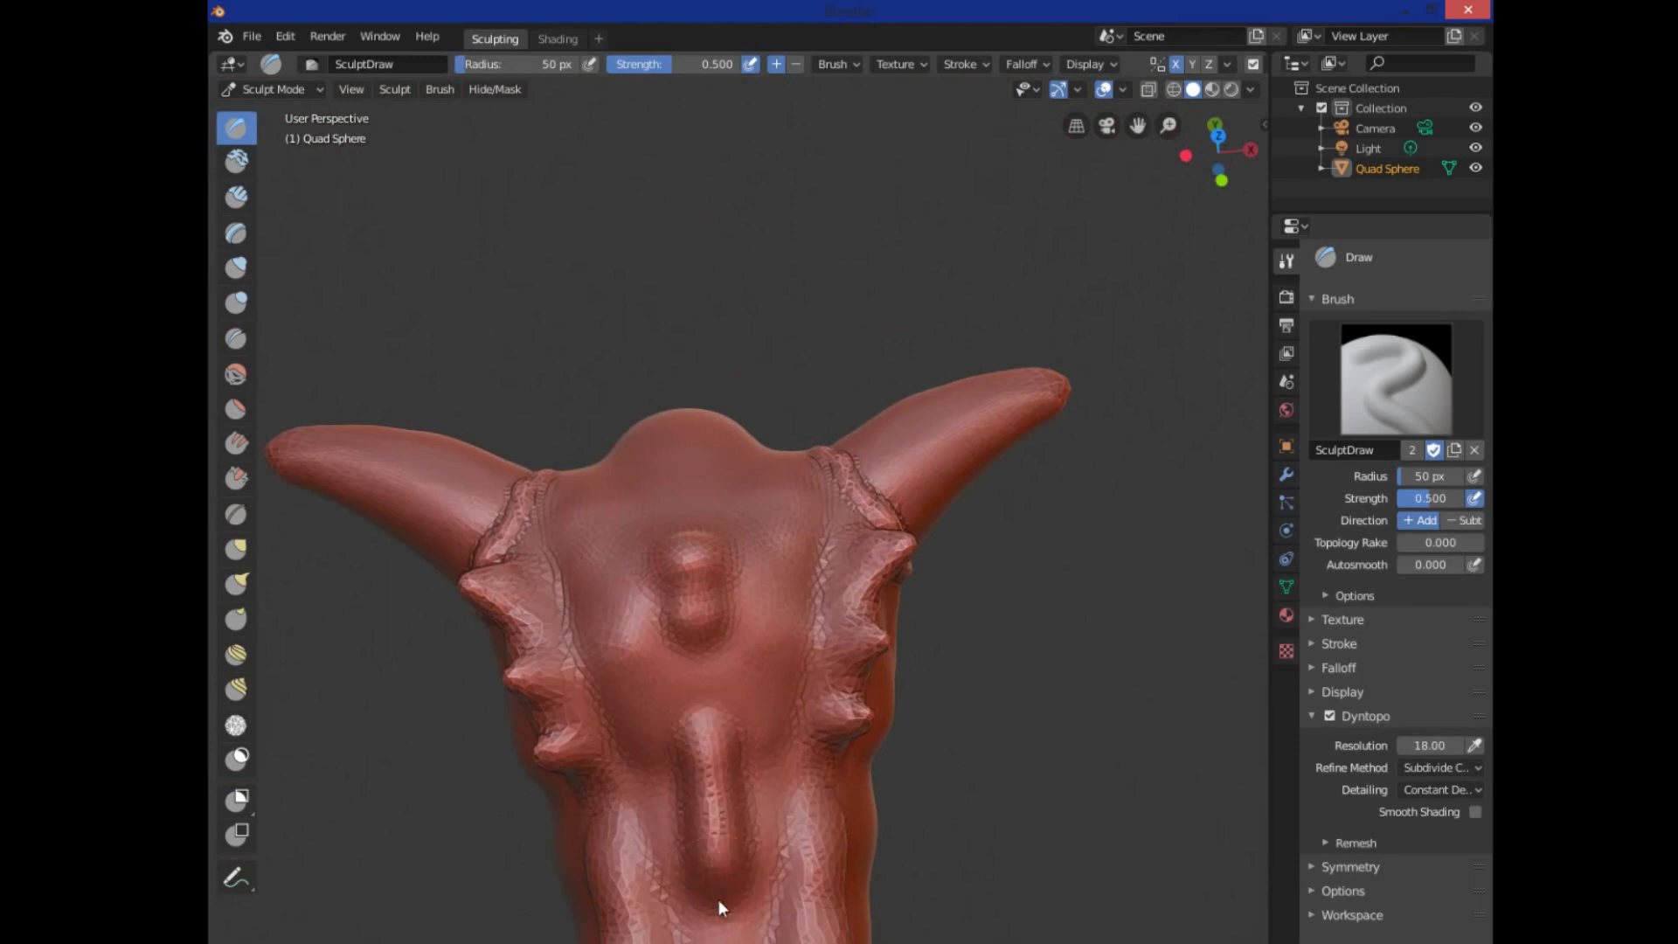
pyautogui.moveTo(730, 928); pyautogui.dragTo(760, 688, button='middle')
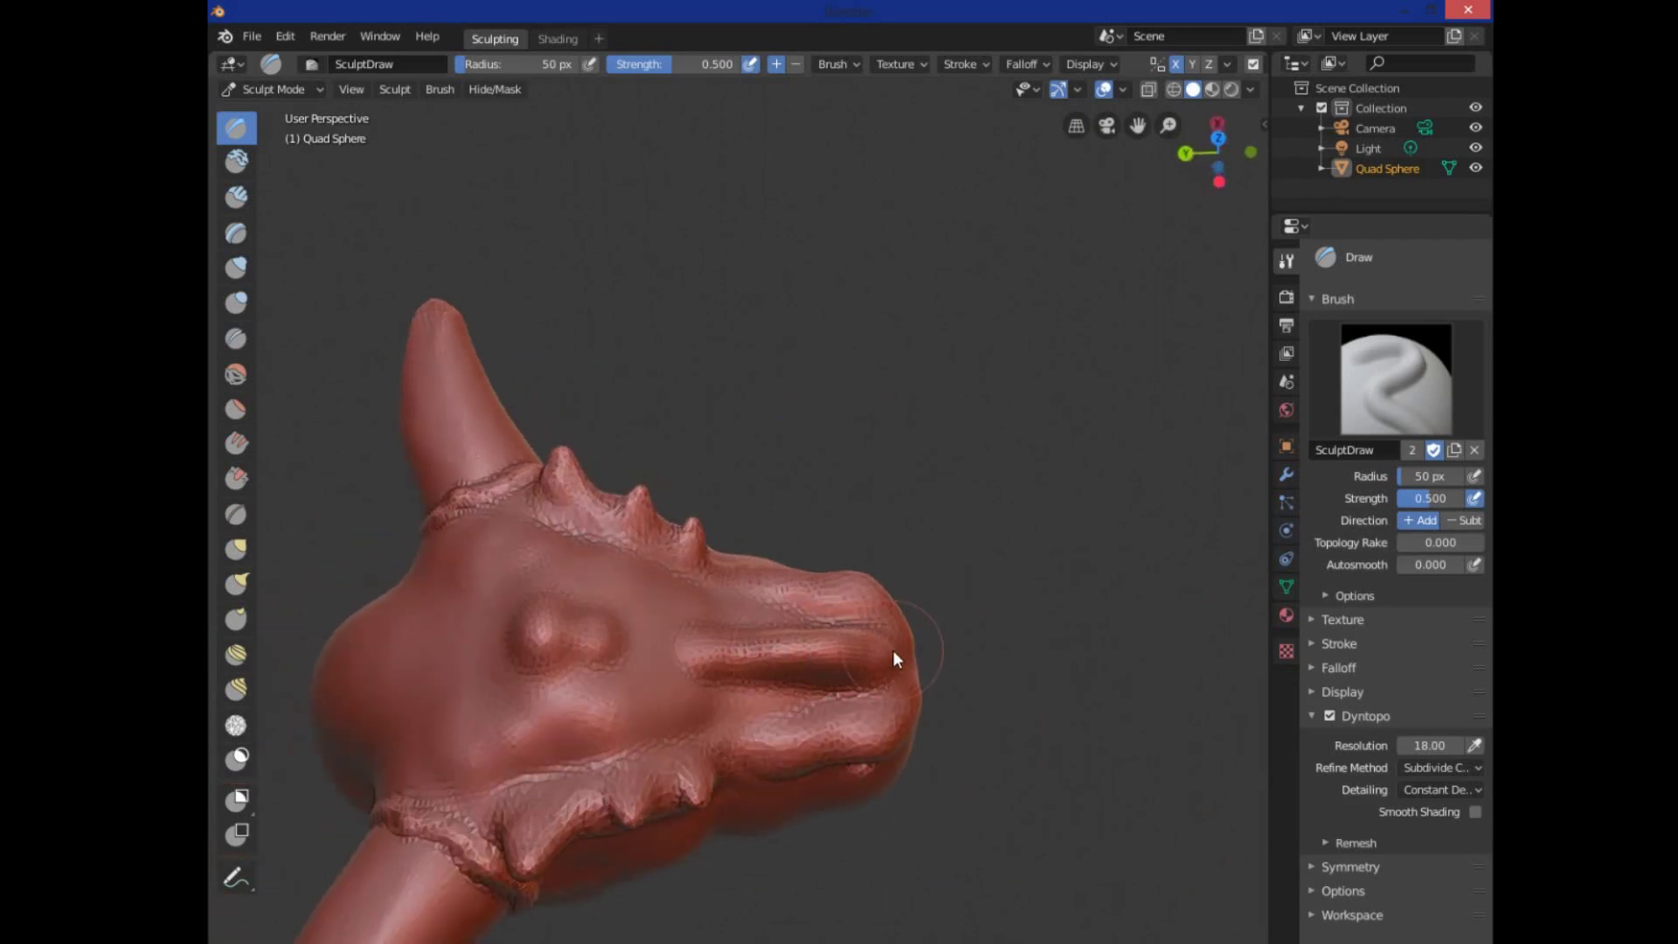
pyautogui.moveTo(994, 694); pyautogui.dragTo(598, 612, button='middle')
# - Carve the mouth line along the side of the snout back to the cheek with the Crease brush
pyautogui.moveTo(653, 758); pyautogui.dragTo(742, 666, button='middle')
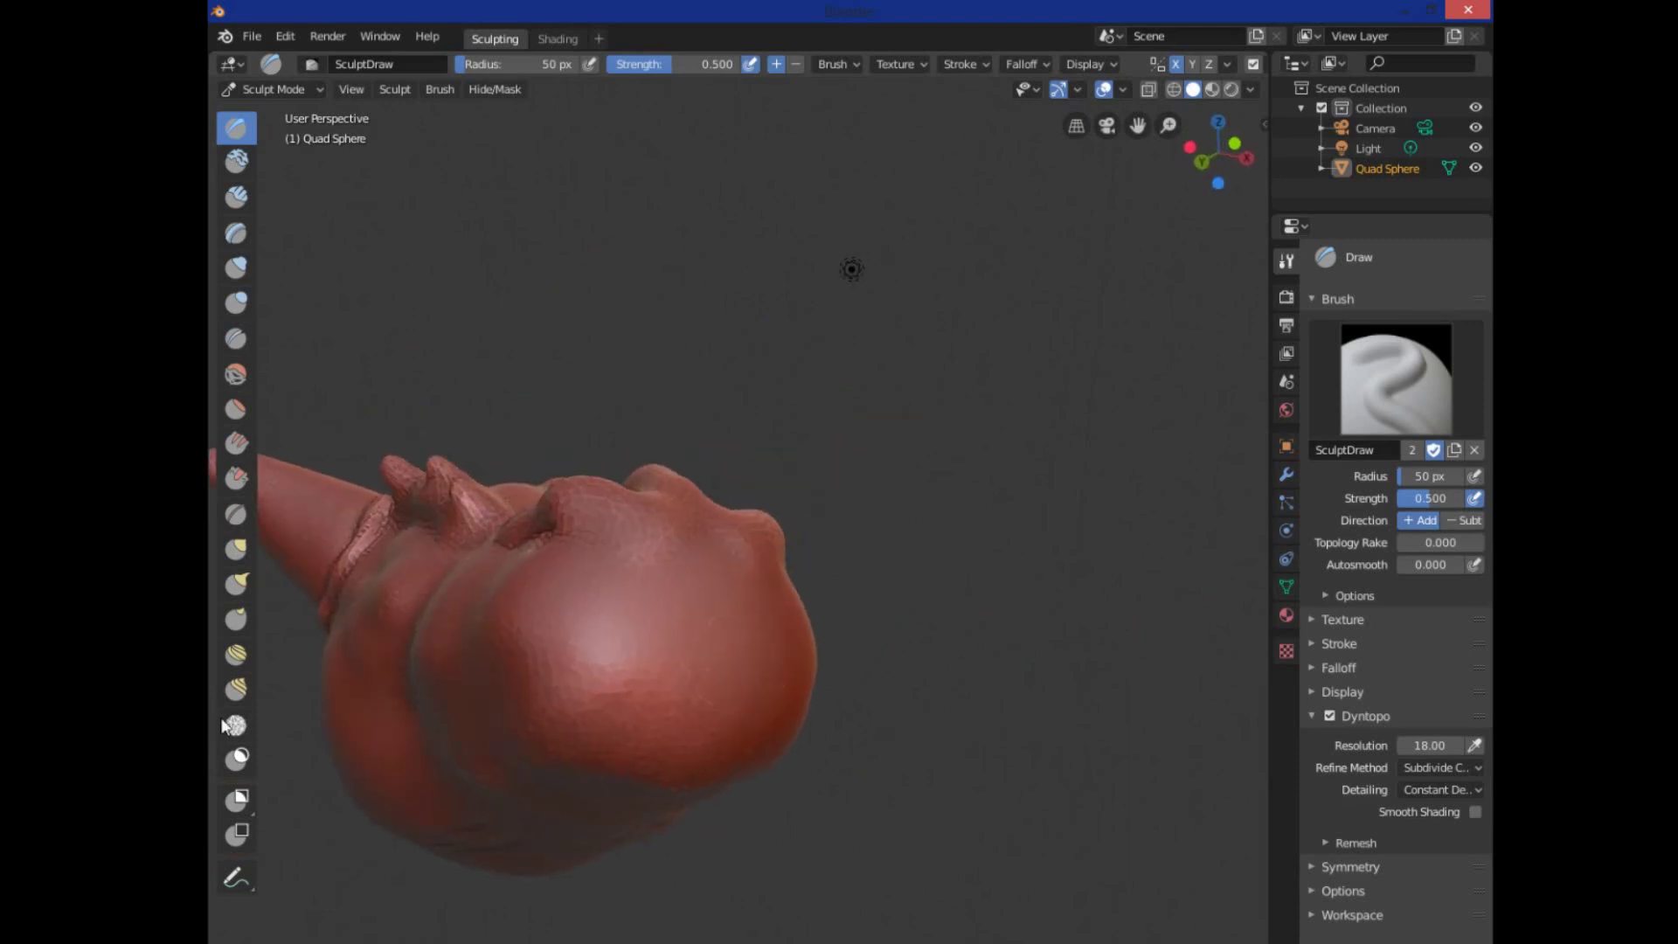
pyautogui.moveTo(464, 731); pyautogui.dragTo(547, 735, button='middle')
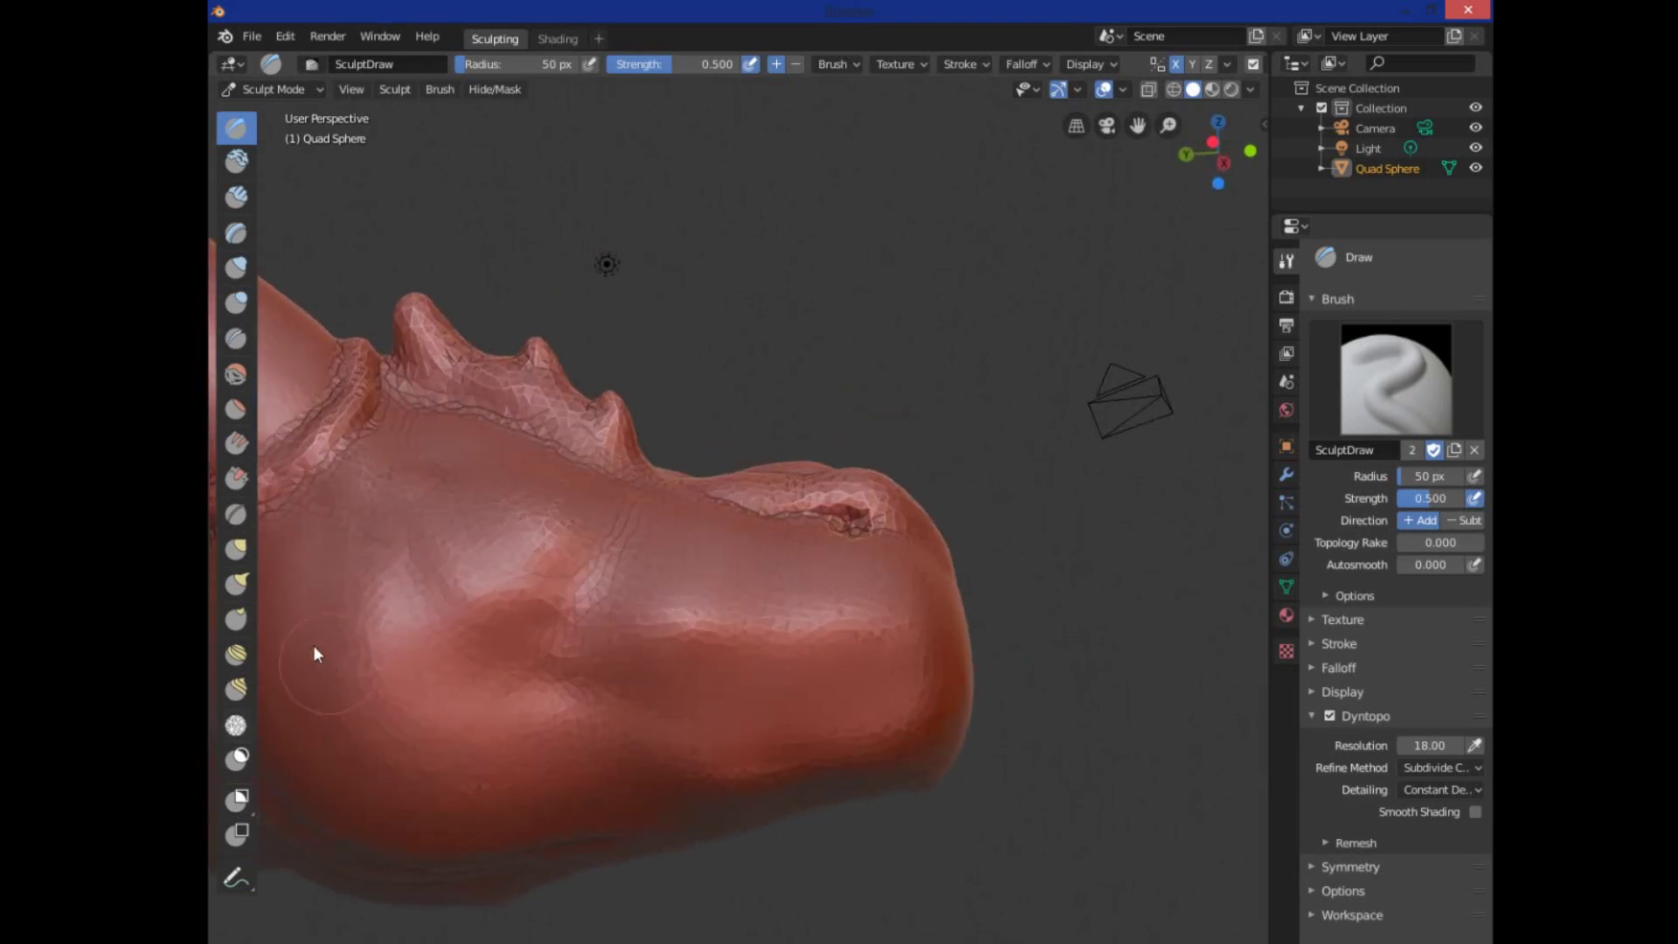
pyautogui.click(234, 339)
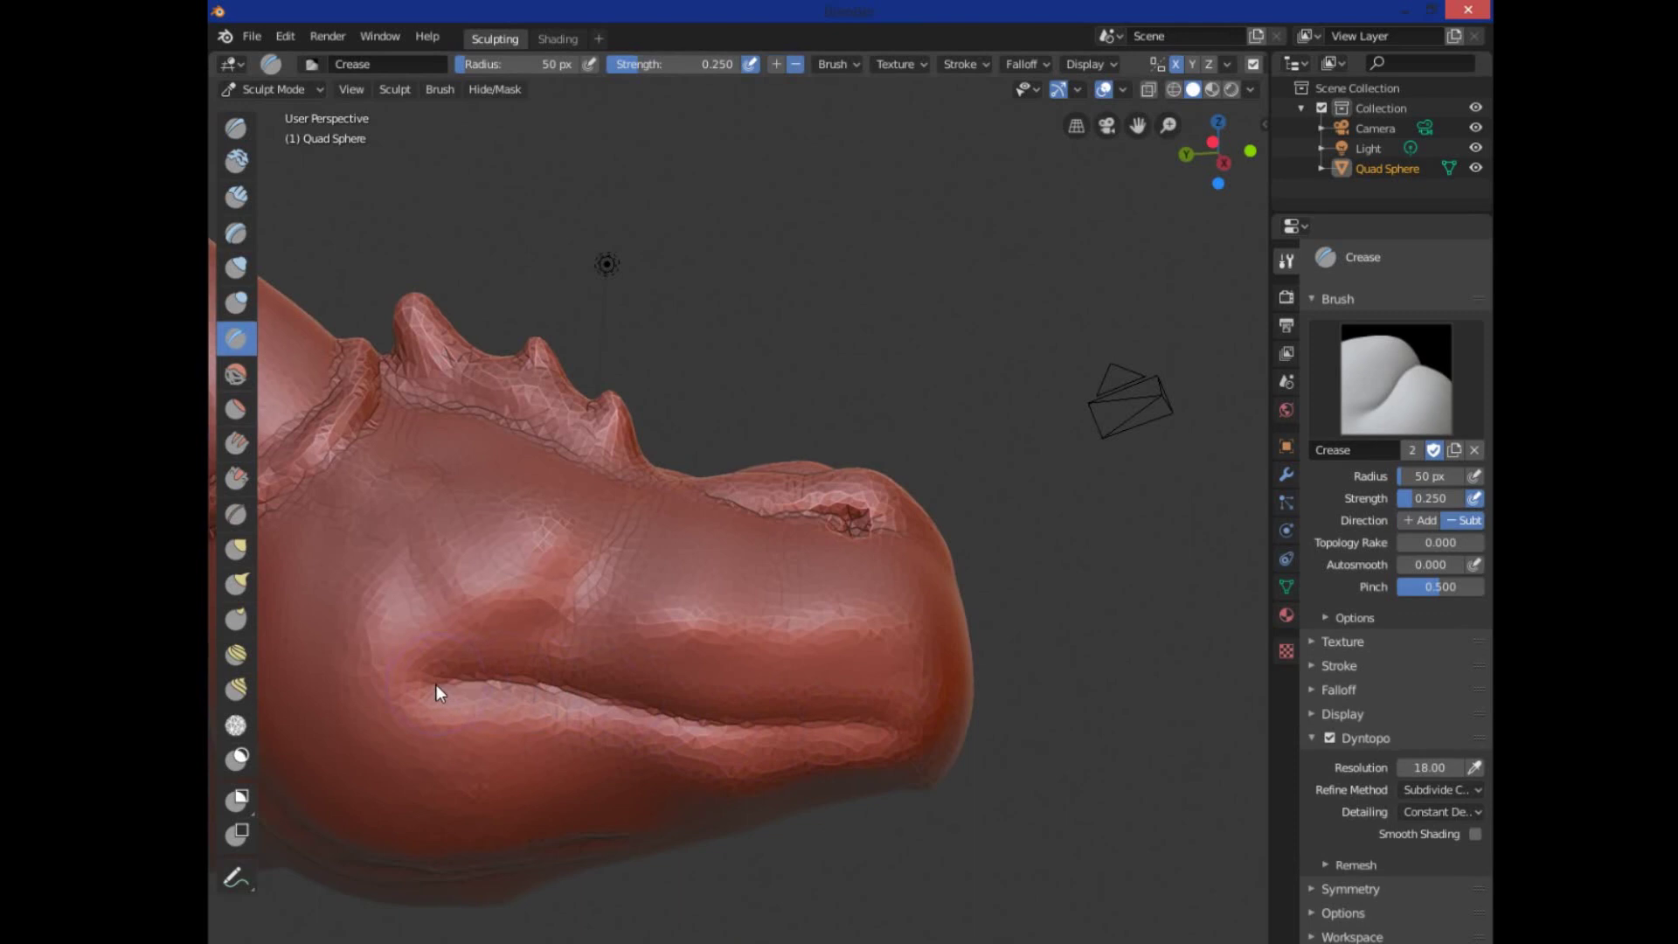
pyautogui.moveTo(585, 711)
pyautogui.mouseDown(button='middle')
pyautogui.moveTo(542, 749)
pyautogui.moveTo(459, 757)
pyautogui.mouseUp(button='middle')
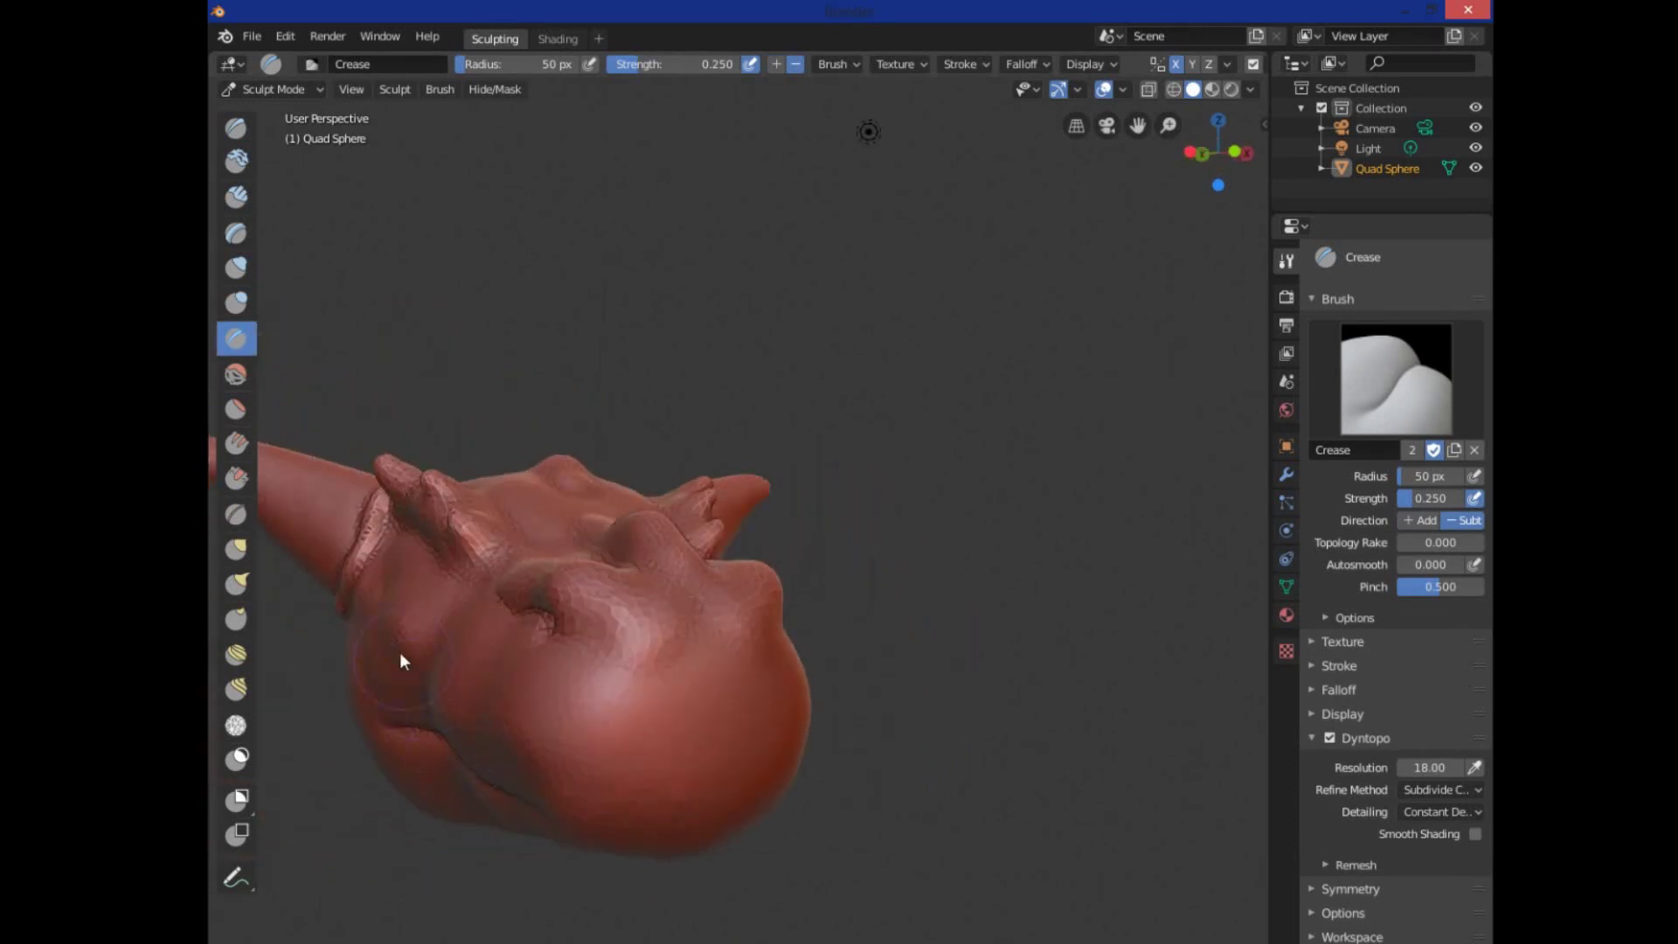
# - Extend the mouth crease around the front underside of the snout with the Crease brush
pyautogui.moveTo(646, 773)
pyautogui.mouseDown(button='middle')
pyautogui.moveTo(600, 674)
pyautogui.moveTo(487, 601)
pyautogui.mouseUp(button='middle')
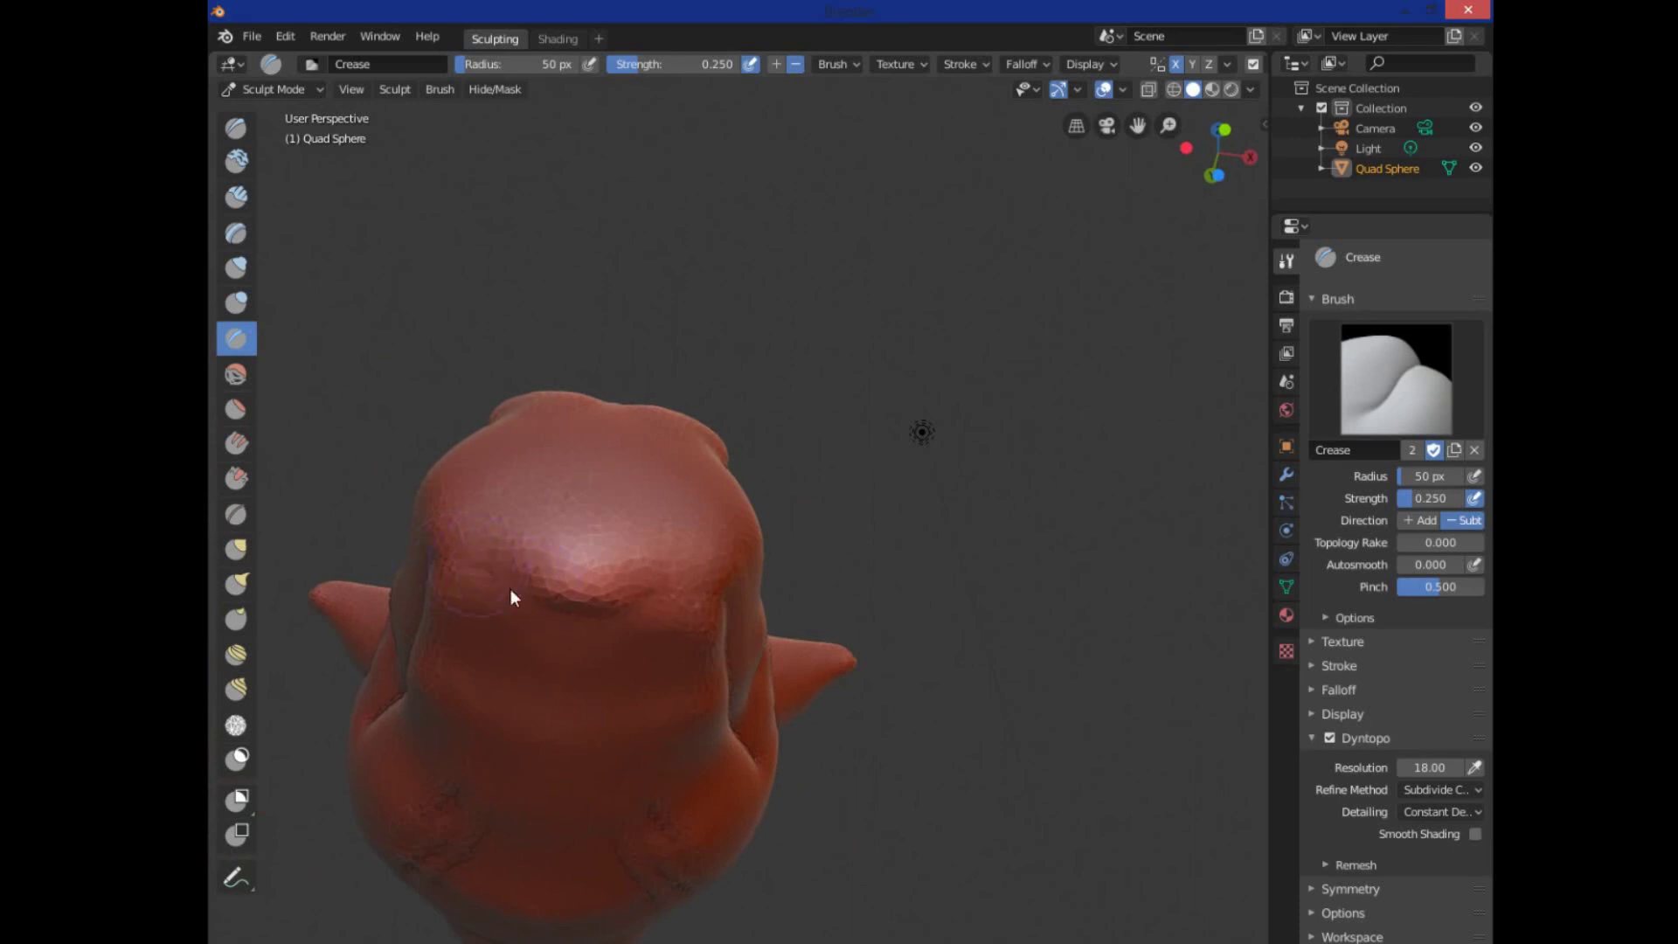
pyautogui.moveTo(468, 569); pyautogui.dragTo(655, 659, button='middle')
pyautogui.moveTo(594, 578); pyautogui.dragTo(696, 655)
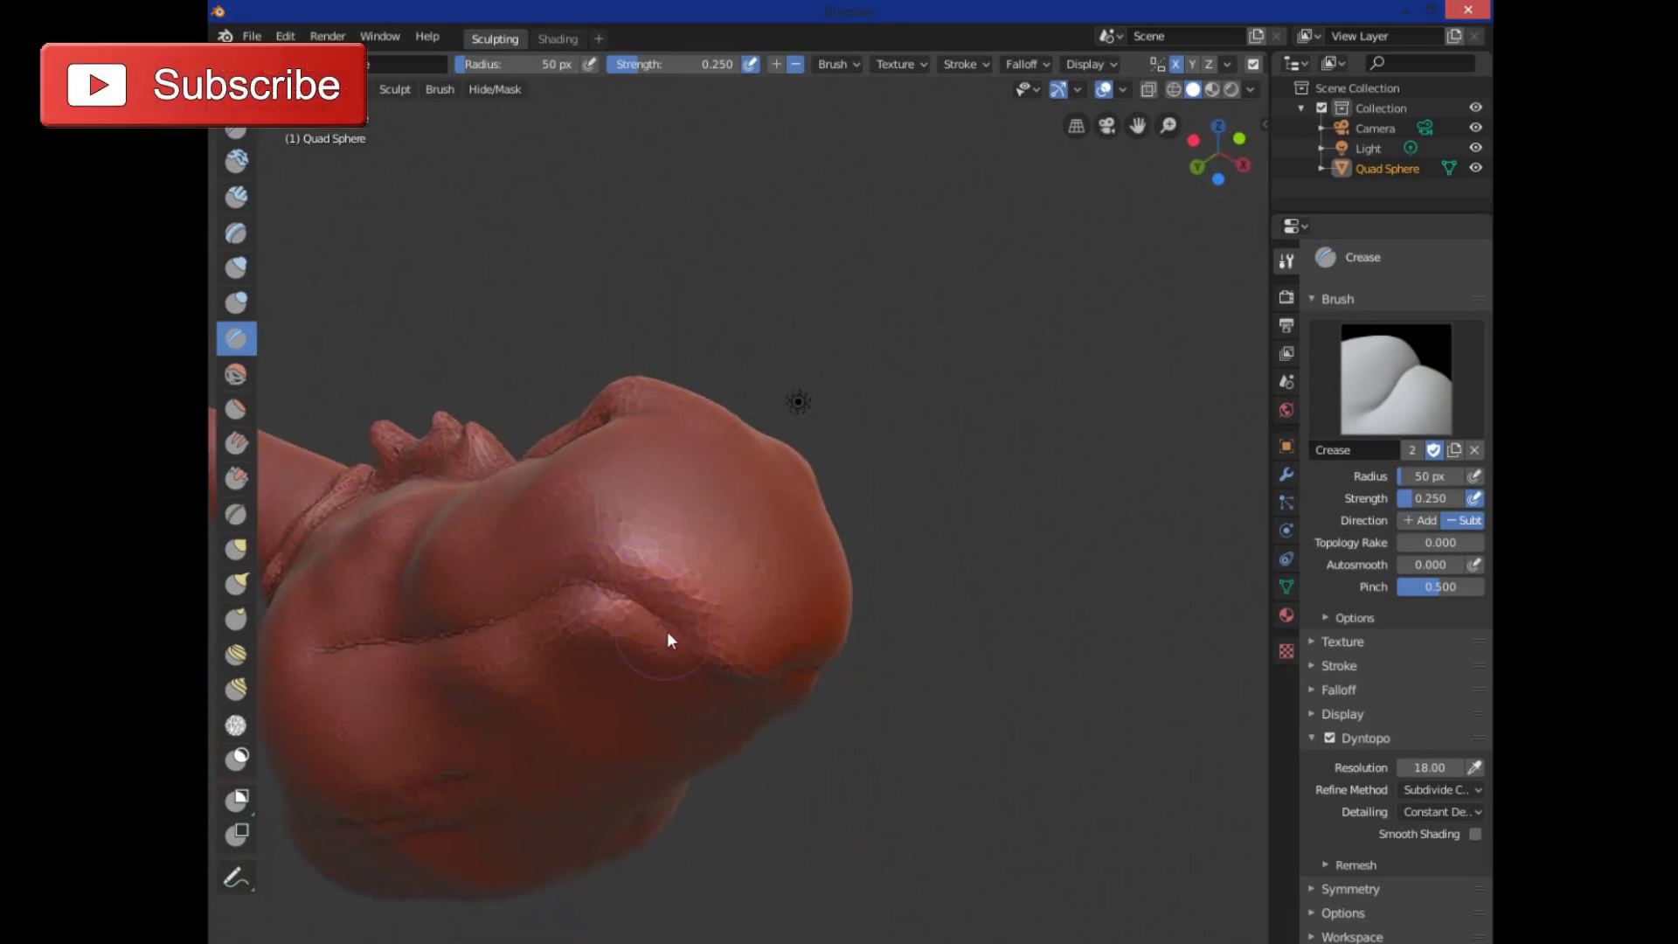
pyautogui.moveTo(929, 726); pyautogui.dragTo(699, 630, button='middle')
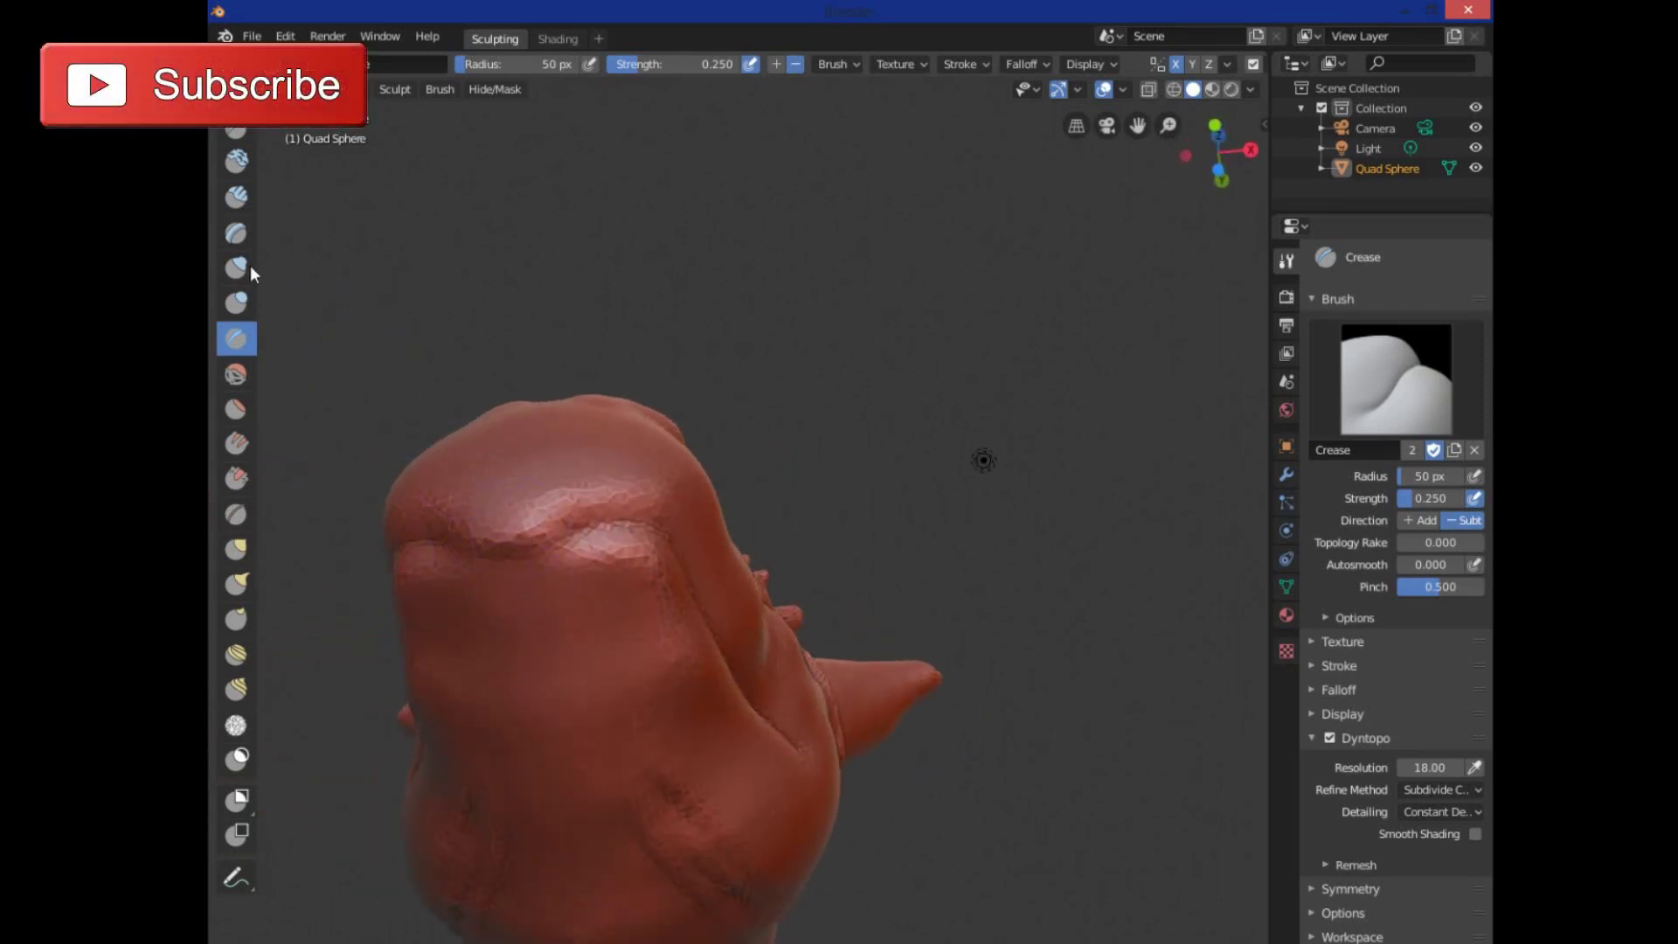
# - Build up a beak-like point and a thicker upper lip at the front of the mouth with the Draw brush
pyautogui.click(247, 136)
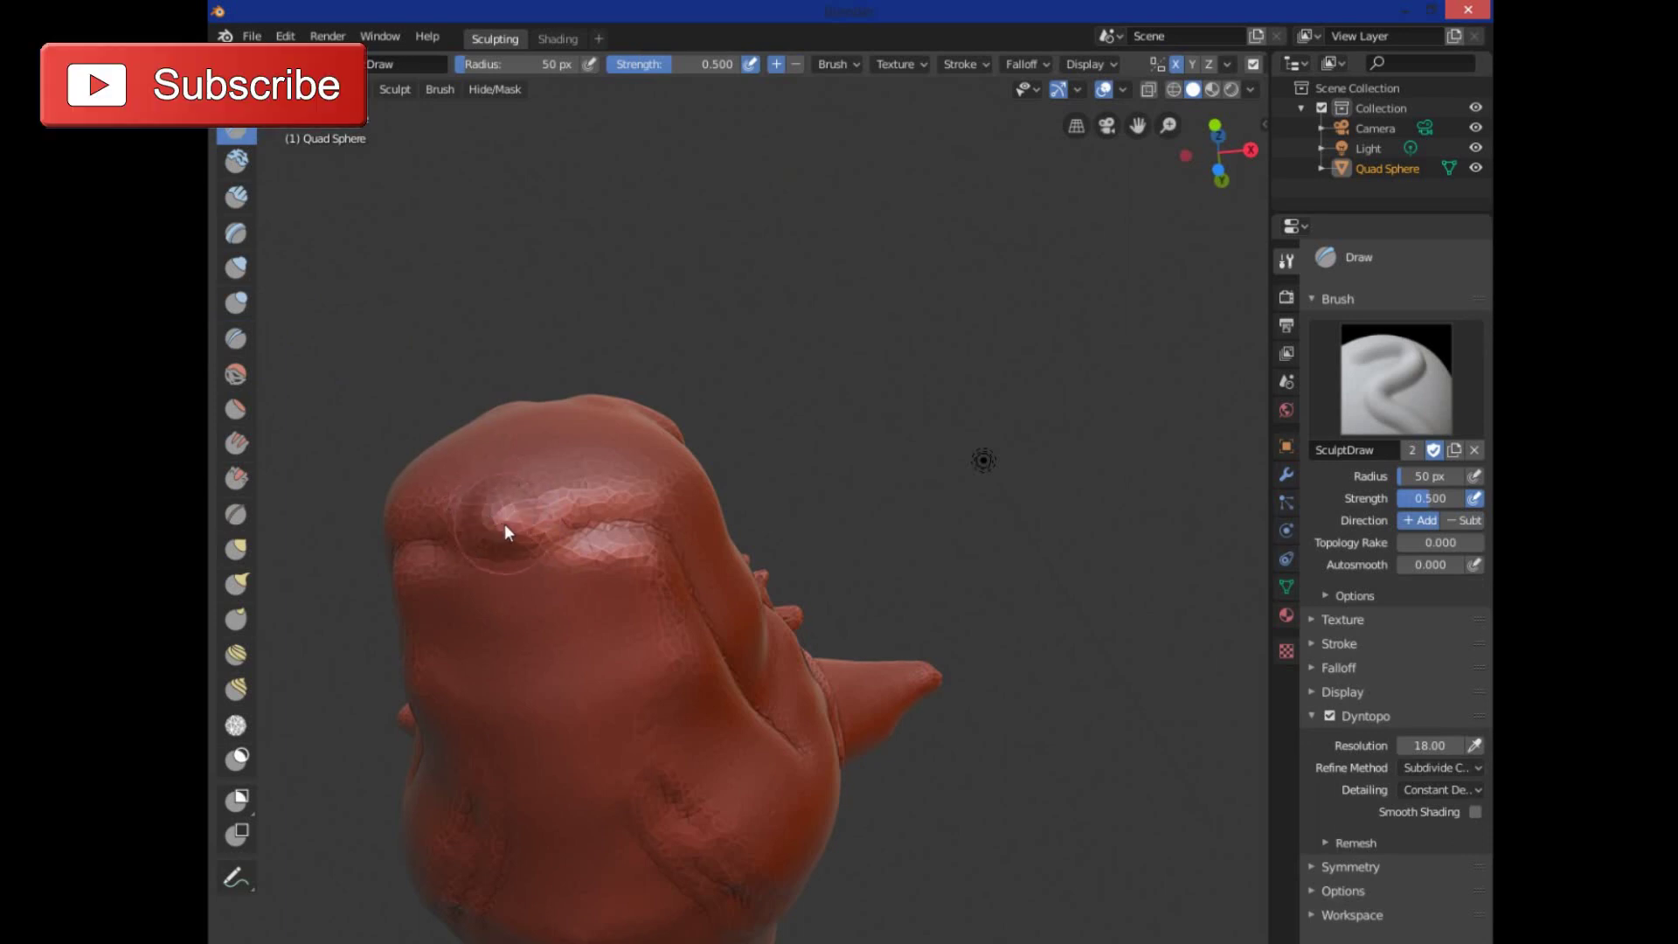
pyautogui.moveTo(475, 564); pyautogui.dragTo(506, 671, button='middle')
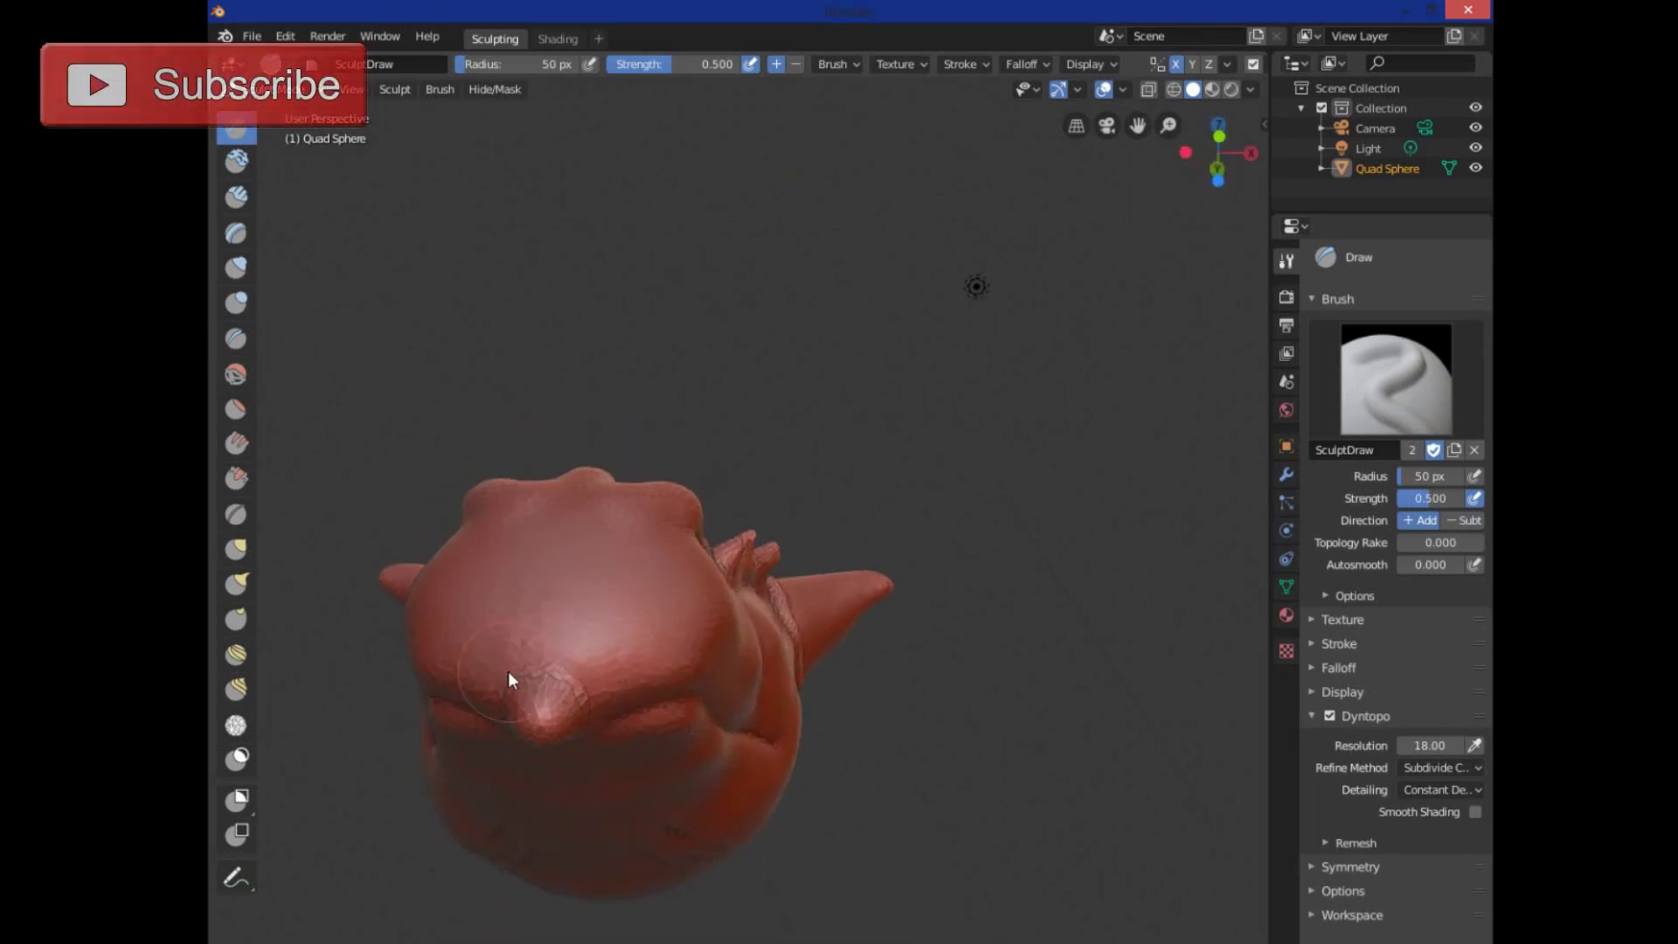
pyautogui.moveTo(528, 679)
pyautogui.mouseDown()
pyautogui.moveTo(482, 657)
pyautogui.moveTo(524, 707)
pyautogui.moveTo(438, 667)
pyautogui.moveTo(441, 647)
pyautogui.moveTo(538, 652)
pyautogui.mouseUp()
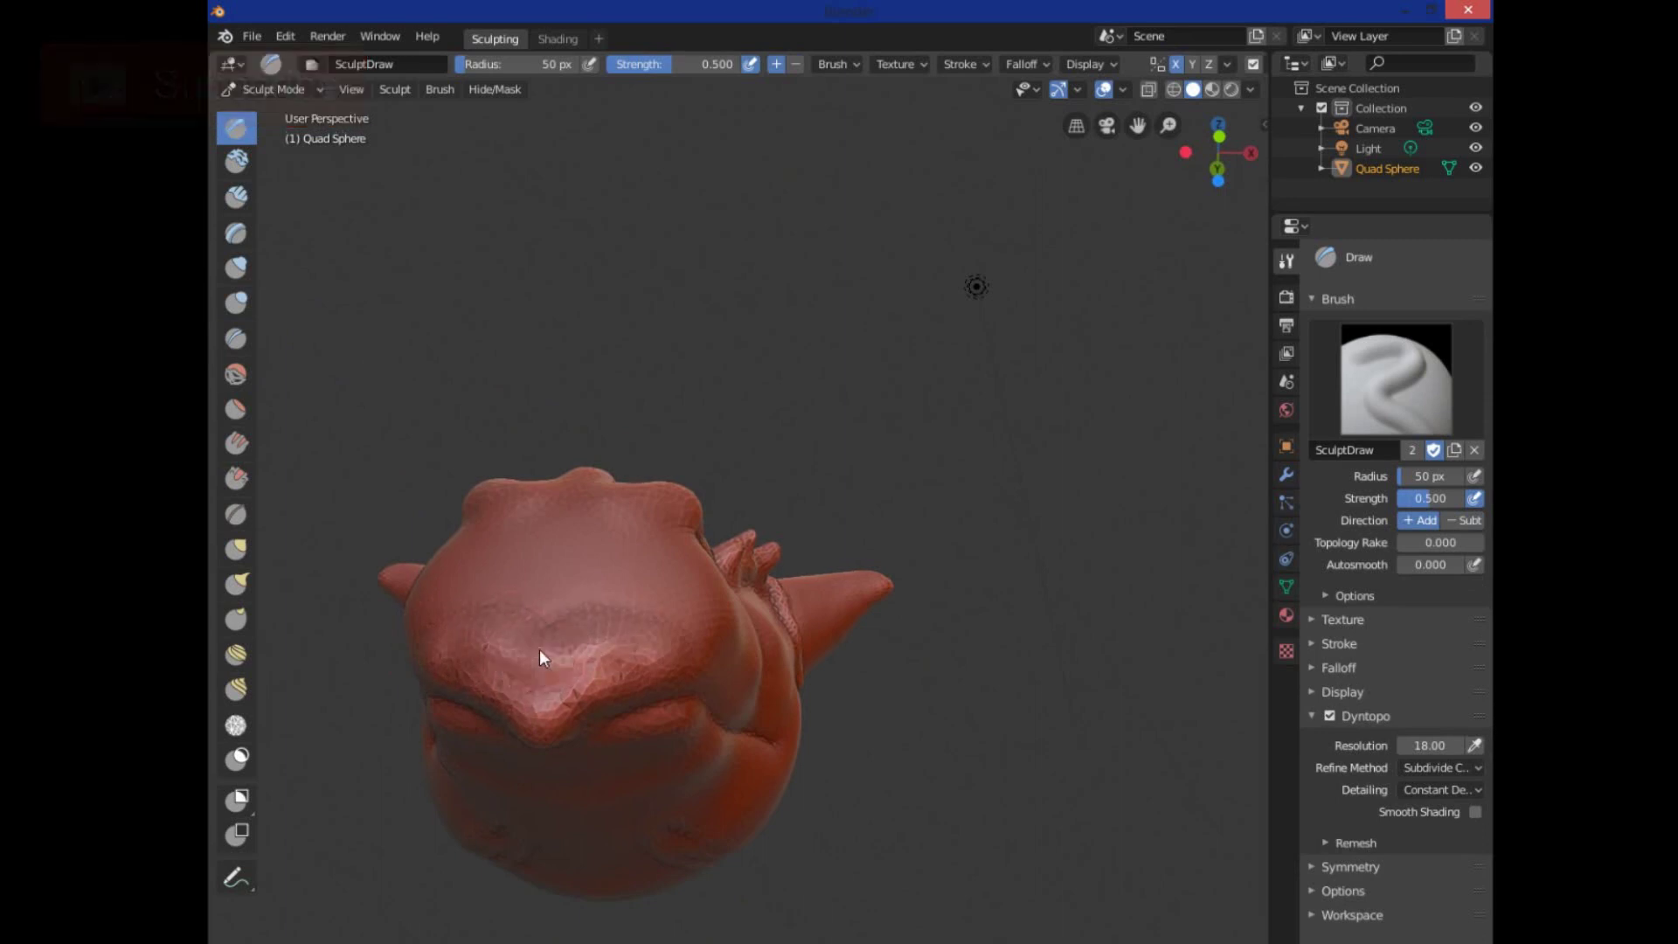
pyautogui.moveTo(543, 628); pyautogui.dragTo(612, 747, button='middle')
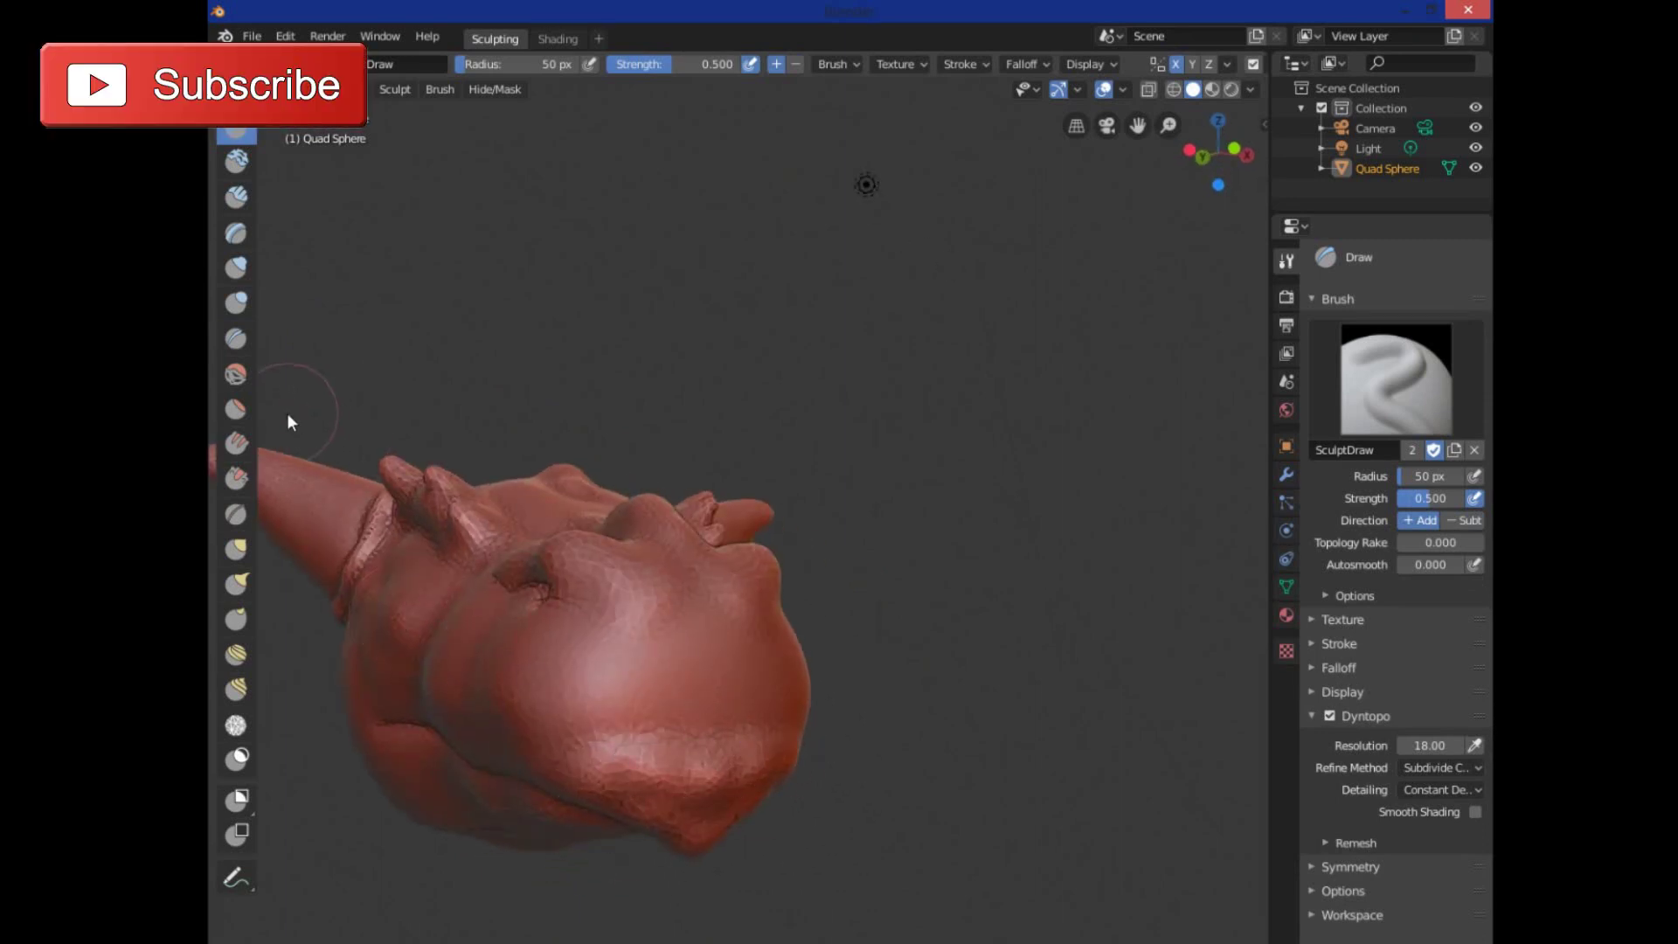
# - Carve grooves down the middle of the snout's front and down the side of the head below the horn with the Crease brush
pyautogui.click(238, 340)
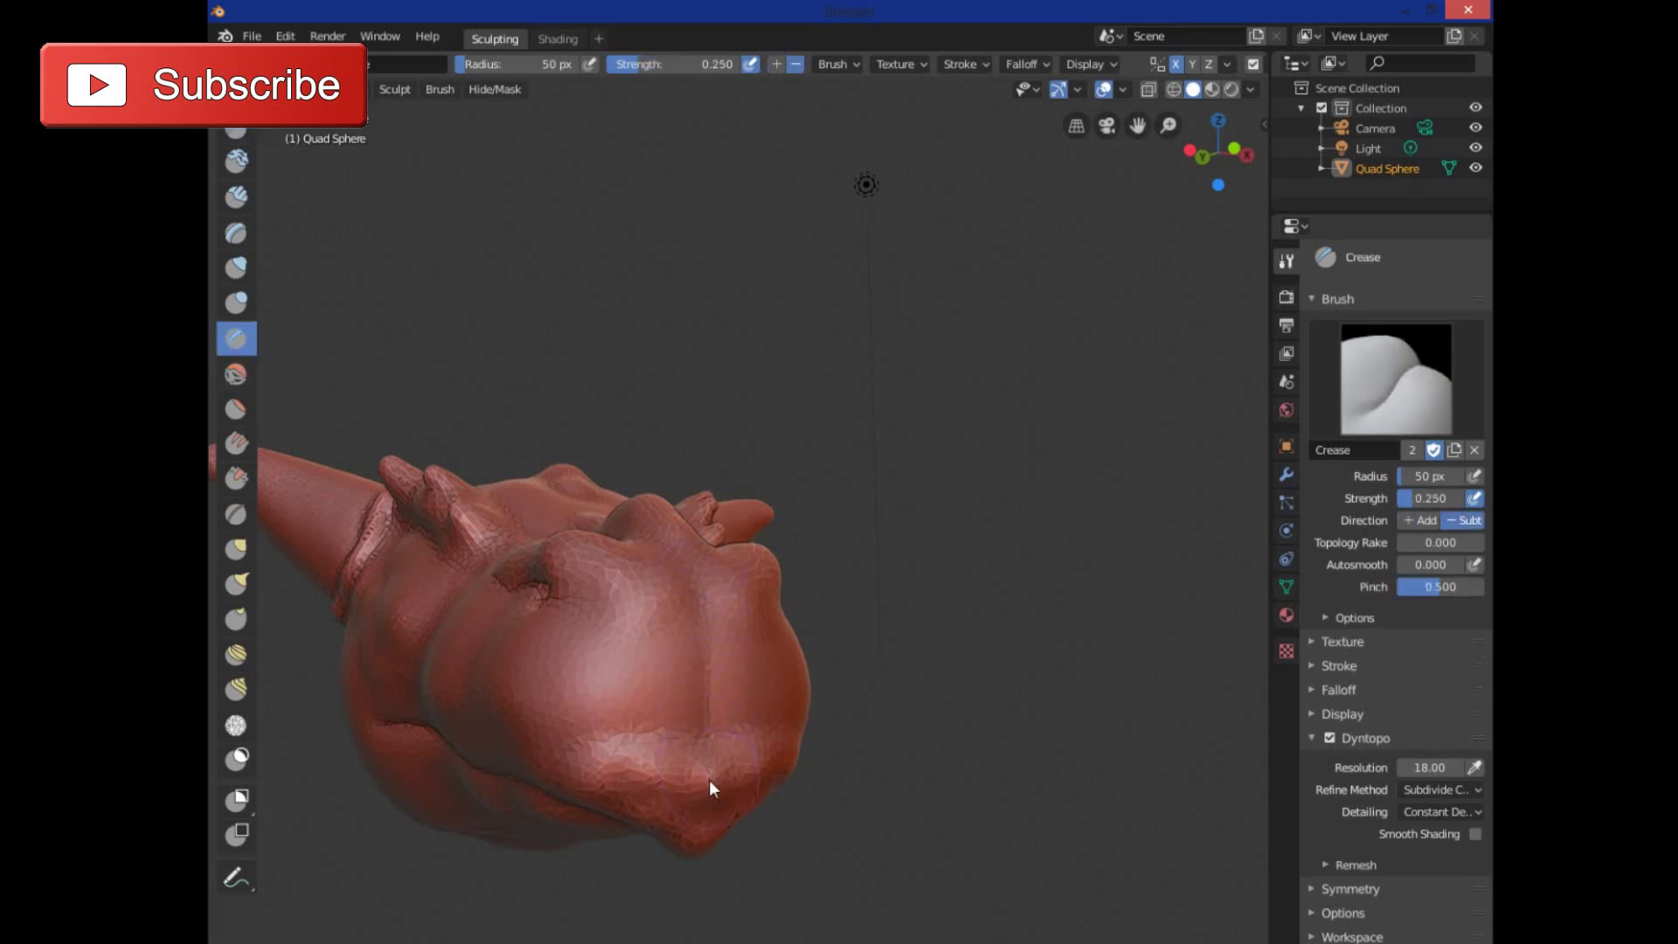
pyautogui.moveTo(787, 760); pyautogui.dragTo(512, 739, button='middle')
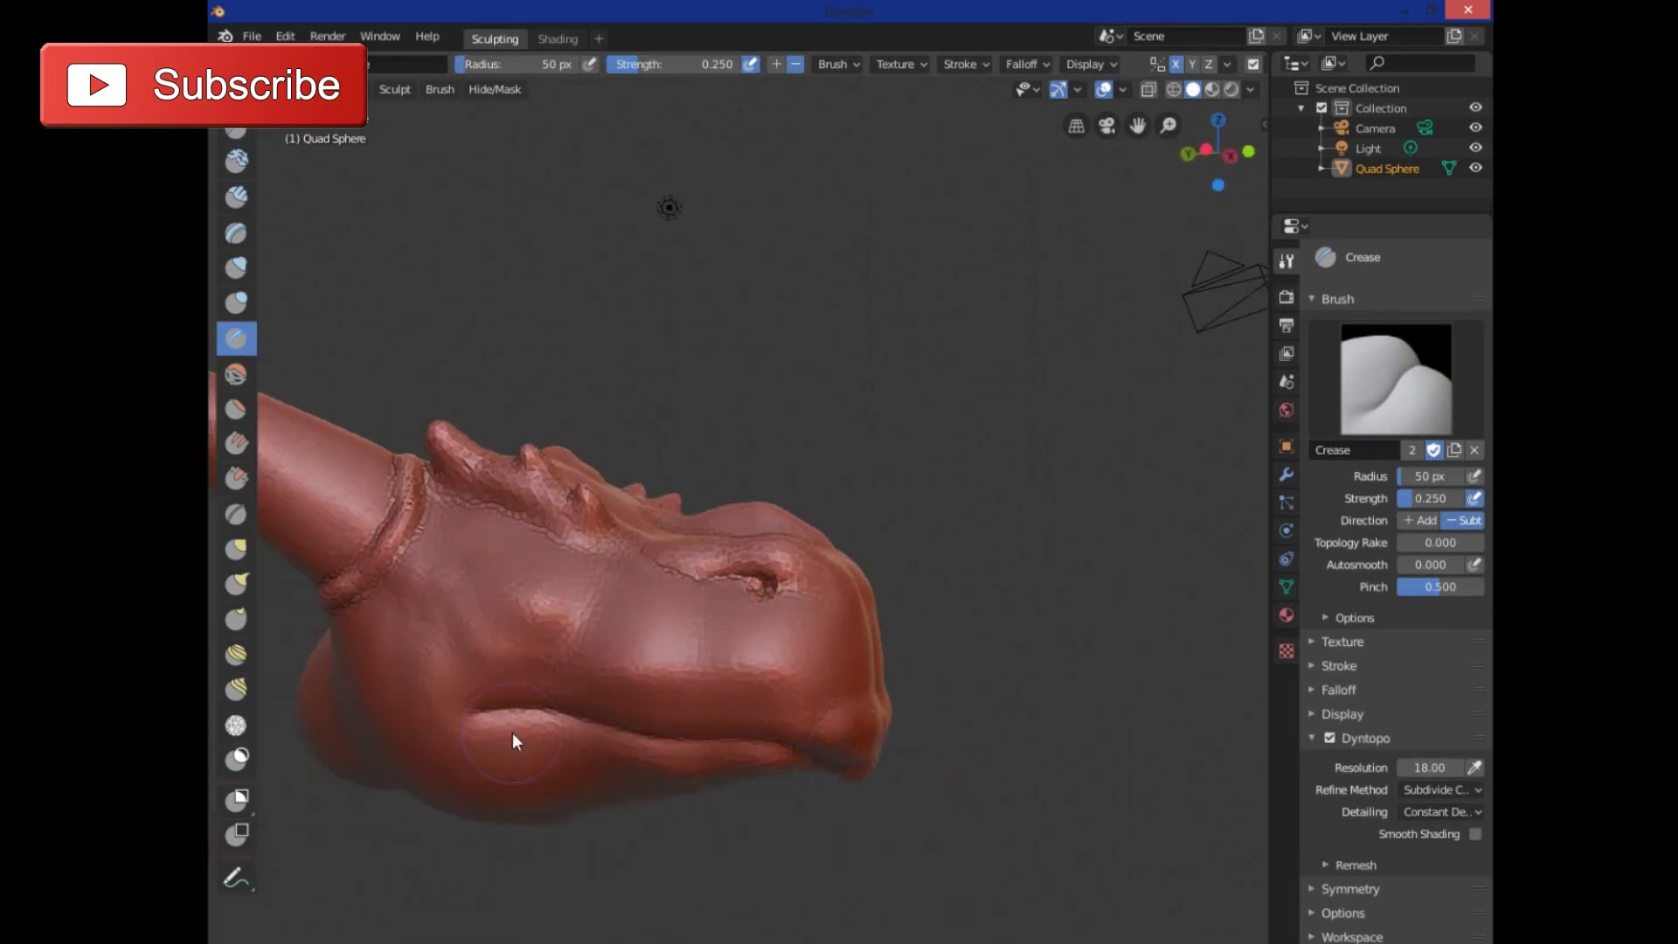
pyautogui.moveTo(390, 696); pyautogui.dragTo(541, 675, button='middle')
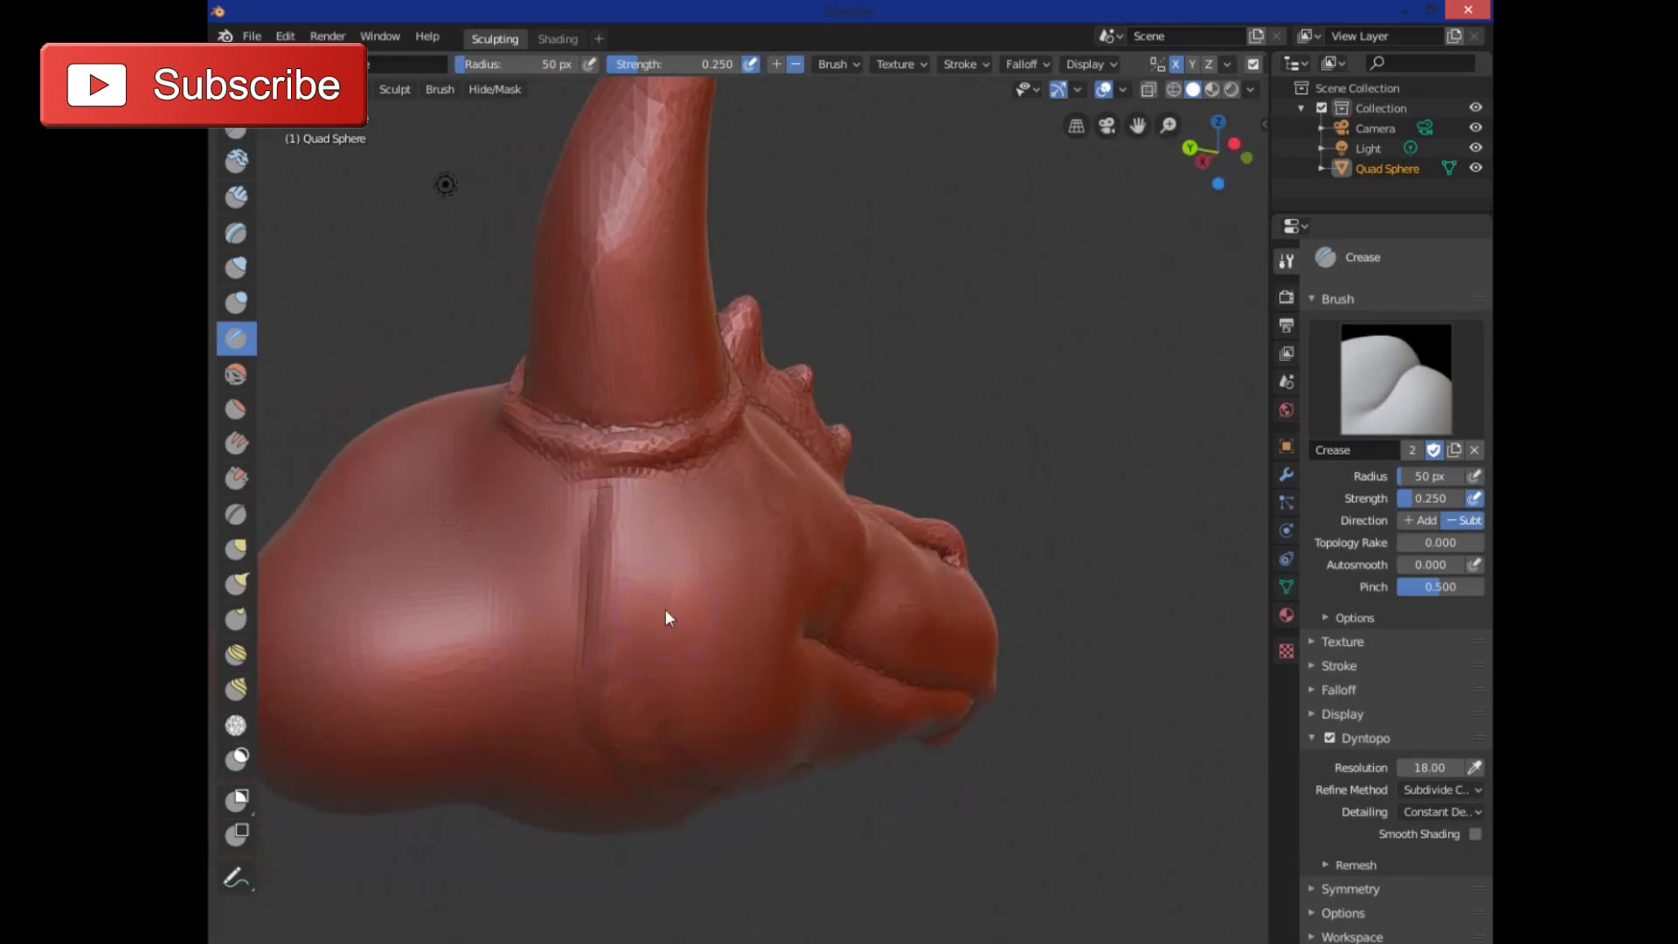
pyautogui.scroll(-5, 638, 647)
pyautogui.moveTo(637, 647); pyautogui.dragTo(596, 655, button='middle')
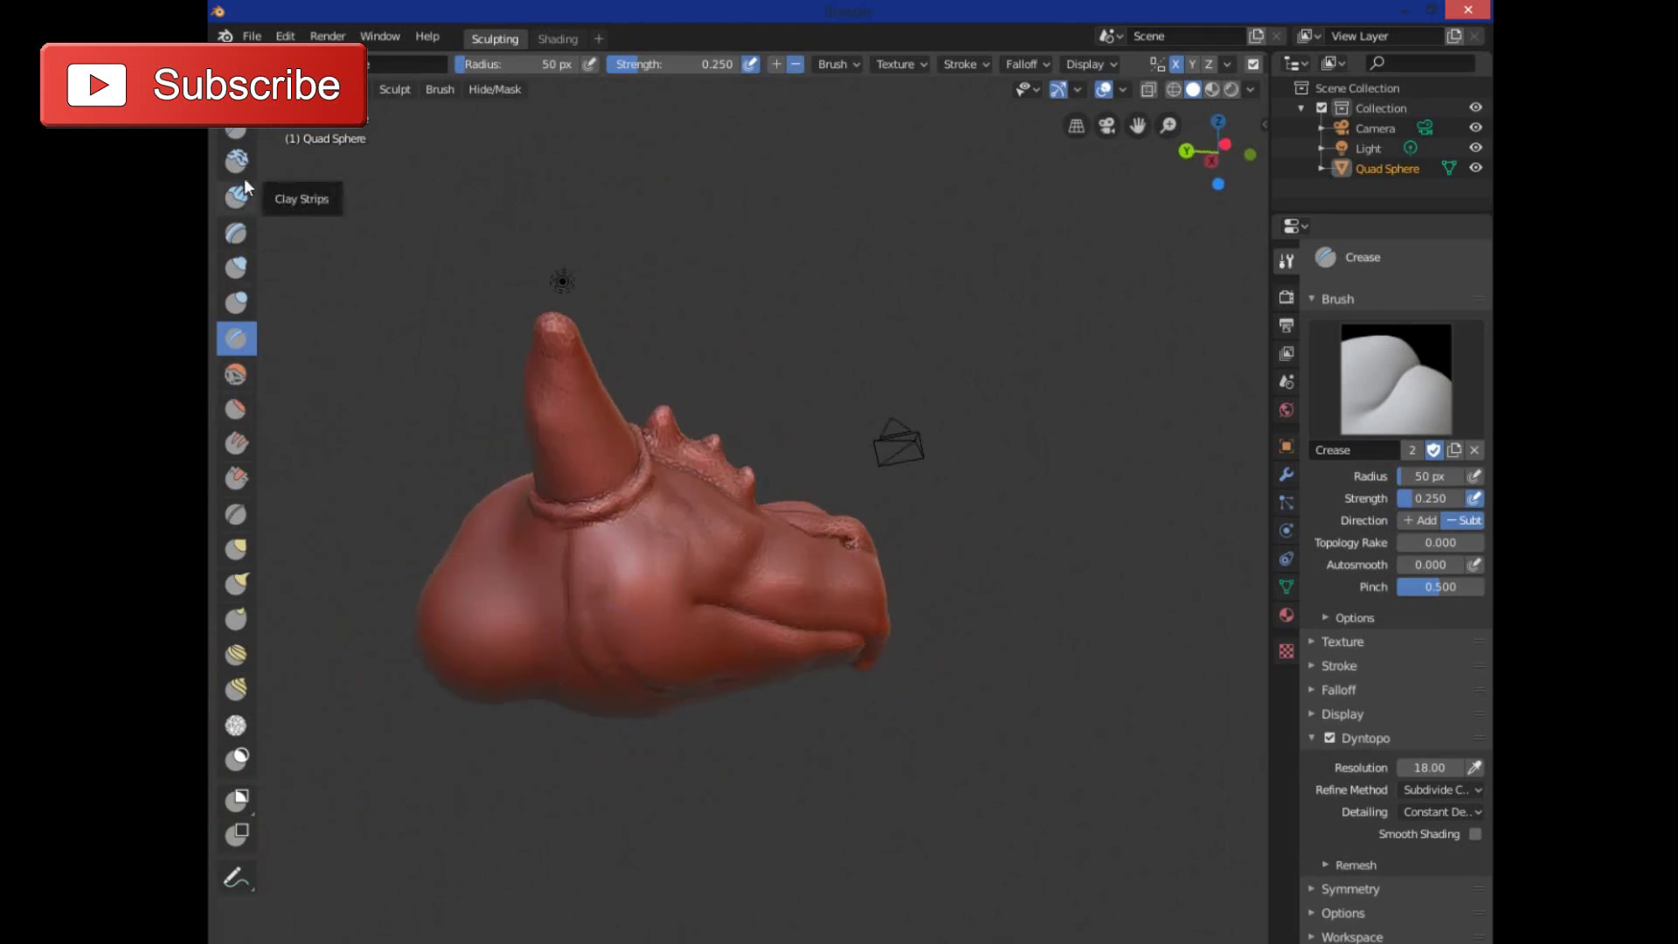
# - Add a row of rounded bumps along the back of the jaw below the horn with the Draw brush
pyautogui.click(236, 131)
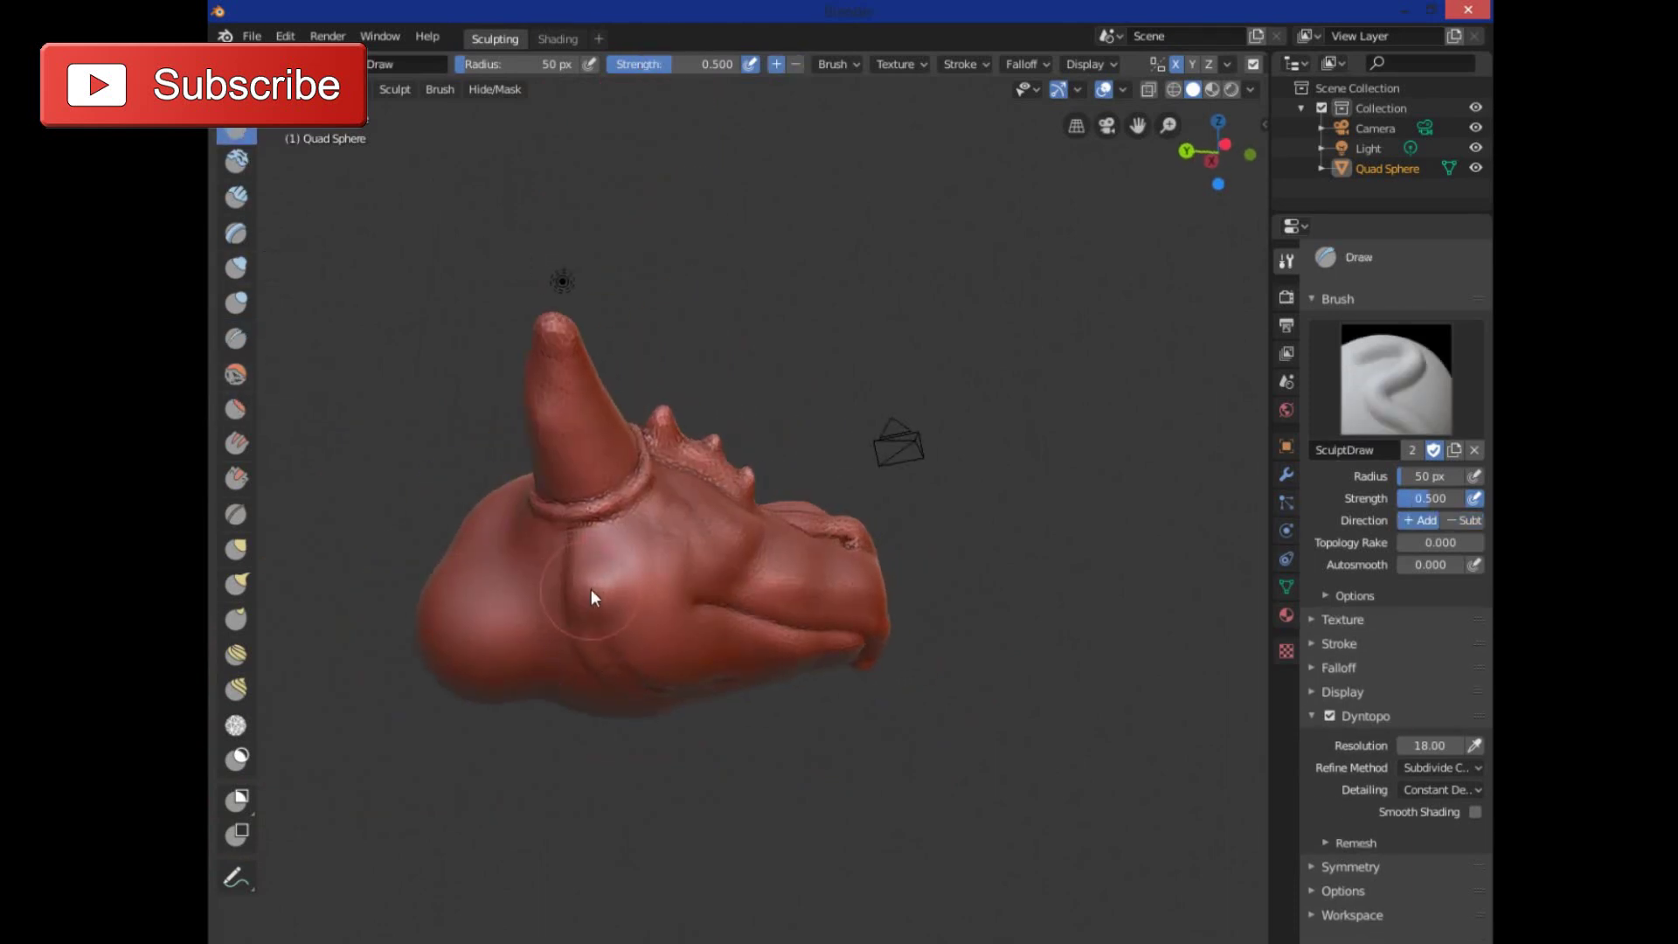
pyautogui.moveTo(626, 618)
pyautogui.mouseDown()
pyautogui.moveTo(646, 693)
pyautogui.moveTo(637, 665)
pyautogui.mouseUp()
pyautogui.scroll(5, 627, 647)
pyautogui.moveTo(632, 642); pyautogui.dragTo(585, 663, button='middle')
pyautogui.scroll(-5, 428, 805)
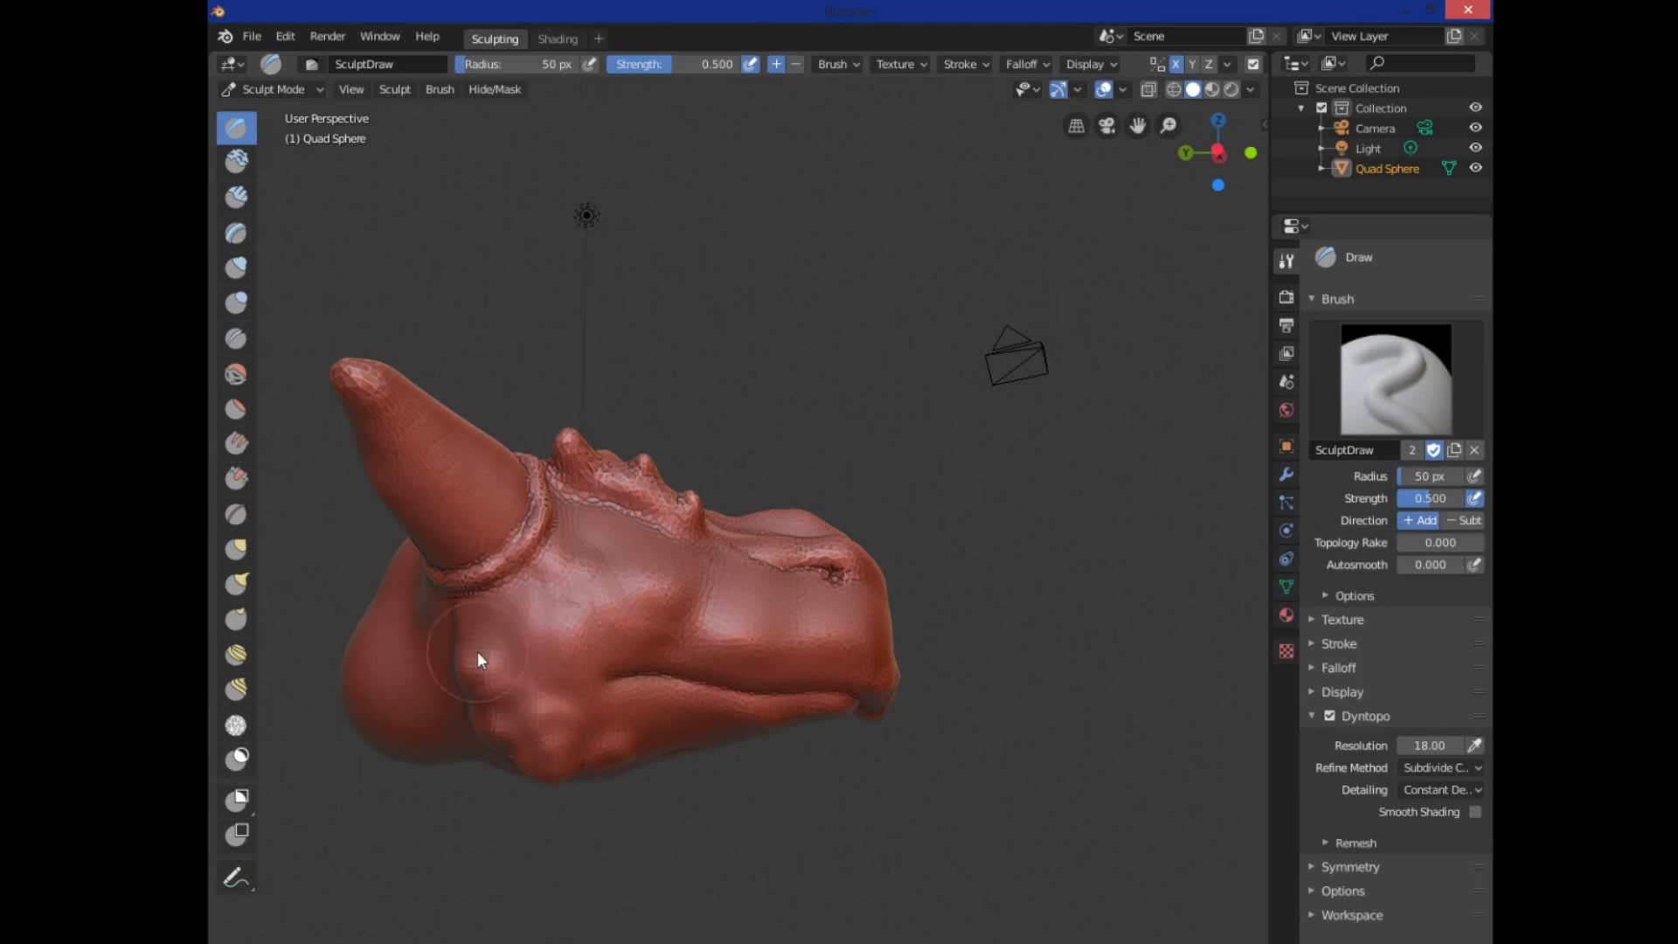
pyautogui.moveTo(605, 597); pyautogui.dragTo(689, 730, button='middle')
pyautogui.moveTo(510, 679); pyautogui.dragTo(852, 620, button='middle')
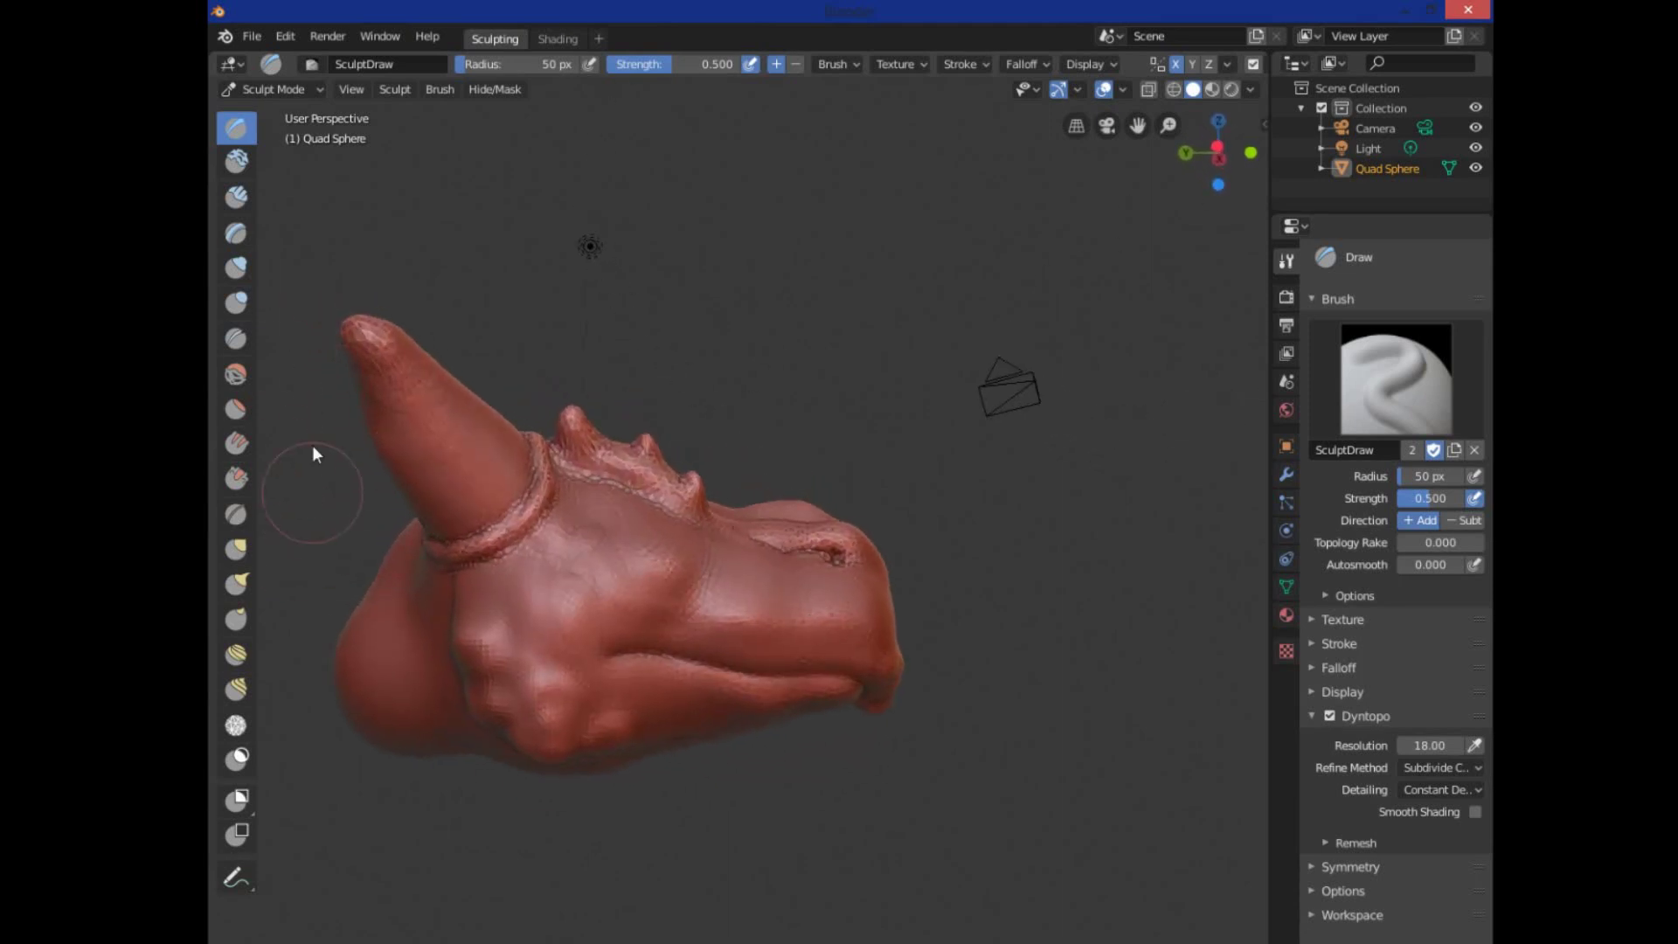
# - Hollow out the eye socket area beneath the brow spikes with the Inflate/Deflate brush
pyautogui.click(243, 269)
pyautogui.scroll(-3, 516, 458)
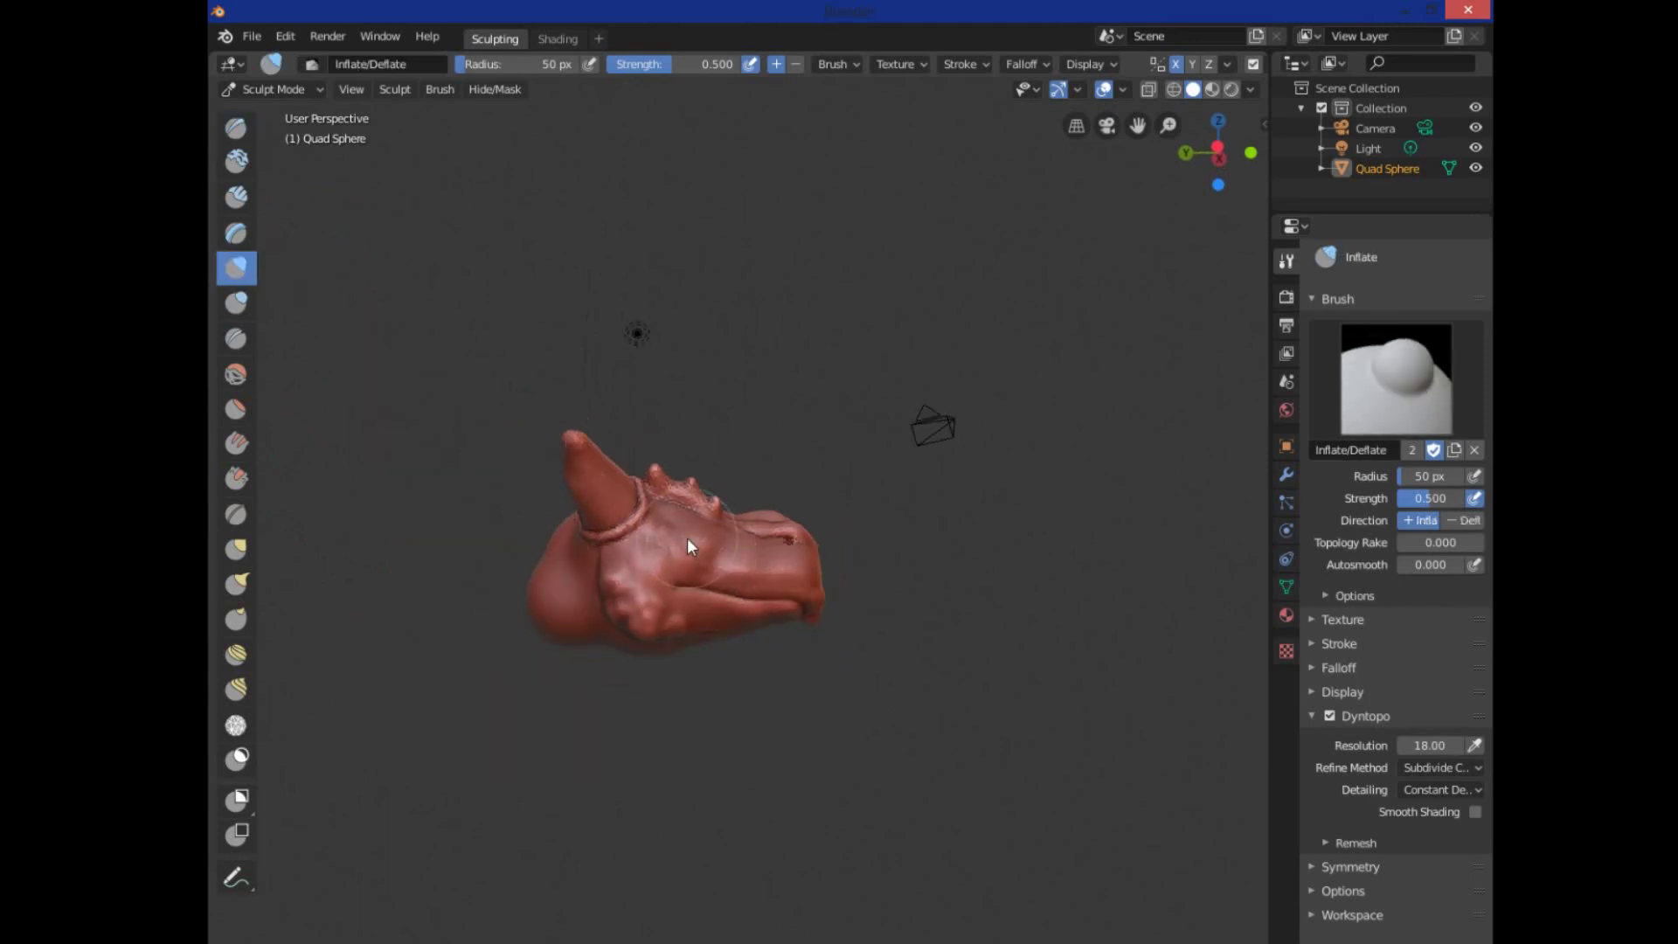
pyautogui.moveTo(678, 531)
pyautogui.mouseDown()
pyautogui.moveTo(663, 523)
pyautogui.moveTo(676, 528)
pyautogui.mouseUp()
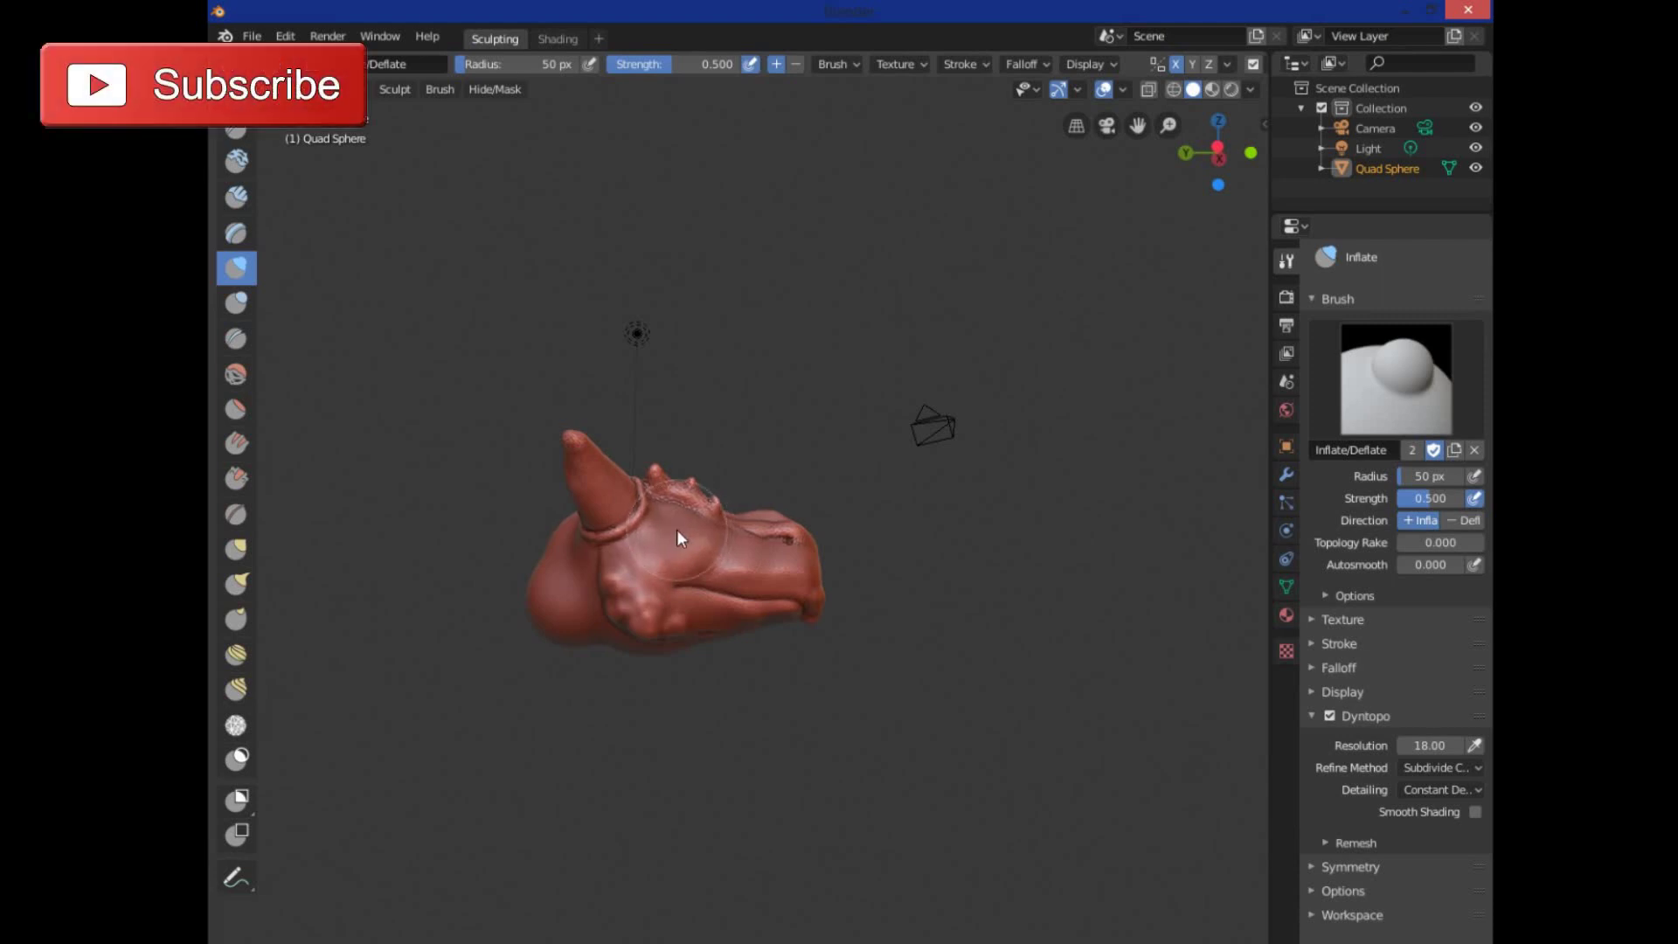
pyautogui.scroll(3, 676, 528)
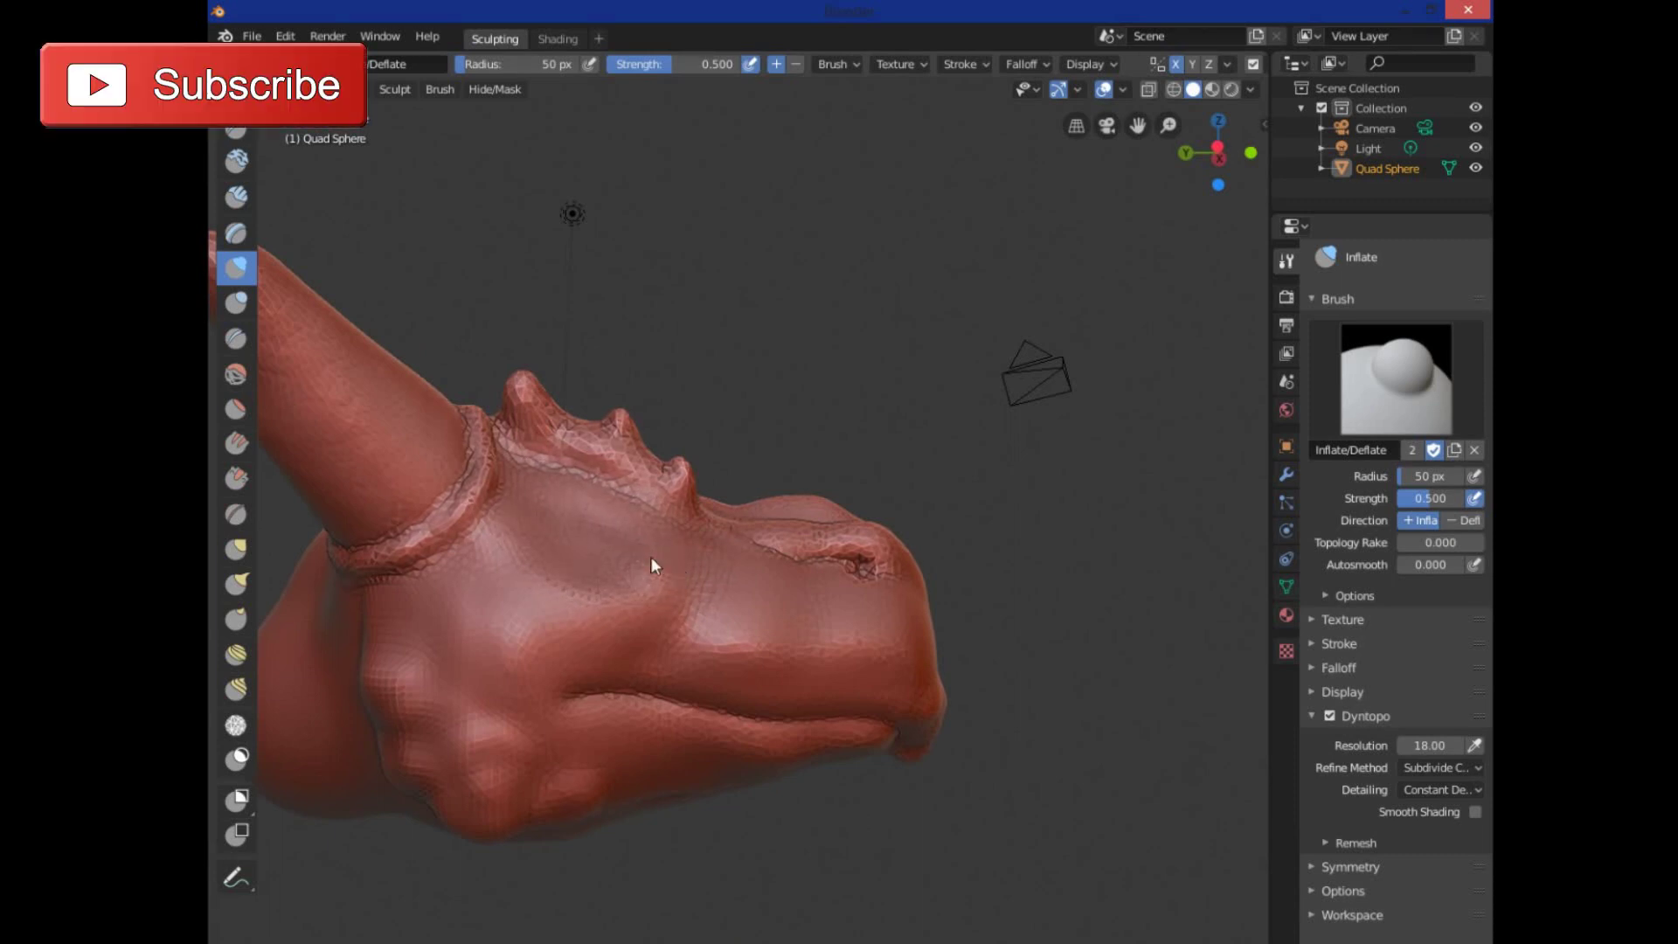
pyautogui.scroll(4, 616, 544)
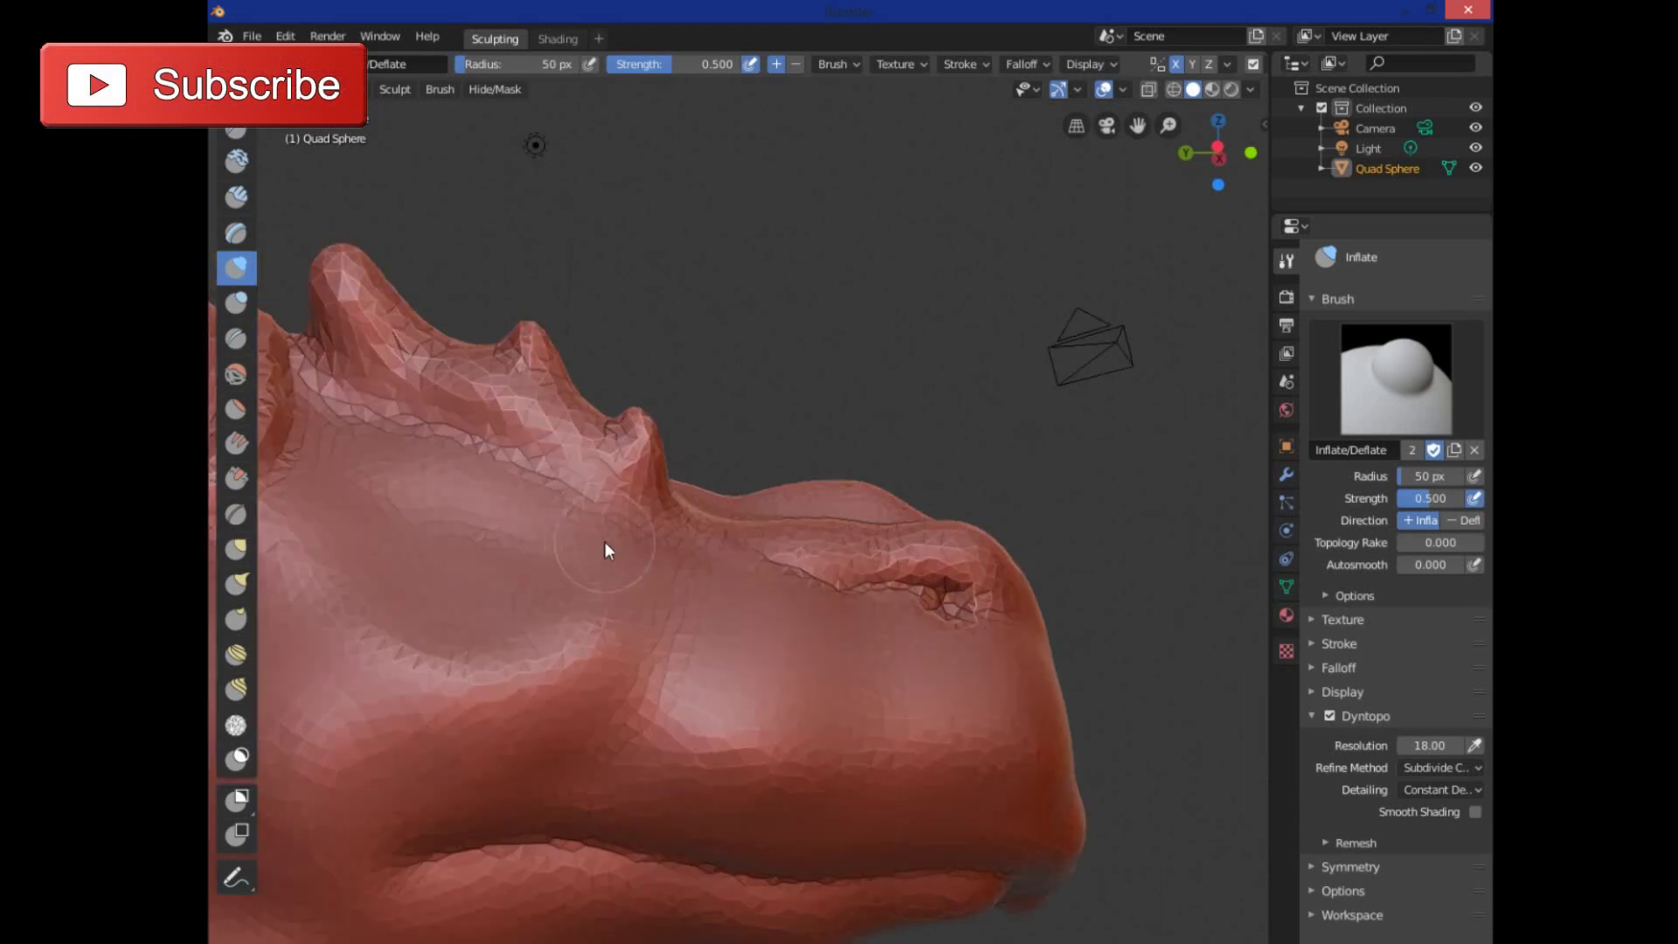
pyautogui.moveTo(559, 564); pyautogui.dragTo(569, 722, button='middle')
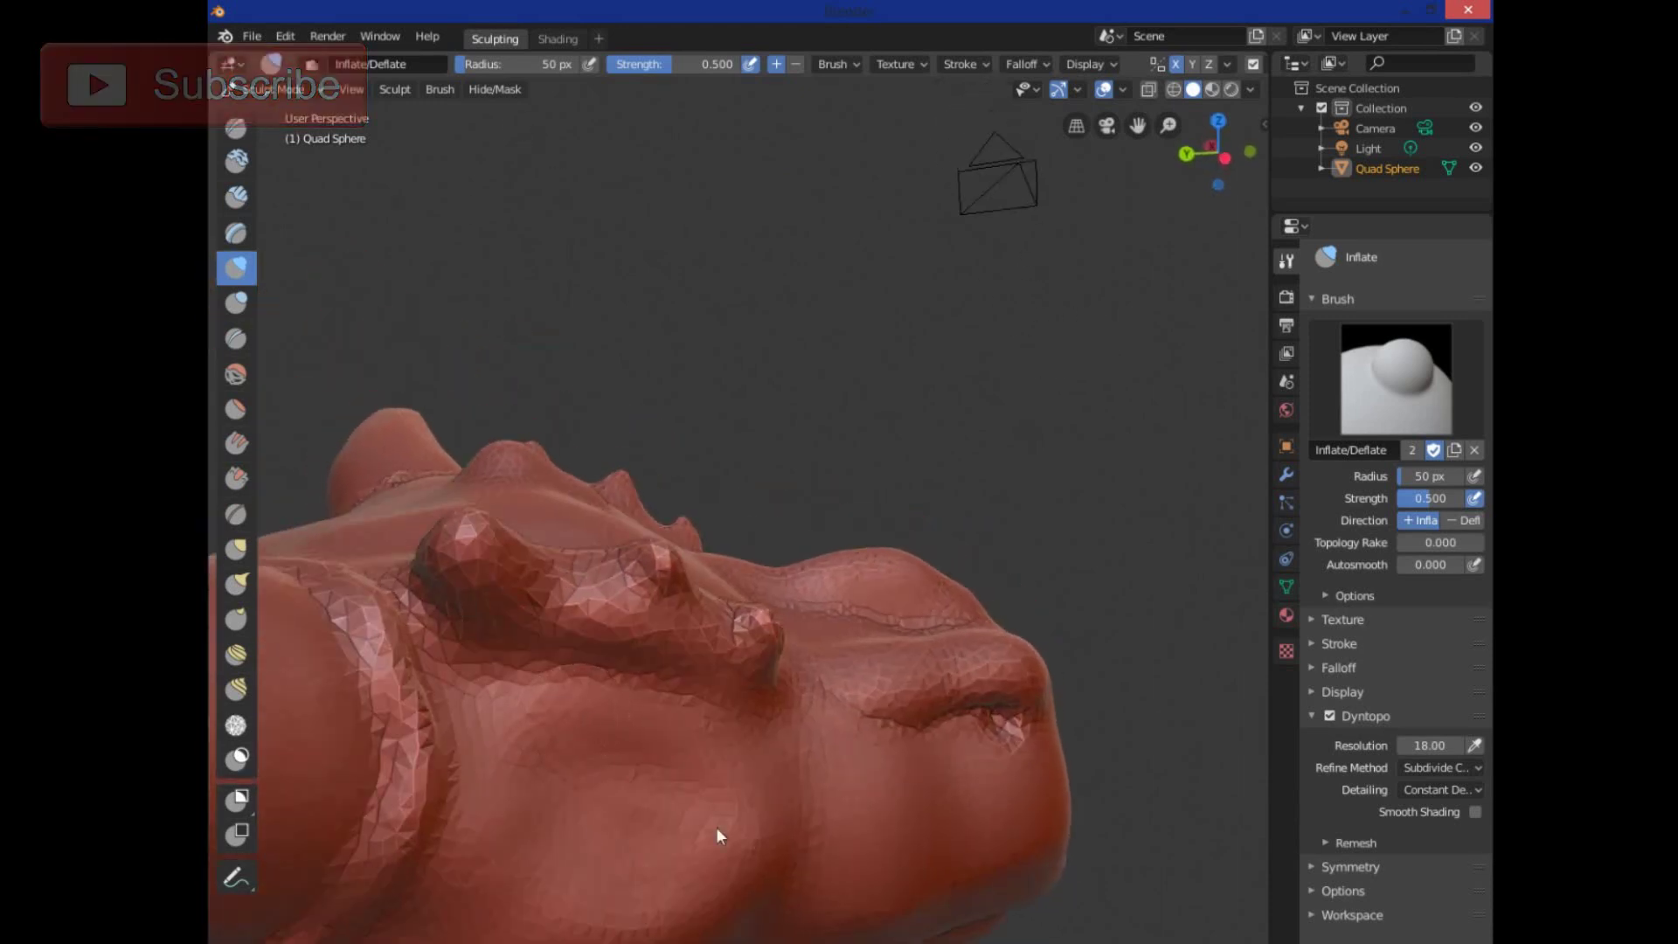
pyautogui.moveTo(488, 815)
pyautogui.mouseDown()
pyautogui.moveTo(506, 770)
pyautogui.moveTo(533, 826)
pyautogui.mouseUp()
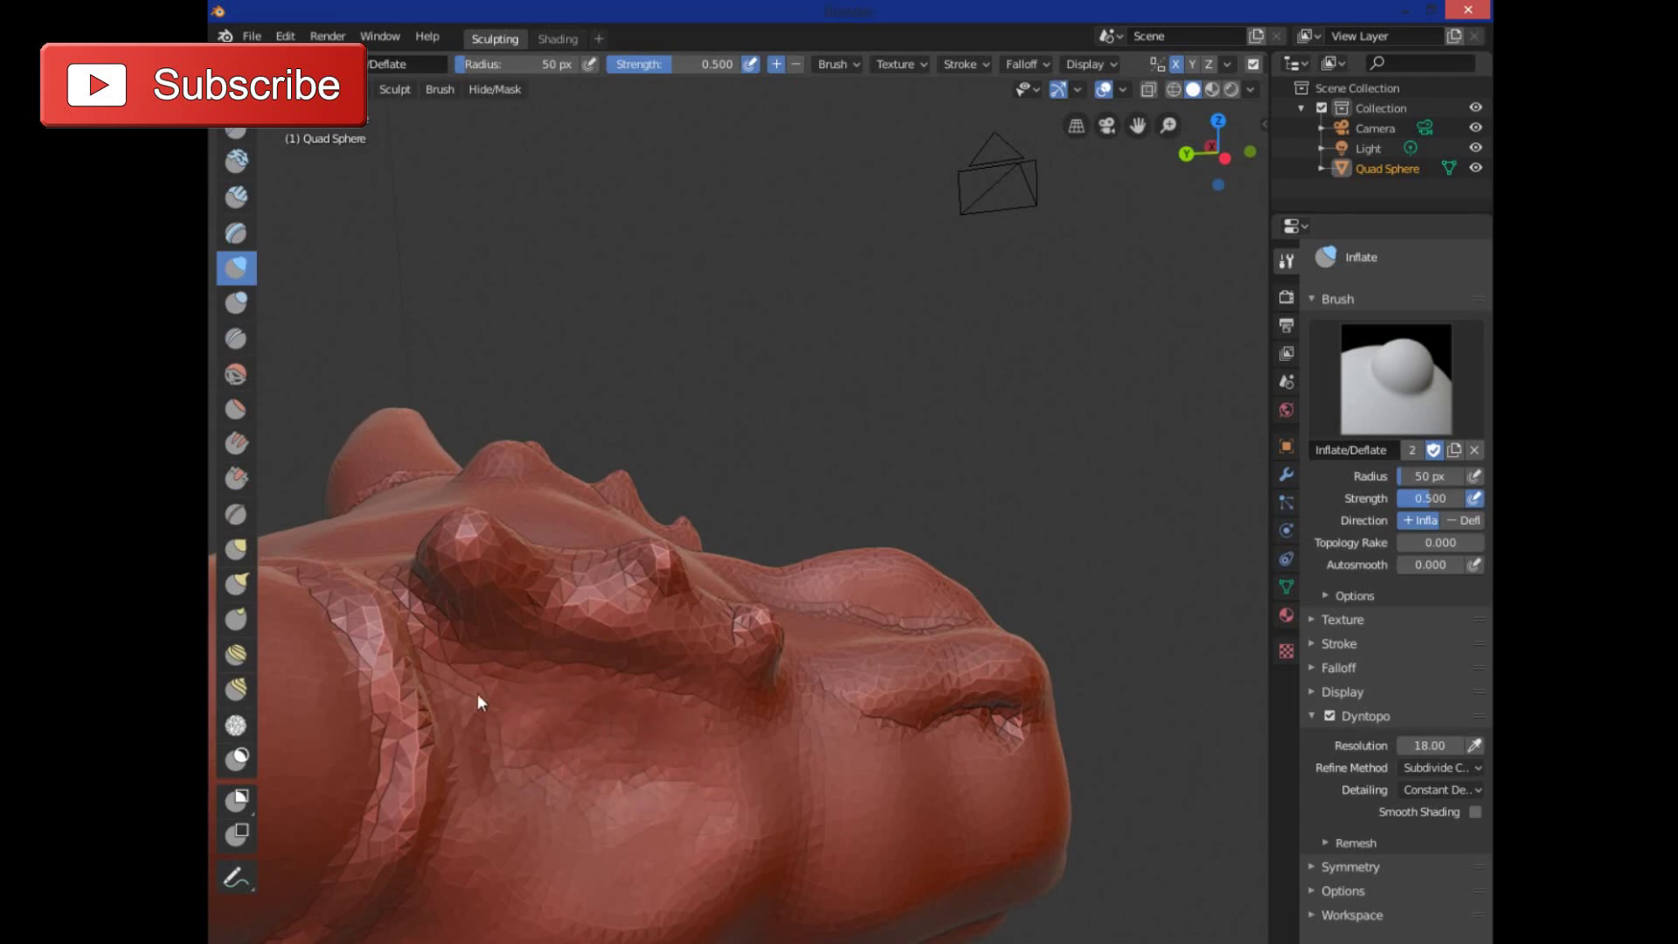
pyautogui.moveTo(700, 762)
pyautogui.mouseDown(button='middle')
pyautogui.moveTo(778, 772)
pyautogui.moveTo(786, 737)
pyautogui.moveTo(883, 769)
pyautogui.moveTo(865, 753)
pyautogui.mouseUp(button='middle')
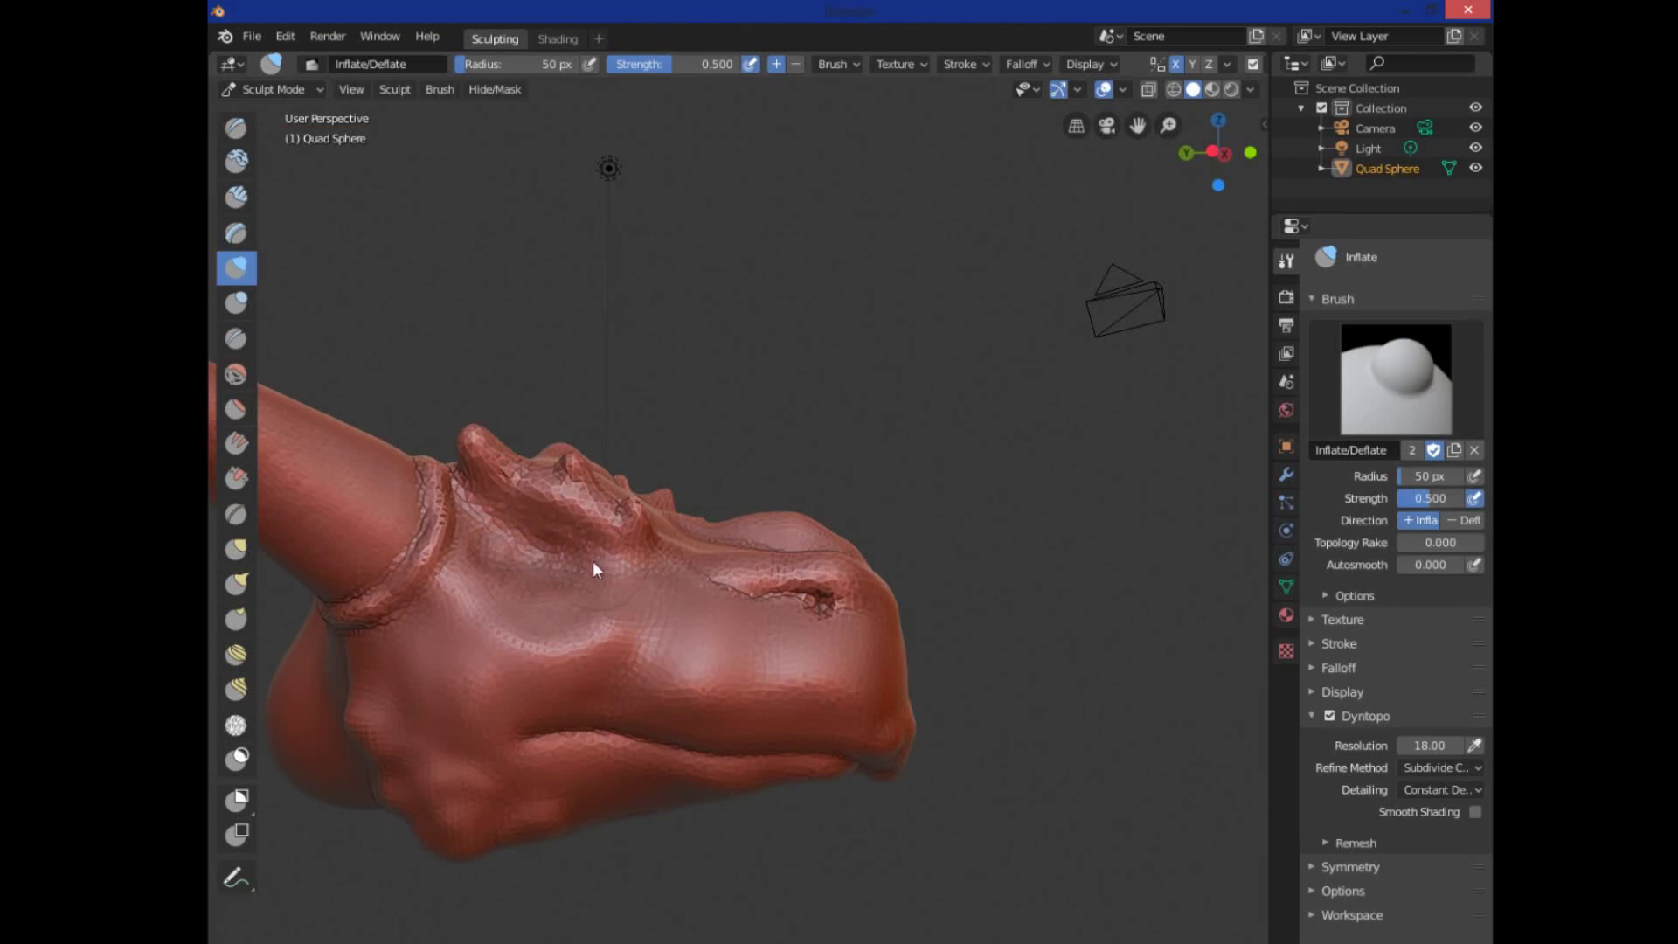
pyautogui.scroll(4, 596, 560)
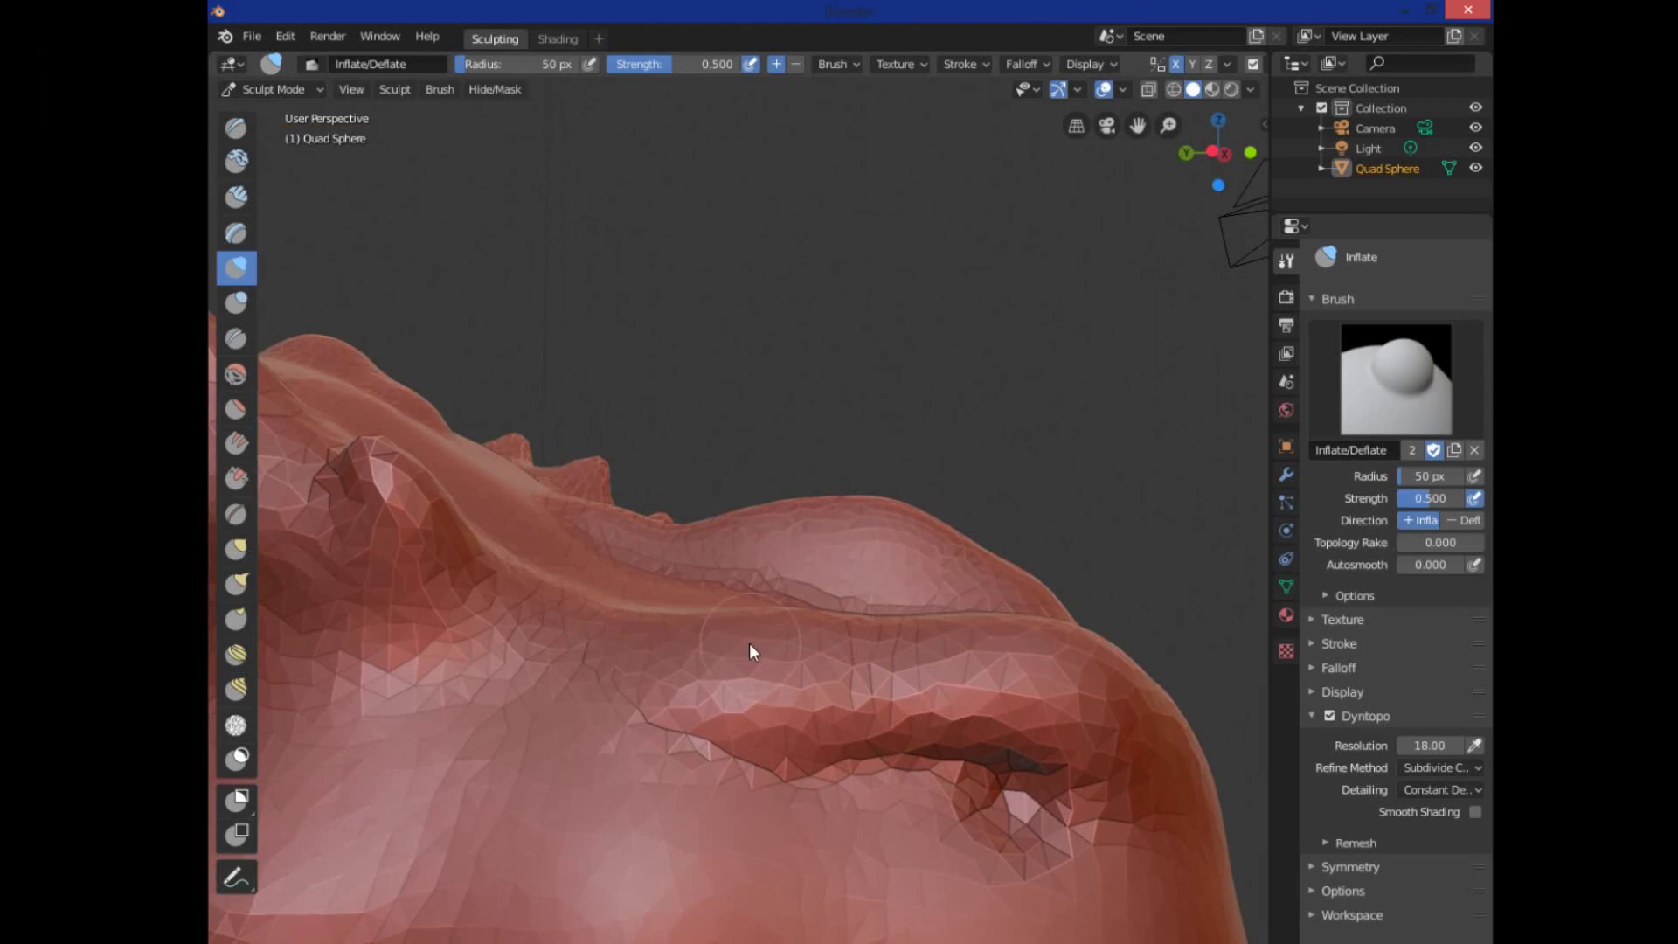
pyautogui.scroll(-5, 749, 653)
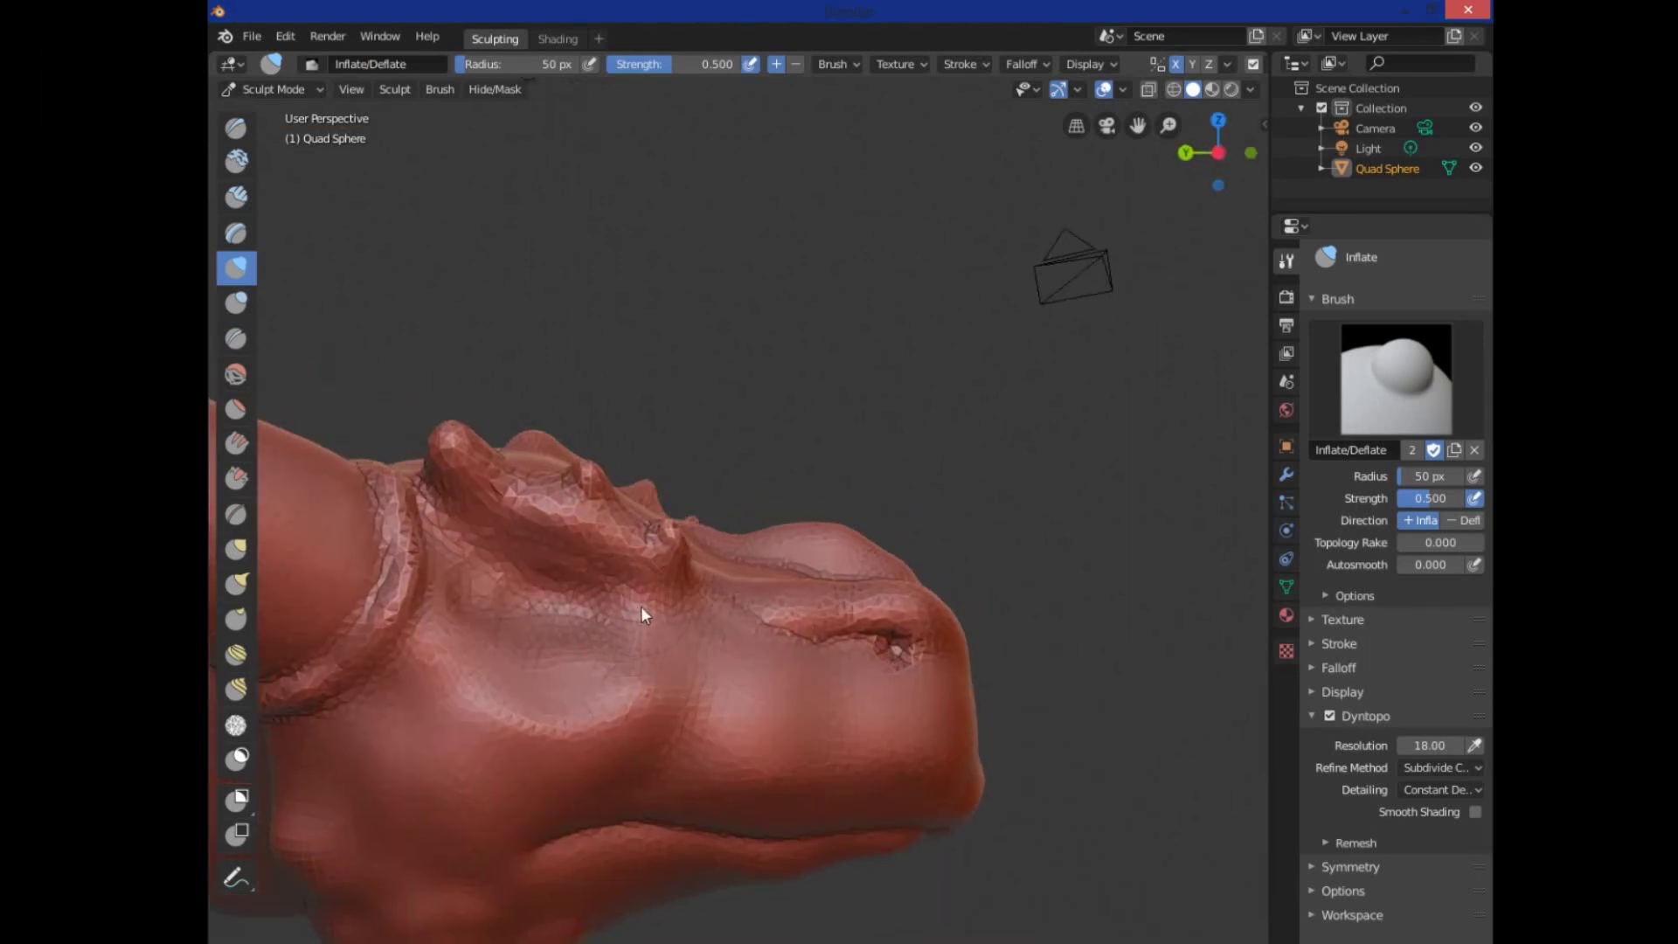
# - Deepen the eye socket beneath the brow spikes and build up an eyeball inside it with the Draw brush
pyautogui.click(235, 127)
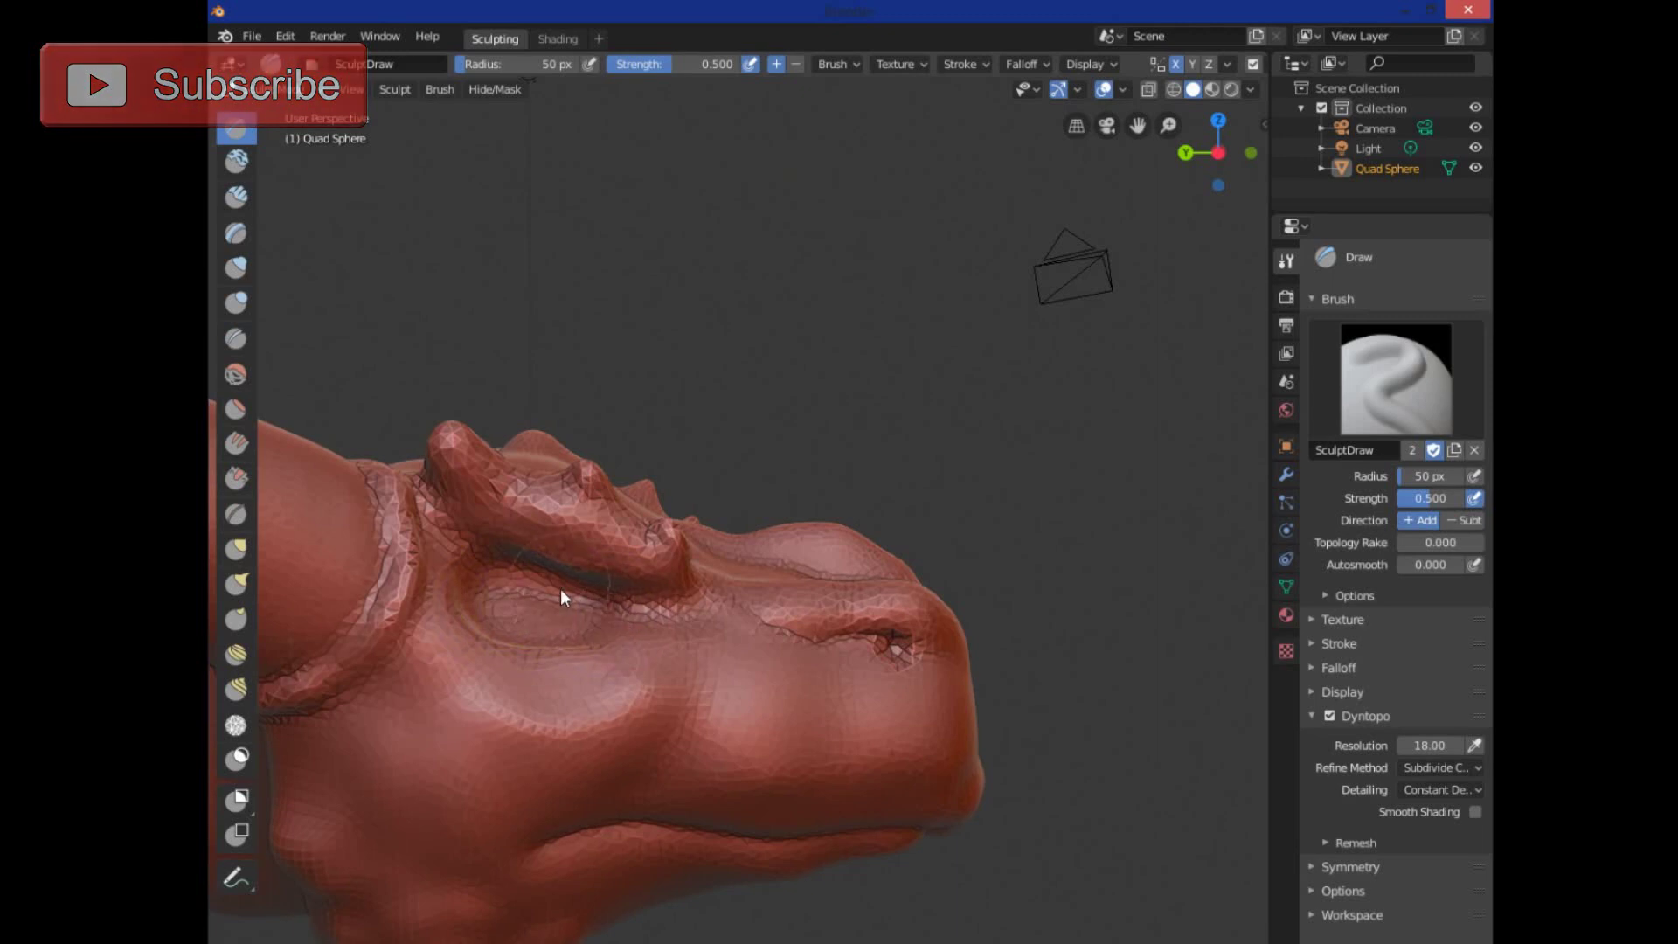
pyautogui.scroll(2, 587, 713)
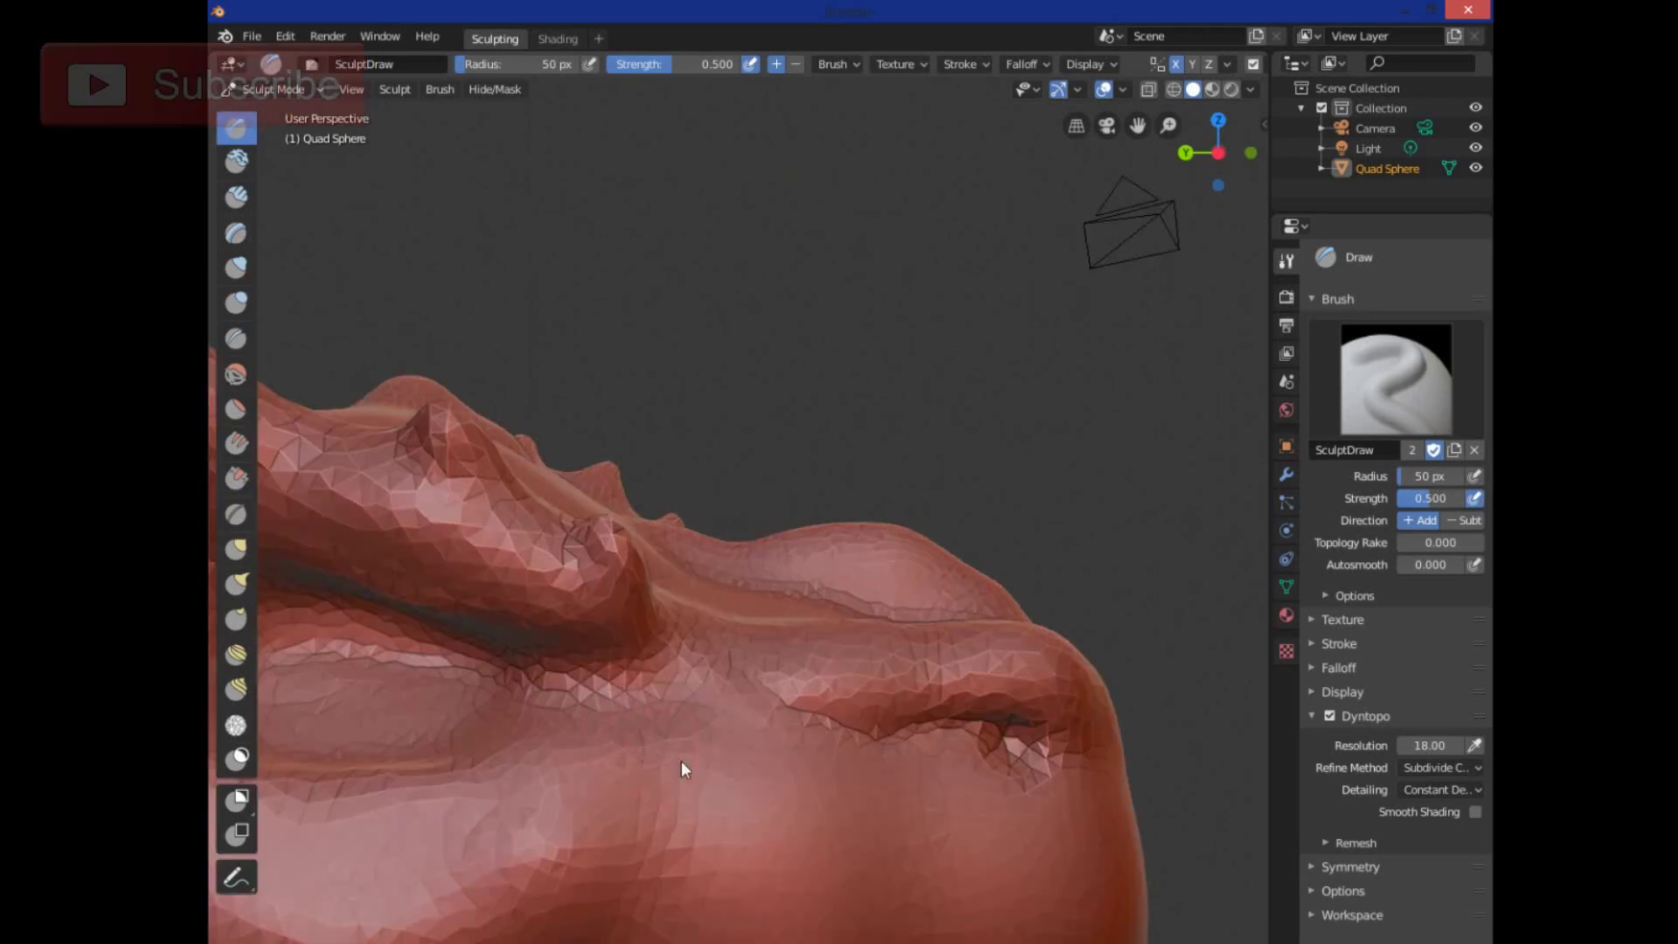
pyautogui.keyDown('shift'); pyautogui.moveTo(646, 760); pyautogui.dragTo(907, 739, button='middle'); pyautogui.keyUp('shift')
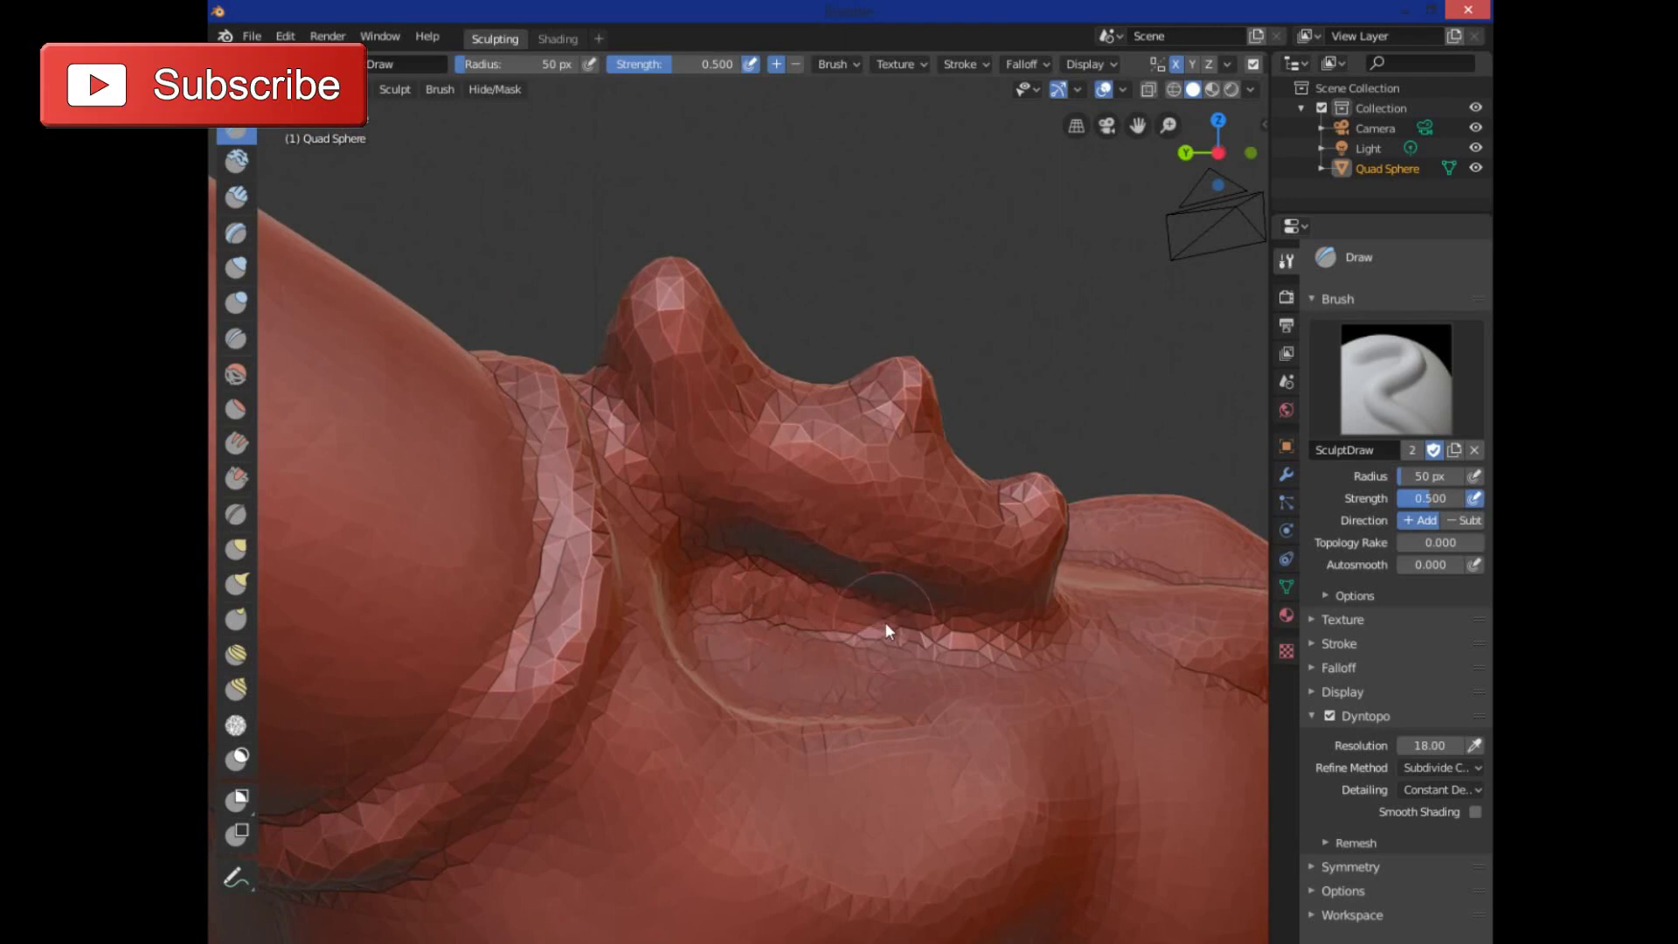
pyautogui.moveTo(722, 646)
pyautogui.mouseDown()
pyautogui.moveTo(846, 672)
pyautogui.moveTo(744, 634)
pyautogui.mouseUp()
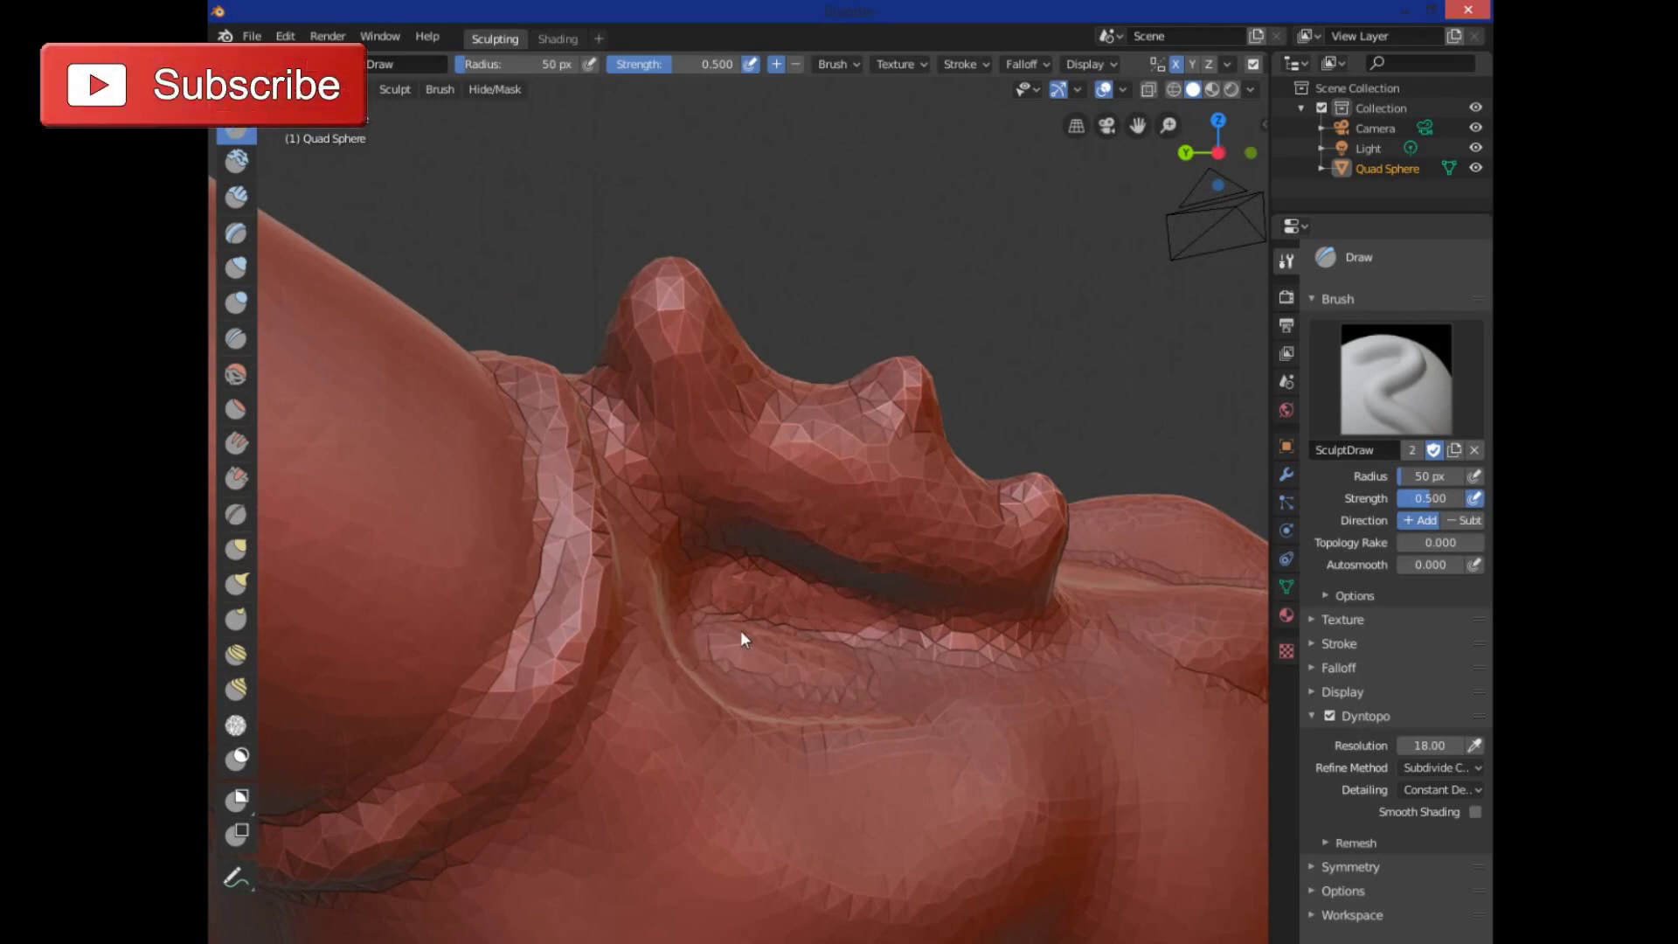
pyautogui.moveTo(862, 636)
pyautogui.mouseDown()
pyautogui.moveTo(696, 608)
pyautogui.moveTo(797, 609)
pyautogui.moveTo(778, 594)
pyautogui.mouseUp()
pyautogui.moveTo(862, 636)
pyautogui.mouseDown()
pyautogui.moveTo(725, 628)
pyautogui.moveTo(874, 643)
pyautogui.moveTo(836, 677)
pyautogui.mouseUp()
pyautogui.moveTo(693, 602)
pyautogui.mouseDown()
pyautogui.moveTo(755, 598)
pyautogui.moveTo(870, 642)
pyautogui.mouseUp()
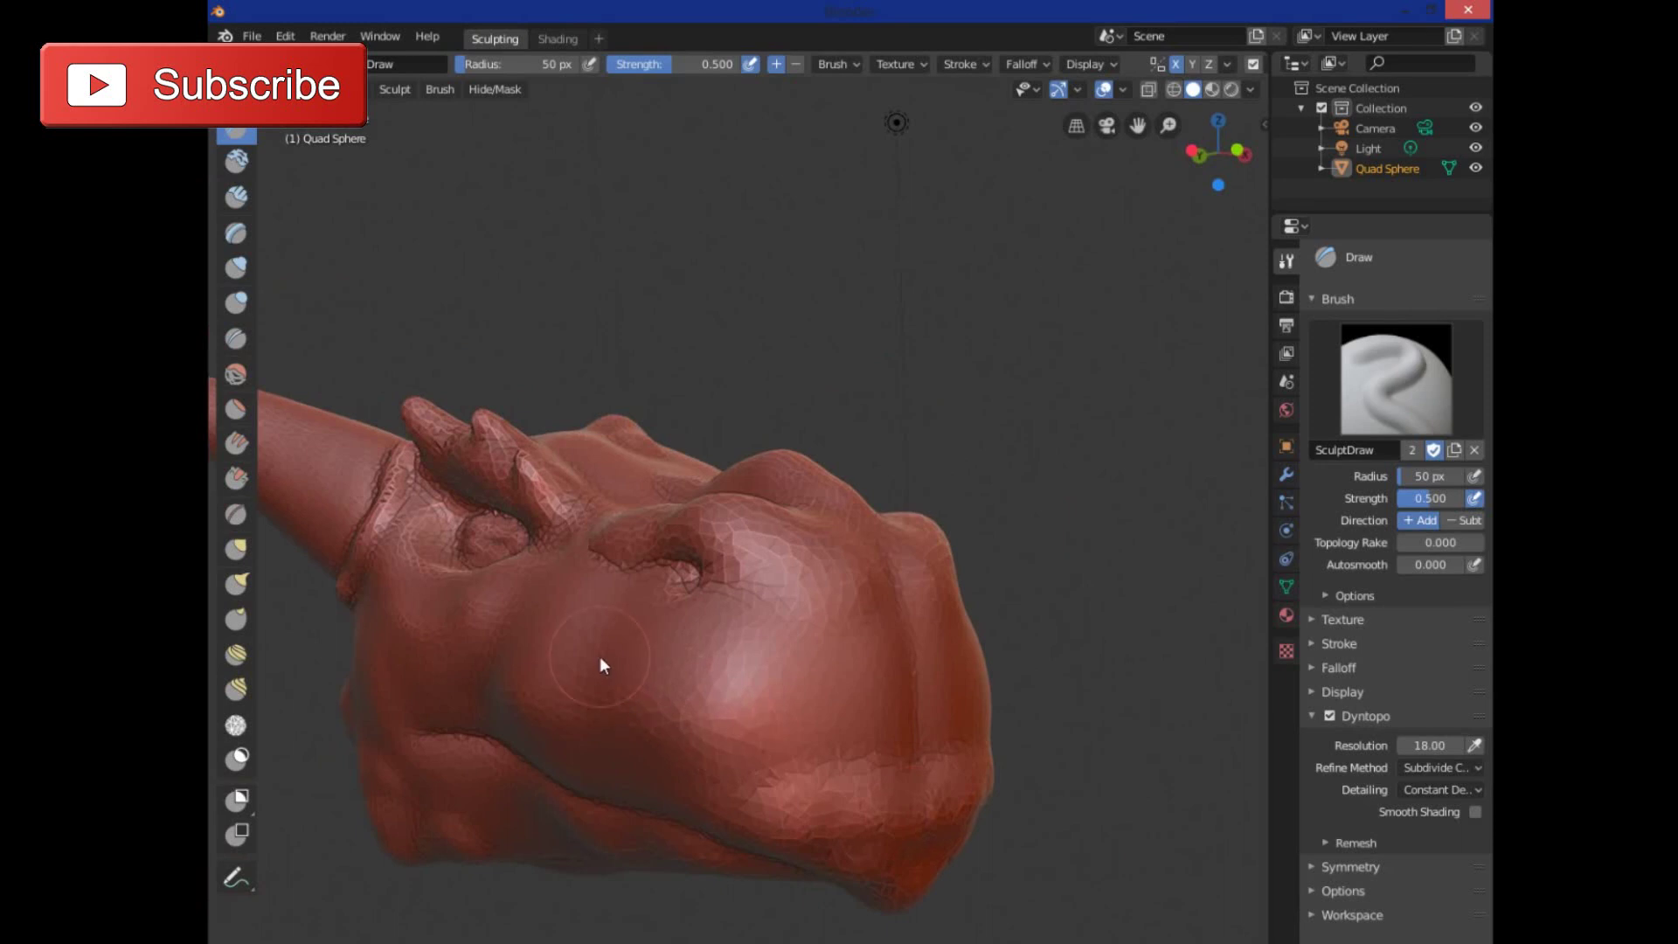
pyautogui.moveTo(599, 665); pyautogui.dragTo(432, 596)
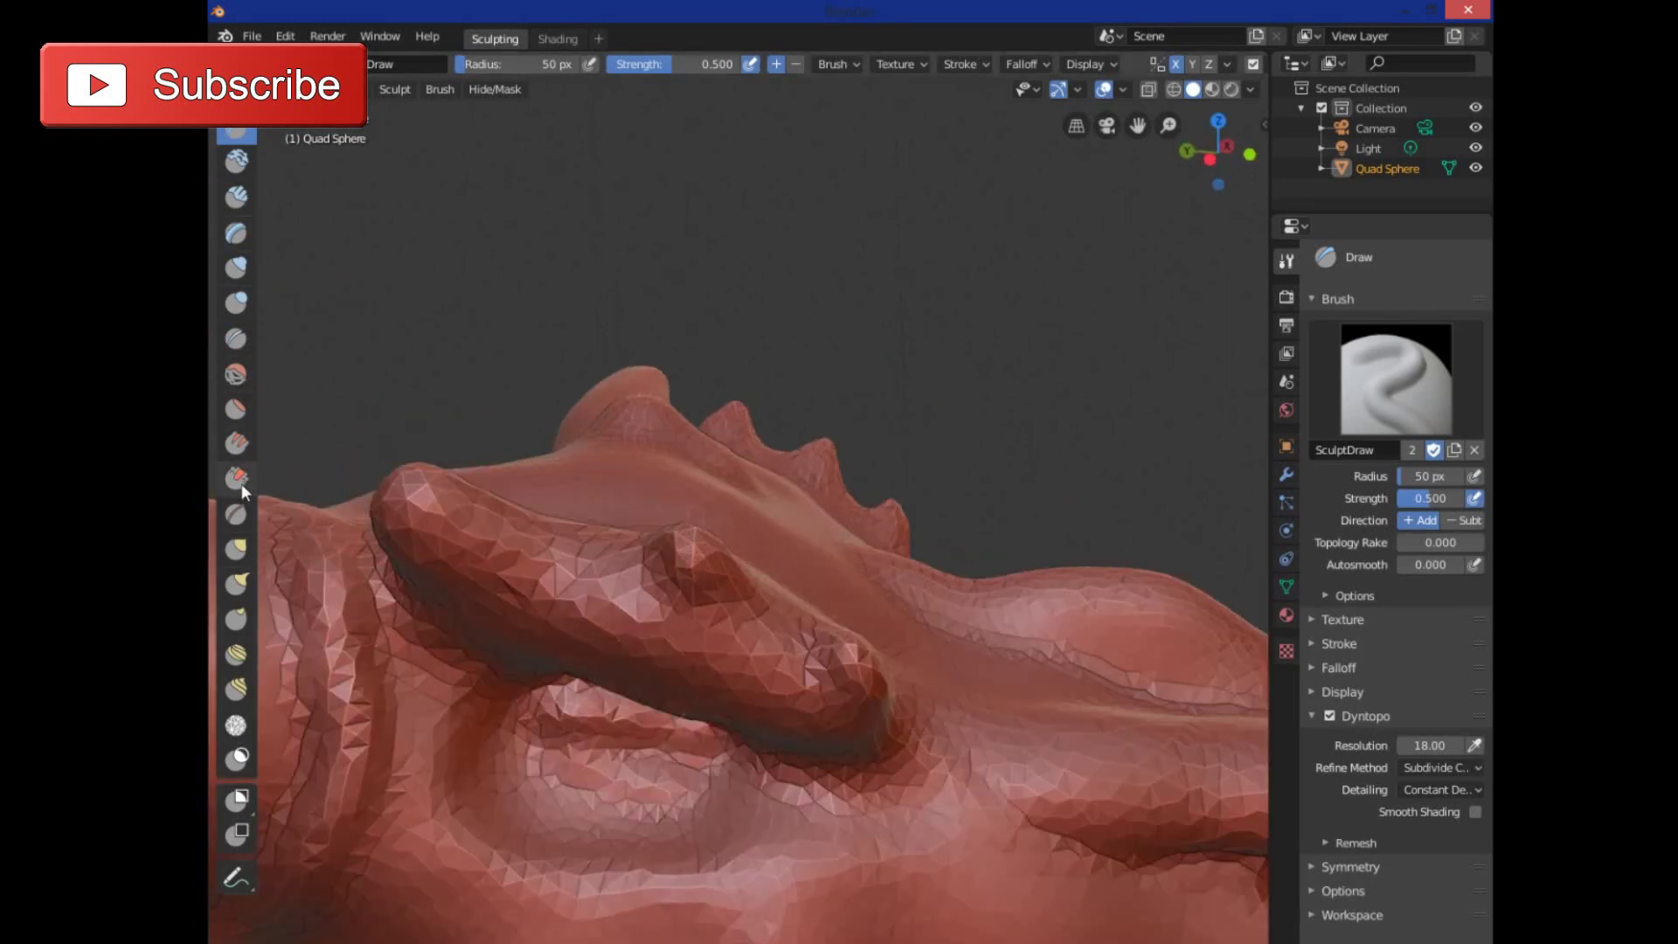
# - Tighten the upper edge and corners of the eyeball under the brow ridge with the Pinch brush
pyautogui.click(237, 512)
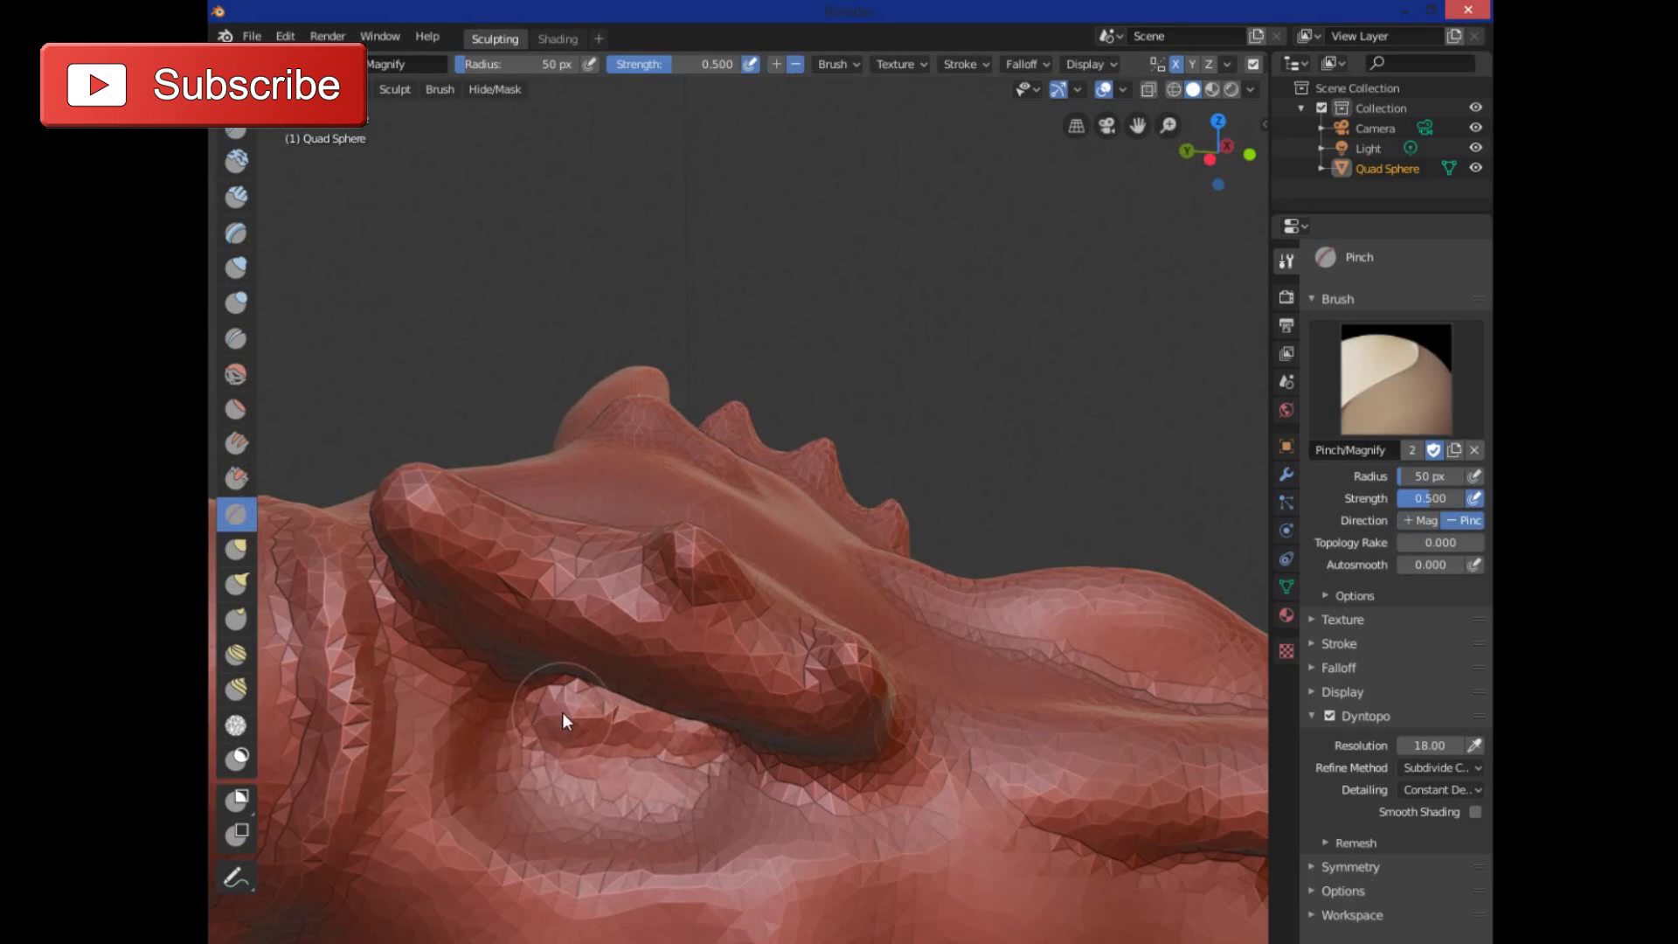
pyautogui.moveTo(537, 737)
pyautogui.mouseDown()
pyautogui.moveTo(585, 707)
pyautogui.moveTo(583, 784)
pyautogui.moveTo(660, 751)
pyautogui.moveTo(562, 717)
pyautogui.moveTo(649, 737)
pyautogui.mouseUp()
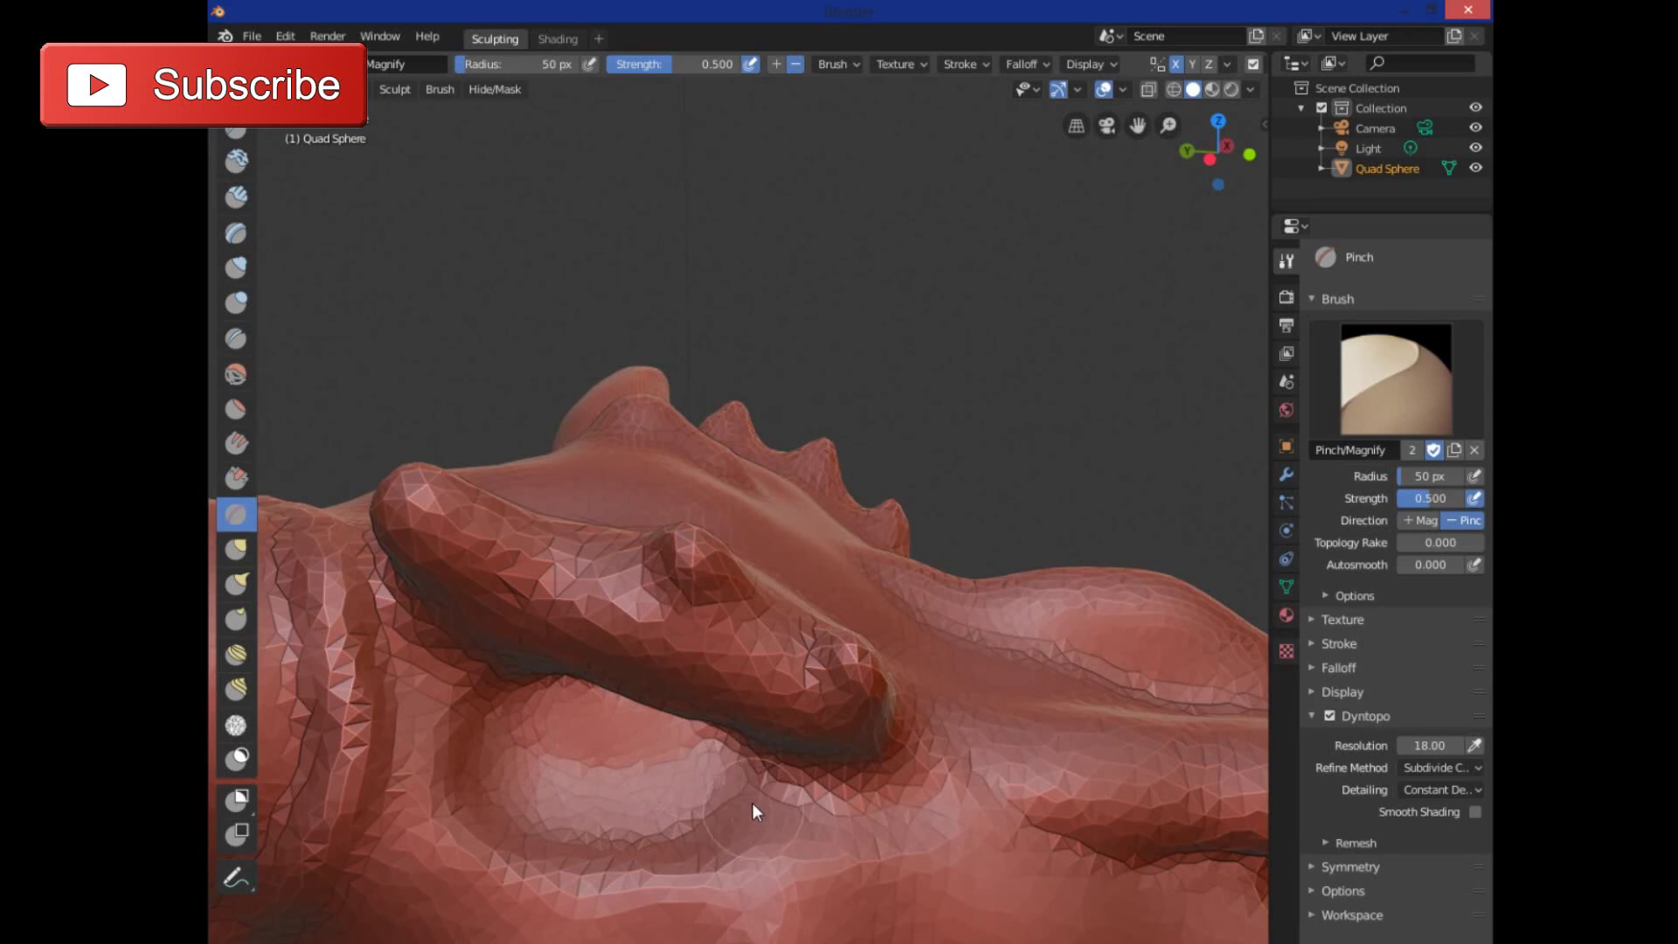
pyautogui.moveTo(753, 808); pyautogui.dragTo(747, 762, button='middle')
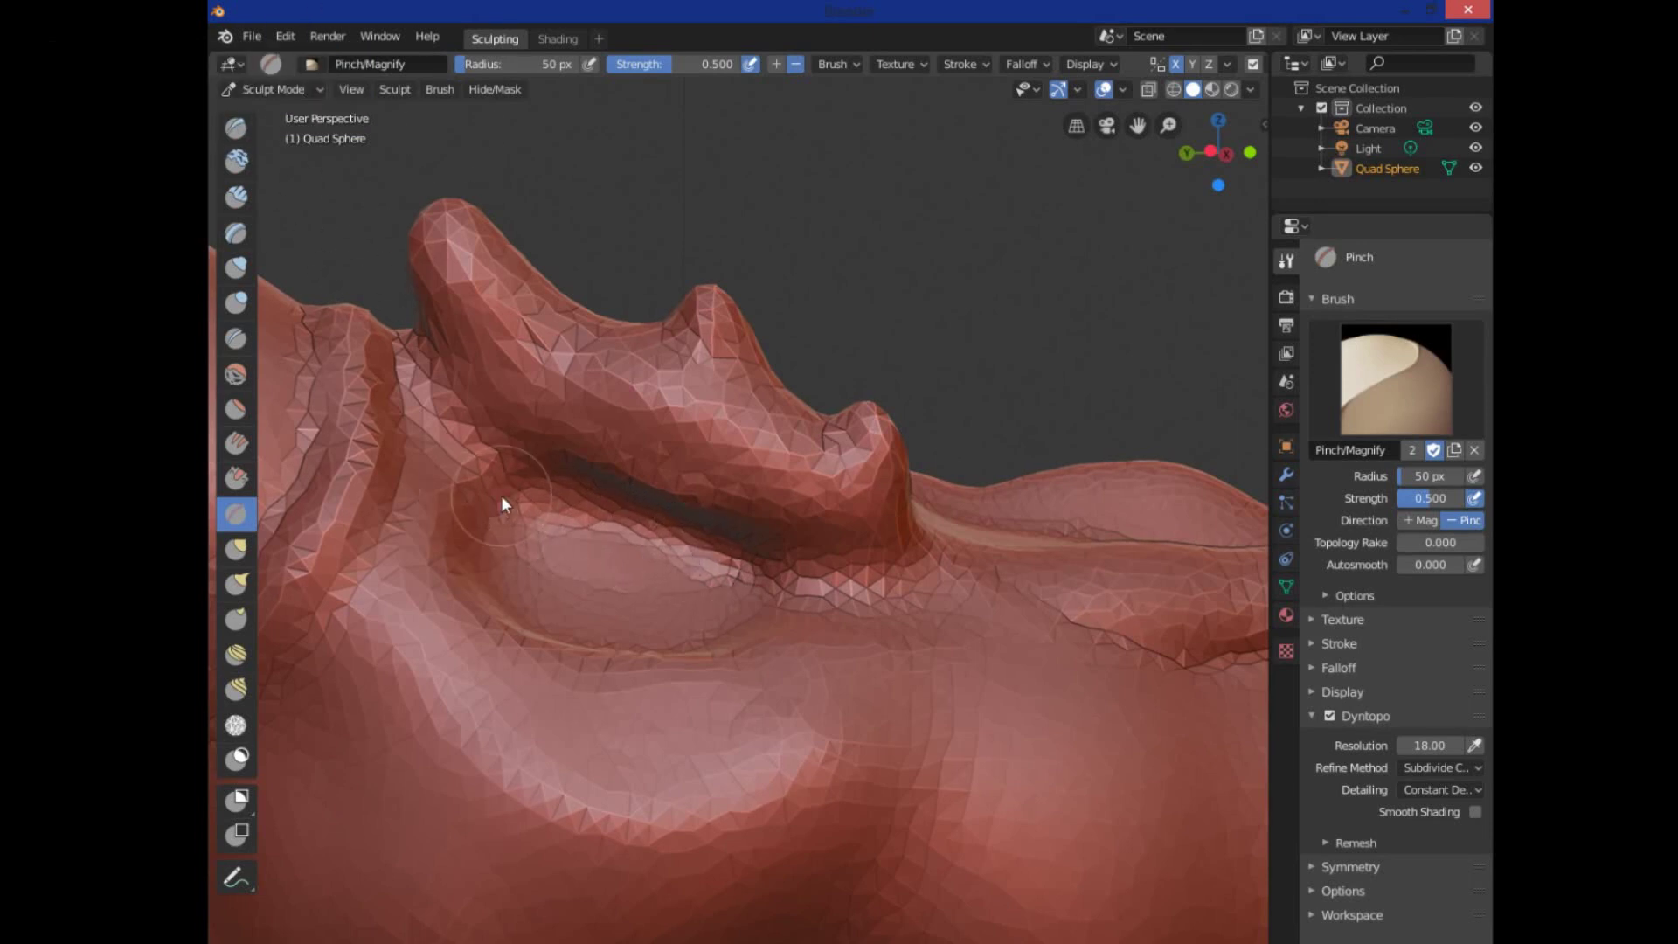
pyautogui.moveTo(729, 536)
pyautogui.mouseDown()
pyautogui.moveTo(615, 511)
pyautogui.moveTo(504, 519)
pyautogui.mouseUp()
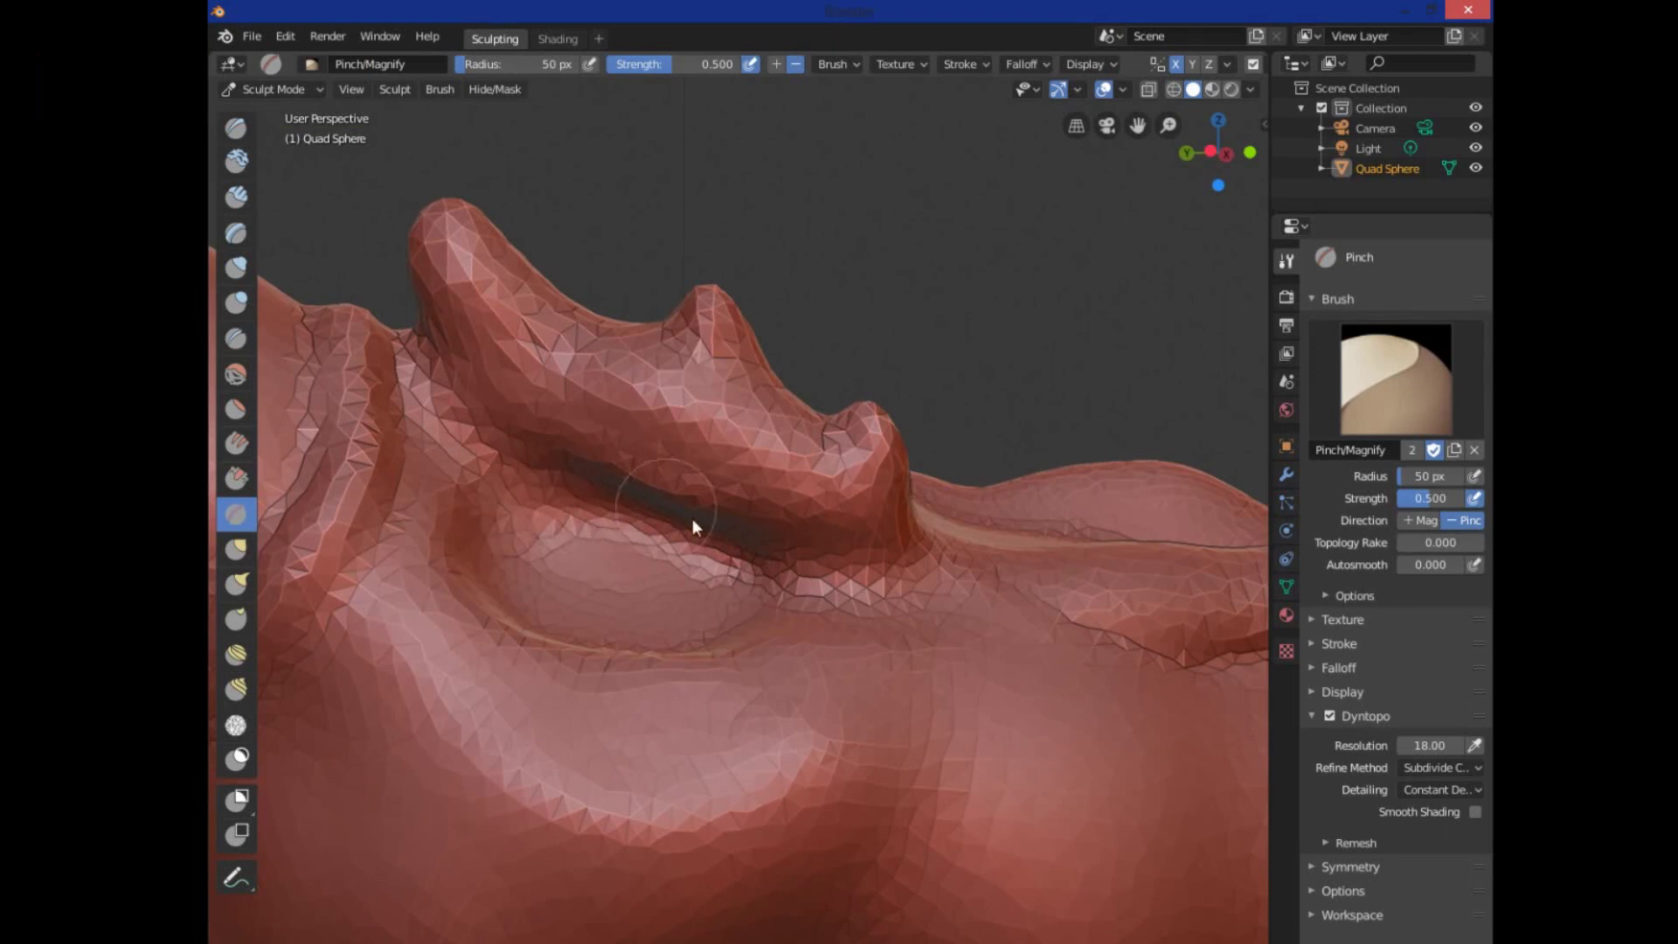
pyautogui.moveTo(748, 548)
pyautogui.mouseDown()
pyautogui.moveTo(577, 500)
pyautogui.moveTo(499, 524)
pyautogui.moveTo(604, 512)
pyautogui.moveTo(778, 568)
pyautogui.mouseUp()
pyautogui.moveTo(553, 585); pyautogui.dragTo(544, 636, button='middle')
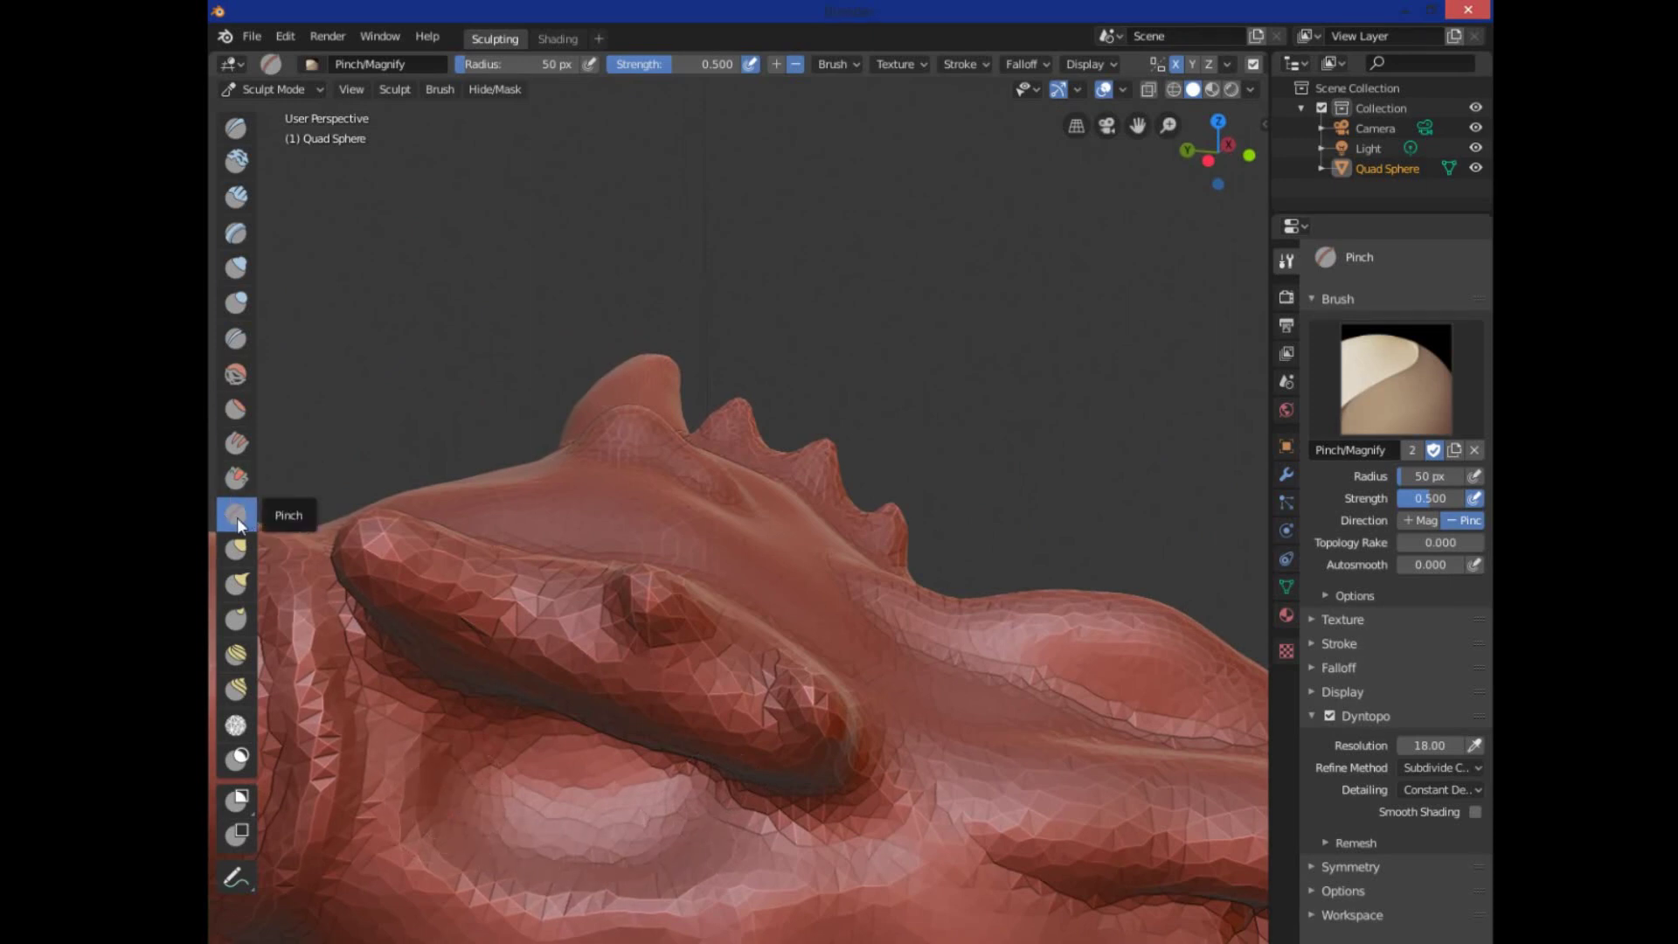
# - Carve a crease around the eyeball with the Crease brush to separate it from the socket
pyautogui.click(241, 340)
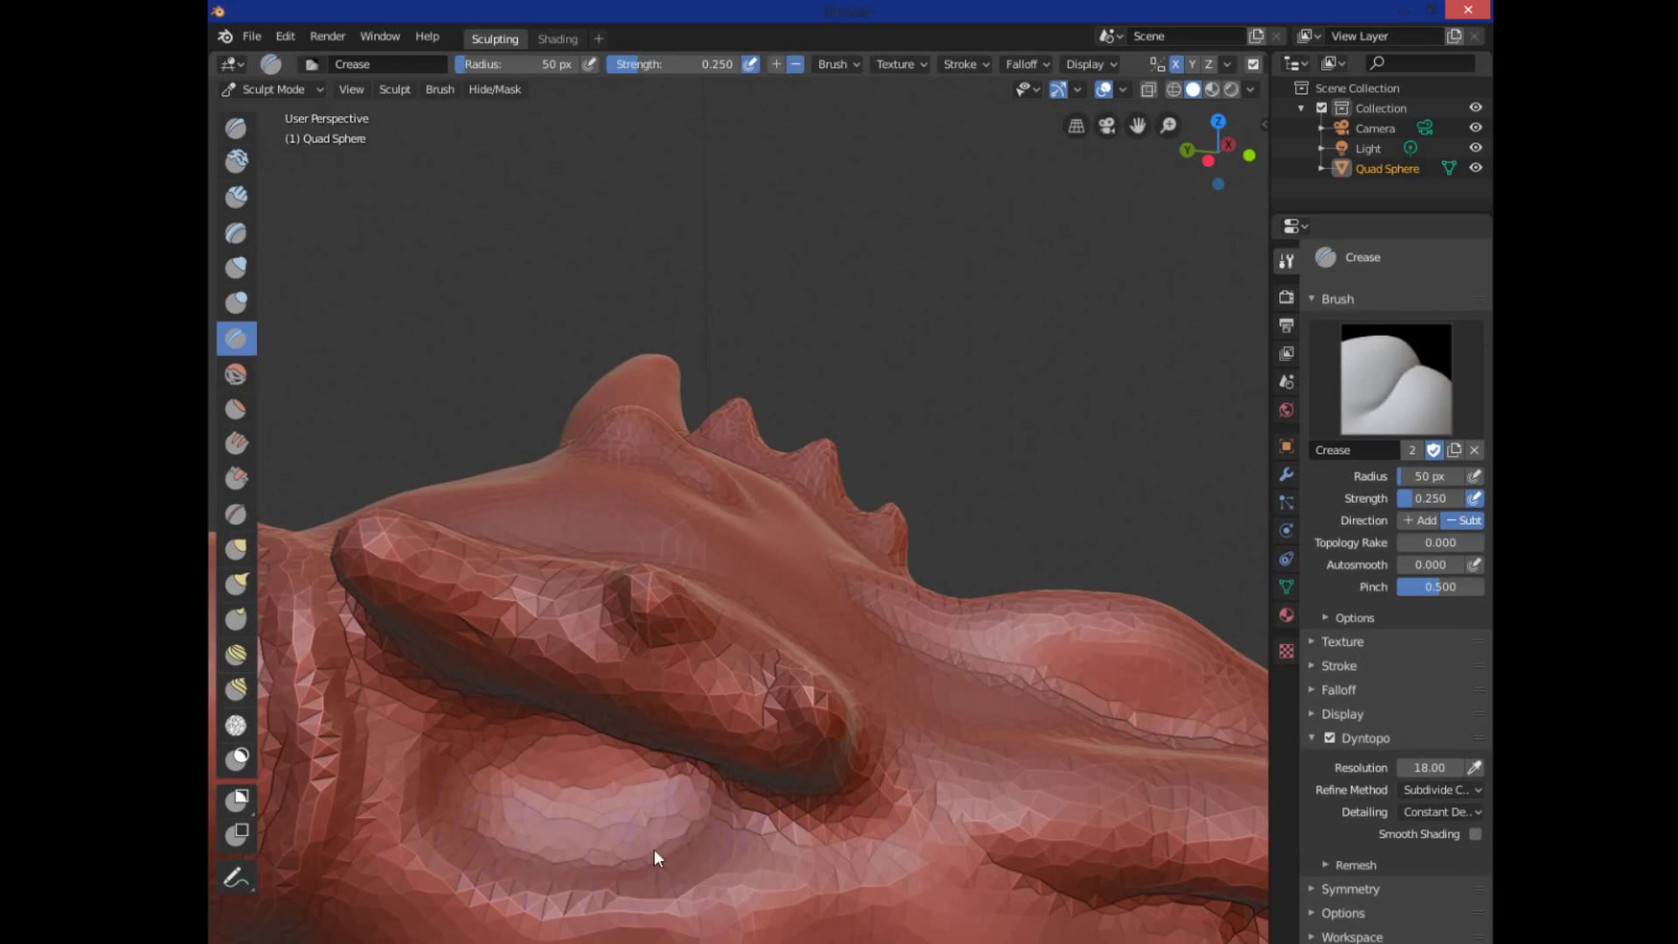
pyautogui.moveTo(547, 757)
pyautogui.mouseDown()
pyautogui.moveTo(433, 732)
pyautogui.moveTo(416, 772)
pyautogui.mouseUp()
pyautogui.moveTo(512, 779)
pyautogui.mouseDown(button='middle')
pyautogui.moveTo(522, 804)
pyautogui.moveTo(537, 737)
pyautogui.moveTo(500, 815)
pyautogui.mouseUp(button='middle')
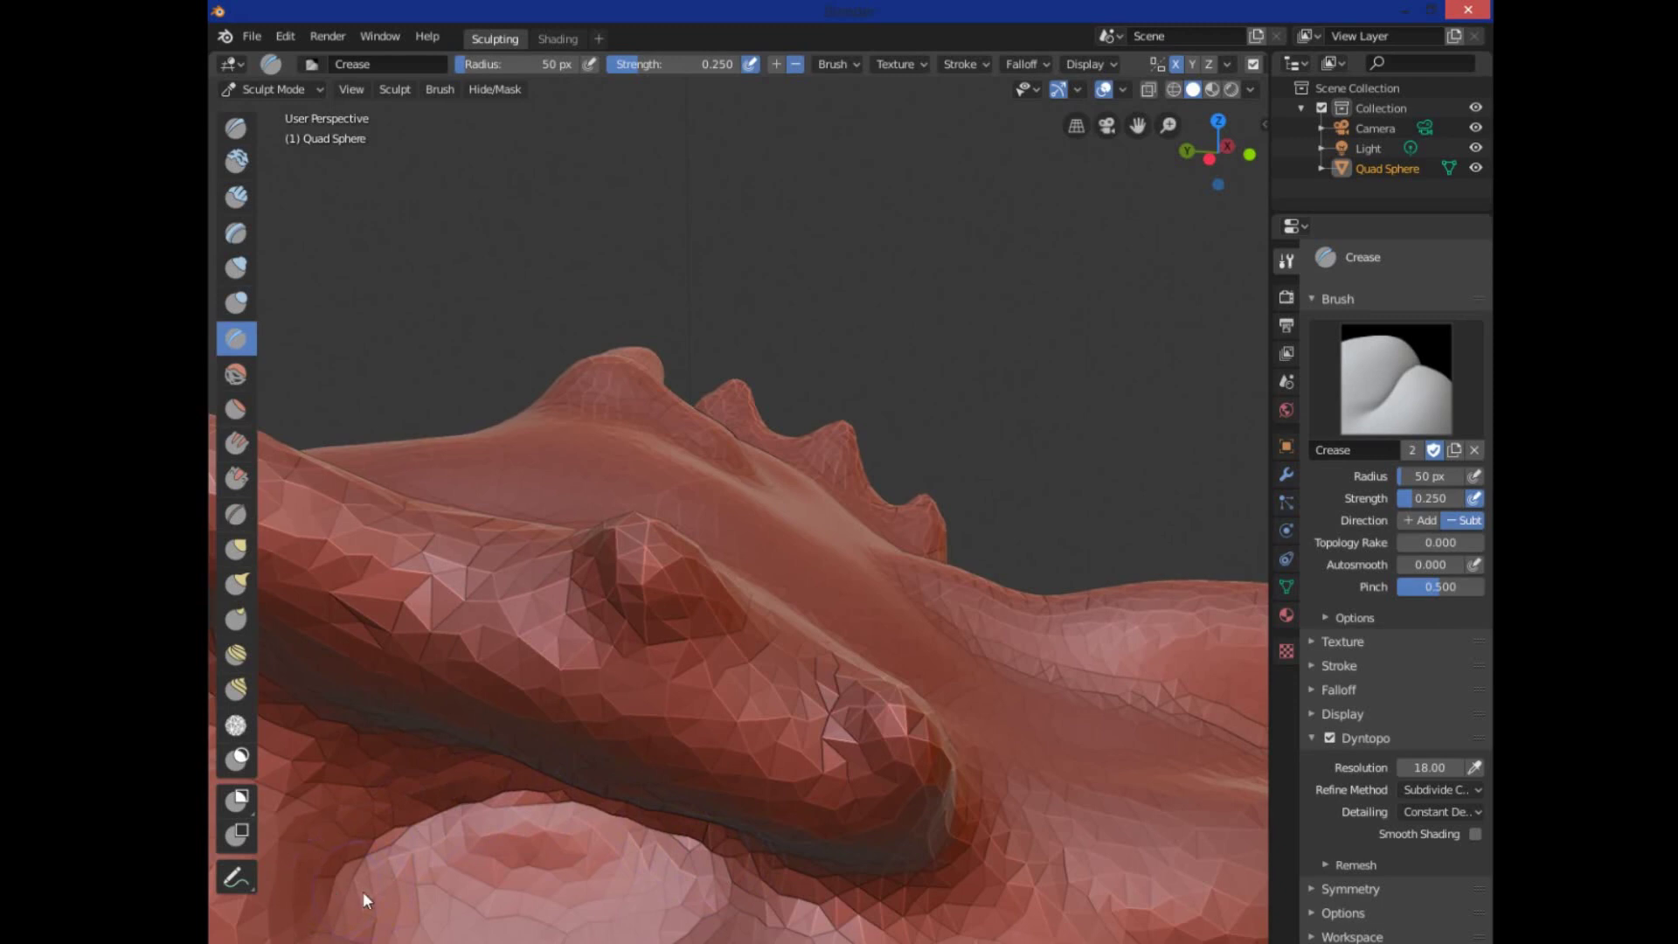
pyautogui.moveTo(363, 891); pyautogui.dragTo(464, 816, button='middle')
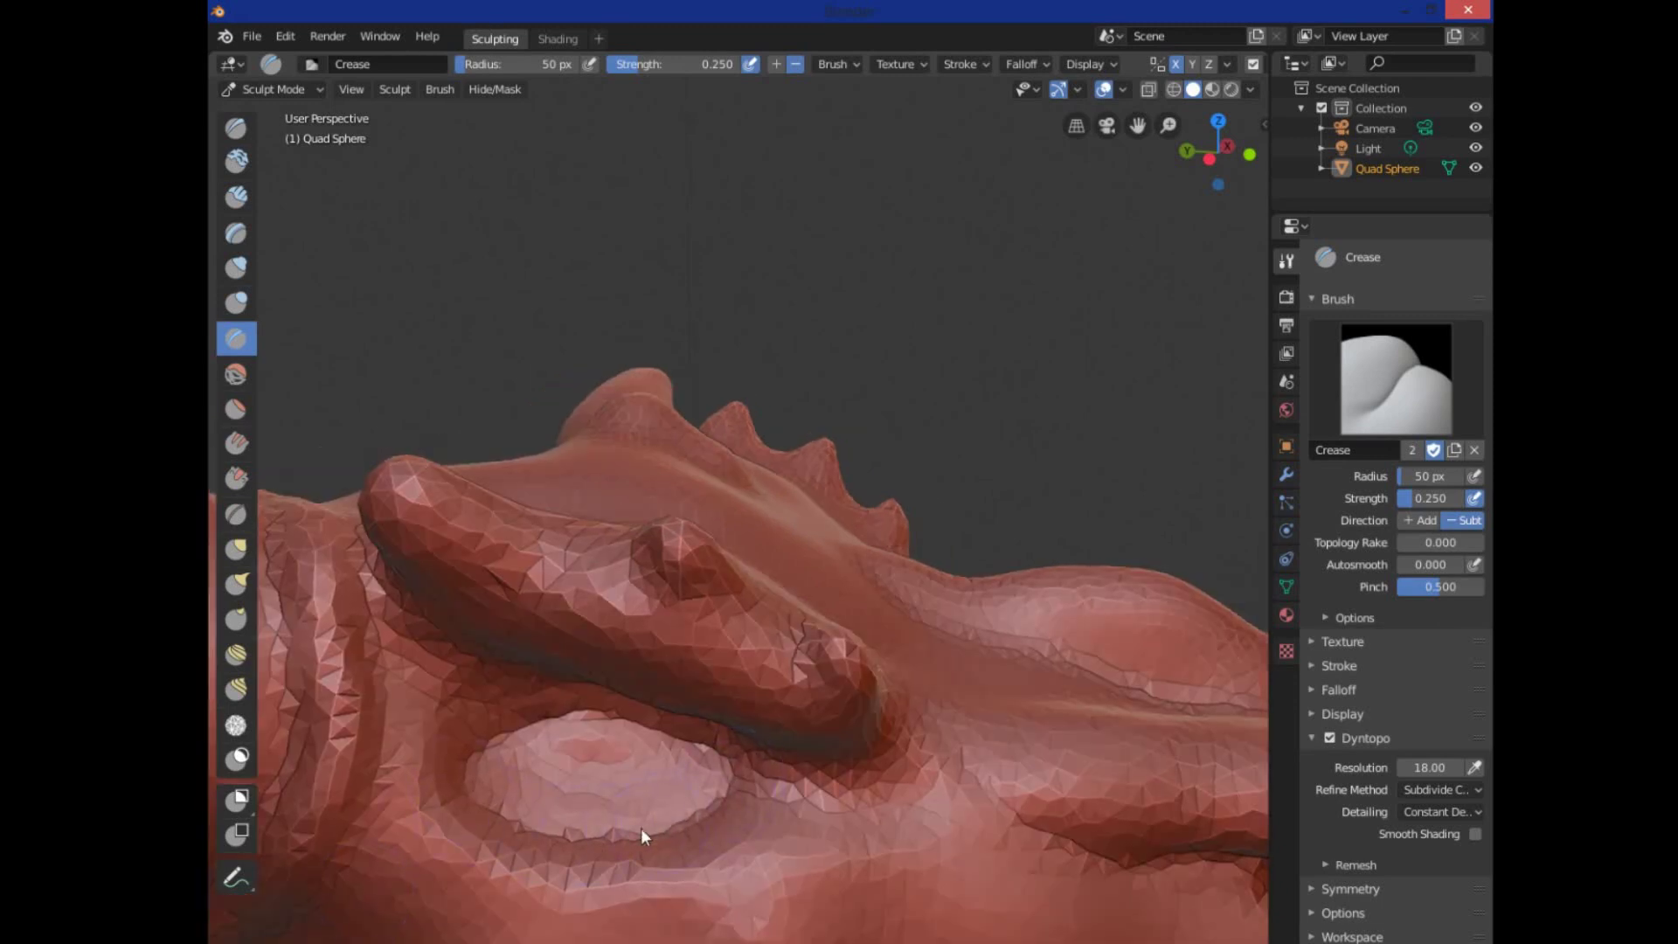
pyautogui.moveTo(559, 909)
pyautogui.mouseDown(button='middle')
pyautogui.moveTo(579, 894)
pyautogui.moveTo(629, 647)
pyautogui.mouseUp(button='middle')
pyautogui.moveTo(1147, 736)
pyautogui.mouseDown(button='middle')
pyautogui.moveTo(805, 611)
pyautogui.moveTo(805, 626)
pyautogui.moveTo(1142, 704)
pyautogui.mouseUp(button='middle')
# - Set the Dyntopo resolution to 25 and refine the crease along the eyeball's lower and outer rim
pyautogui.click(1424, 766)
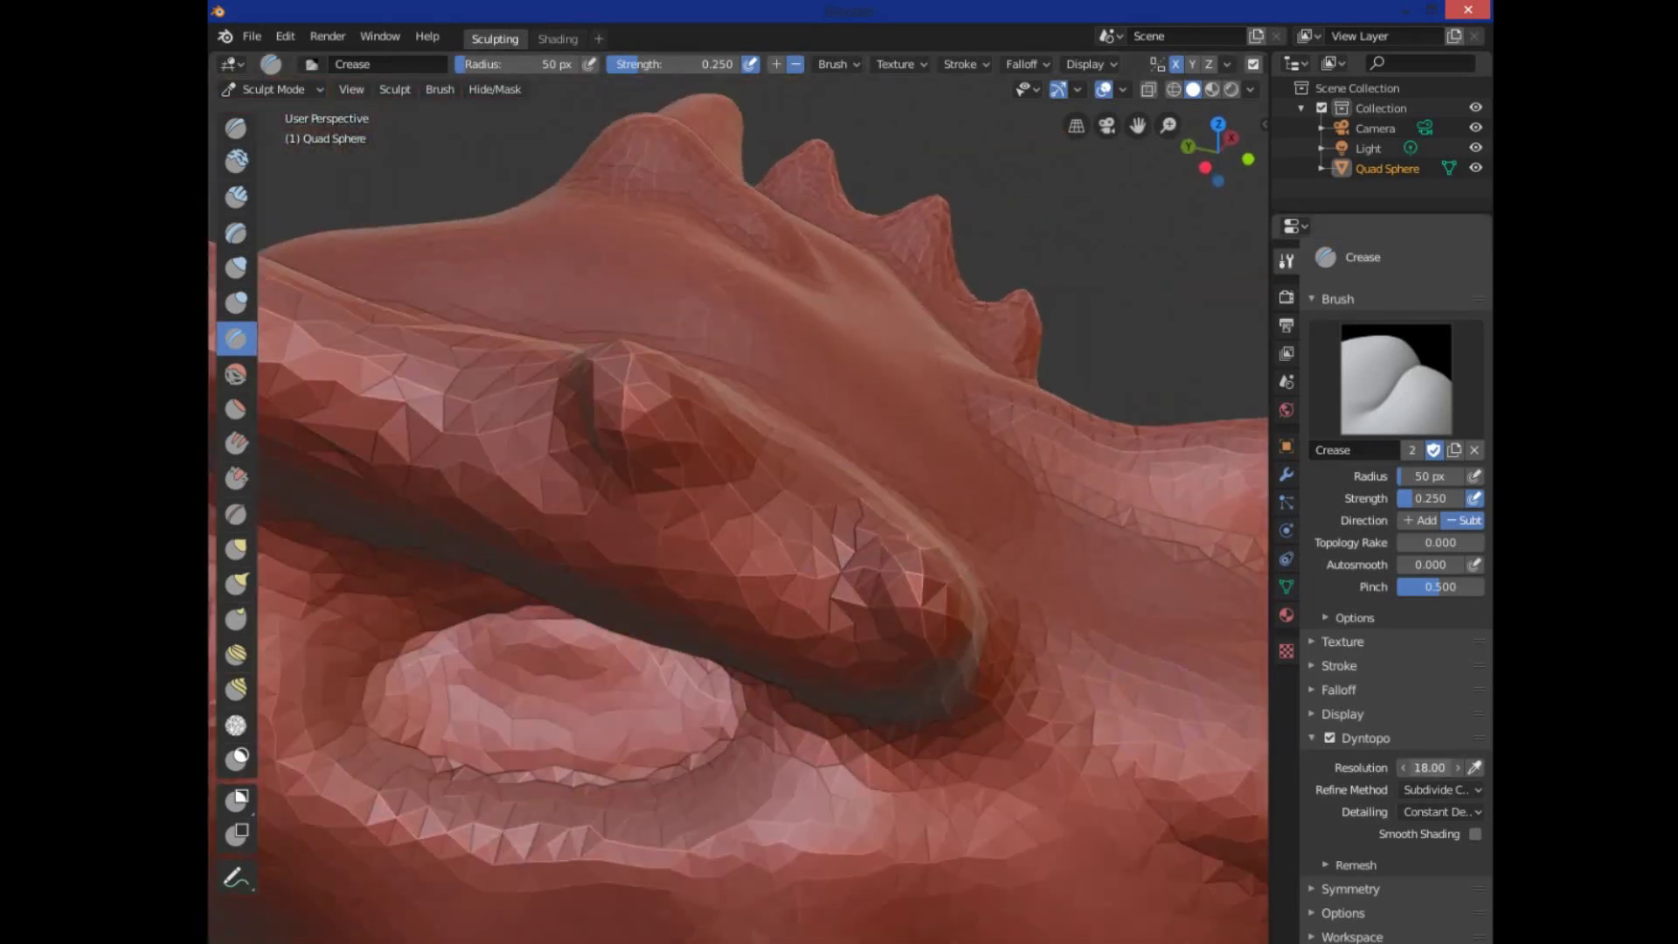
pyautogui.write('25')
pyautogui.press('Return')
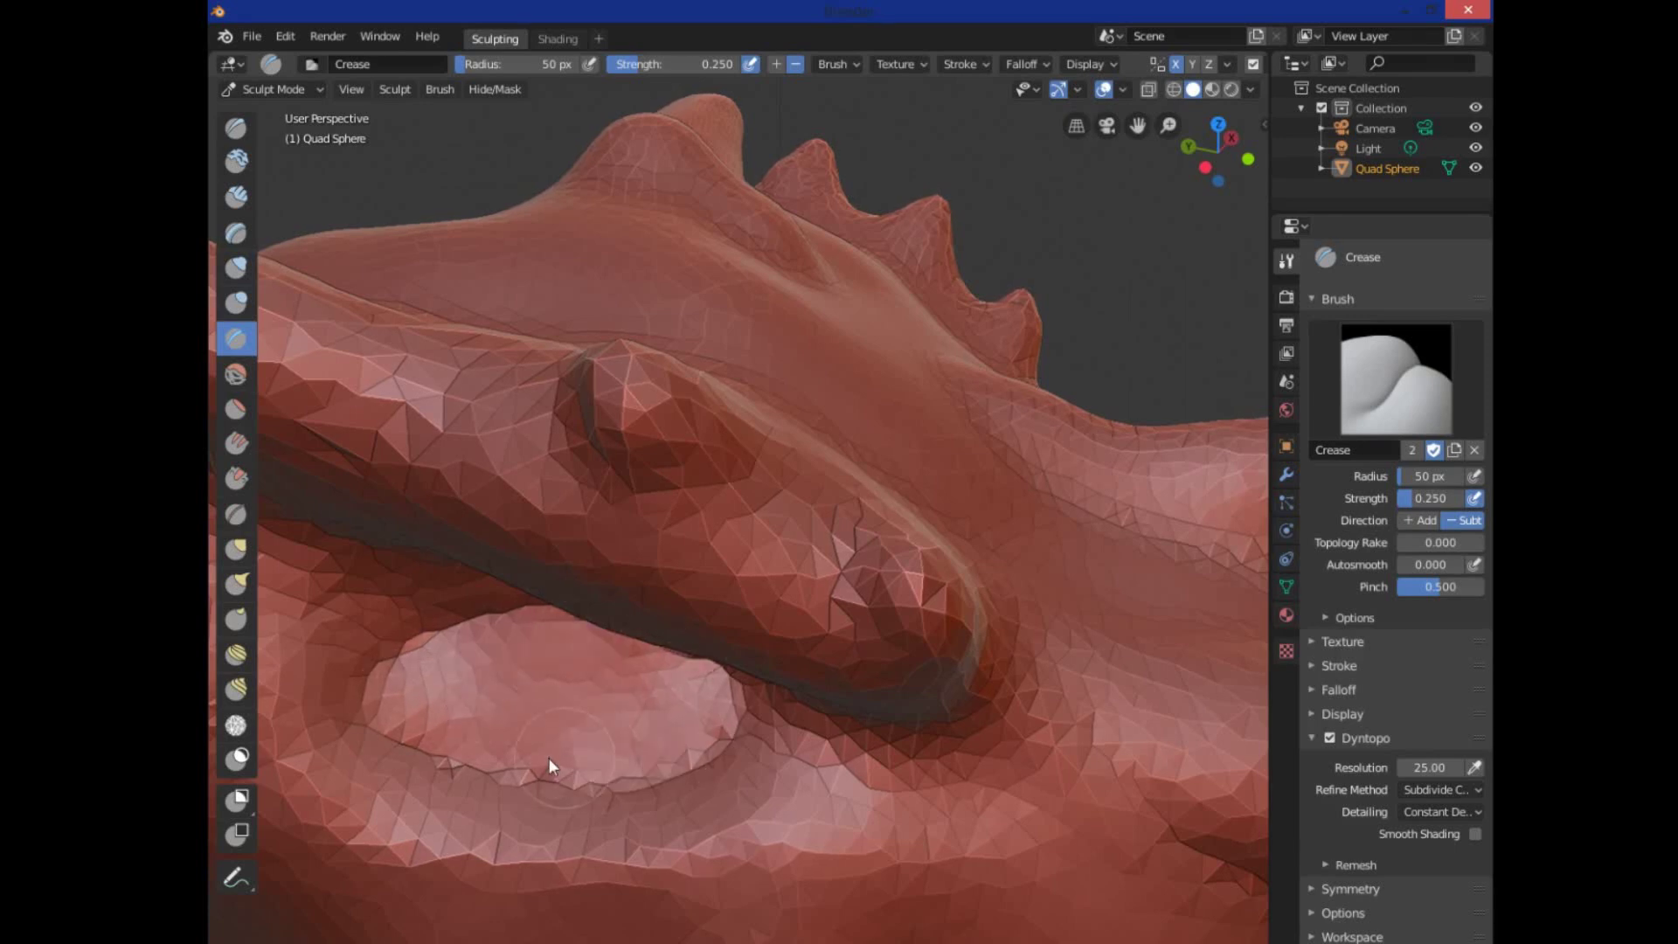
pyautogui.moveTo(507, 839)
pyautogui.mouseDown()
pyautogui.moveTo(703, 835)
pyautogui.moveTo(521, 830)
pyautogui.moveTo(443, 778)
pyautogui.mouseUp()
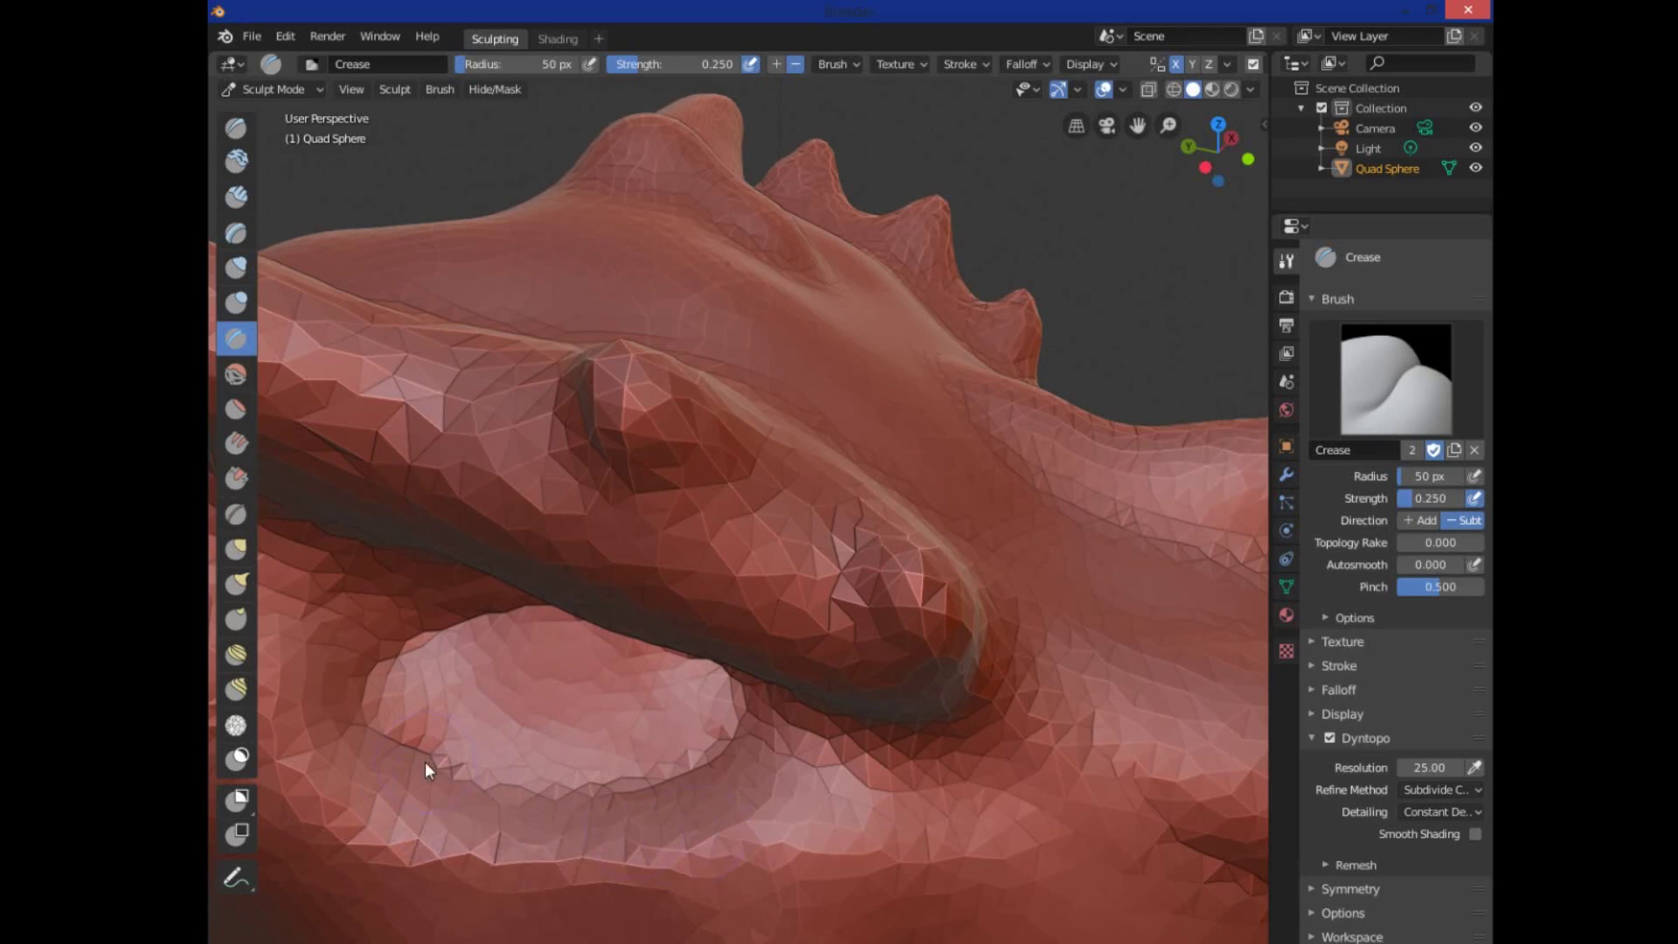
pyautogui.moveTo(657, 798); pyautogui.dragTo(517, 802)
pyautogui.moveTo(420, 765); pyautogui.dragTo(593, 813)
pyautogui.moveTo(374, 738)
pyautogui.mouseDown()
pyautogui.moveTo(514, 784)
pyautogui.moveTo(655, 789)
pyautogui.moveTo(732, 744)
pyautogui.moveTo(749, 712)
pyautogui.mouseUp()
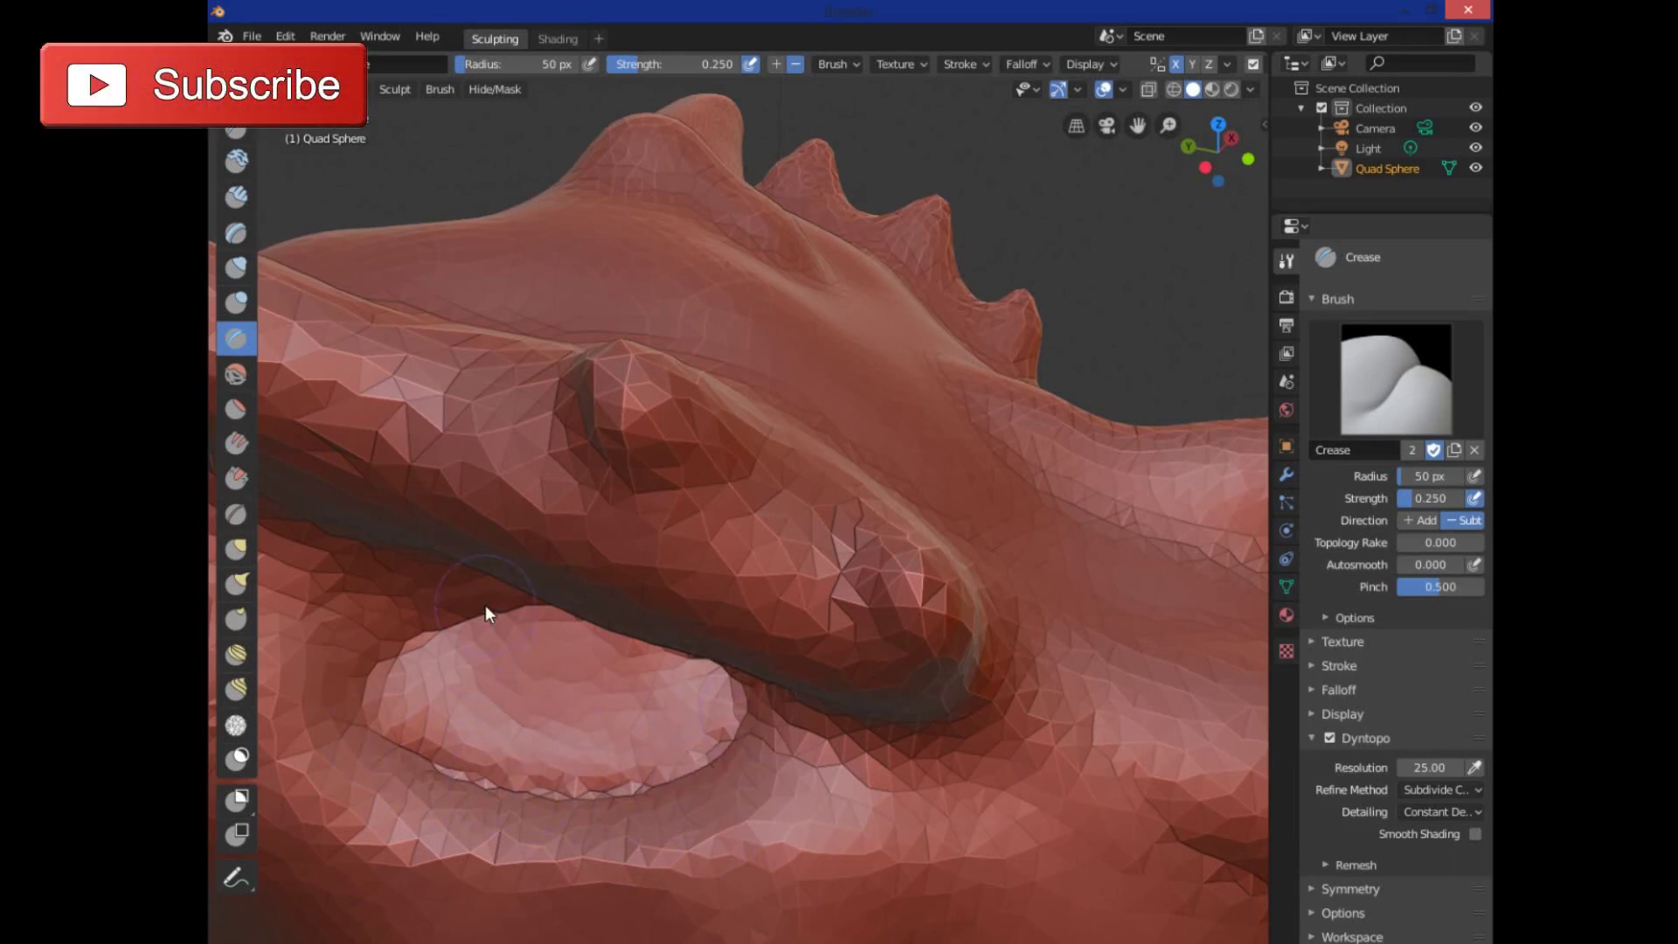
# - Examine the whole head from the side, front and underside to check the sculpted eyes and overall shape
pyautogui.scroll(-8, 543, 742)
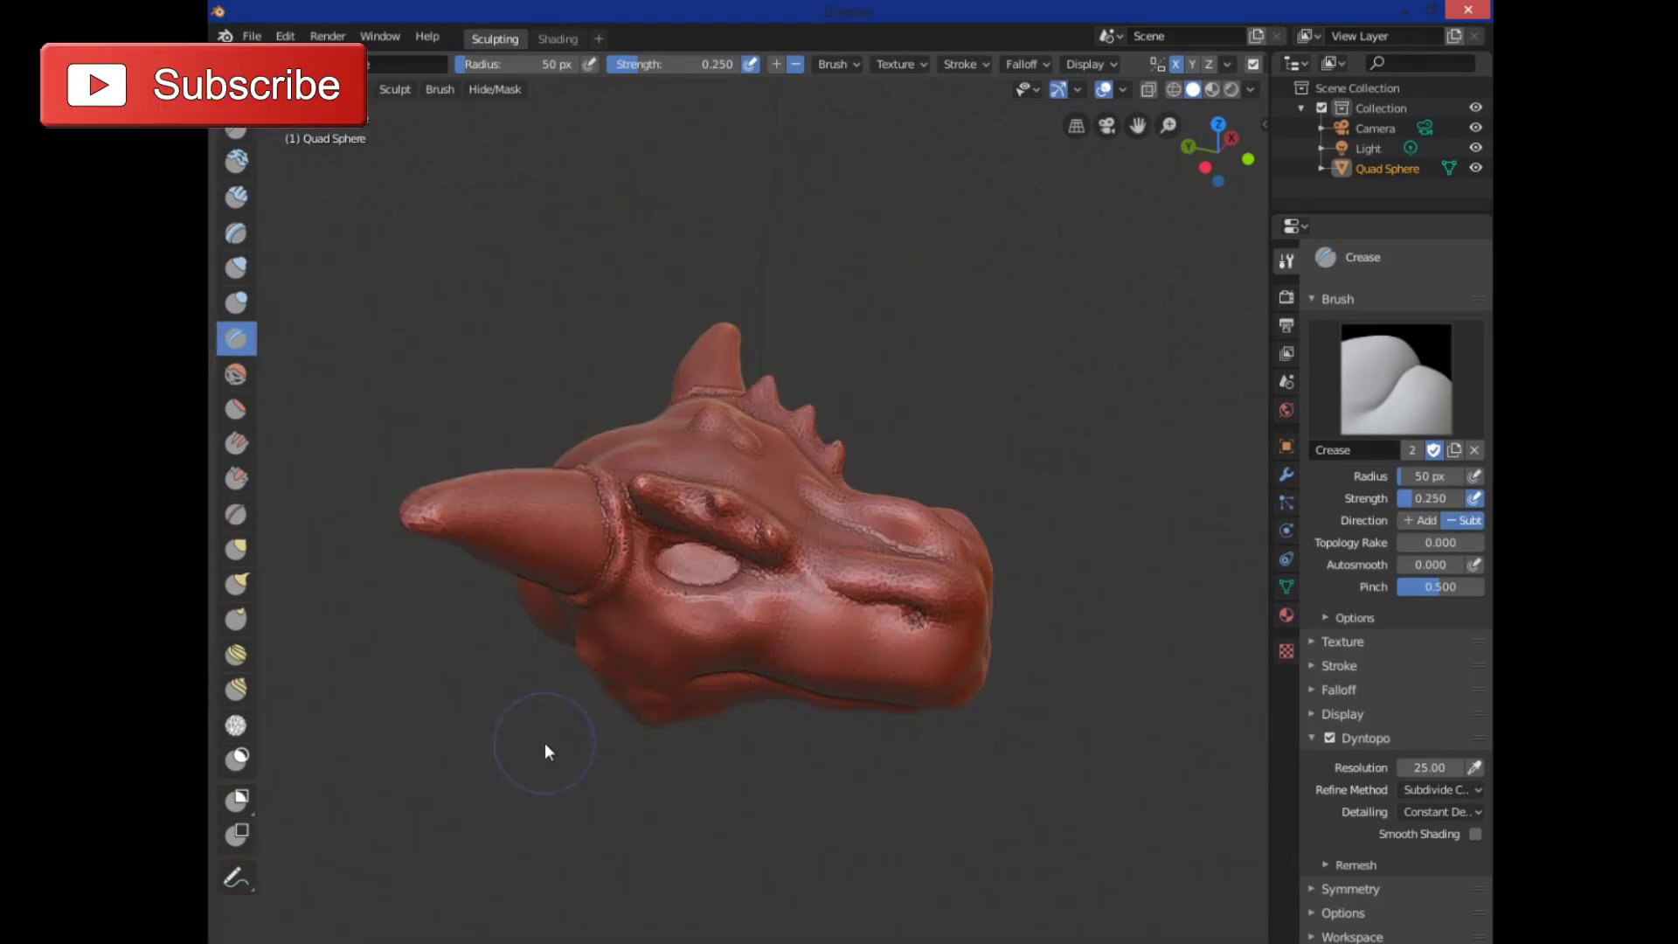
pyautogui.scroll(3, 788, 832)
pyautogui.moveTo(788, 832)
pyautogui.mouseDown(button='middle')
pyautogui.moveTo(884, 860)
pyautogui.moveTo(862, 827)
pyautogui.moveTo(762, 872)
pyautogui.mouseUp(button='middle')
pyautogui.scroll(-3, 863, 826)
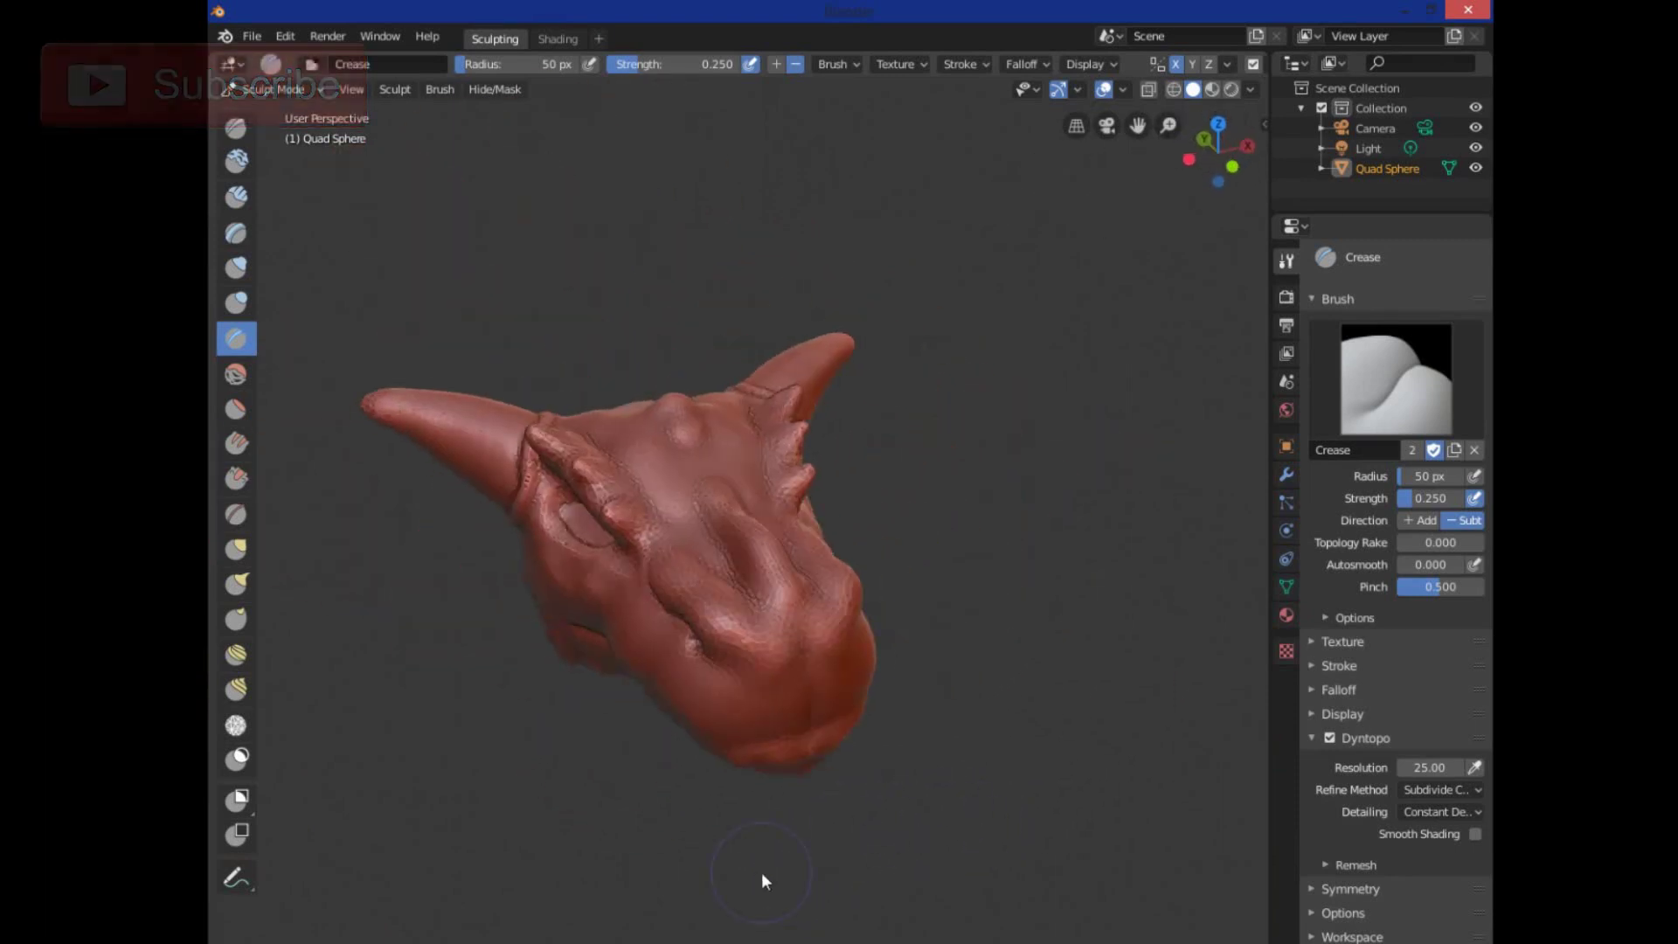
pyautogui.scroll(-3, 957, 701)
pyautogui.moveTo(958, 701)
pyautogui.mouseDown(button='middle')
pyautogui.moveTo(715, 693)
pyautogui.moveTo(747, 632)
pyautogui.moveTo(734, 625)
pyautogui.mouseUp(button='middle')
pyautogui.moveTo(805, 798)
pyautogui.mouseDown(button='middle')
pyautogui.moveTo(746, 760)
pyautogui.moveTo(760, 711)
pyautogui.moveTo(830, 762)
pyautogui.moveTo(760, 824)
pyautogui.moveTo(798, 862)
pyautogui.moveTo(936, 880)
pyautogui.moveTo(854, 871)
pyautogui.moveTo(761, 790)
pyautogui.moveTo(655, 775)
pyautogui.moveTo(713, 566)
pyautogui.mouseUp(button='middle')
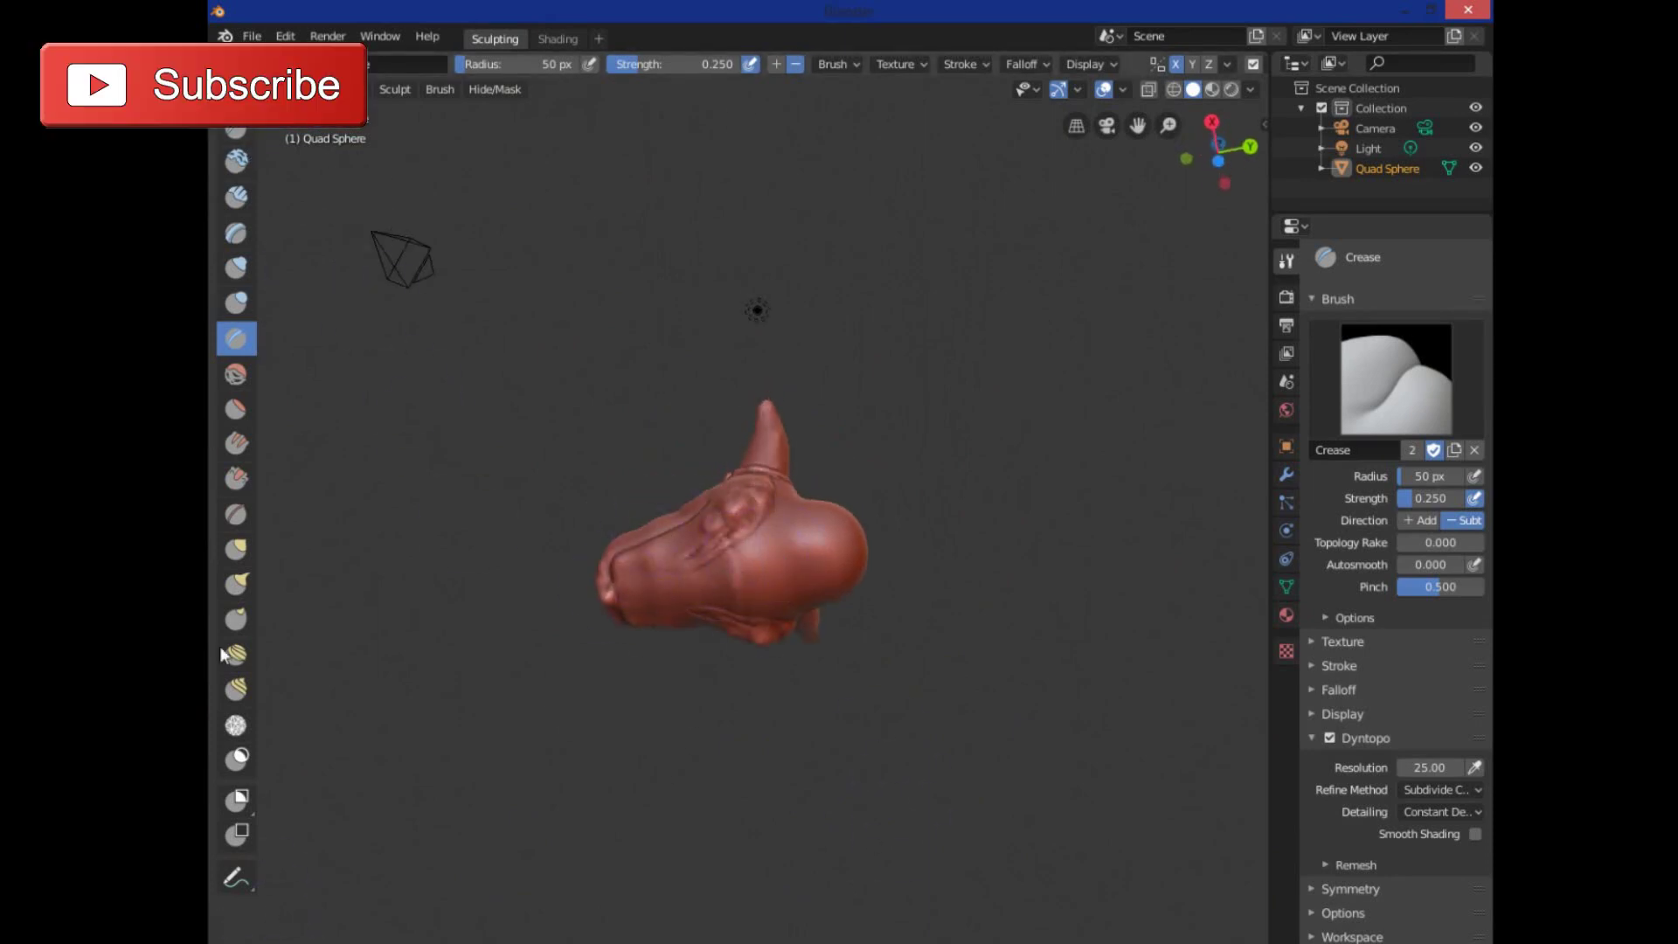
# - Flatten the underside of the jaw and throat on the creature head with the Flatten brush
pyautogui.click(241, 409)
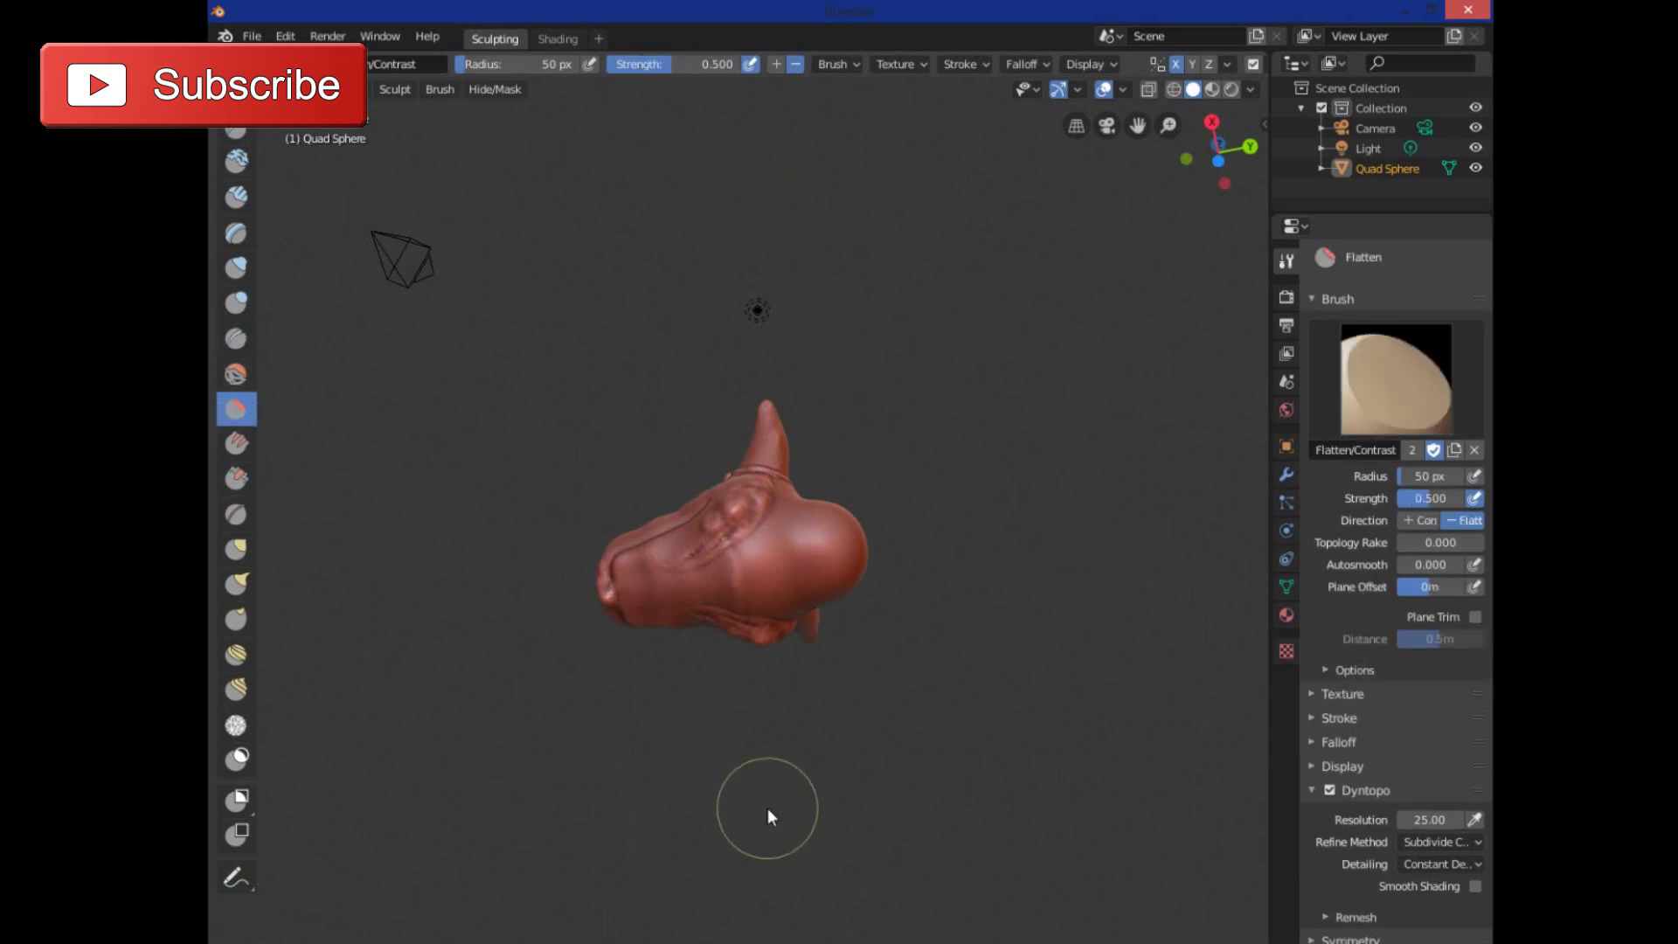
pyautogui.moveTo(767, 807); pyautogui.dragTo(749, 763, button='middle')
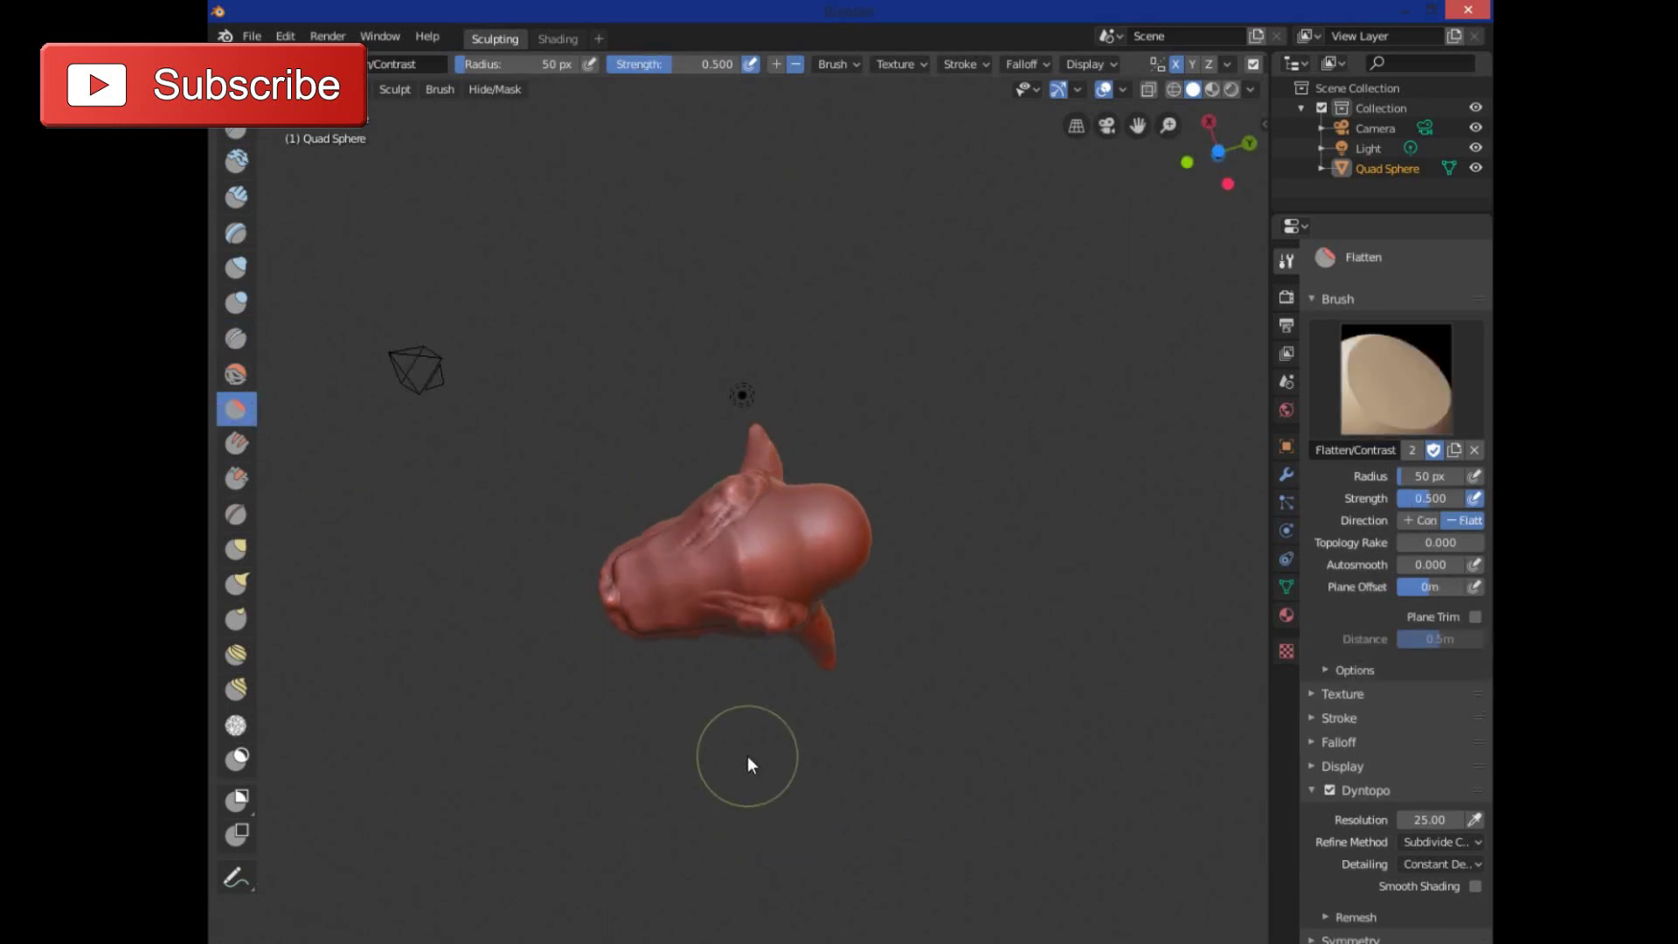
pyautogui.press('KP_7')
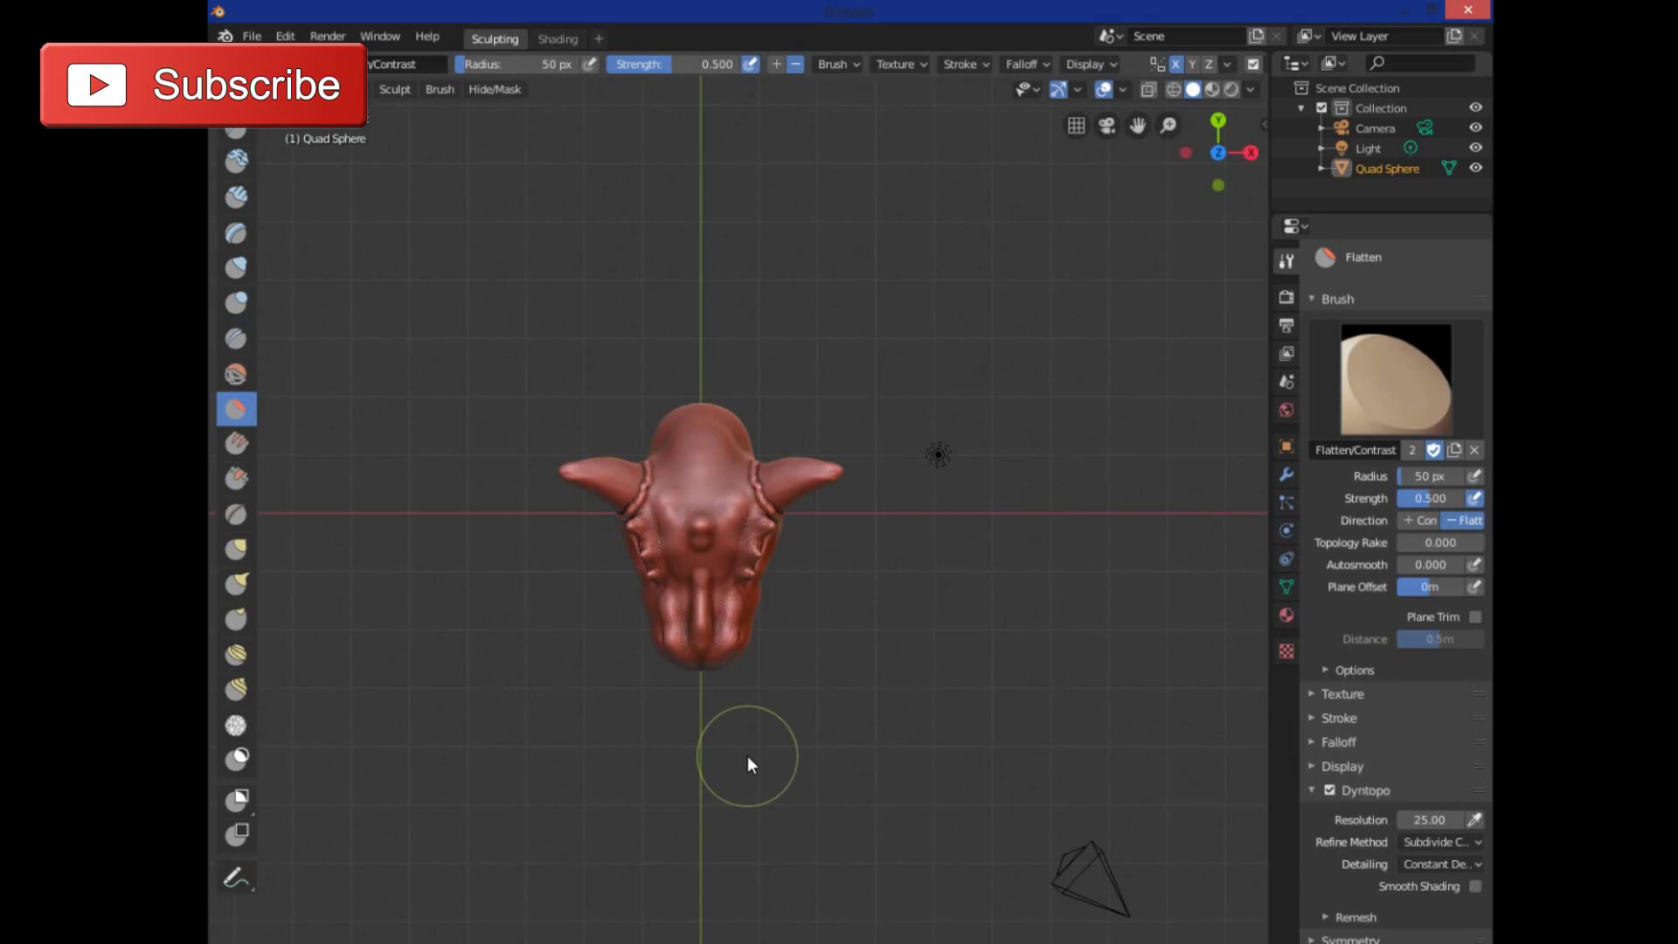
pyautogui.press('KP_8')
pyautogui.press('KP_8')
pyautogui.press('KP_8')
pyautogui.press('KP_8')
pyautogui.press('KP_8')
pyautogui.press('KP_8')
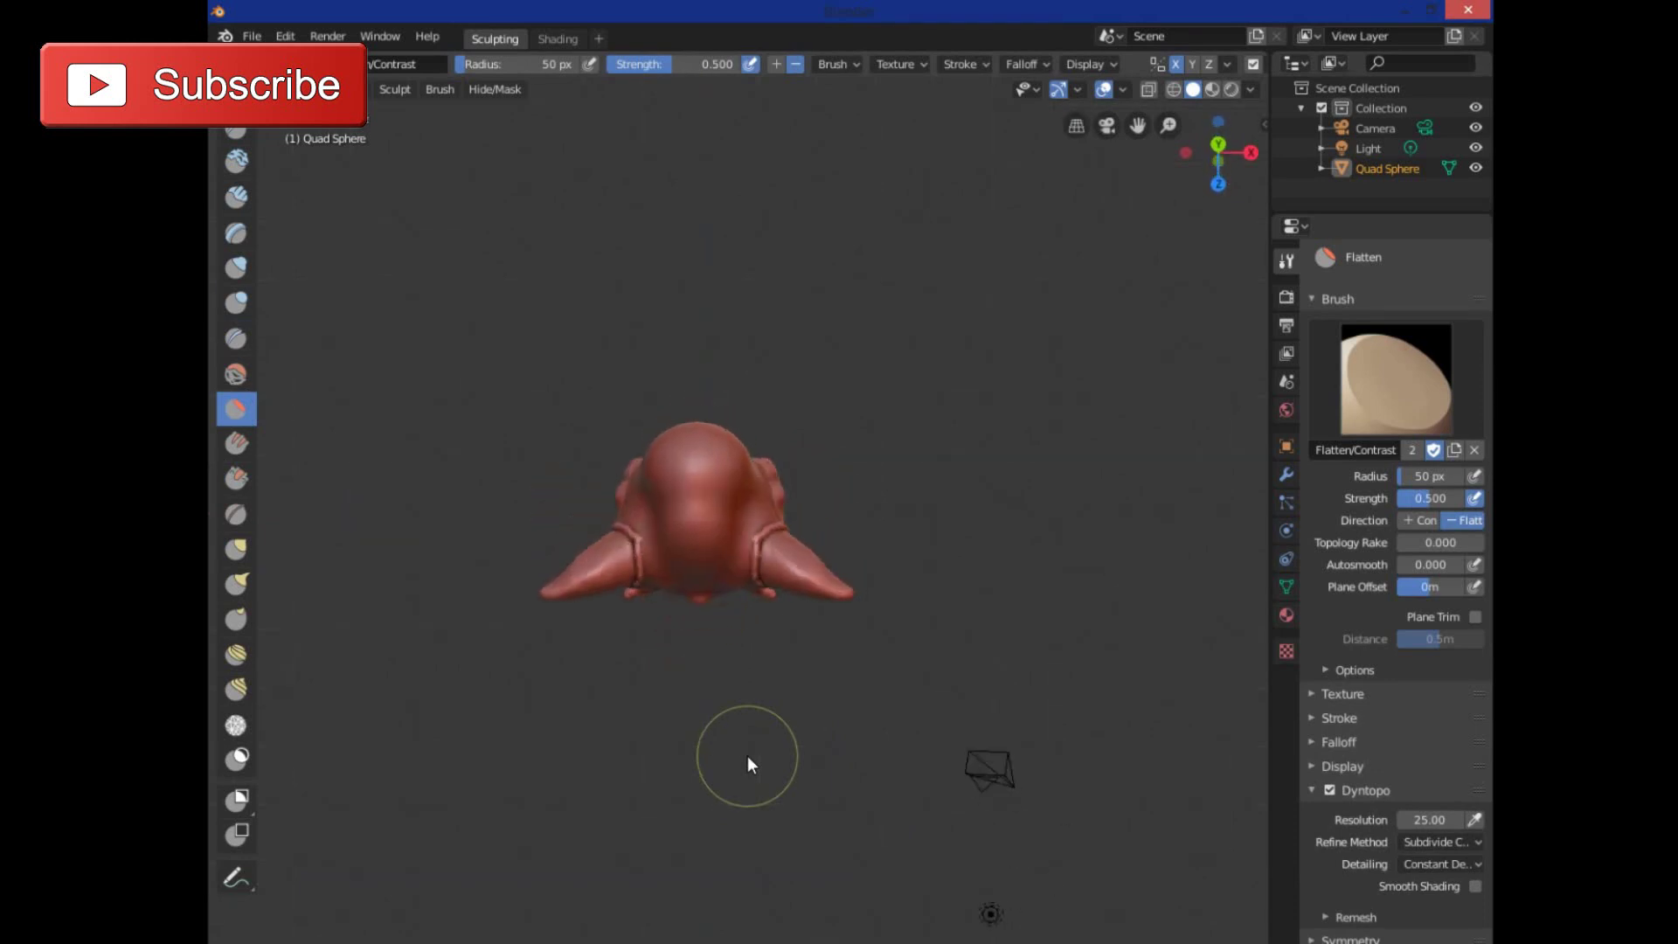
pyautogui.press('KP_8')
pyautogui.press('KP_8')
pyautogui.press('KP_8')
pyautogui.press('KP_8')
pyautogui.press('KP_8')
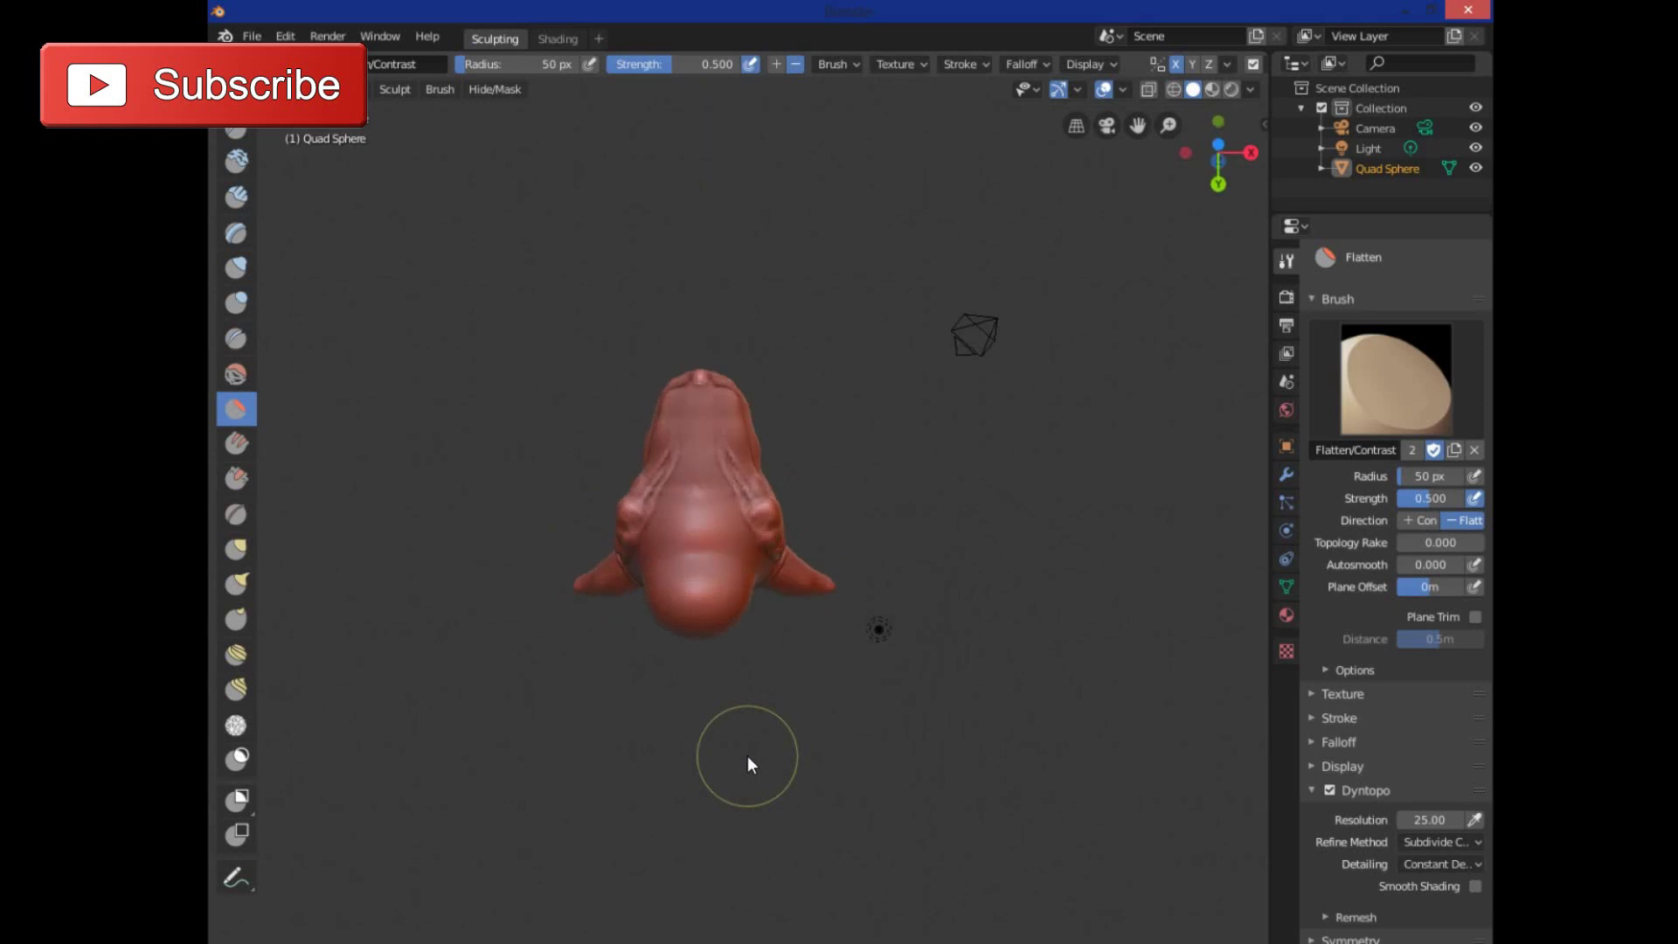
pyautogui.press('KP_8')
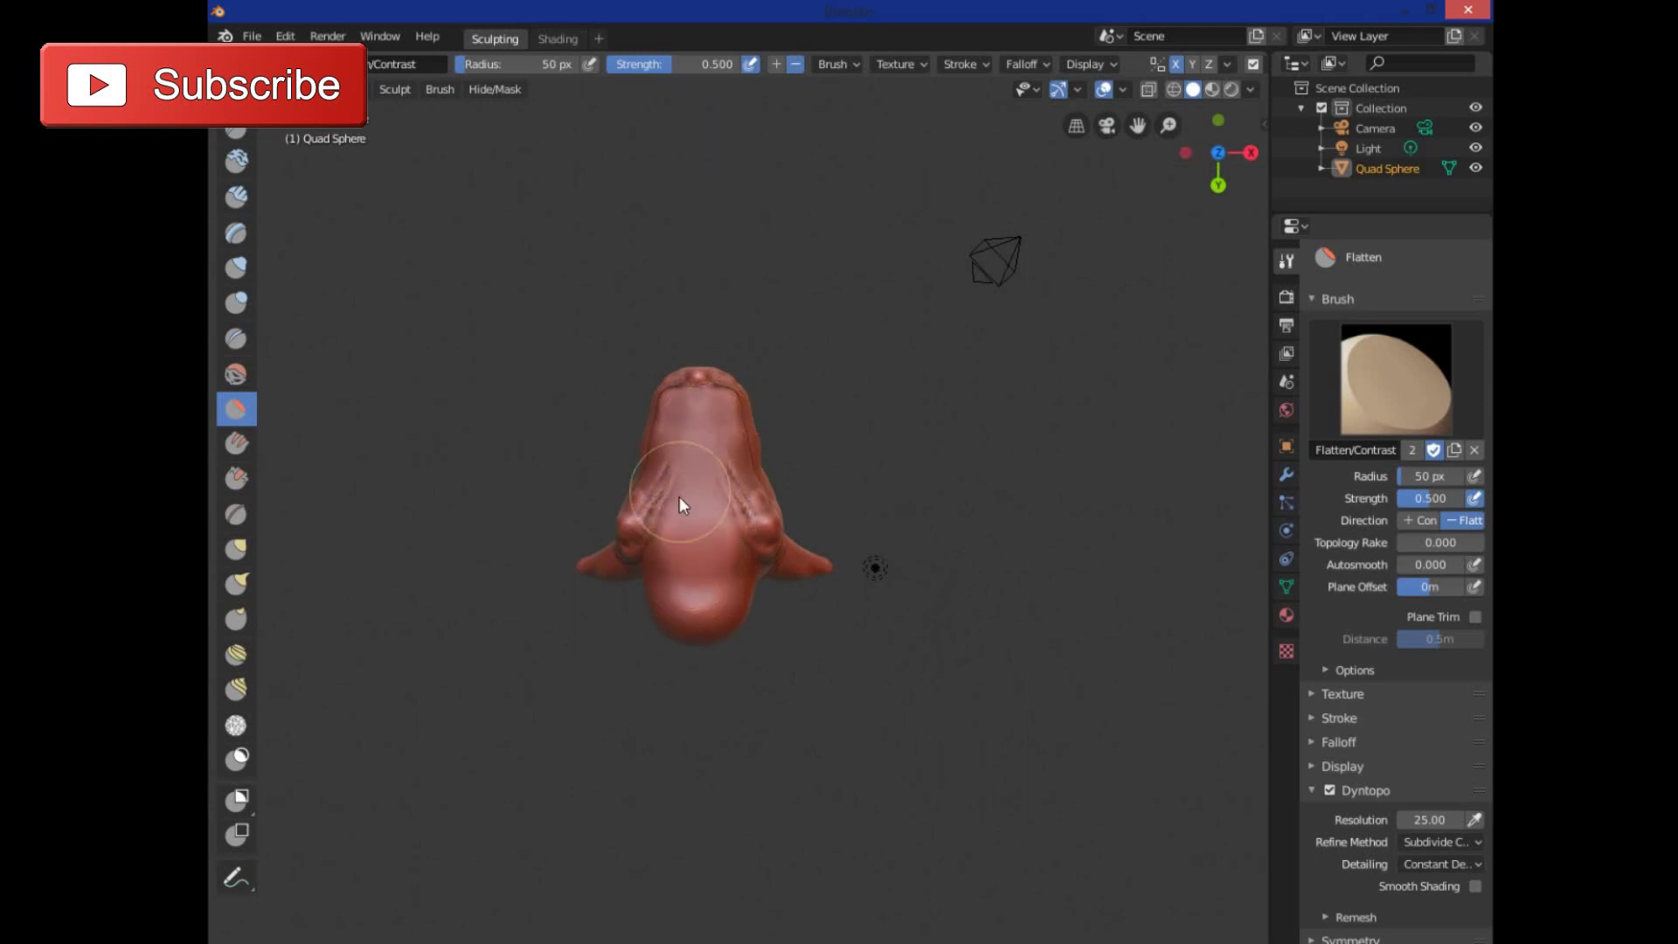
pyautogui.moveTo(736, 505)
pyautogui.mouseDown()
pyautogui.moveTo(736, 539)
pyautogui.moveTo(761, 488)
pyautogui.moveTo(746, 547)
pyautogui.moveTo(688, 435)
pyautogui.moveTo(679, 537)
pyautogui.mouseUp()
pyautogui.moveTo(680, 537)
pyautogui.mouseDown(button='middle')
pyautogui.moveTo(681, 564)
pyautogui.moveTo(863, 620)
pyautogui.moveTo(978, 693)
pyautogui.moveTo(1003, 788)
pyautogui.moveTo(863, 769)
pyautogui.moveTo(902, 777)
pyautogui.moveTo(815, 625)
pyautogui.moveTo(592, 573)
pyautogui.mouseUp(button='middle')
pyautogui.moveTo(762, 581)
pyautogui.mouseDown()
pyautogui.moveTo(621, 569)
pyautogui.moveTo(857, 553)
pyautogui.moveTo(578, 558)
pyautogui.mouseUp()
pyautogui.moveTo(579, 557)
pyautogui.mouseDown(button='middle')
pyautogui.moveTo(711, 728)
pyautogui.moveTo(865, 868)
pyautogui.moveTo(979, 870)
pyautogui.moveTo(985, 835)
pyautogui.moveTo(914, 820)
pyautogui.moveTo(999, 899)
pyautogui.moveTo(869, 912)
pyautogui.moveTo(702, 866)
pyautogui.mouseUp(button='middle')
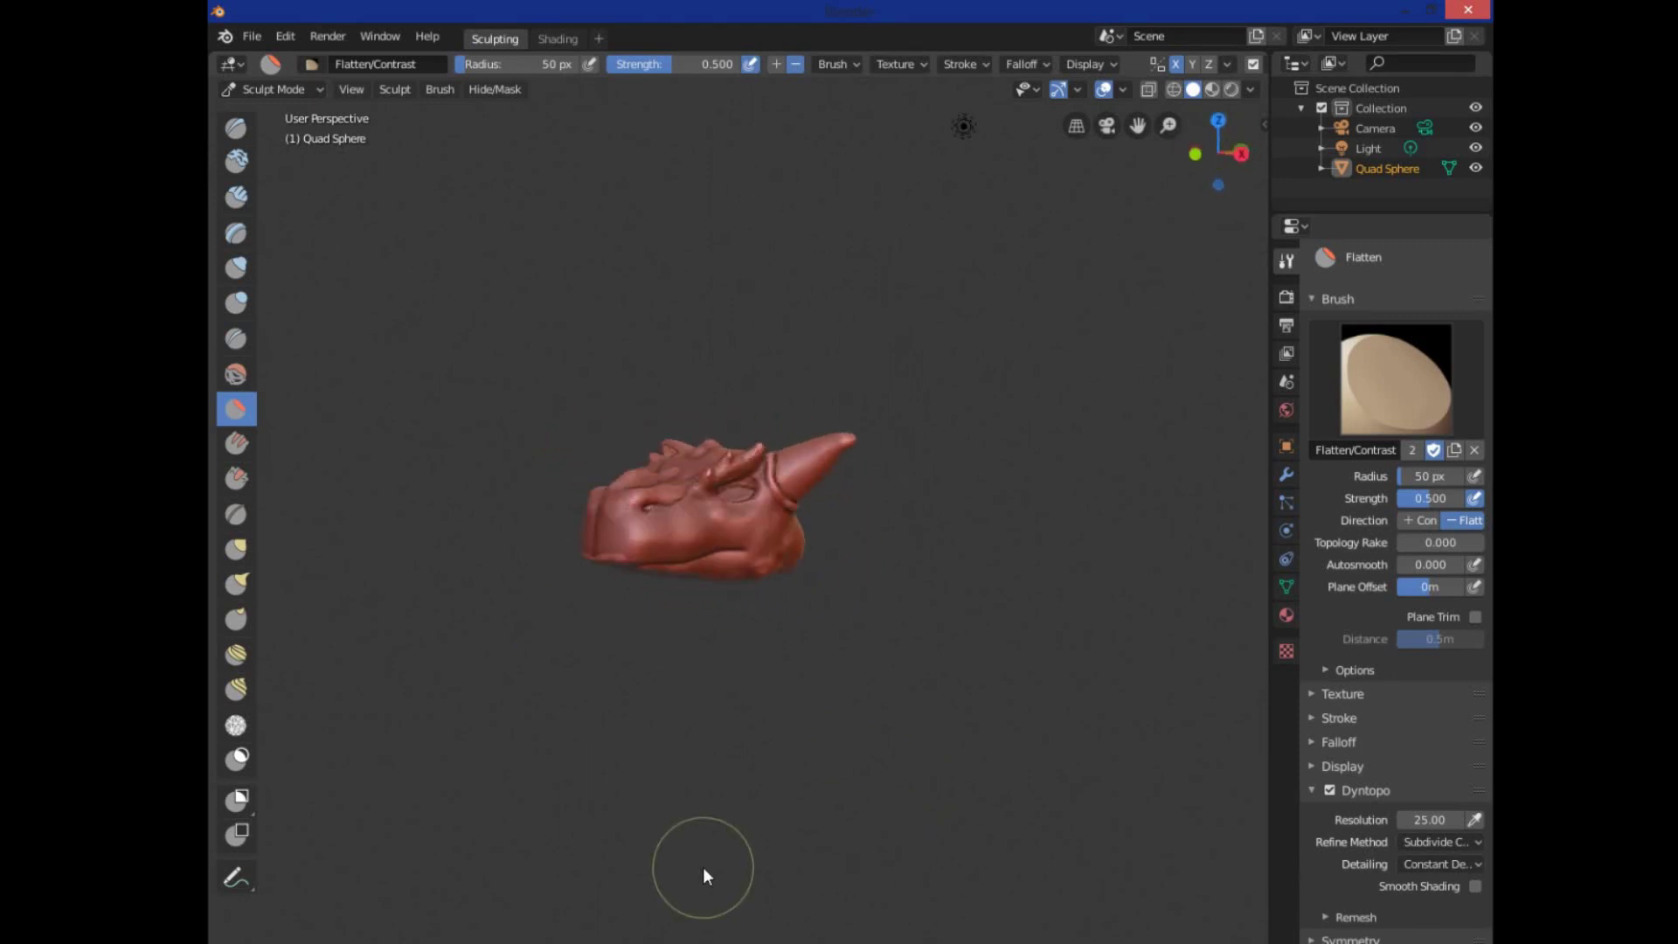
# - Examine the whole head from the side, front and rear after flattening its underside
pyautogui.scroll(6, 642, 519)
pyautogui.moveTo(736, 548)
pyautogui.mouseDown(button='middle')
pyautogui.moveTo(962, 823)
pyautogui.moveTo(879, 763)
pyautogui.mouseUp(button='middle')
pyautogui.scroll(-5, 881, 767)
pyautogui.moveTo(419, 576); pyautogui.dragTo(660, 546, button='middle')
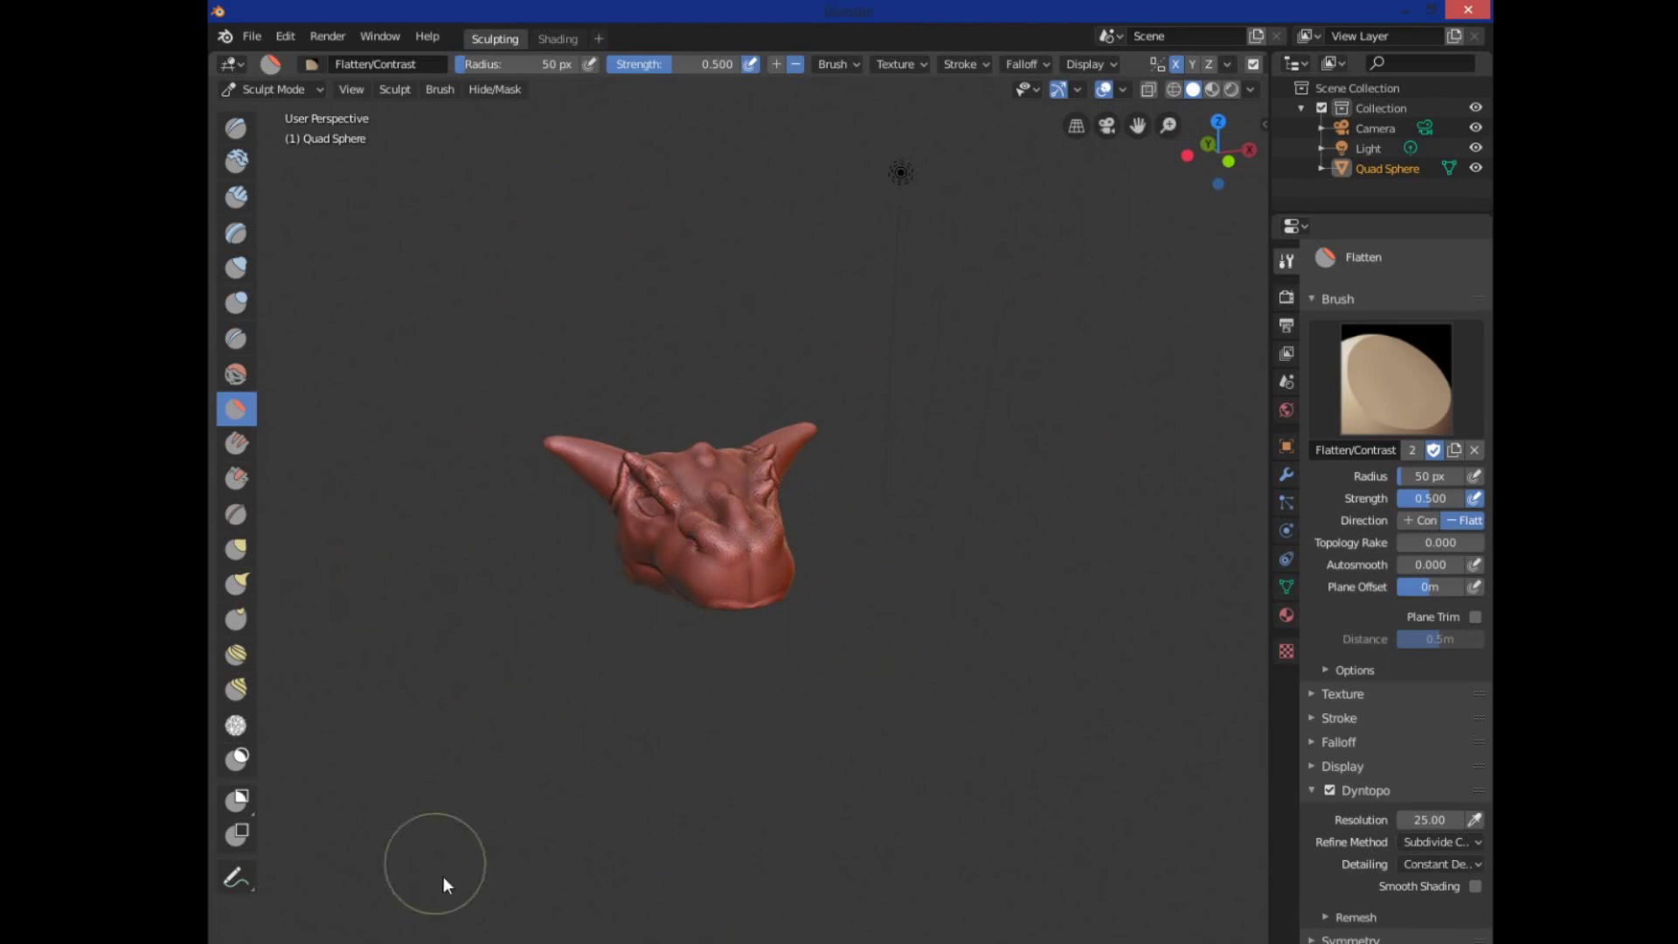
pyautogui.moveTo(622, 766); pyautogui.dragTo(818, 734, button='middle')
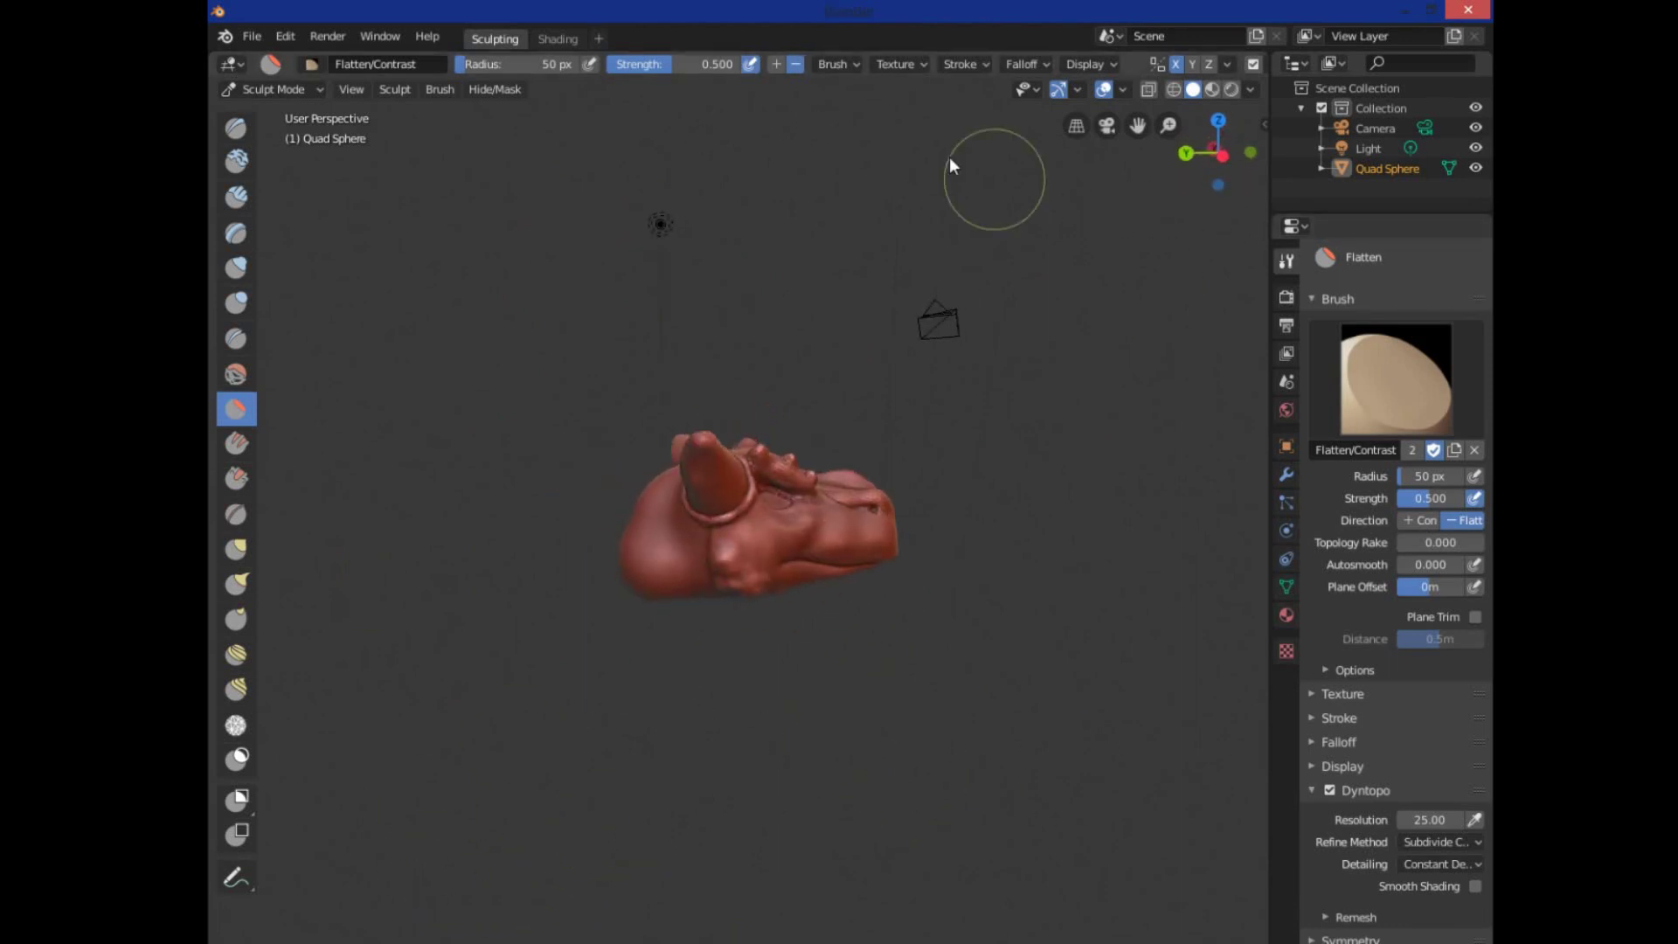
# - Review the Flatten brush's Accumulate option, and switch to the Blob brush while inspecting the eye and brow area up close
pyautogui.click(847, 65)
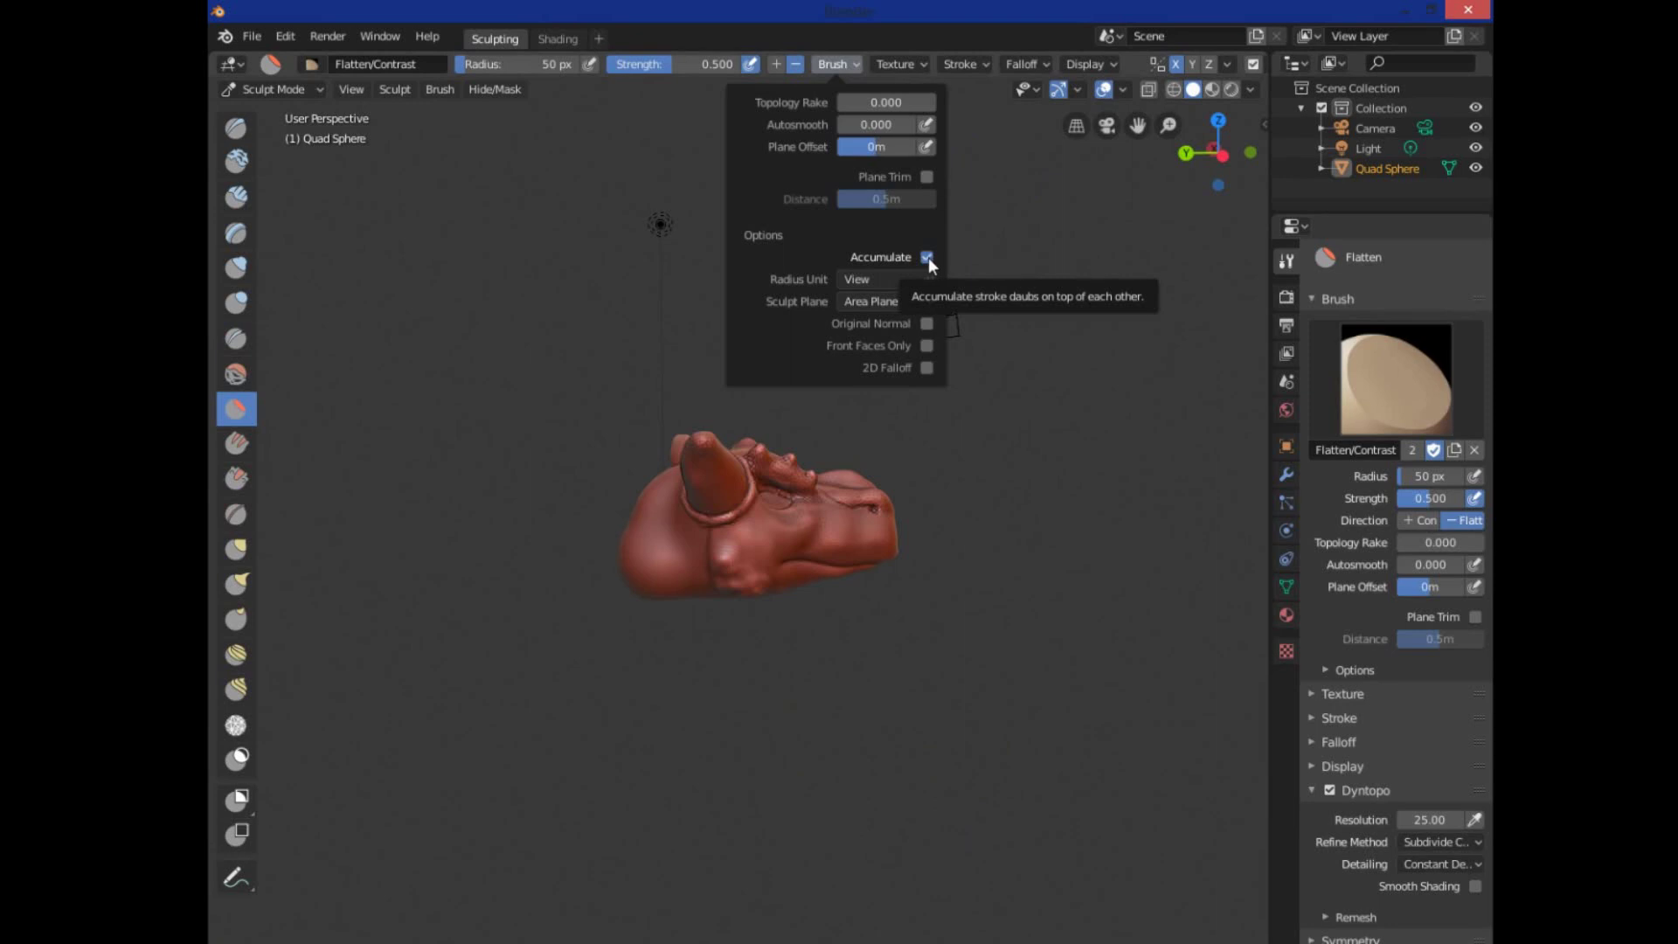
pyautogui.moveTo(1218, 154)
pyautogui.mouseDown()
pyautogui.moveTo(1155, 161)
pyautogui.moveTo(1213, 155)
pyautogui.moveTo(1178, 160)
pyautogui.mouseUp()
pyautogui.scroll(5, 791, 559)
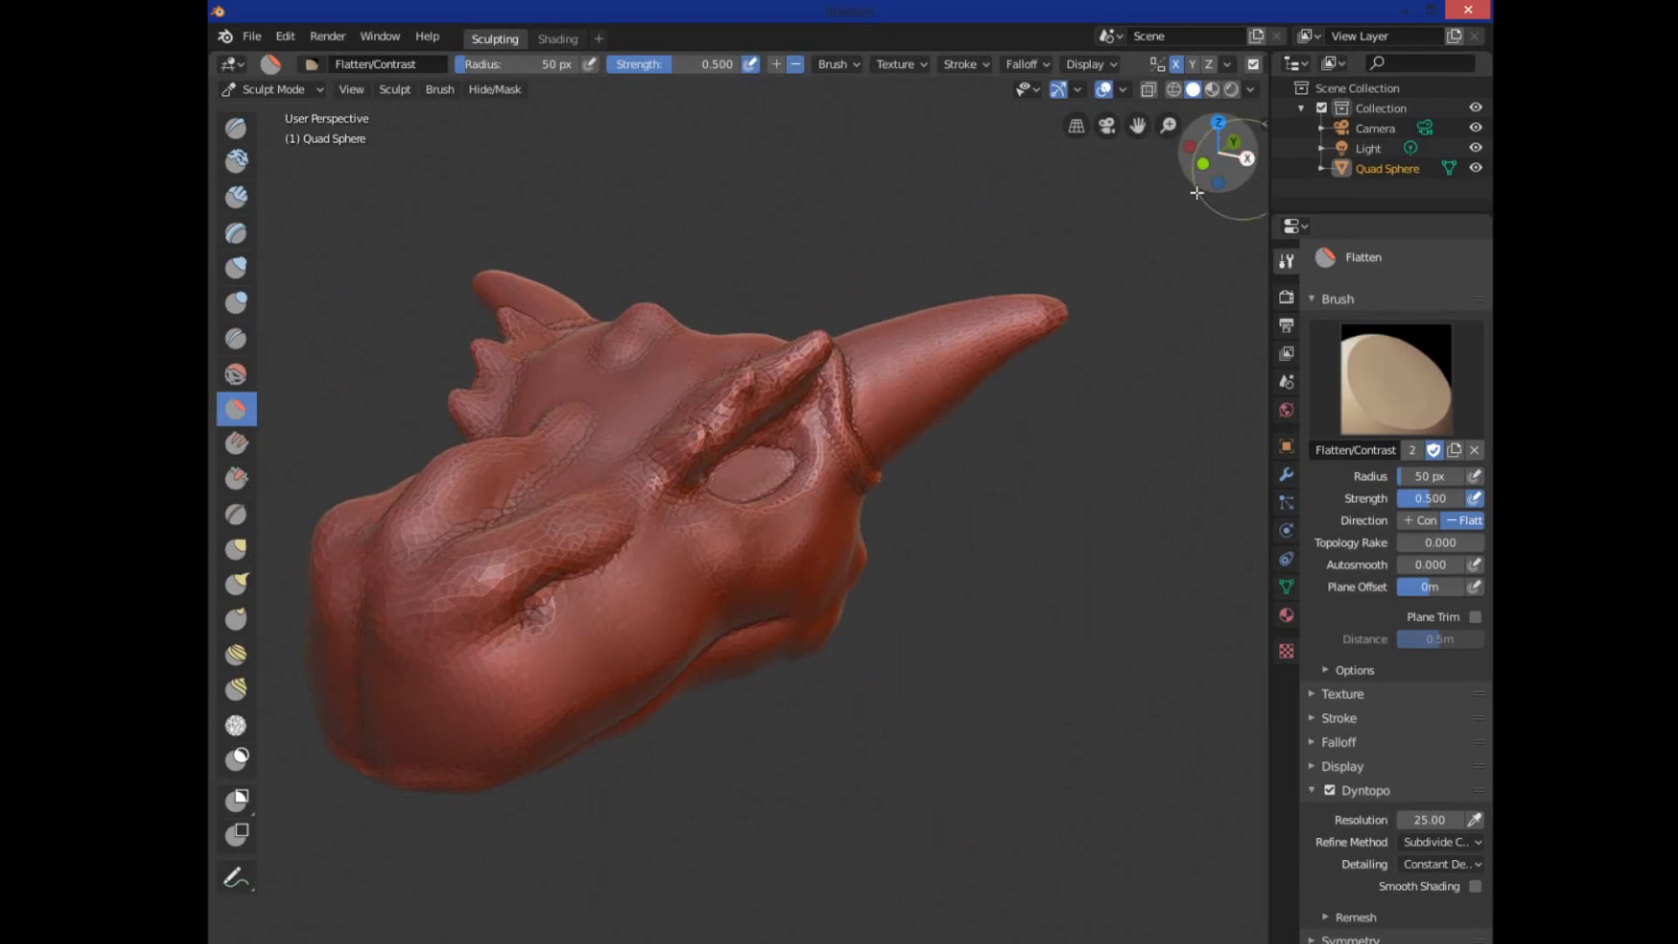
pyautogui.click(236, 302)
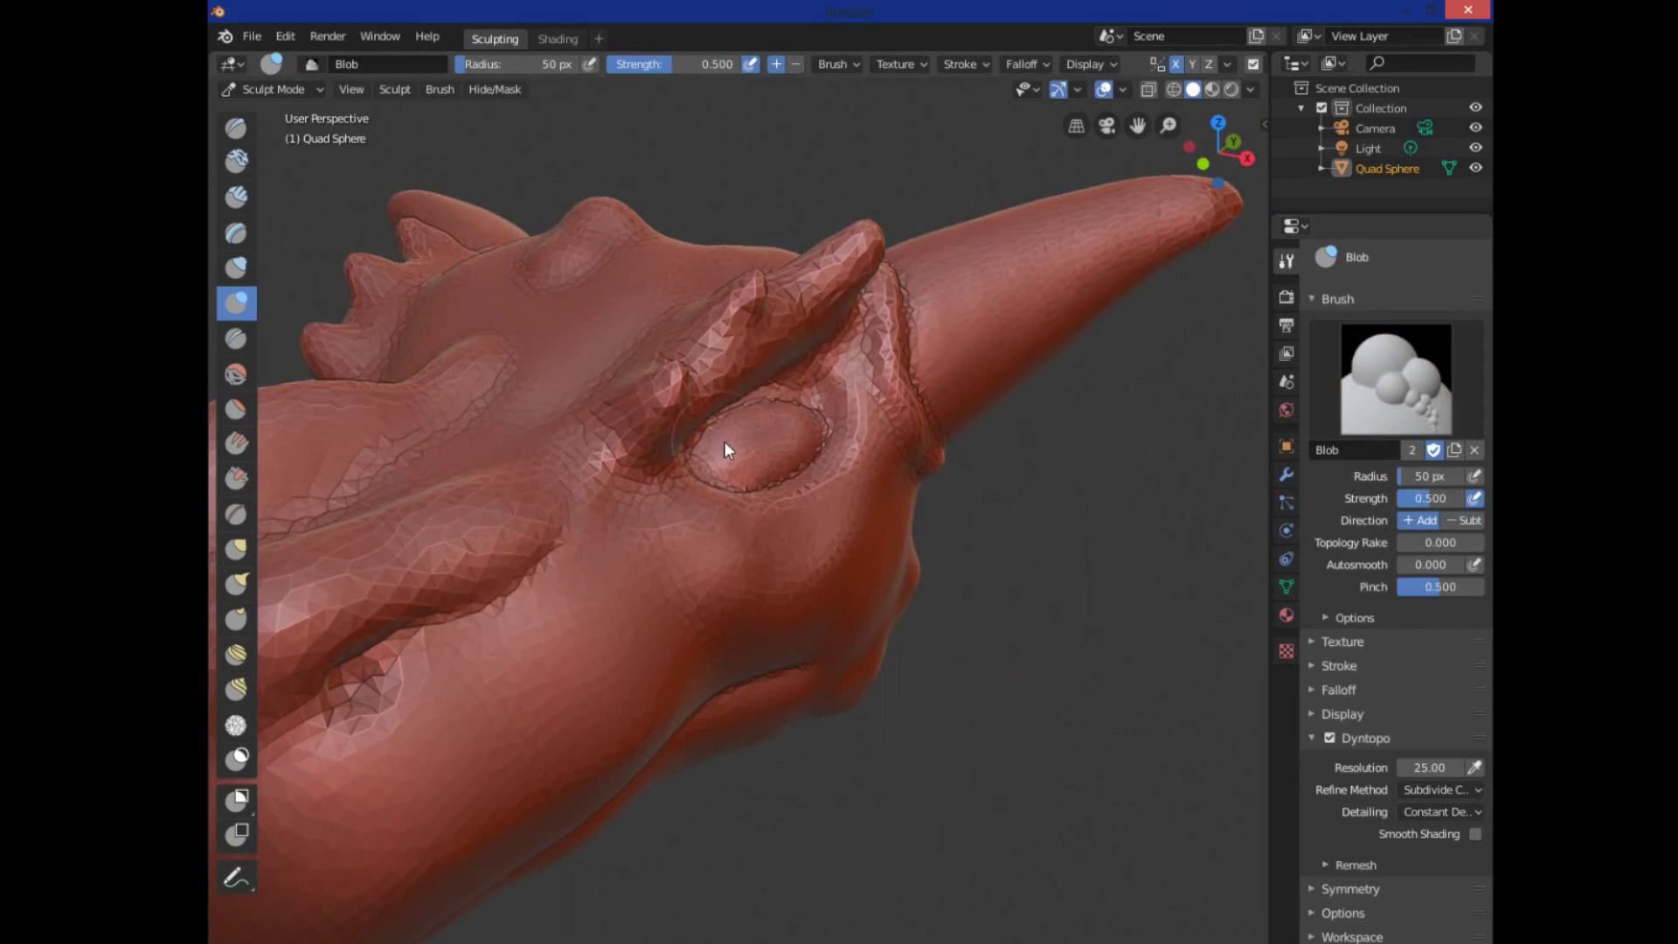
pyautogui.moveTo(848, 468)
pyautogui.mouseDown(button='middle')
pyautogui.moveTo(877, 397)
pyautogui.moveTo(961, 443)
pyautogui.moveTo(1053, 444)
pyautogui.mouseUp(button='middle')
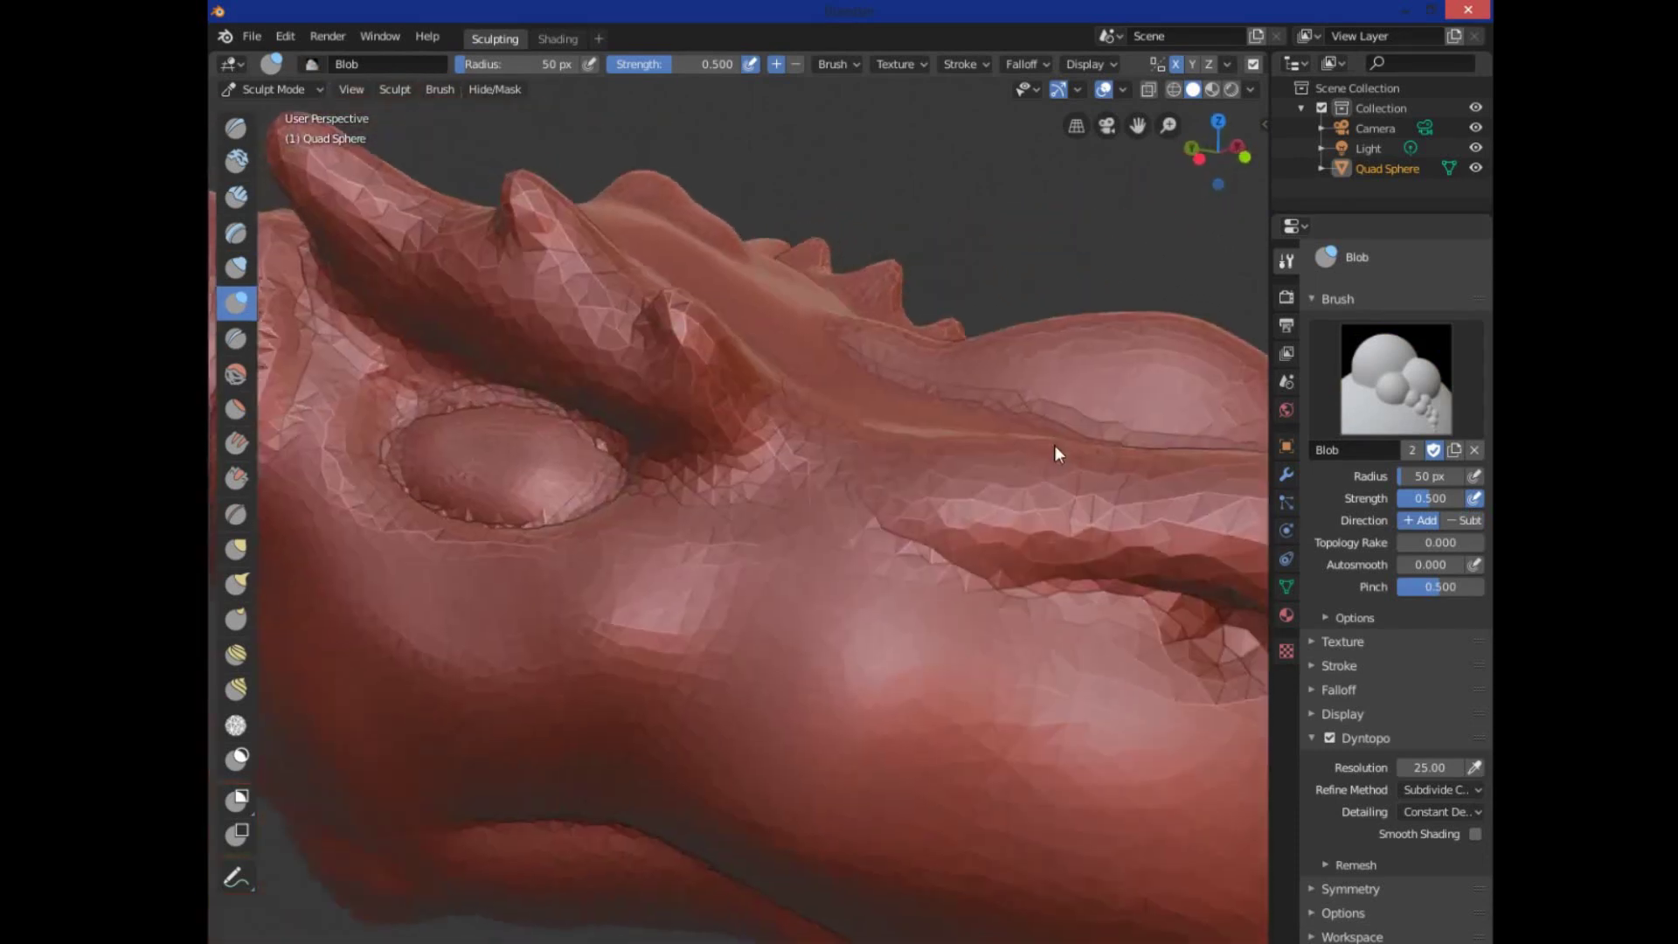
pyautogui.scroll(-8, 1053, 444)
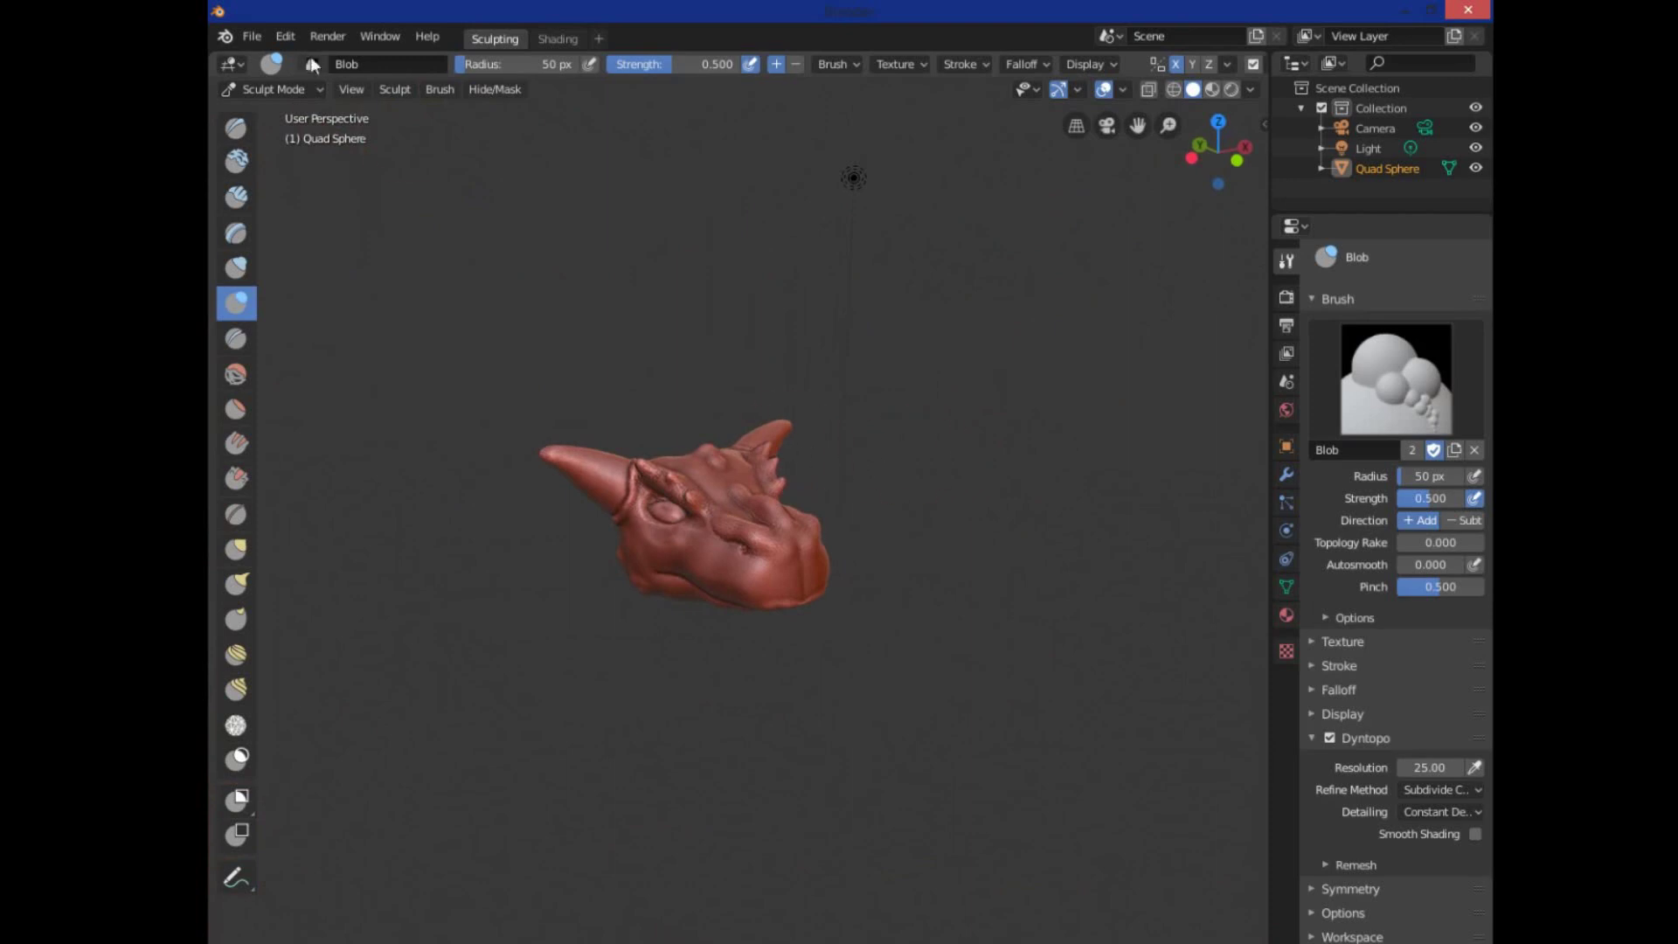
# - Export the sculpt as an STL named dragonhead into the 3d Printer models folder
pyautogui.click(253, 39)
pyautogui.moveTo(291, 313)
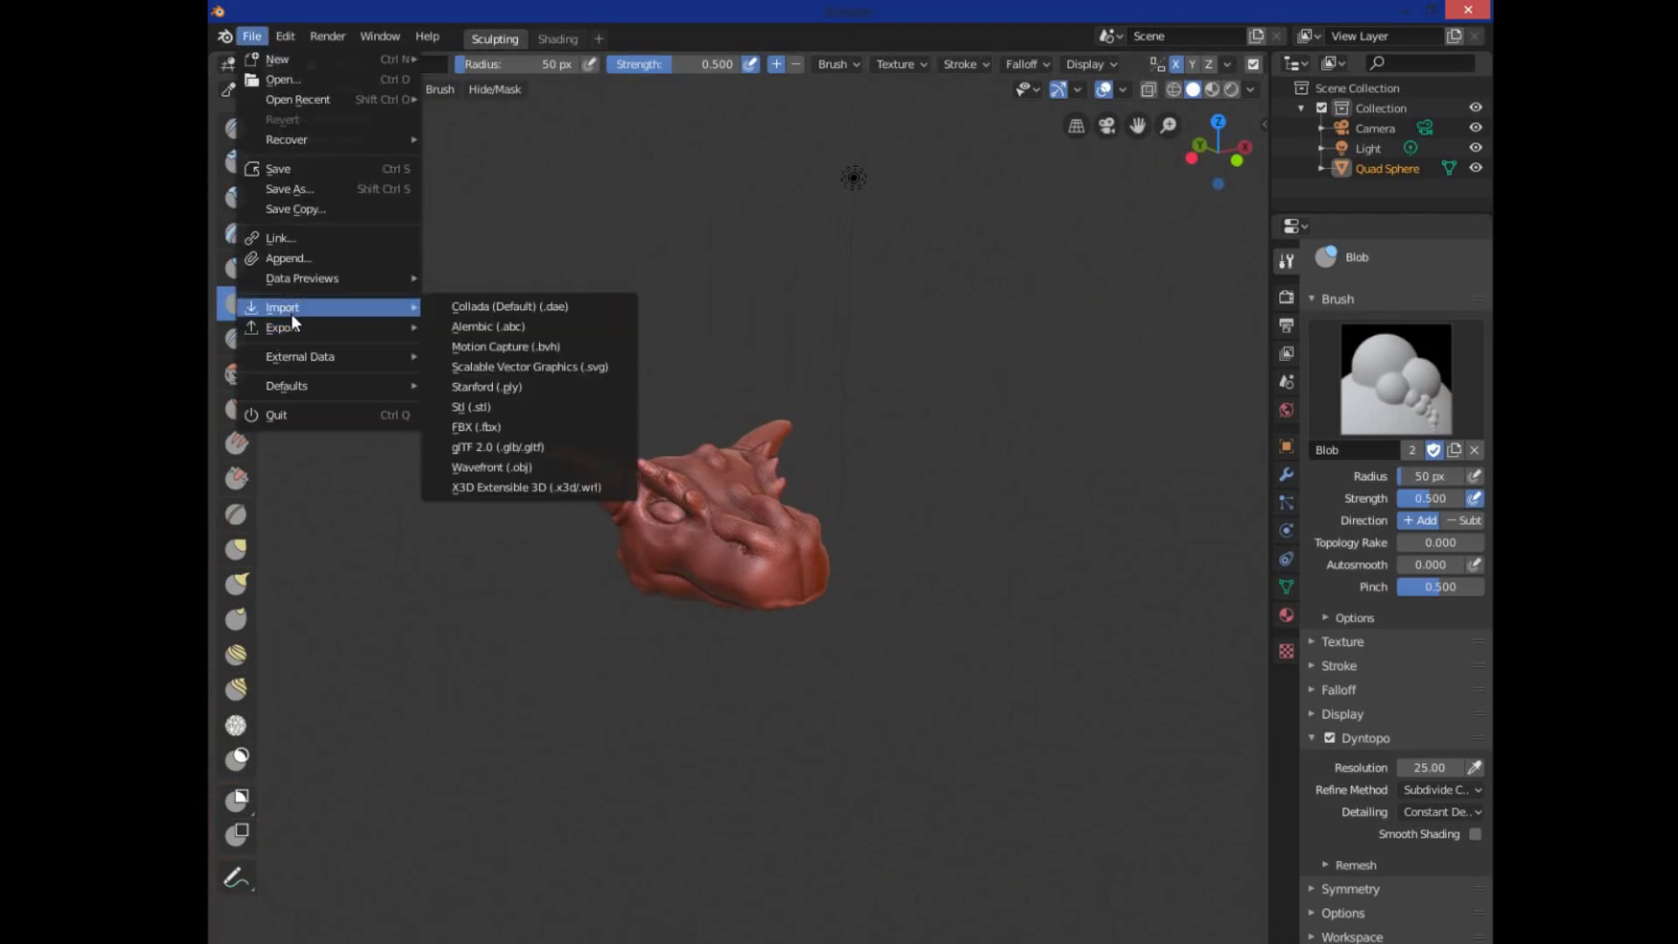
pyautogui.click(448, 406)
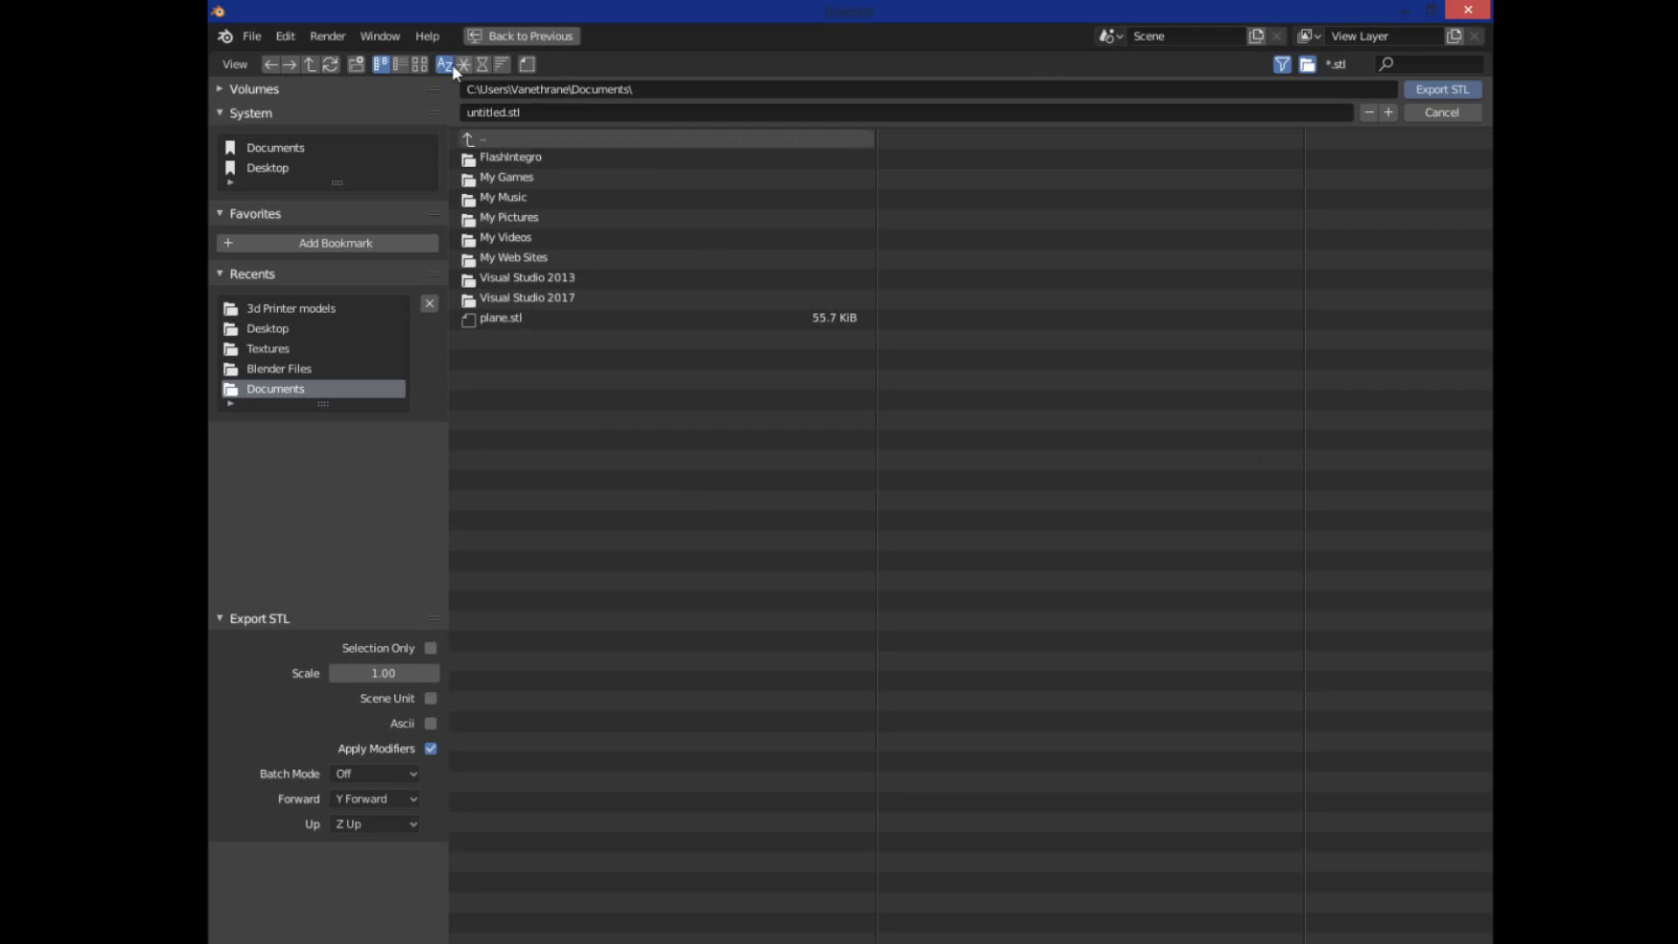
pyautogui.click(269, 312)
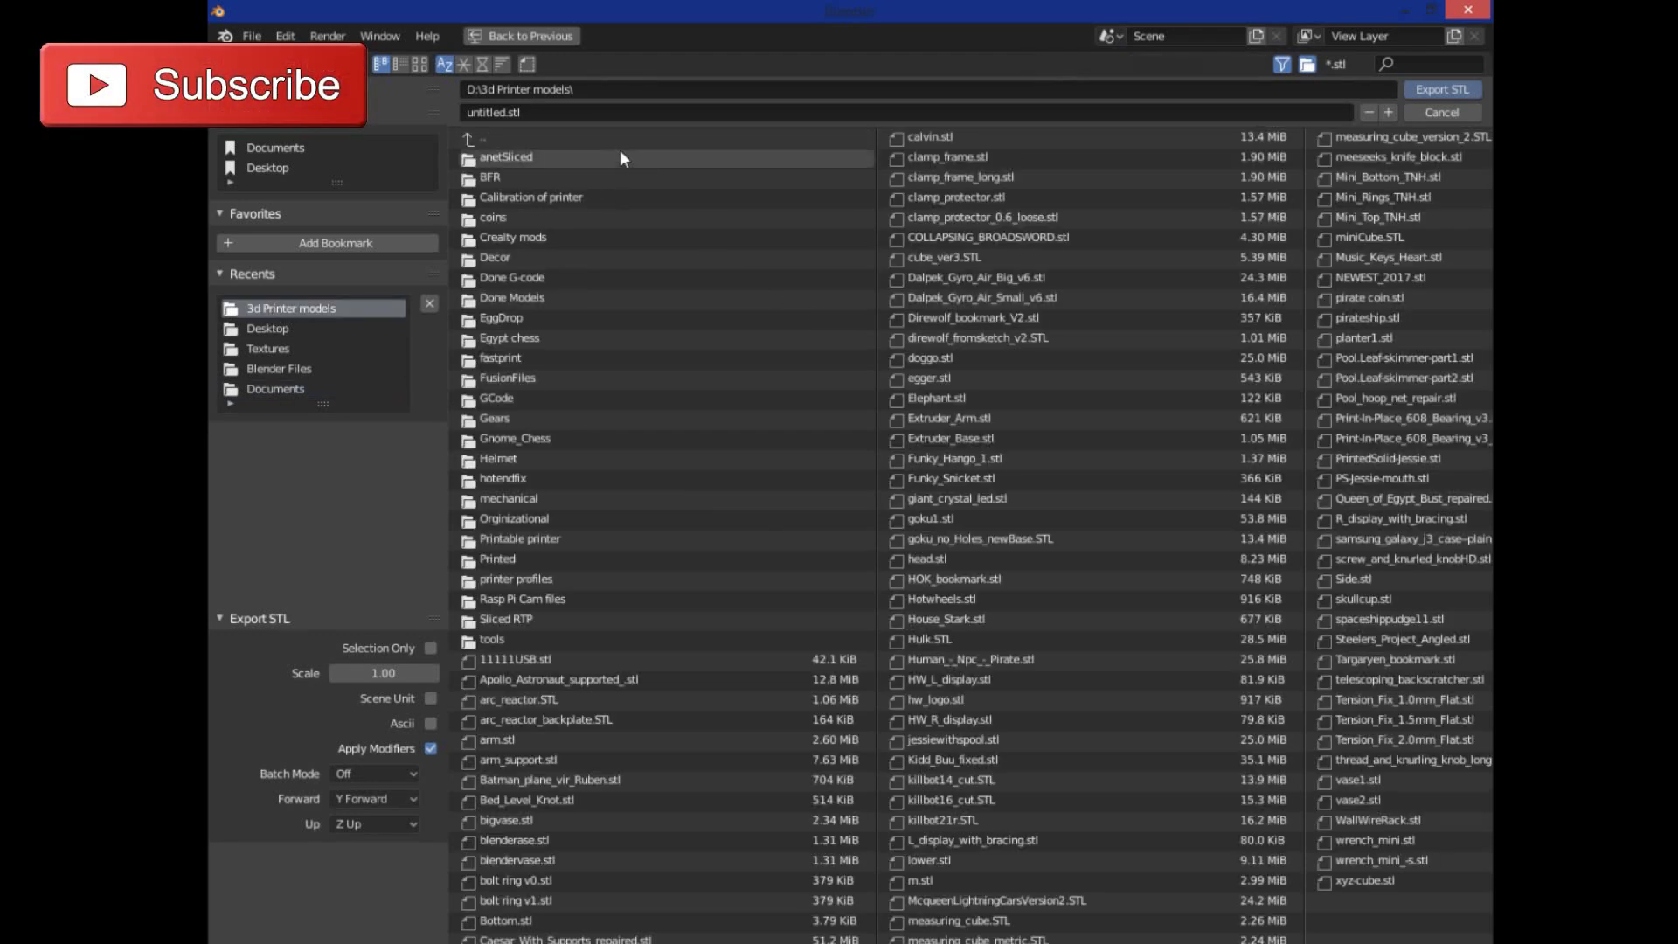
pyautogui.click(555, 112)
pyautogui.write('dragonhead')
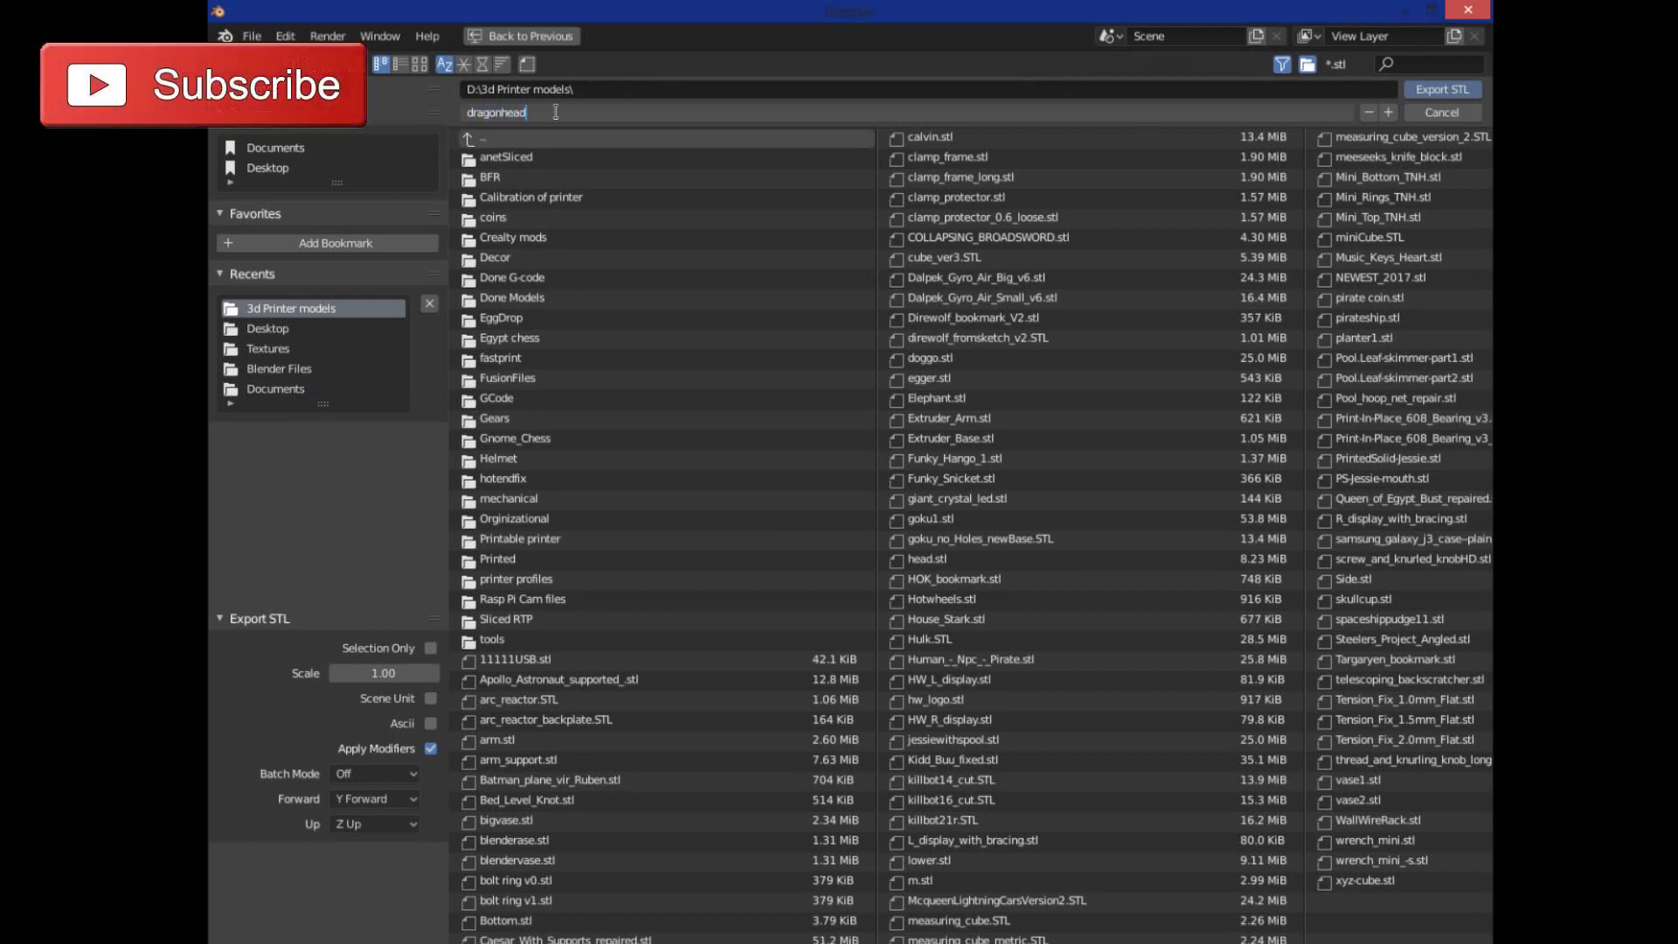
pyautogui.press('Return')
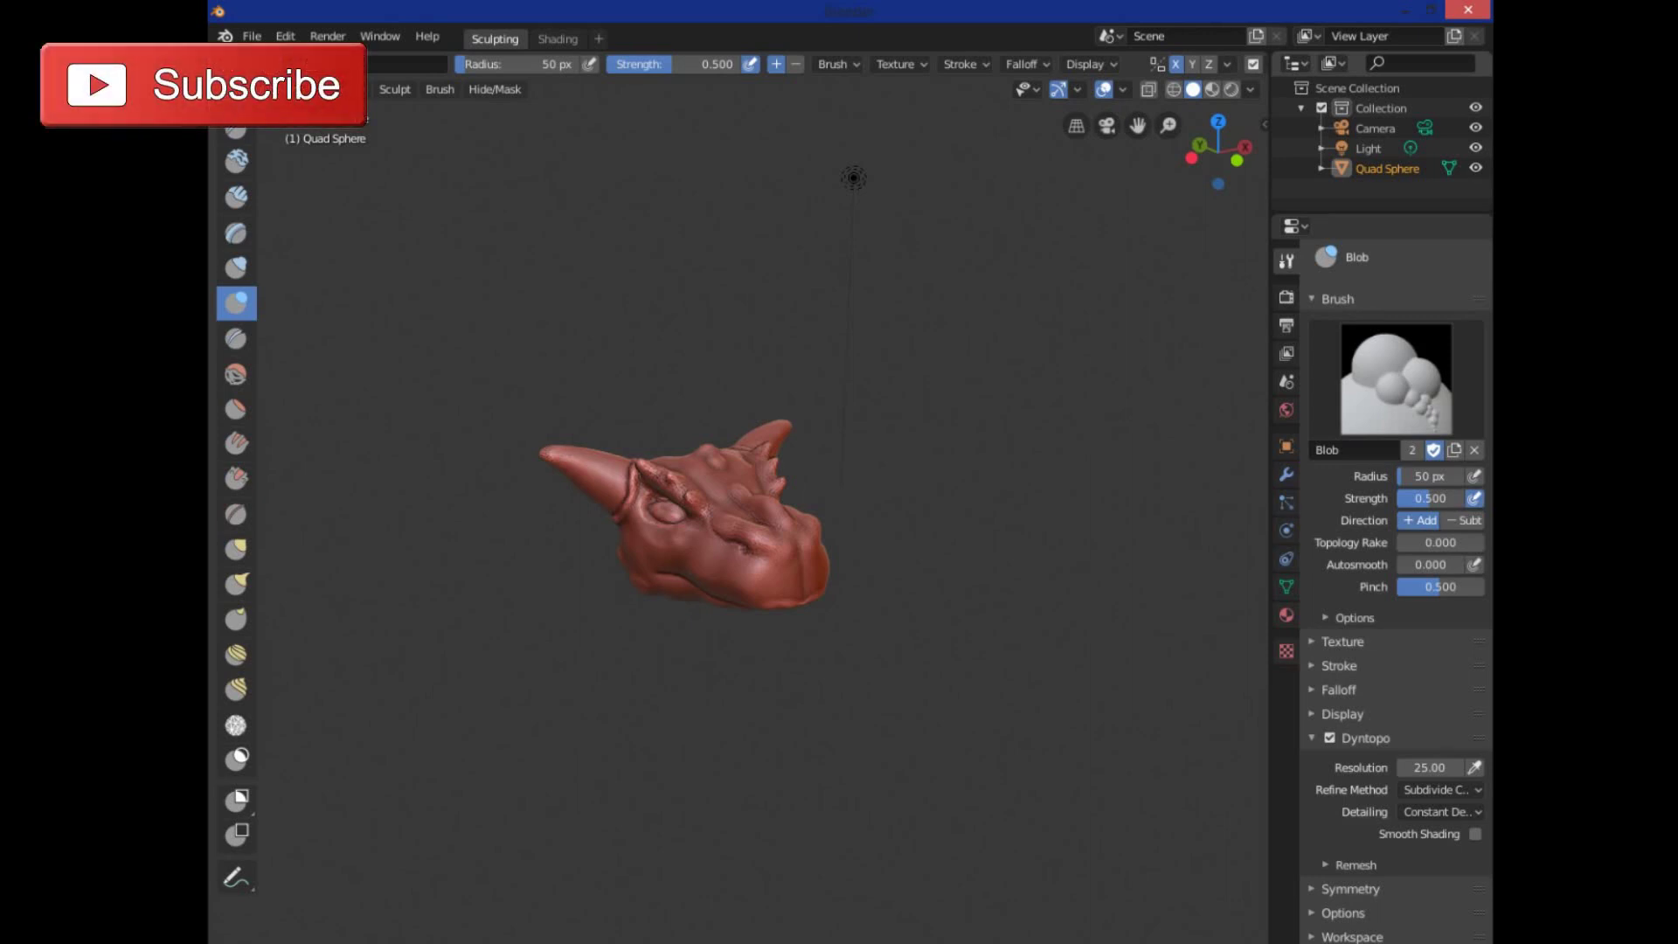
# - Inspect the head from different angles and check its mesh in Edit Mode before returning to Sculpt Mode
pyautogui.moveTo(1222, 131); pyautogui.dragTo(1292, 141)
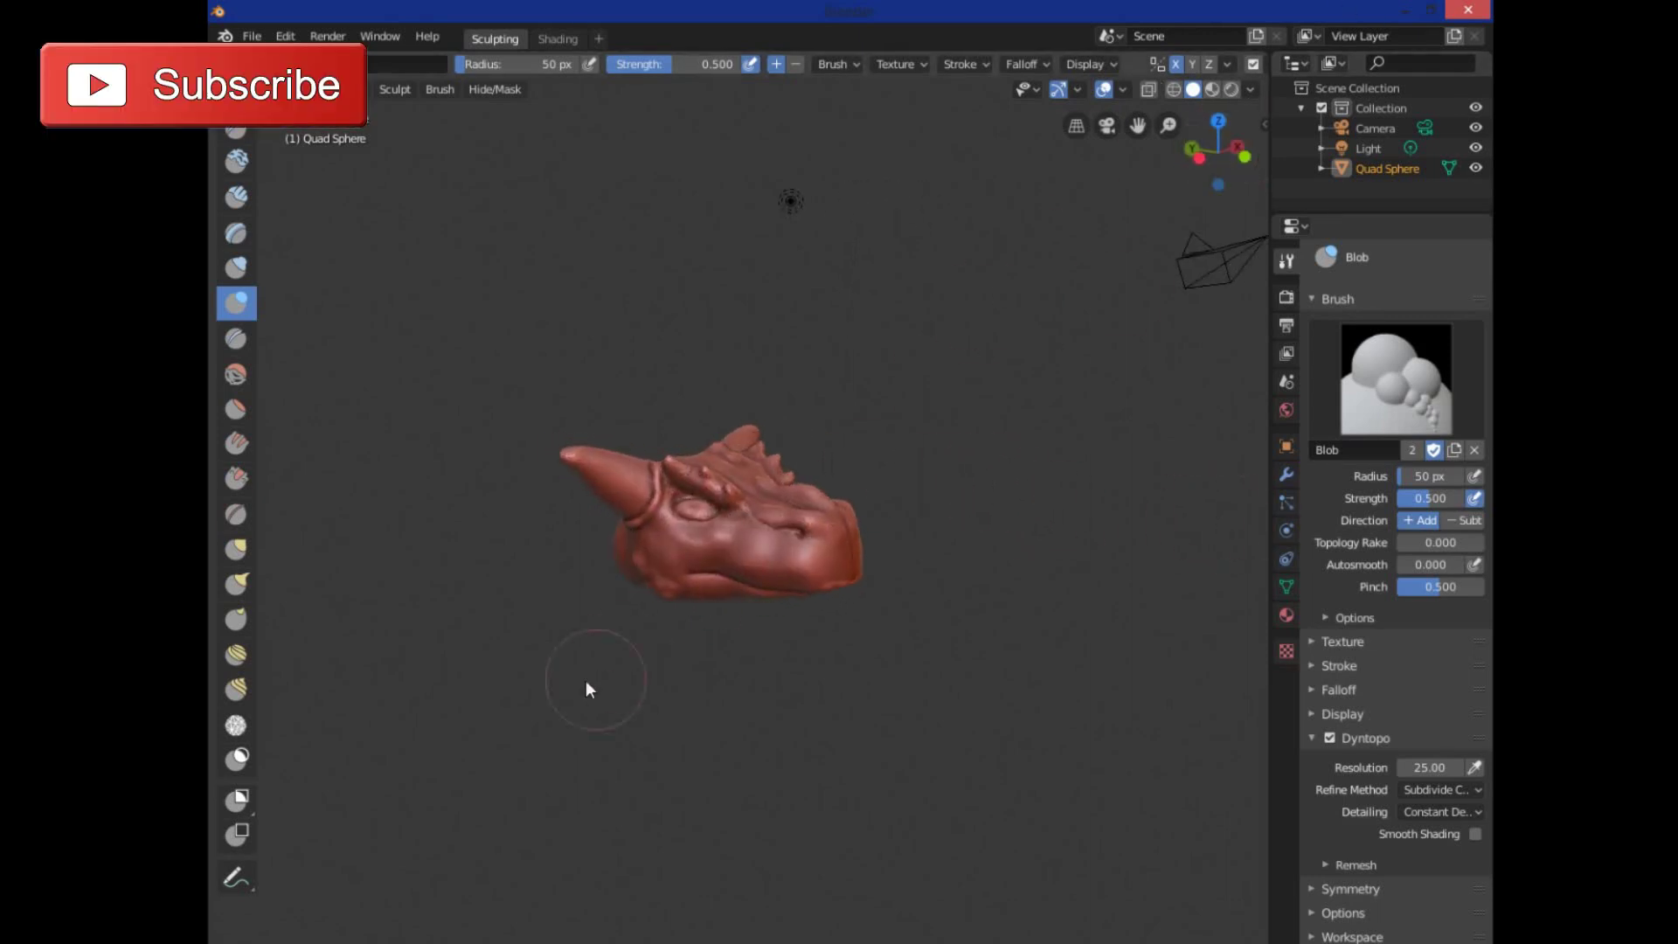
pyautogui.moveTo(1197, 166); pyautogui.dragTo(1225, 168)
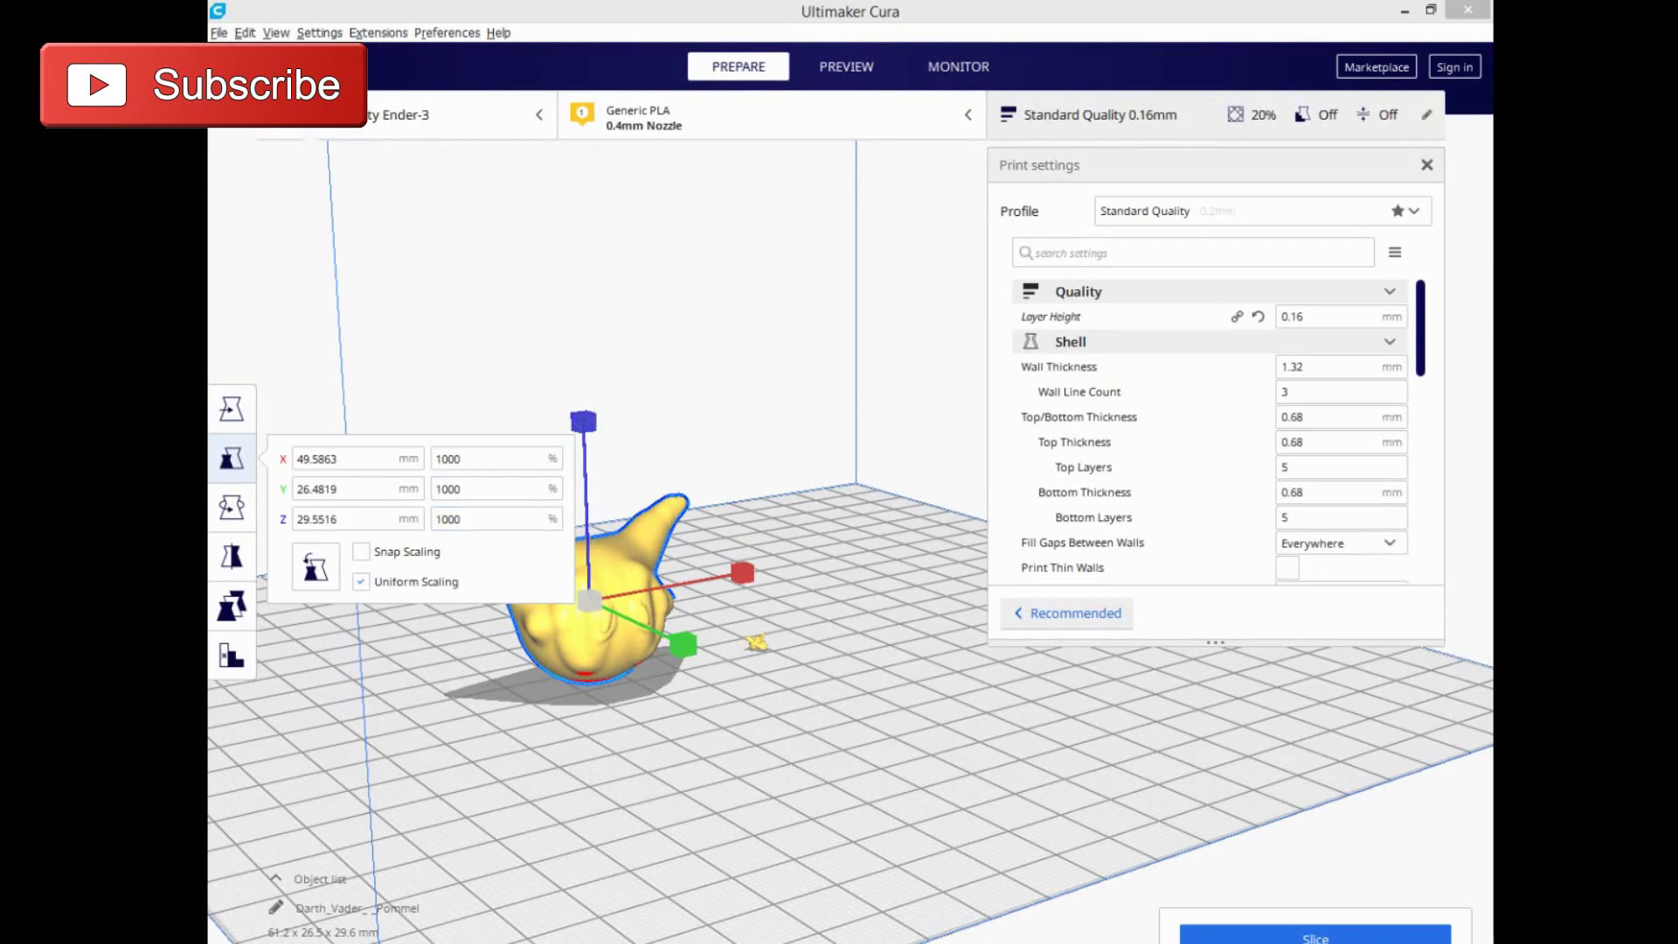
pyautogui.click(1002, 925)
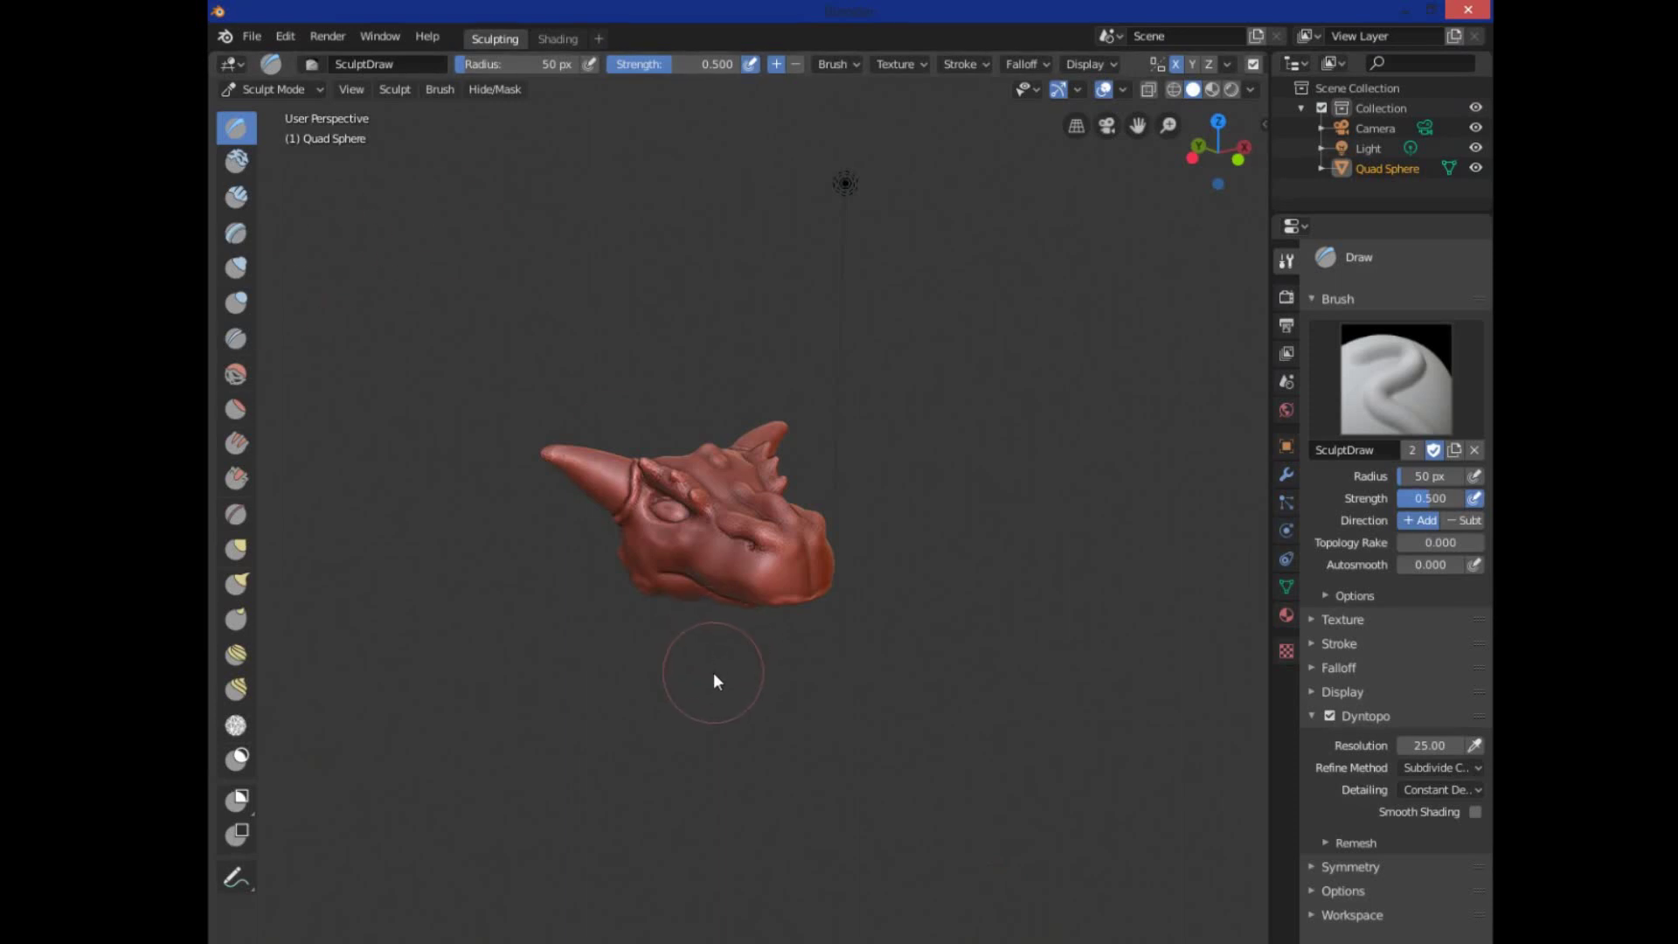
pyautogui.press('Tab')
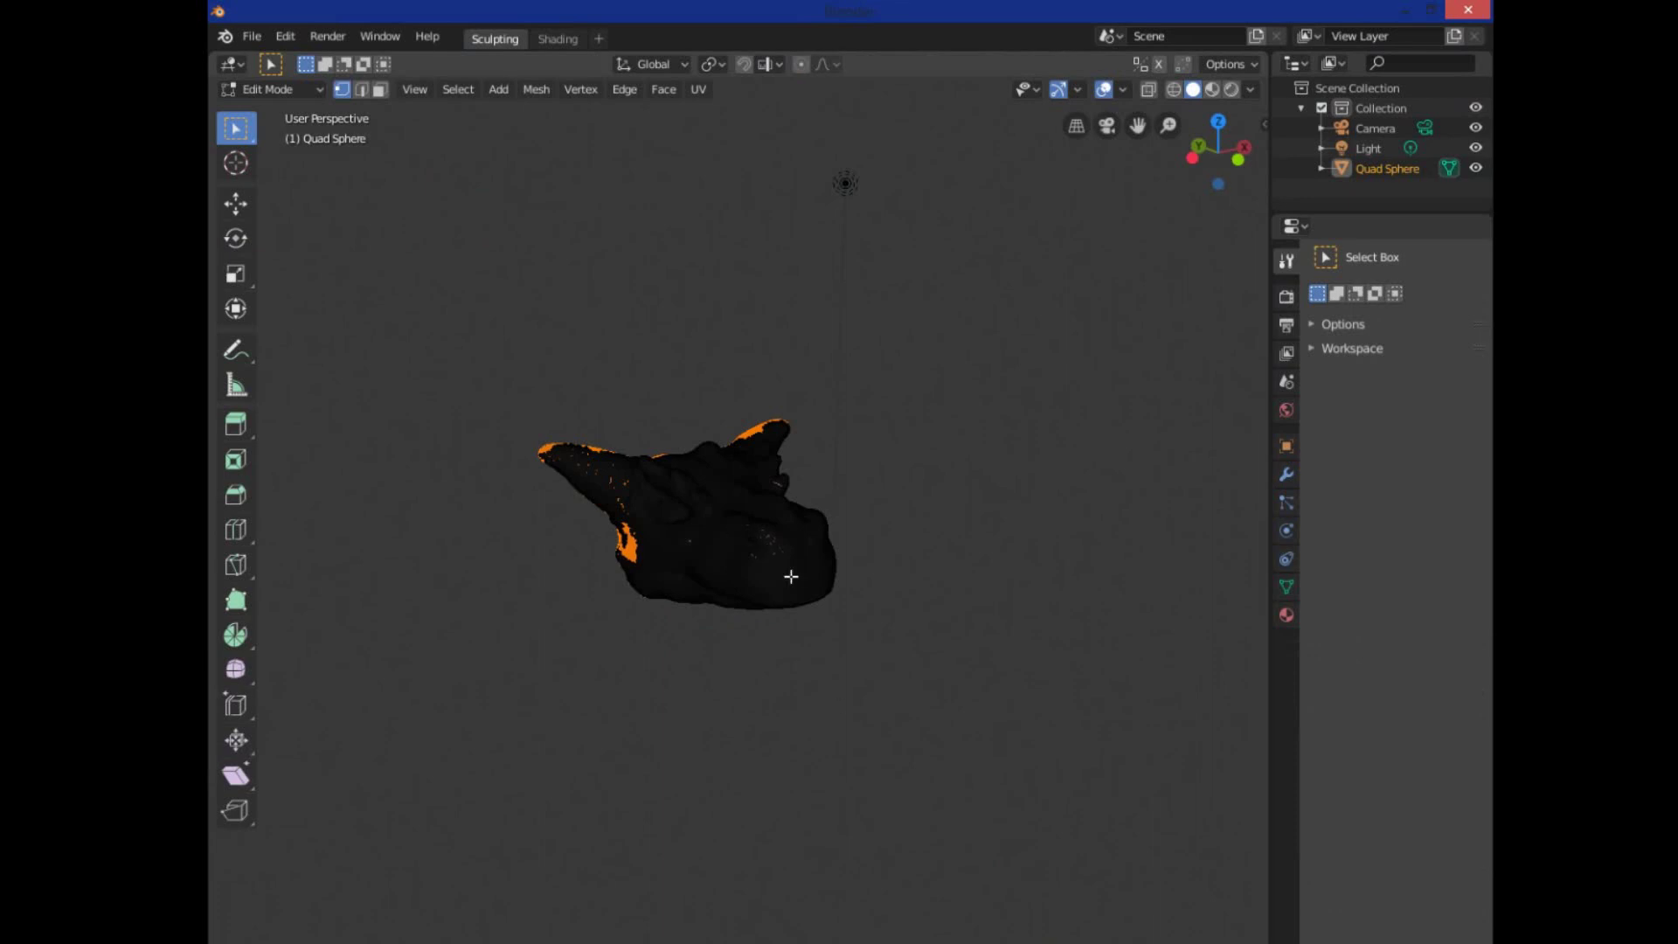
pyautogui.press('Tab')
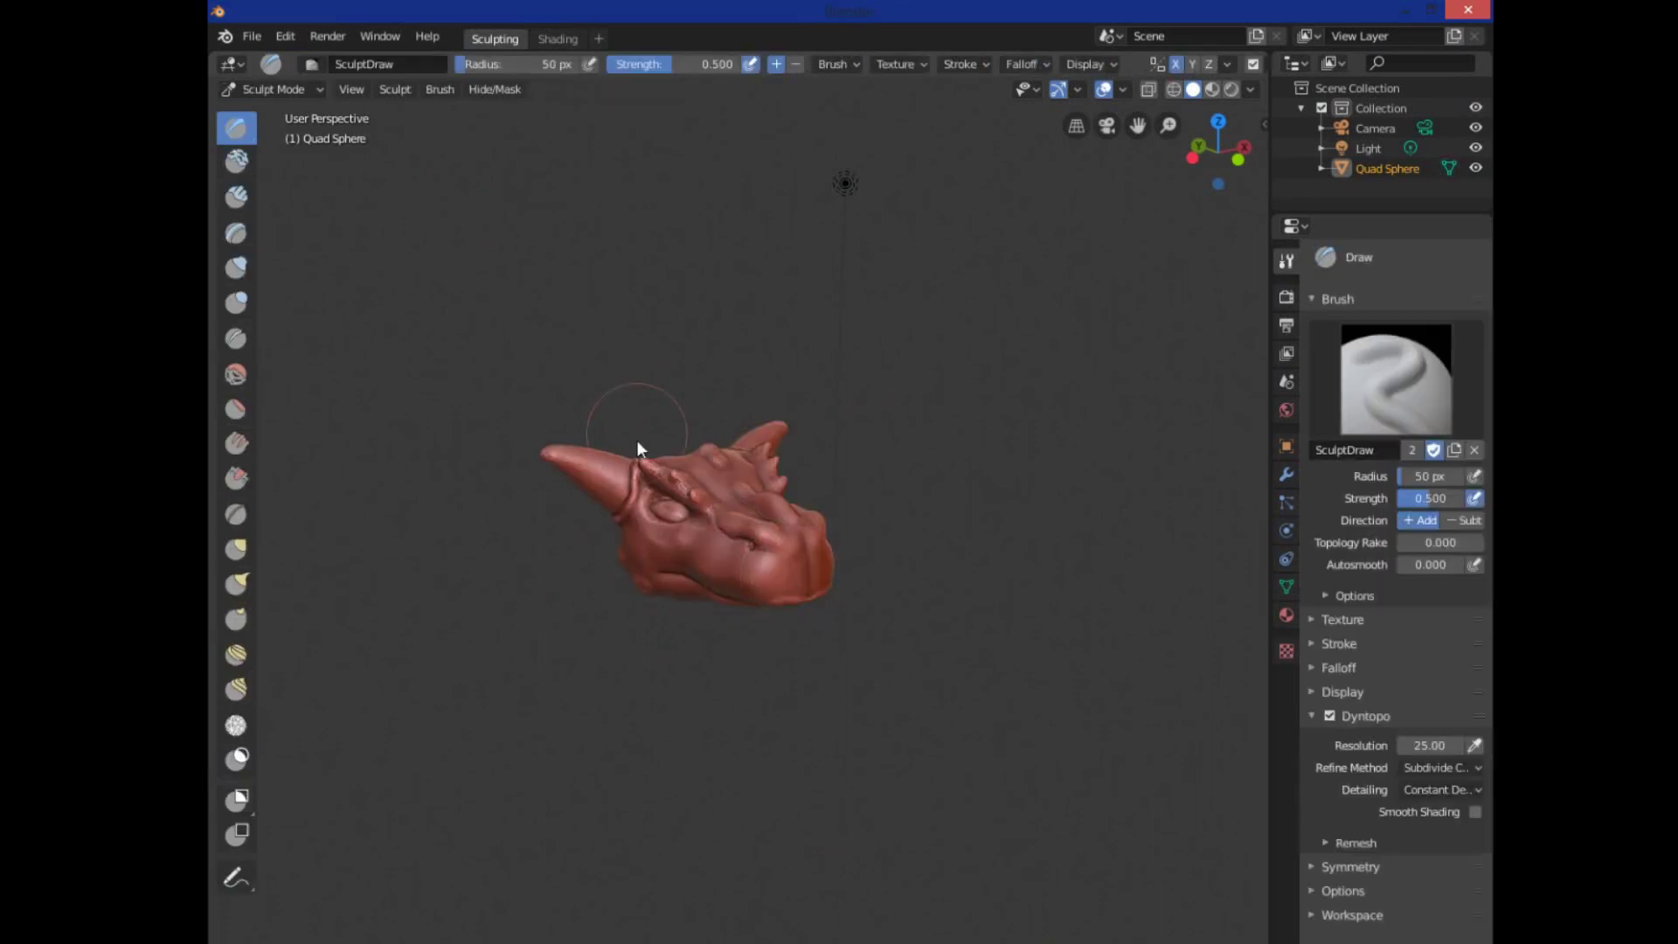
pyautogui.click(250, 37)
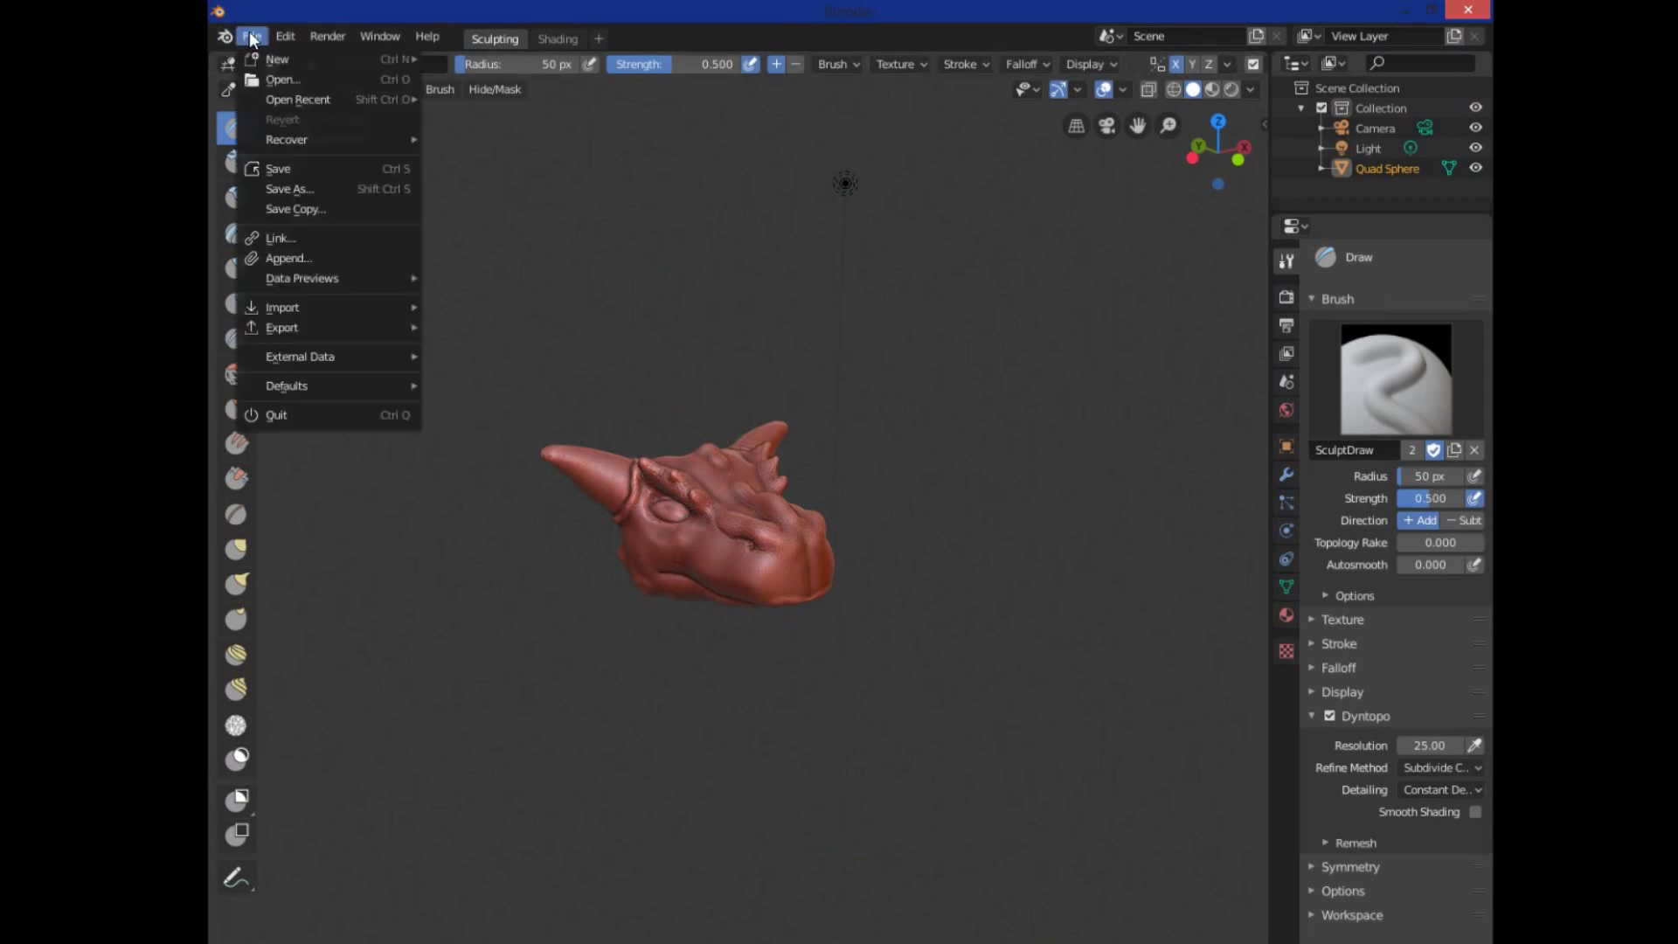
# - Switch to Ultimaker Cura and scale the tiny dragon head uniformly to 1000%
pyautogui.click(1403, 8)
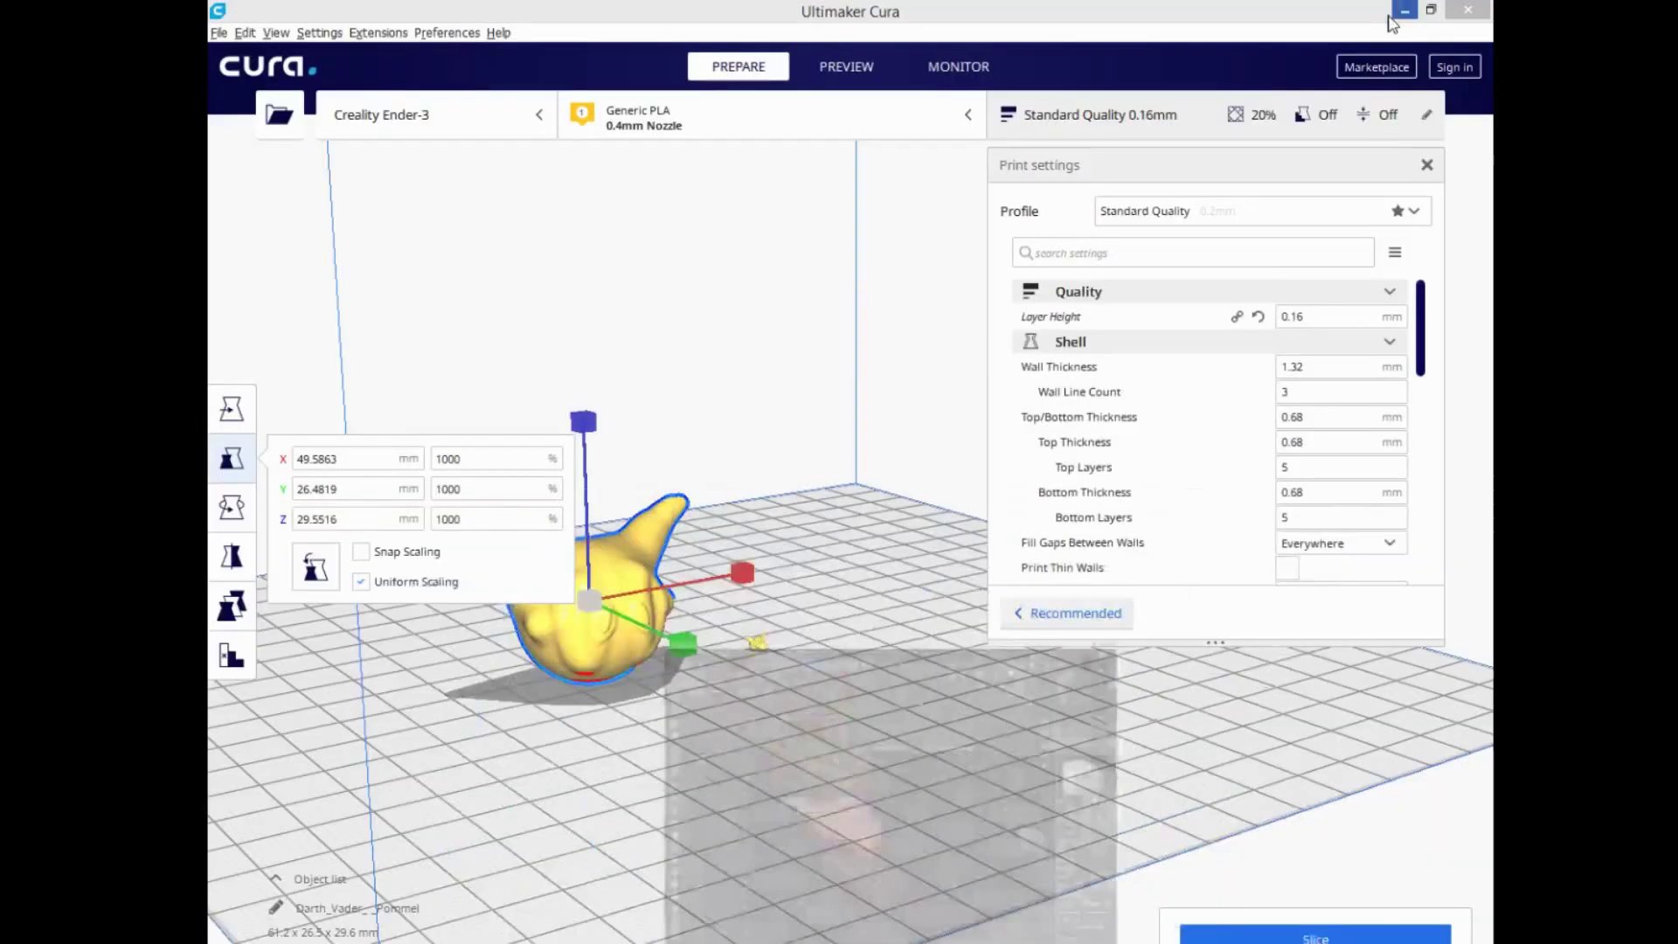
pyautogui.click(762, 646)
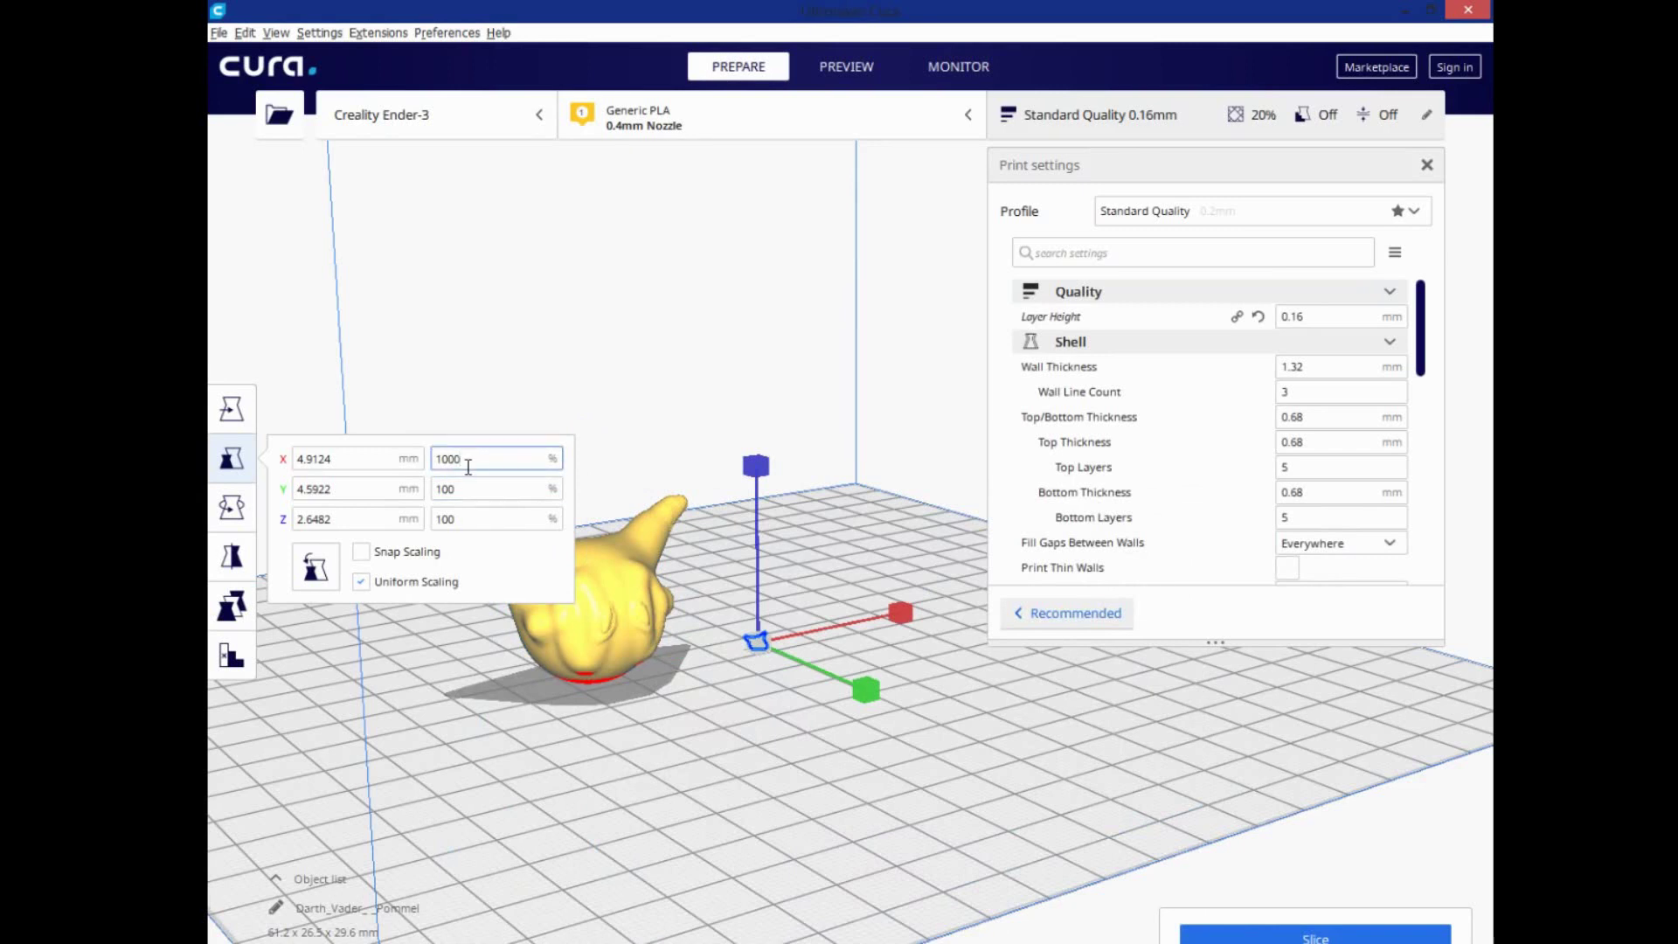
pyautogui.press('Return')
pyautogui.click(762, 734)
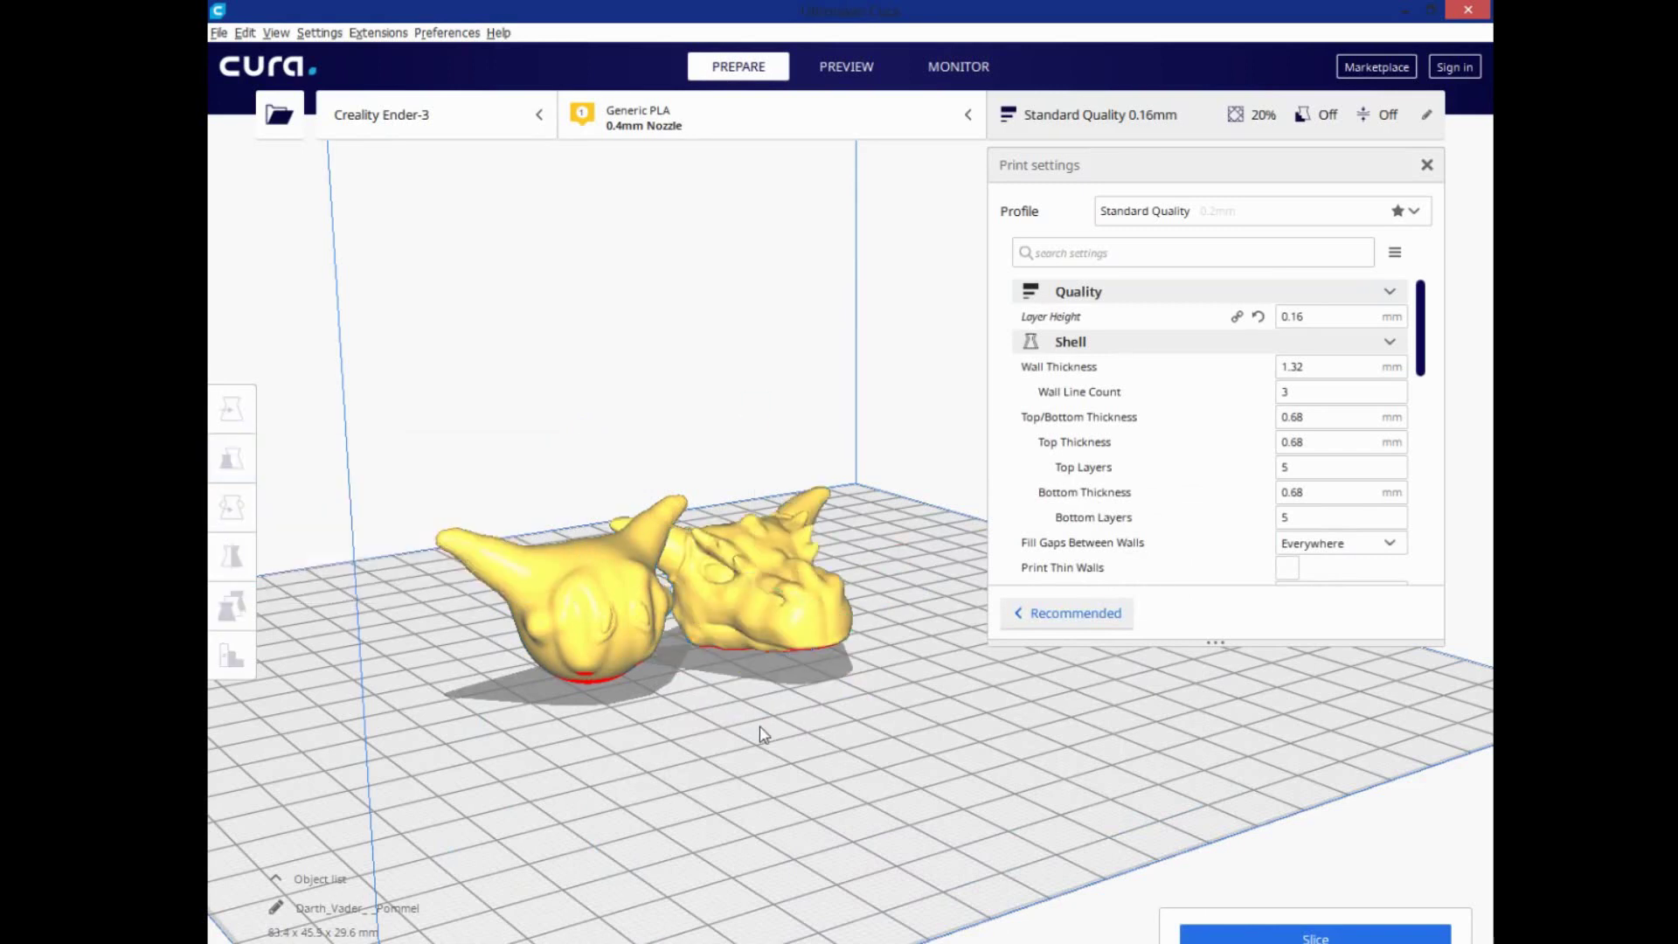
# - Delete the other, rounder horned head from the build plate, keeping only the newly scaled dragon head
pyautogui.click(629, 637)
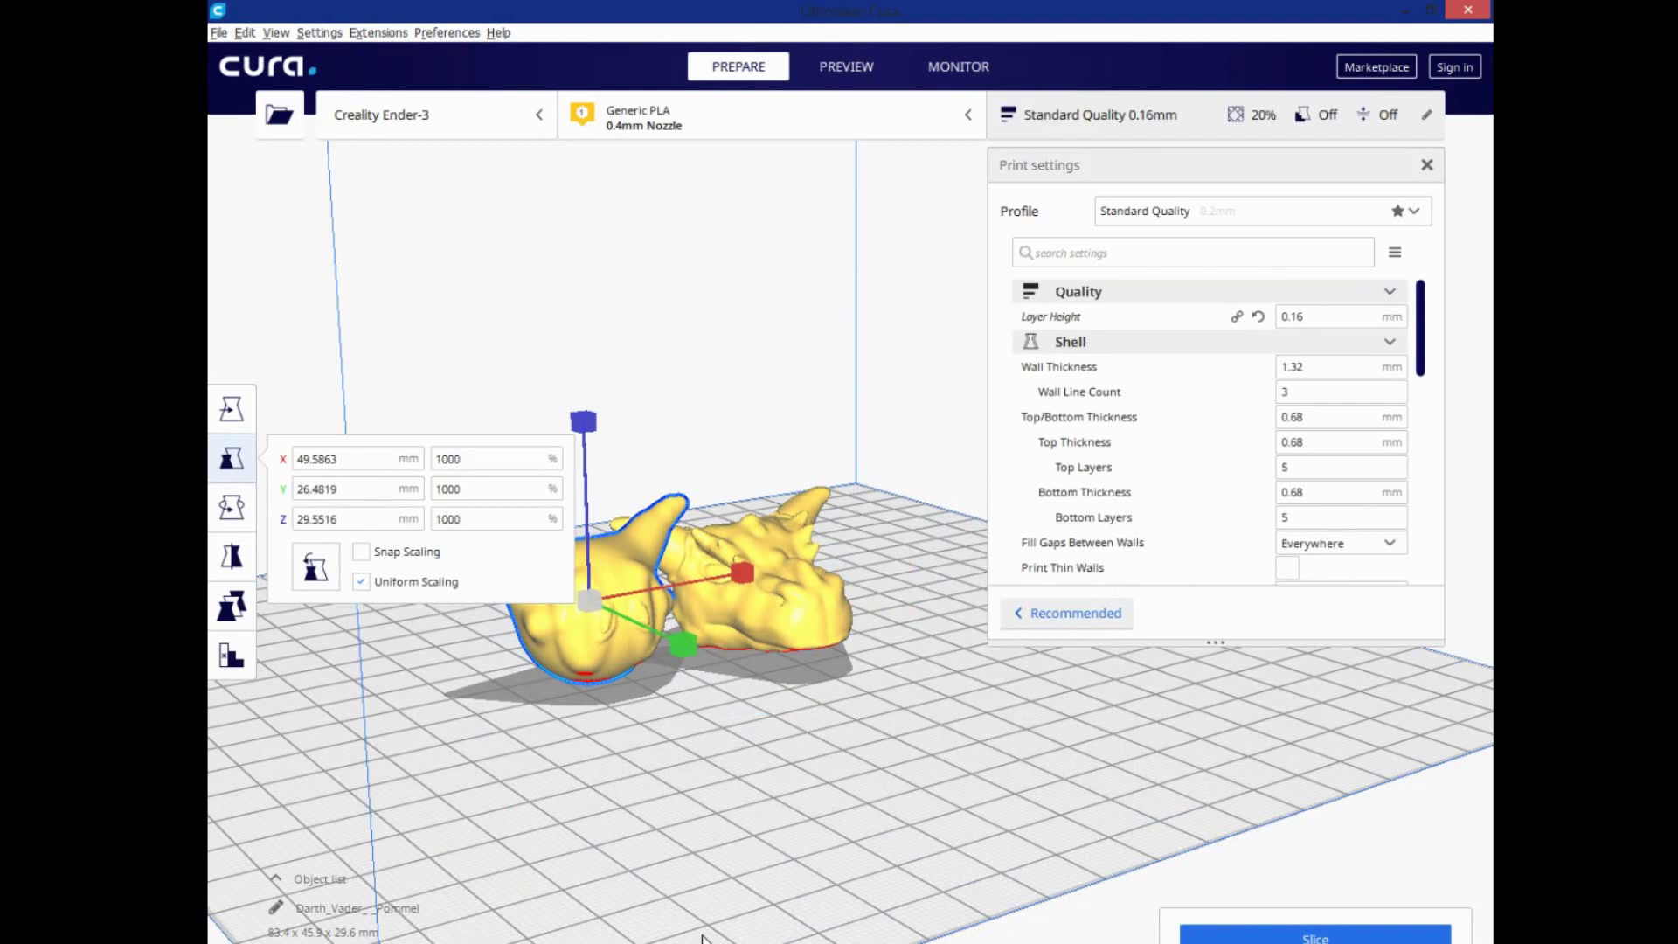
pyautogui.press('Delete')
pyautogui.moveTo(704, 696); pyautogui.dragTo(900, 651, button='right')
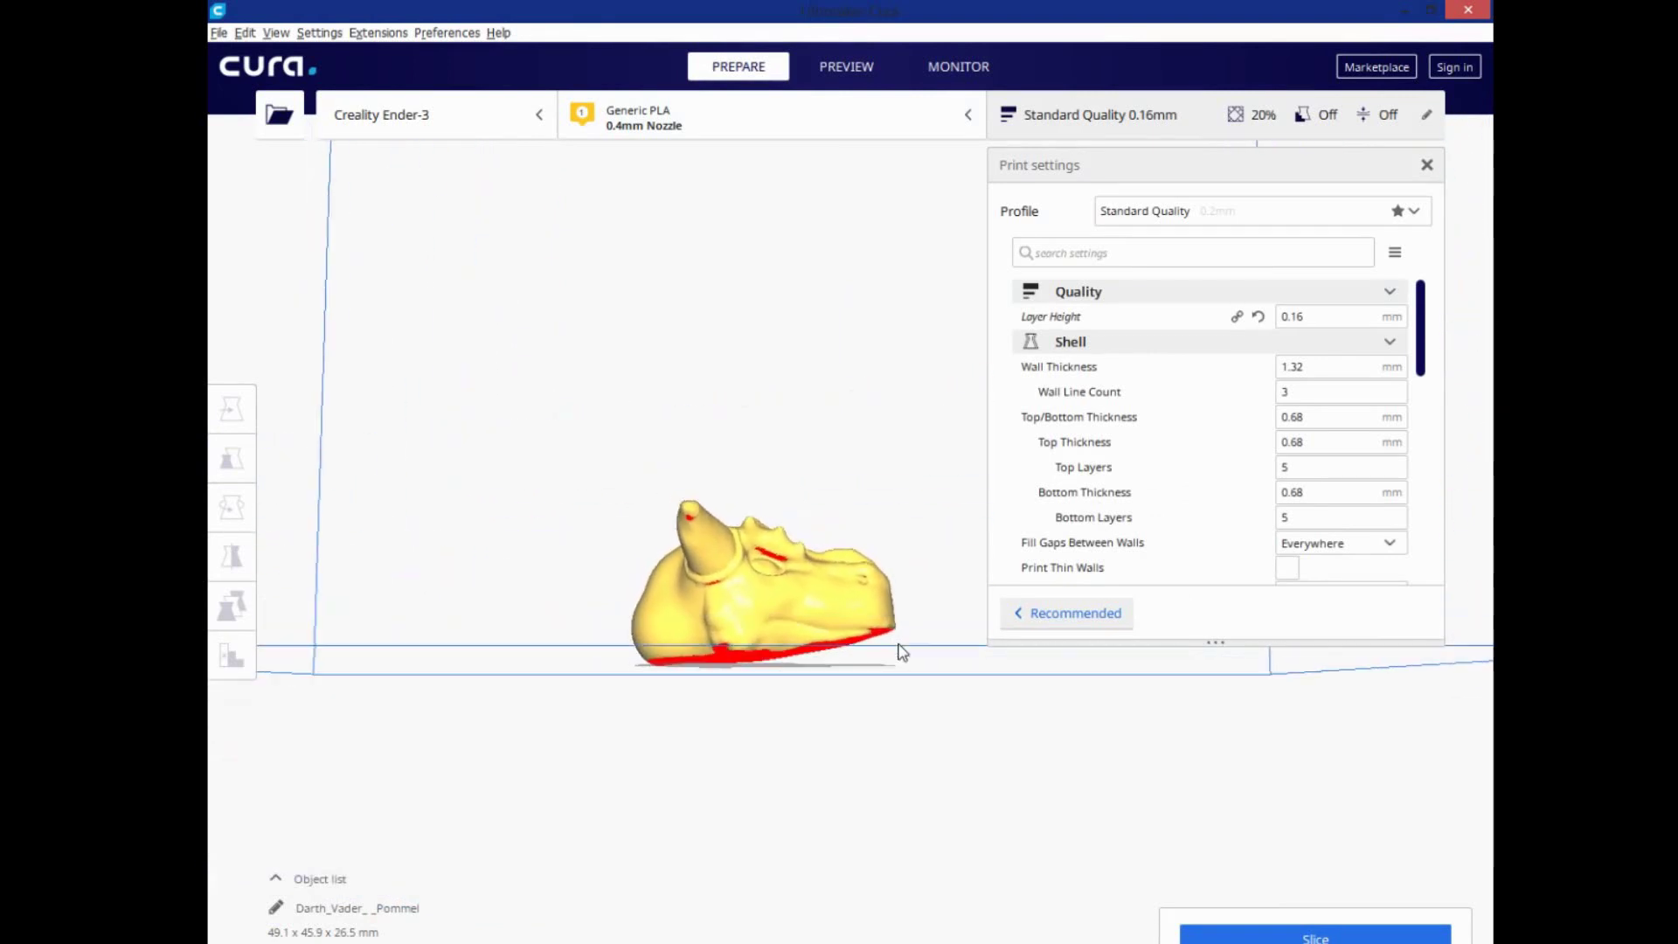